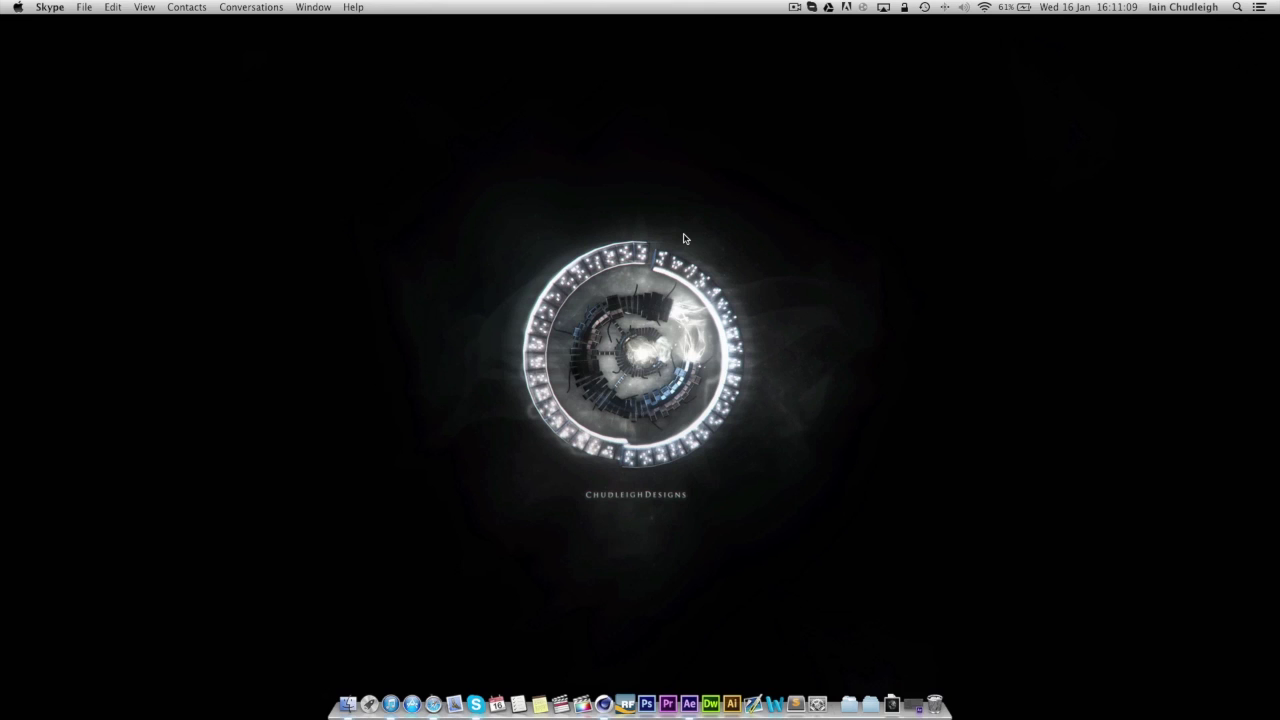
Step: Add a sphere primitive with a 66 cm radius and 31 segments, viewed head-on
click(604, 704)
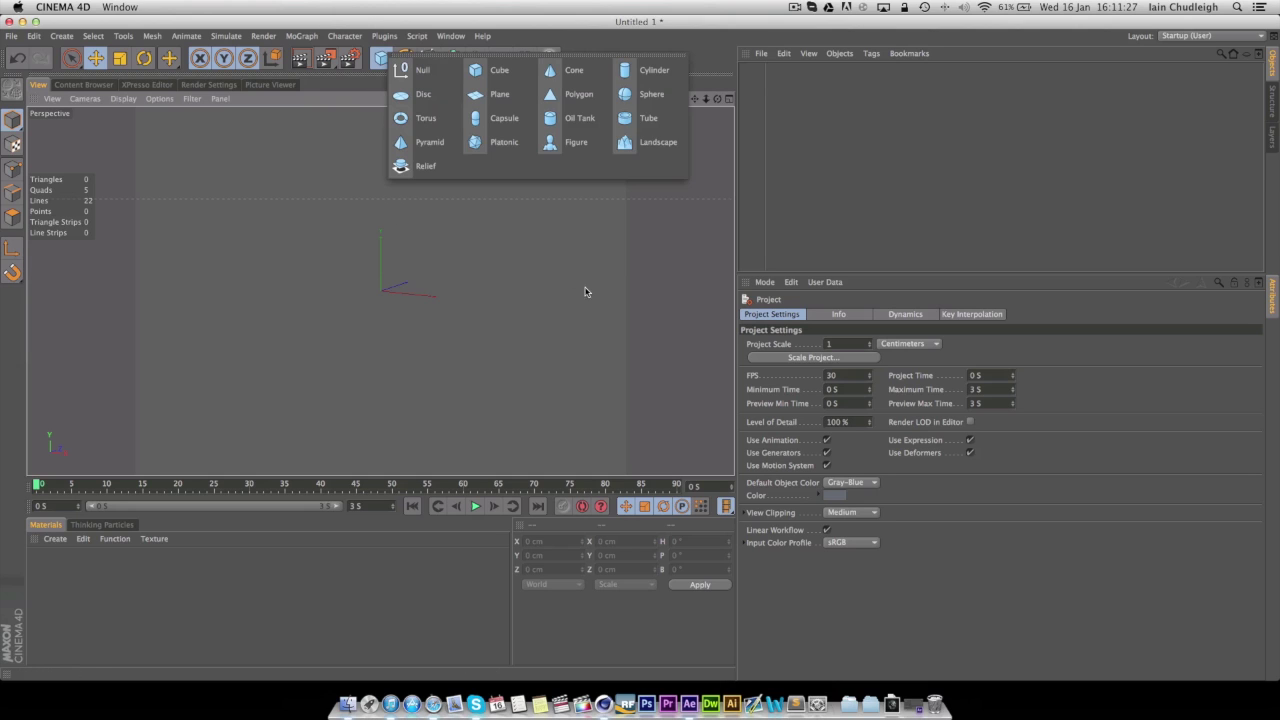
click(381, 58)
click(656, 105)
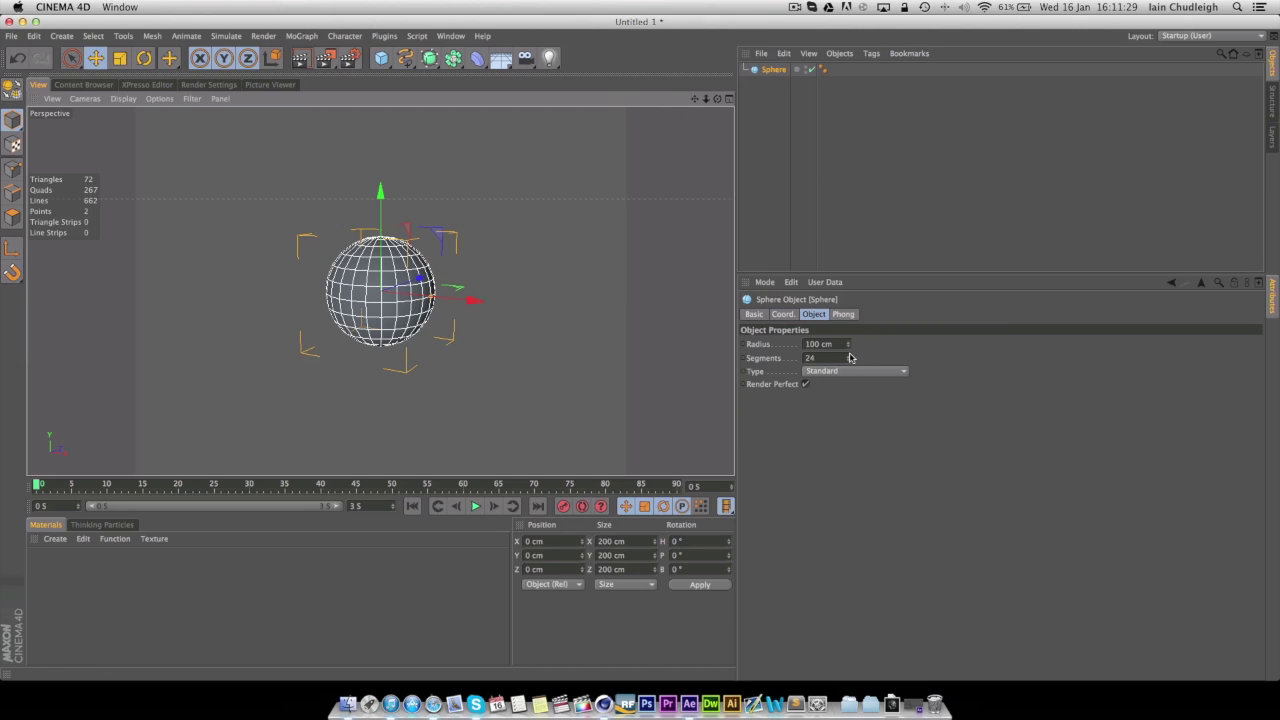
mouse_move(849, 358)
mouse_down()
mouse_move(845, 372)
mouse_move(848, 357)
mouse_up()
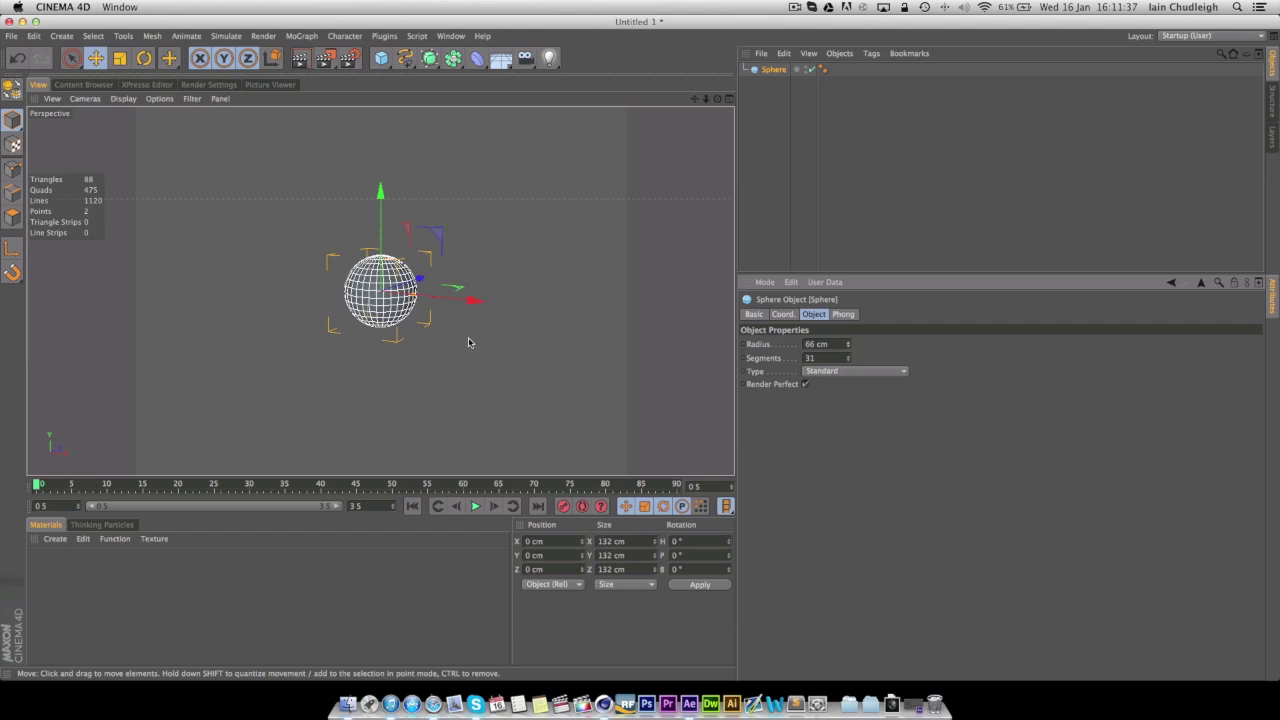
alt+drag(468, 343, 458, 292)
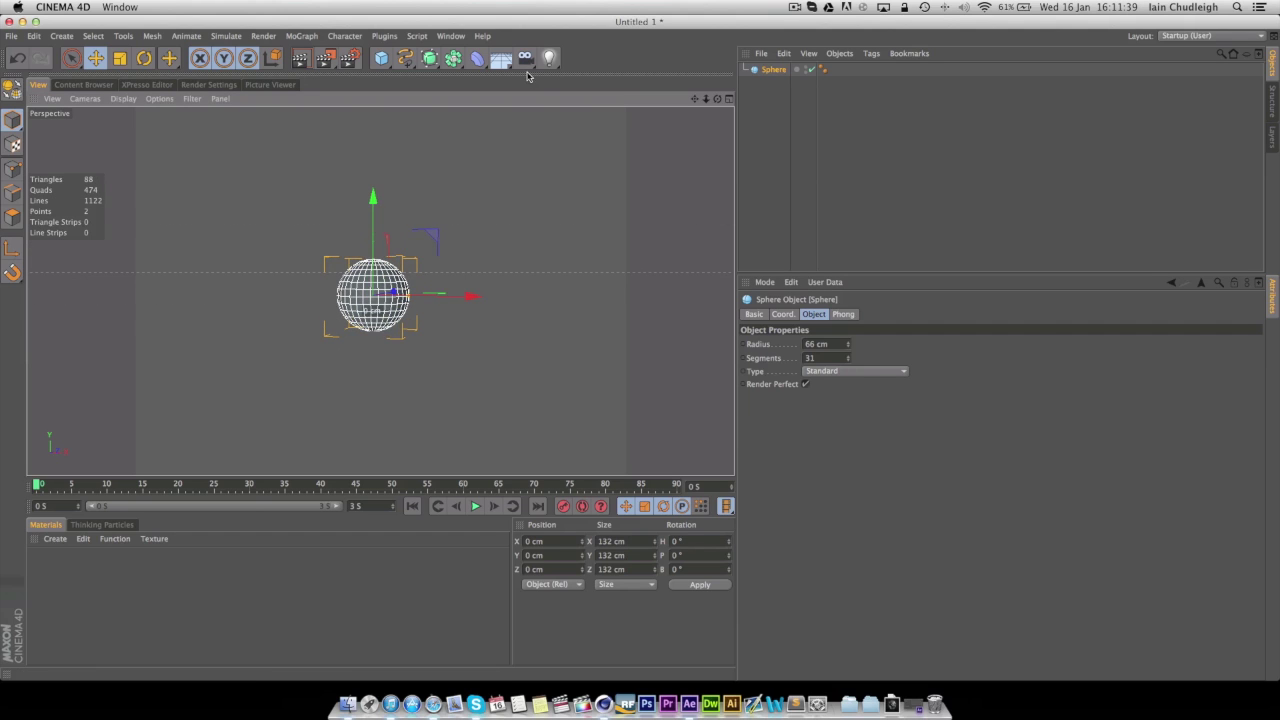
Step: Add a camera, view through it, and place it at 0, 0, -1000 cm with heading and pitch 0
click(525, 60)
click(814, 69)
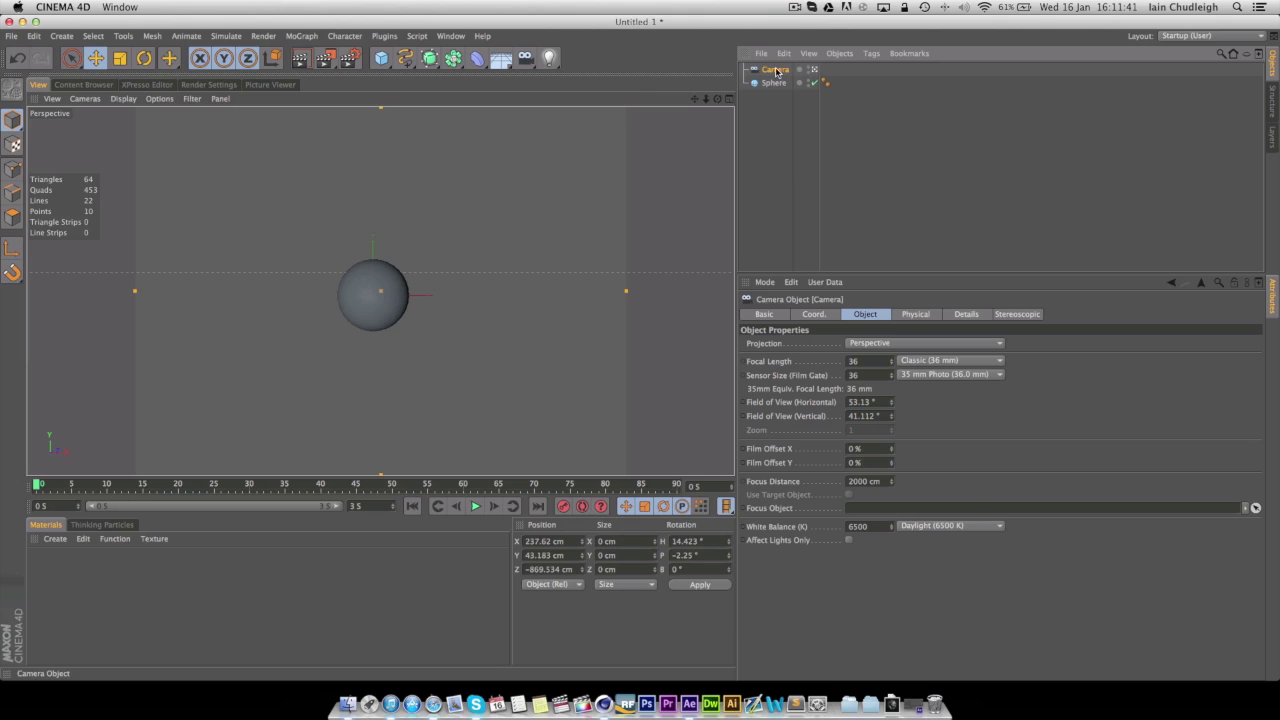
click(558, 541)
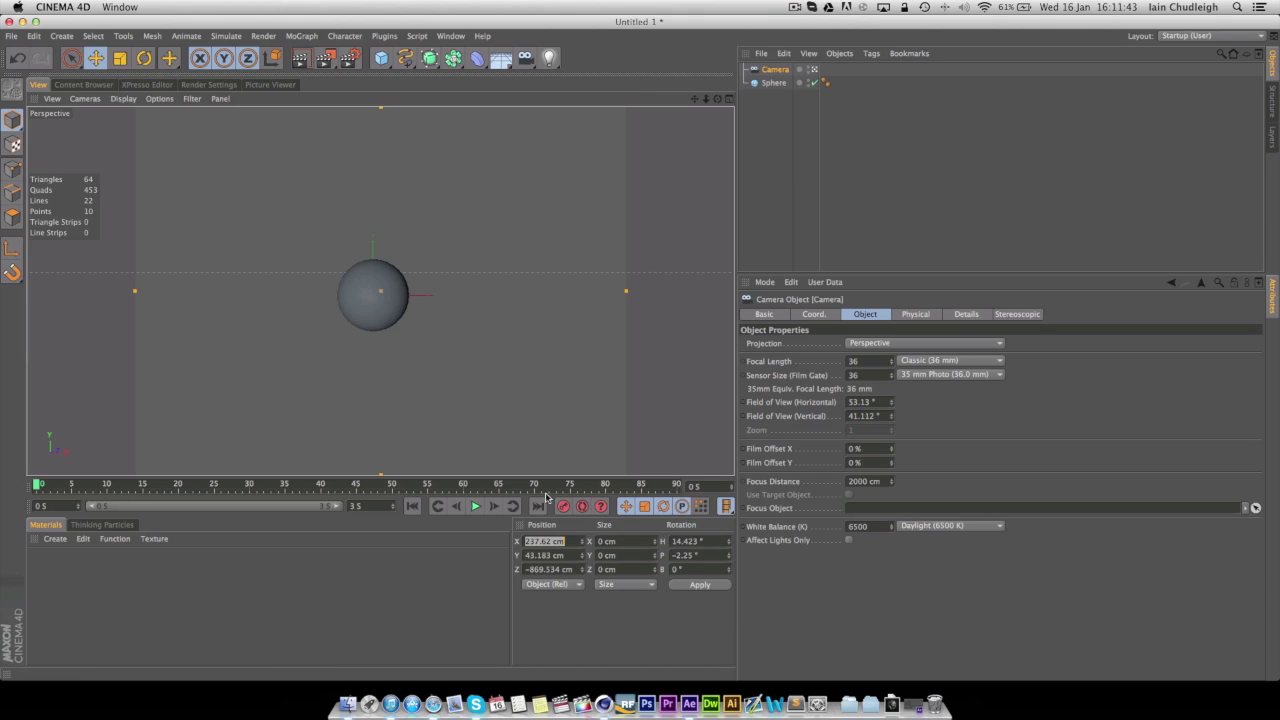
text(0)
click(568, 555)
text(0)
key(Tab)
text(-1000)
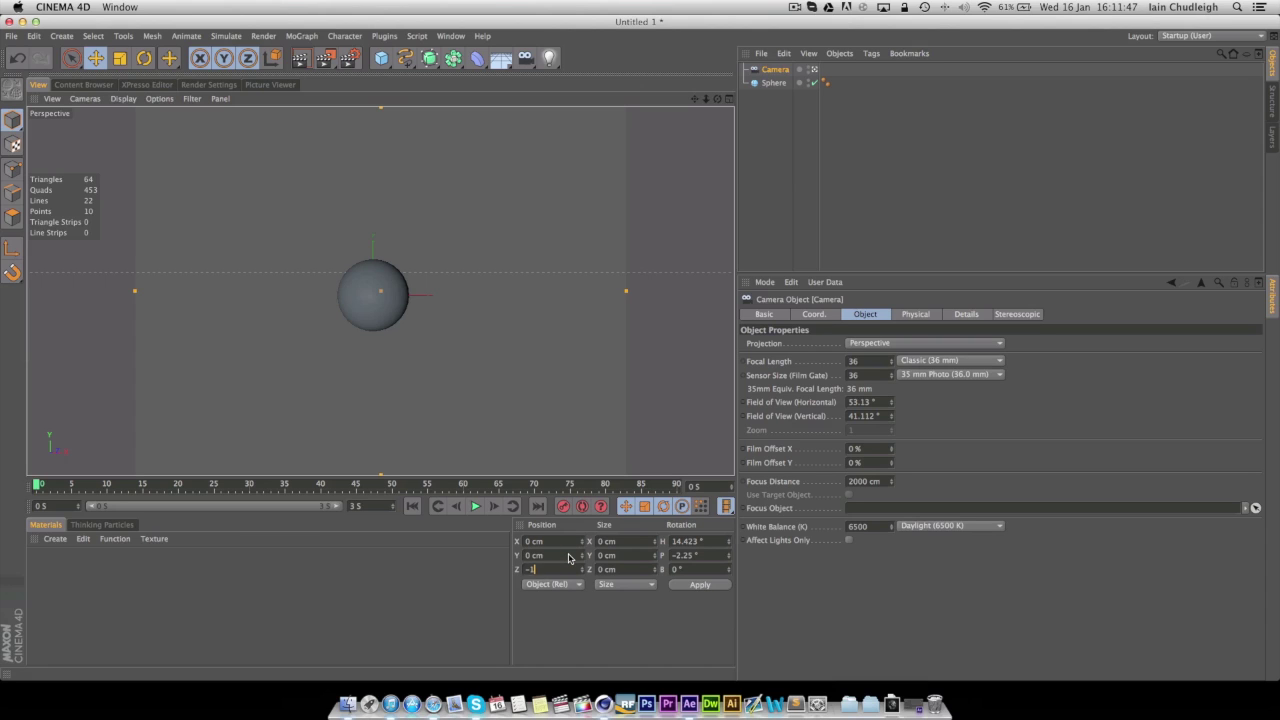
key(Tab)
key(Tab)
key(Tab)
key(Tab)
key(Tab)
key(Tab)
text(0)
key(Tab)
text(0)
key(Return)
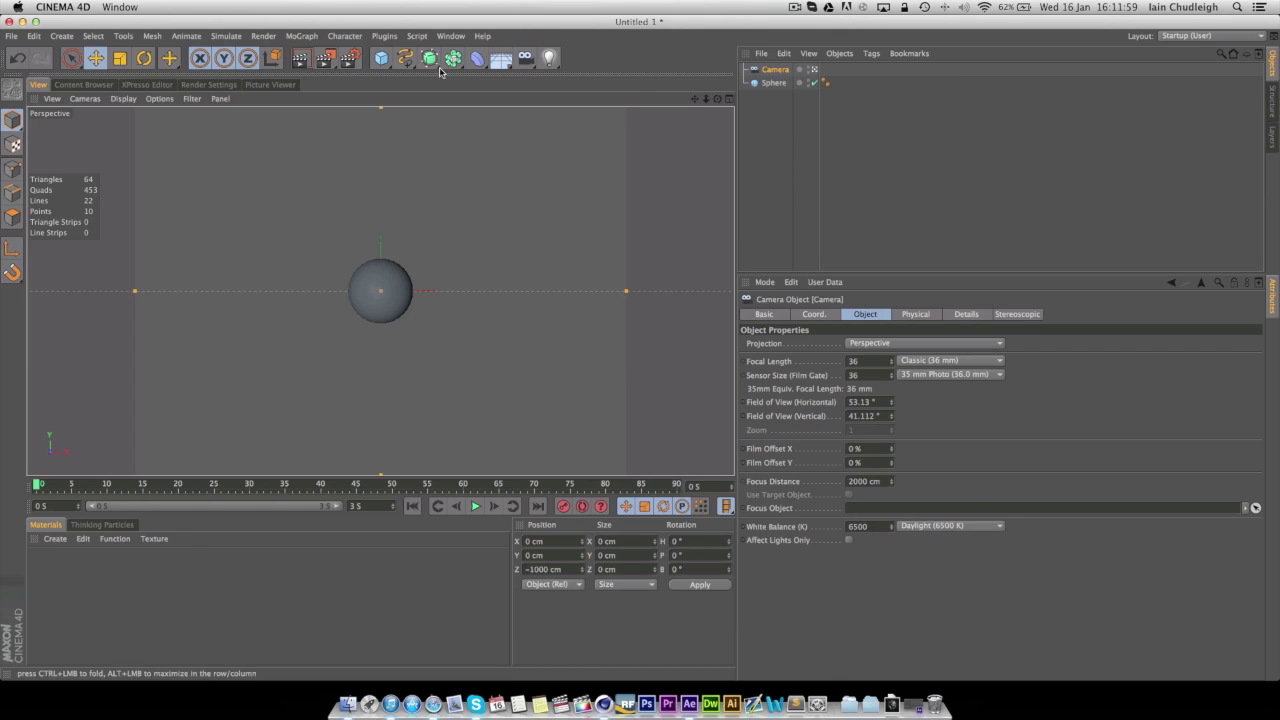
Step: Add an arc spline spanning a half circle from 90° to 270°
click(405, 58)
click(434, 122)
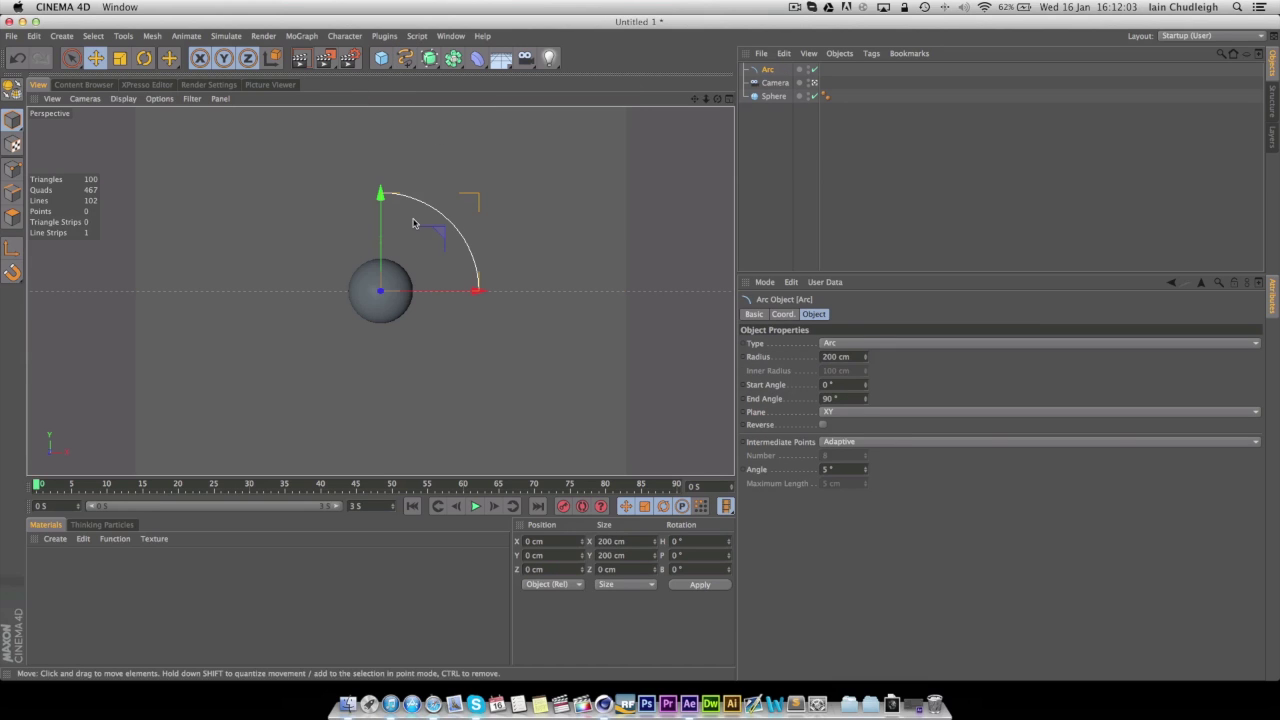
click(828, 385)
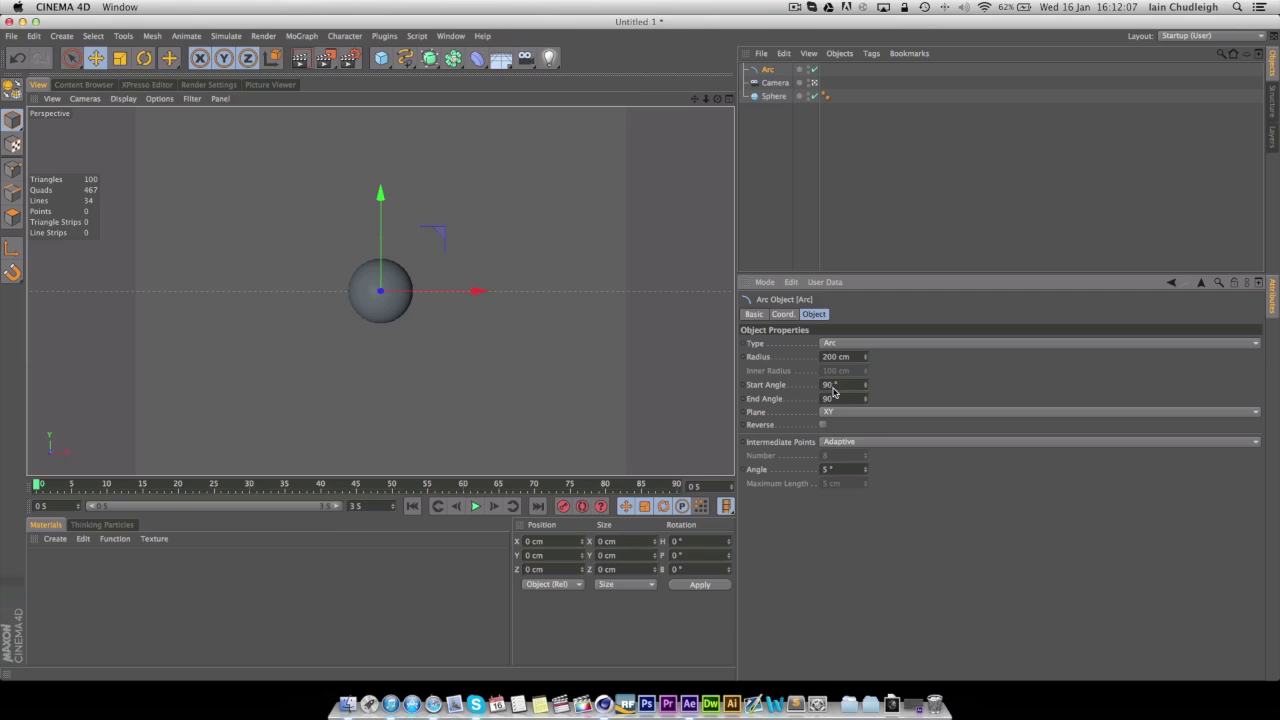
click(838, 399)
text(-270)
key(Return)
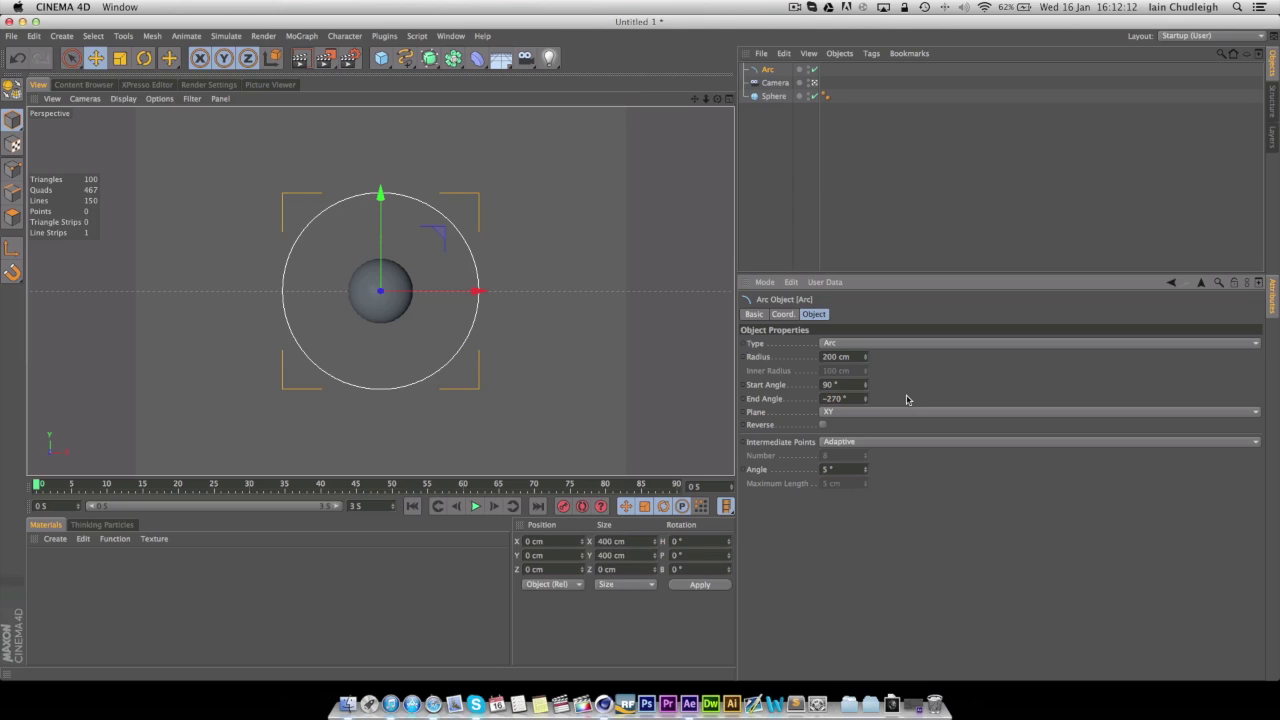
click(845, 399)
text(270)
key(Return)
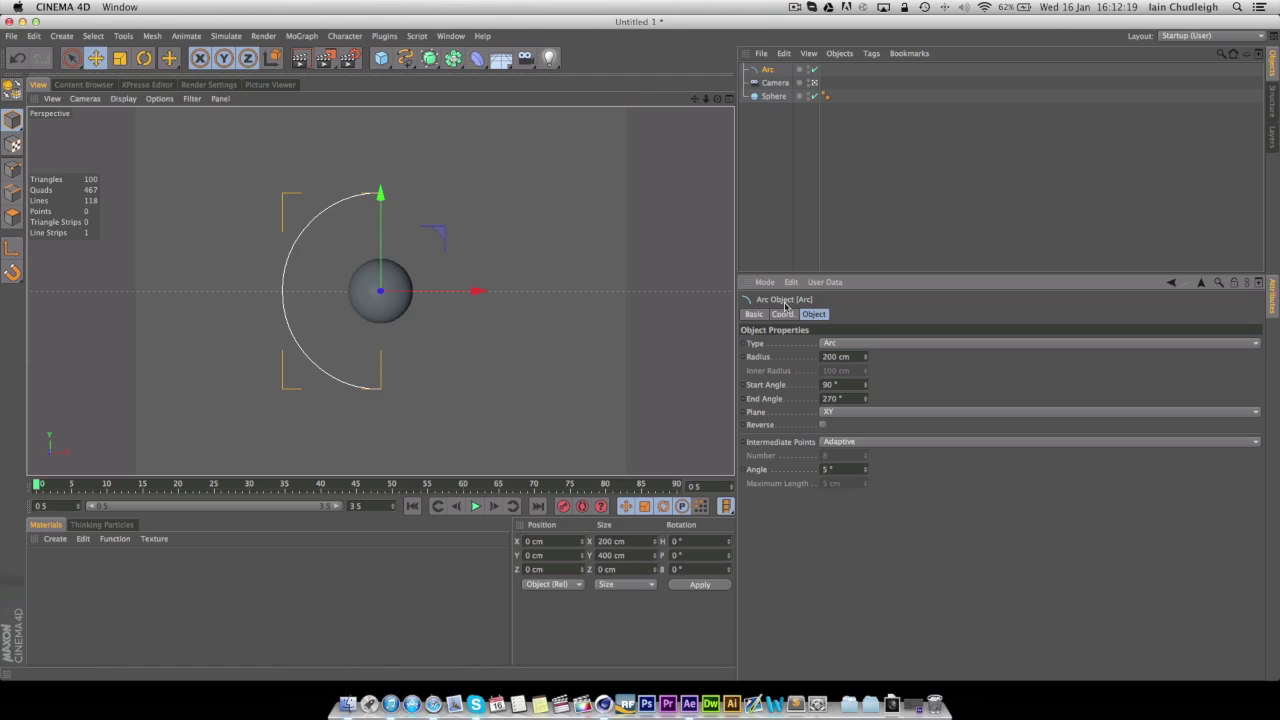
Step: Lay the arc in the XZ plane and set its radius to 150 cm
click(829, 413)
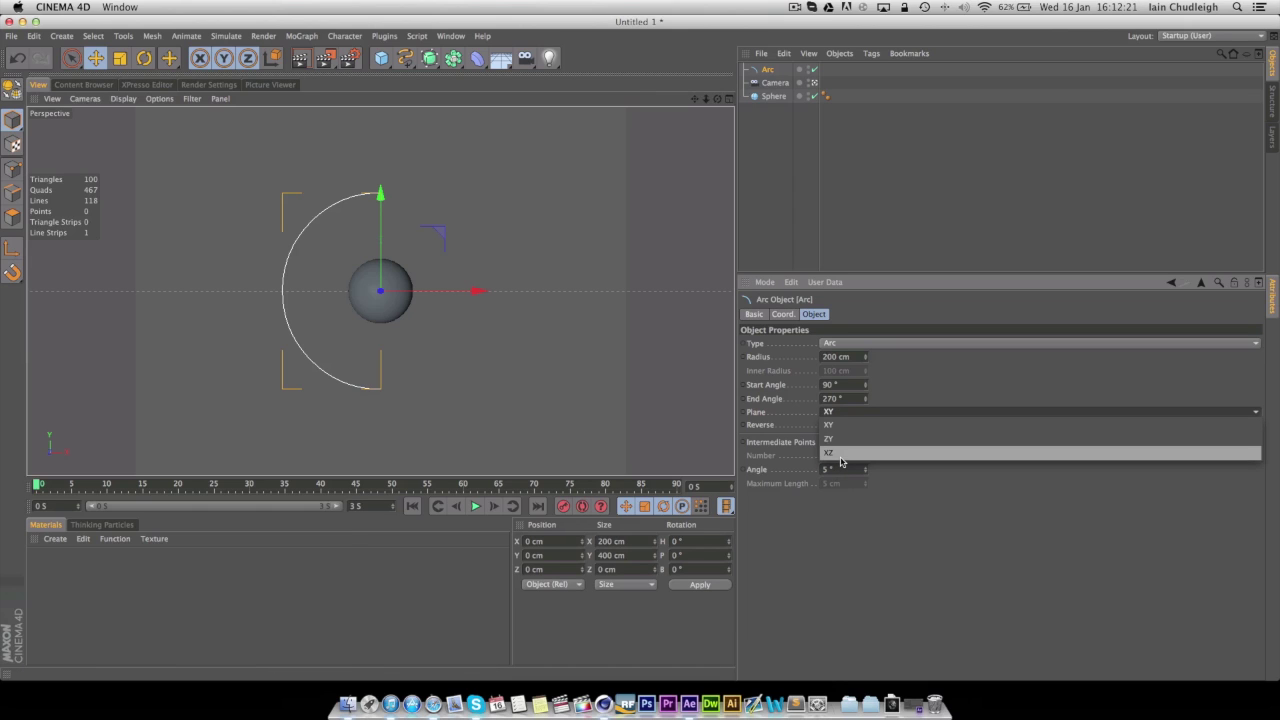
click(833, 453)
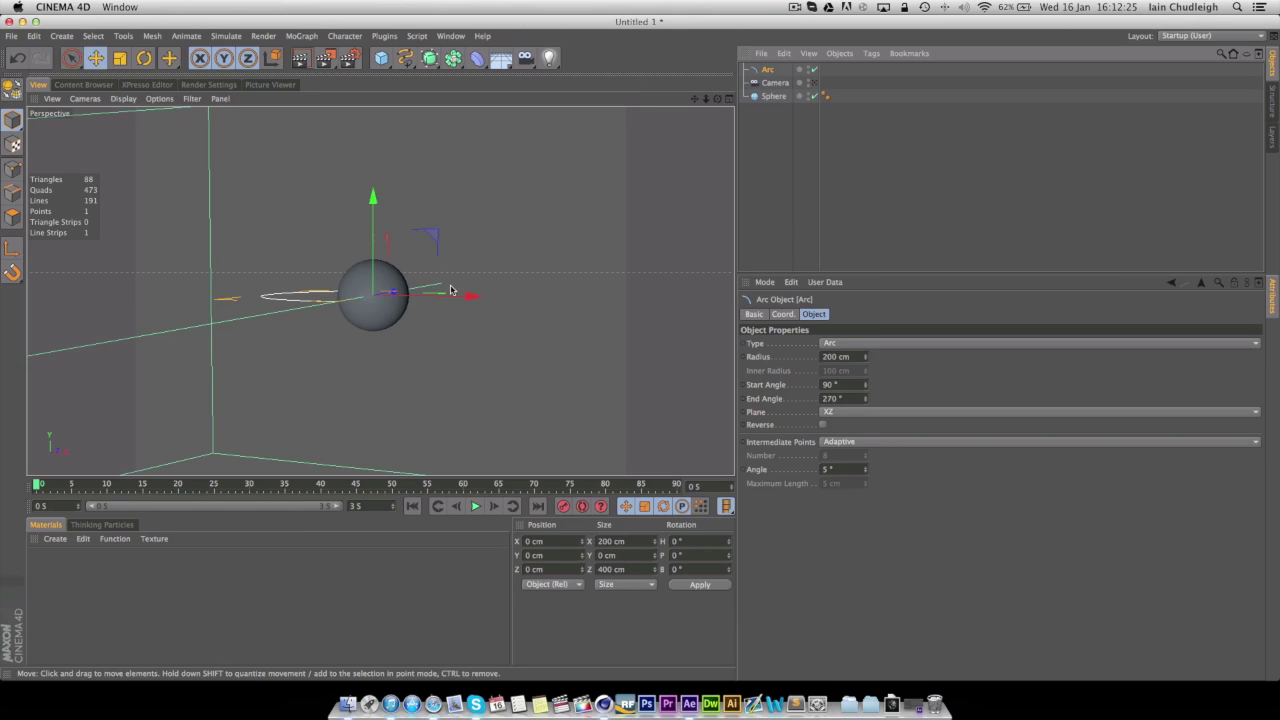
alt+drag(377, 310, 365, 246)
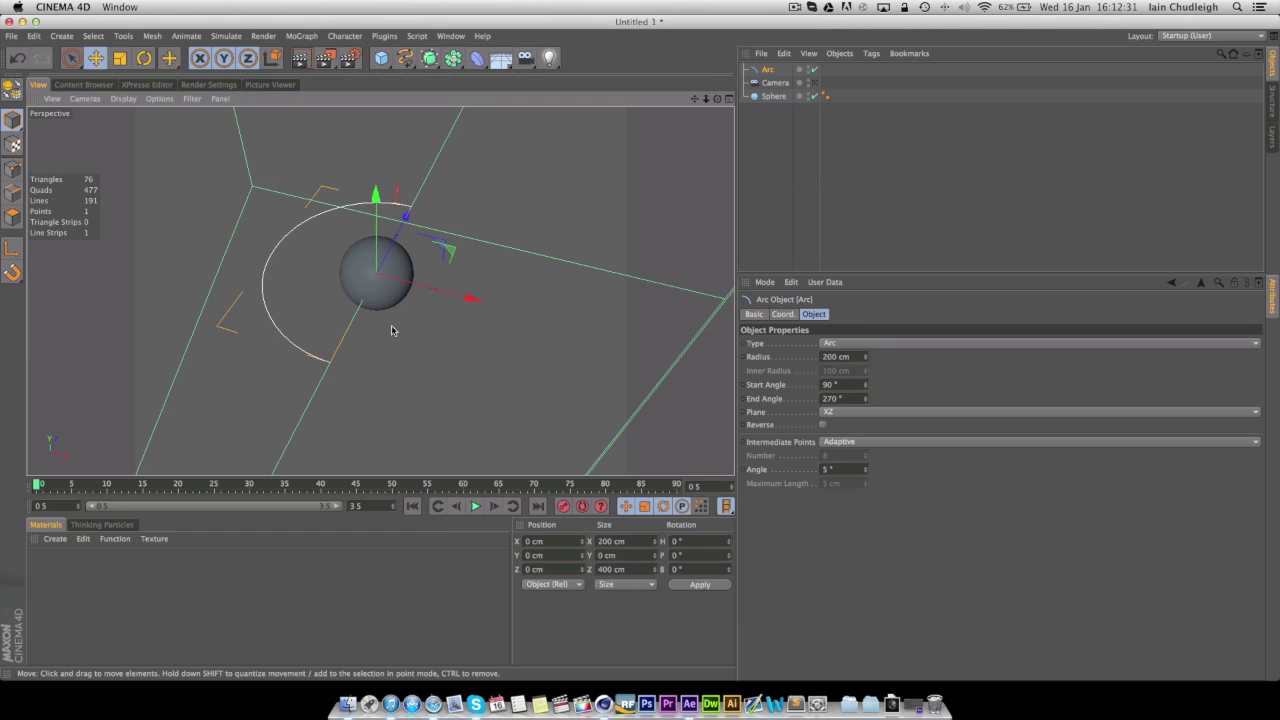
double_click(846, 358)
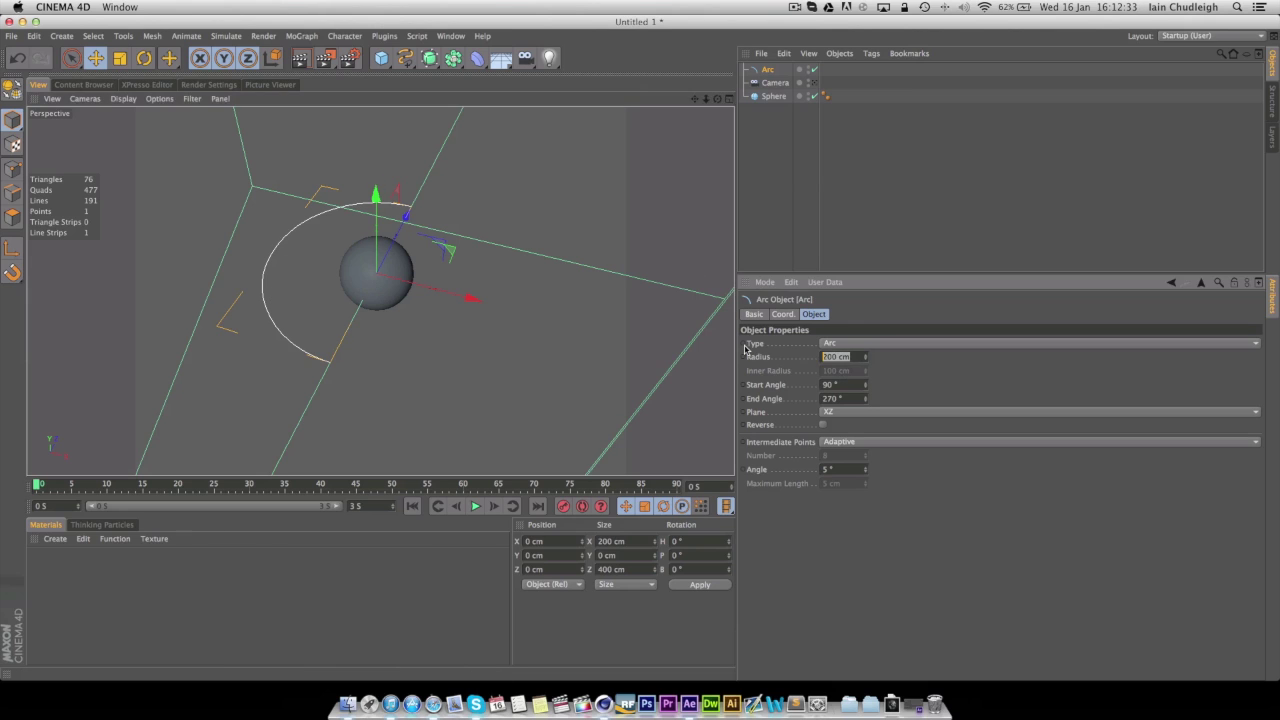
text(150)
key(Return)
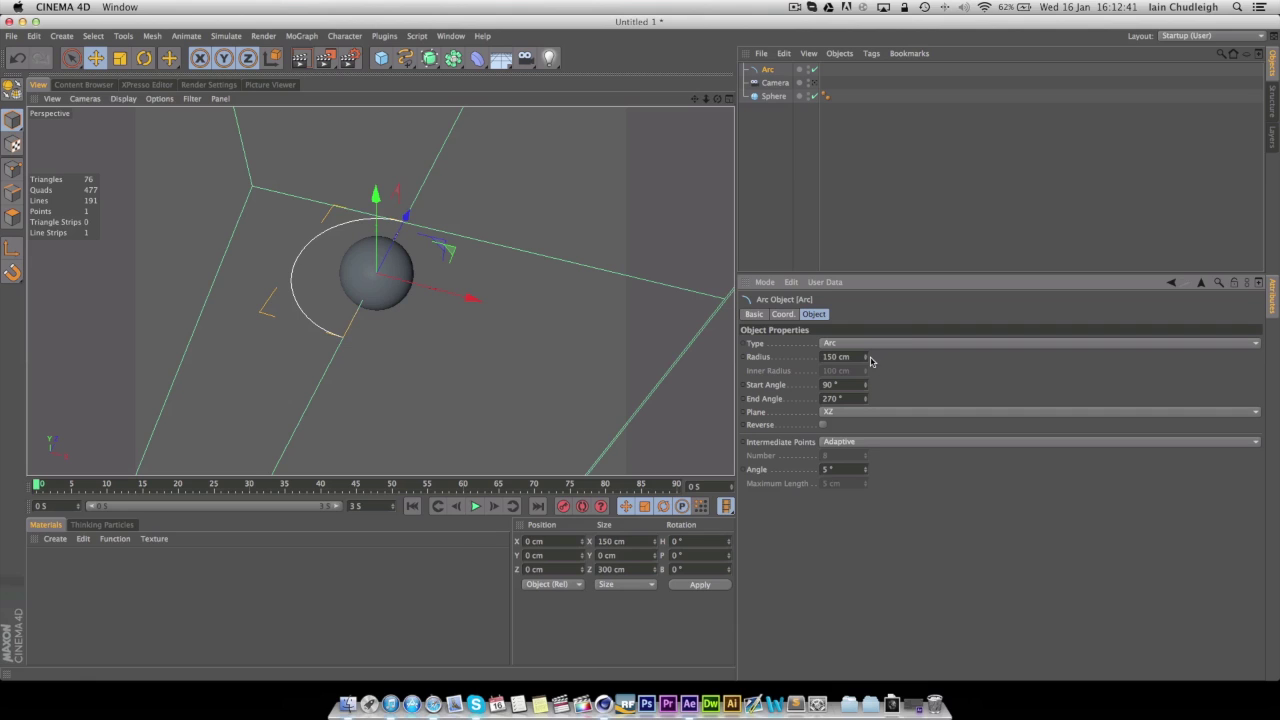
mouse_move(870, 361)
mouse_down()
mouse_move(870, 372)
mouse_move(870, 350)
mouse_up()
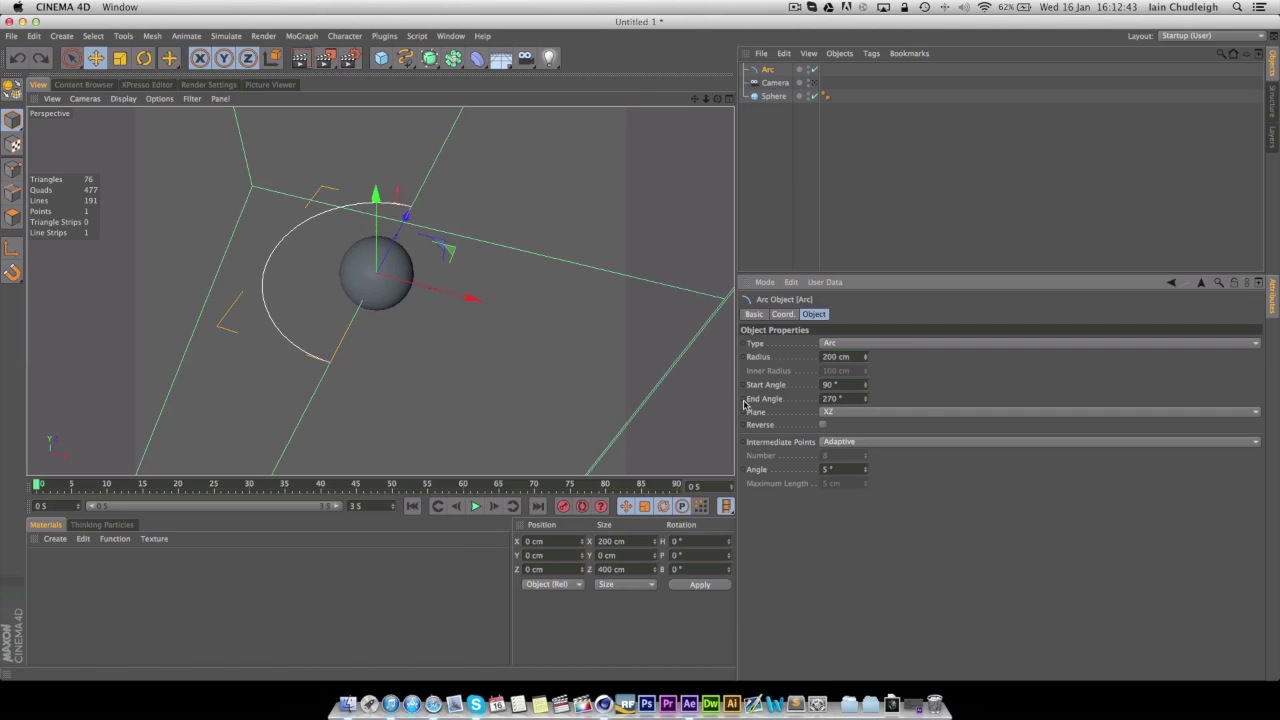
double_click(838, 357)
text(150)
key(Return)
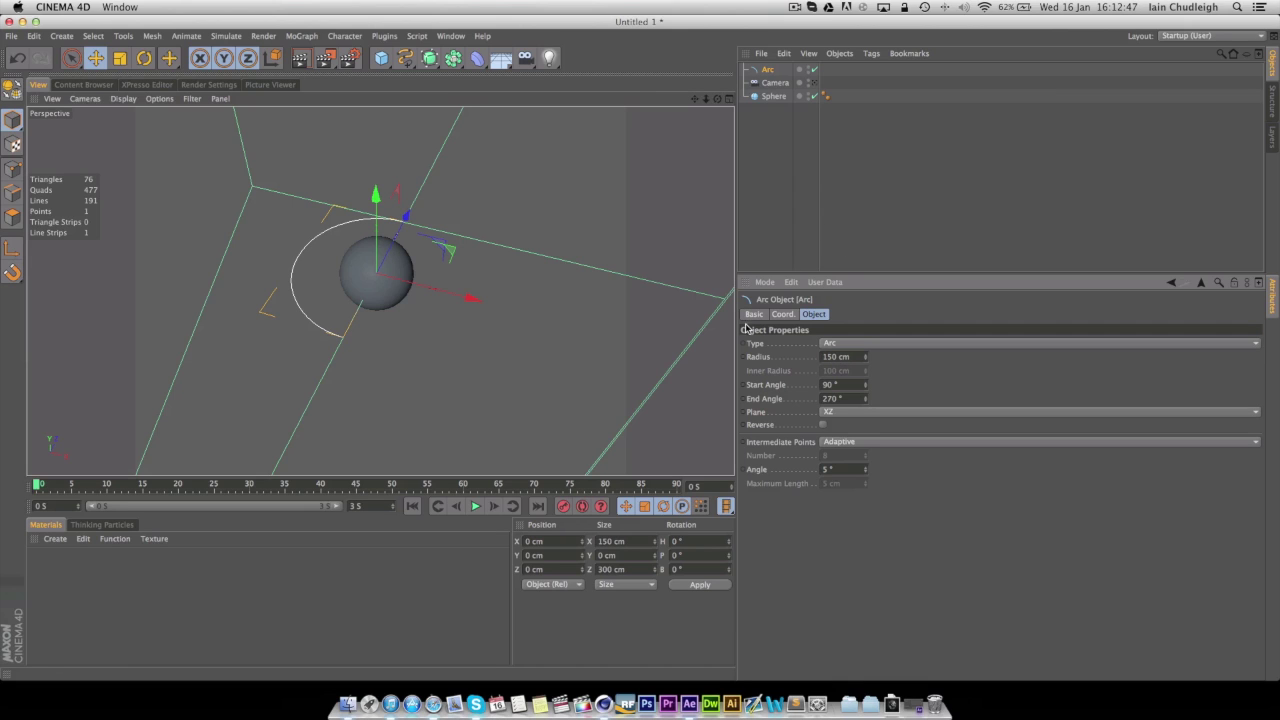
Step: Make the arc editable in Point mode and zoom into a maximised Top view
click(766, 71)
key(c)
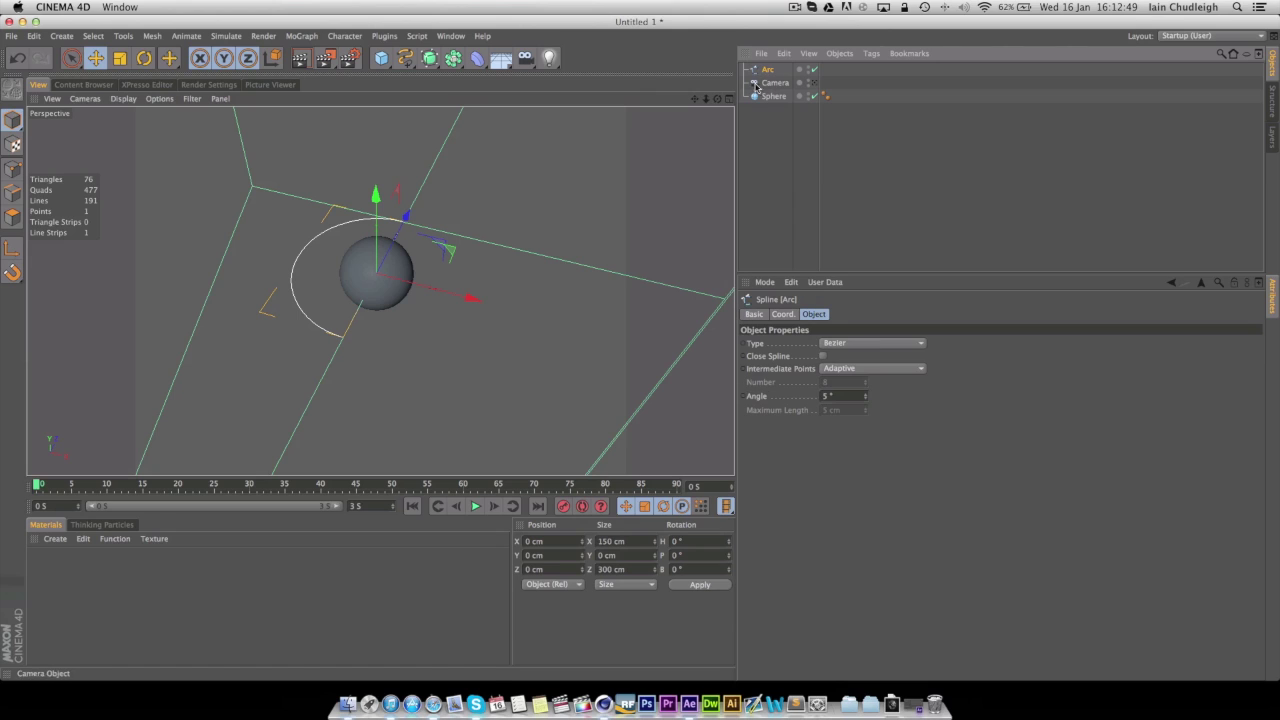
click(13, 170)
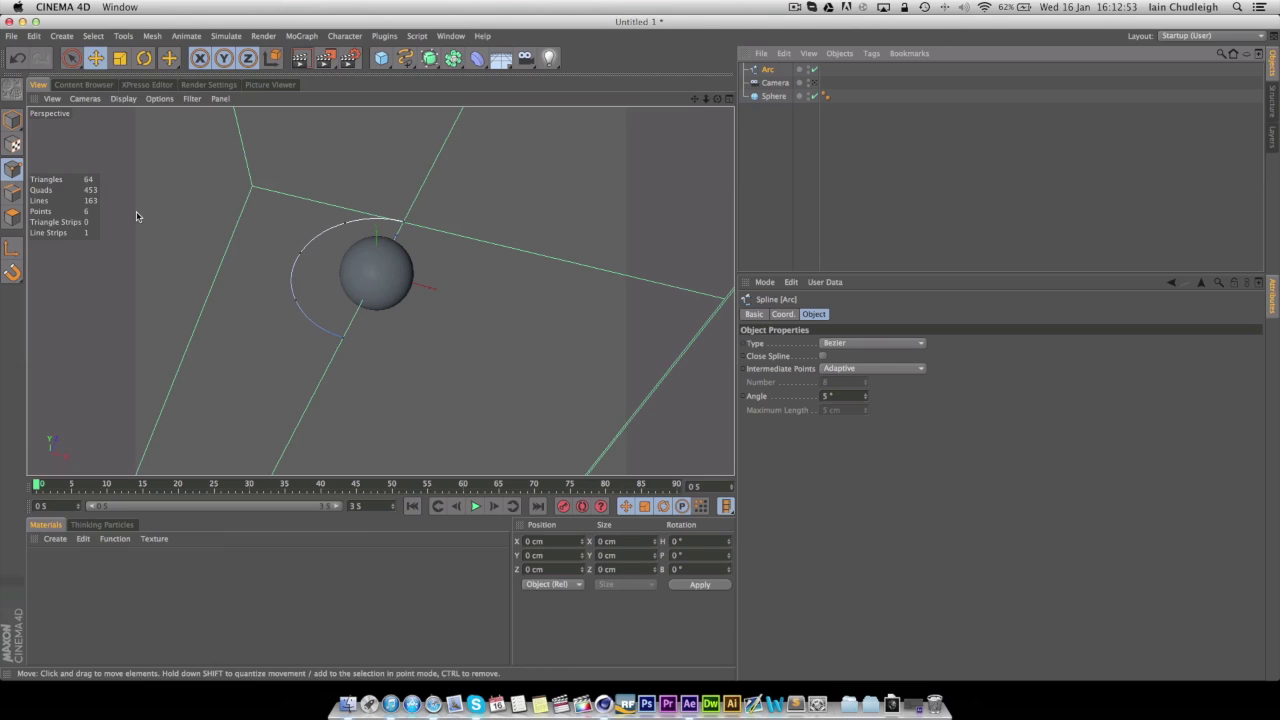
click(729, 98)
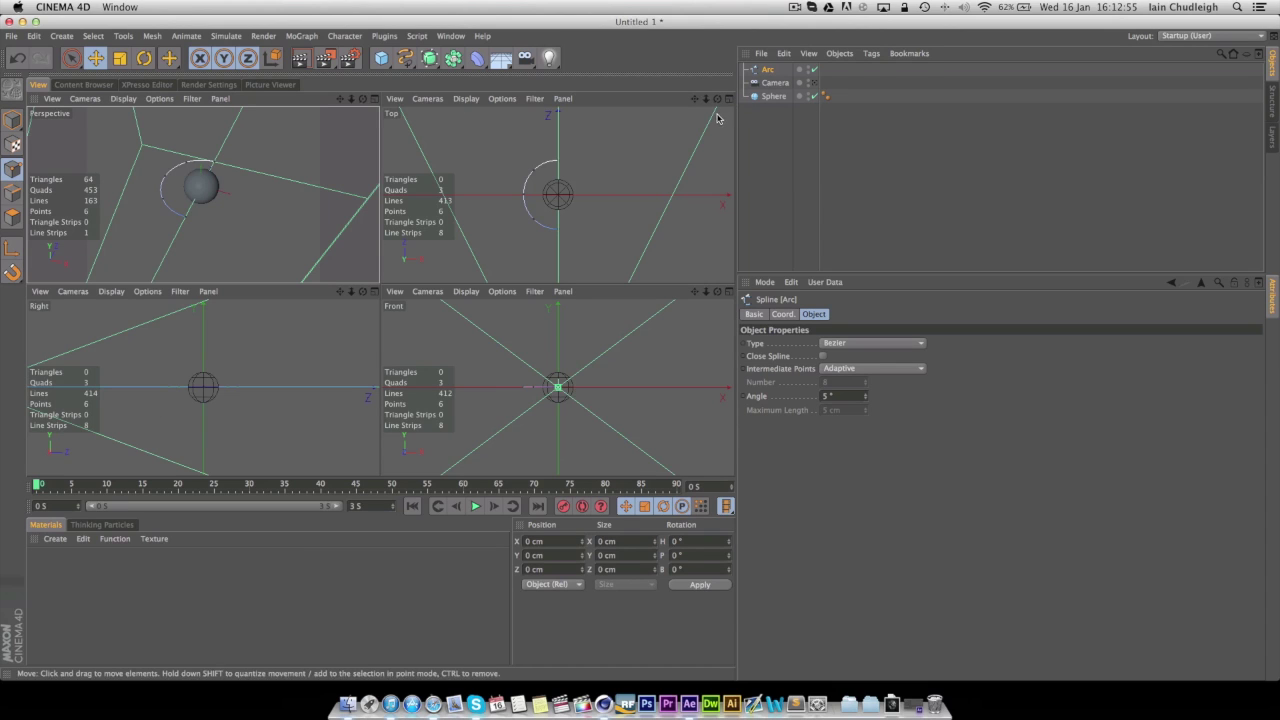
click(728, 100)
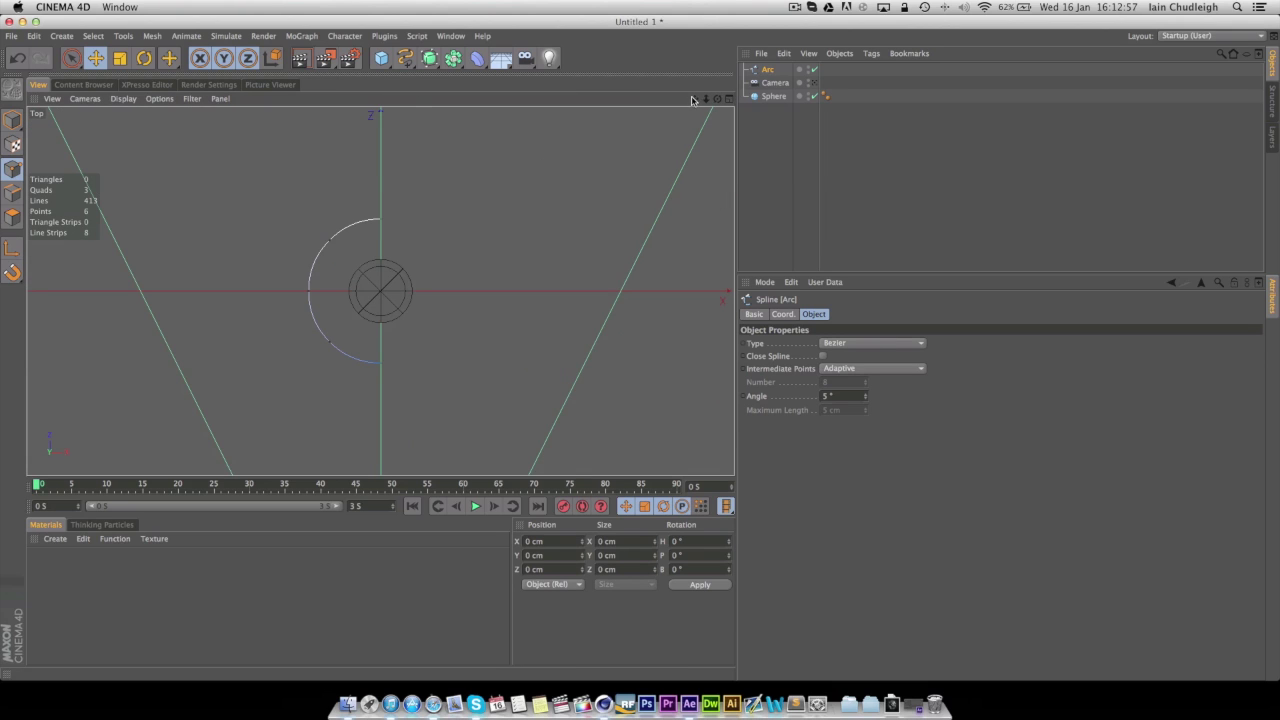
mouse_move(706, 99)
mouse_down()
mouse_move(725, 99)
mouse_move(702, 110)
mouse_move(721, 99)
mouse_up()
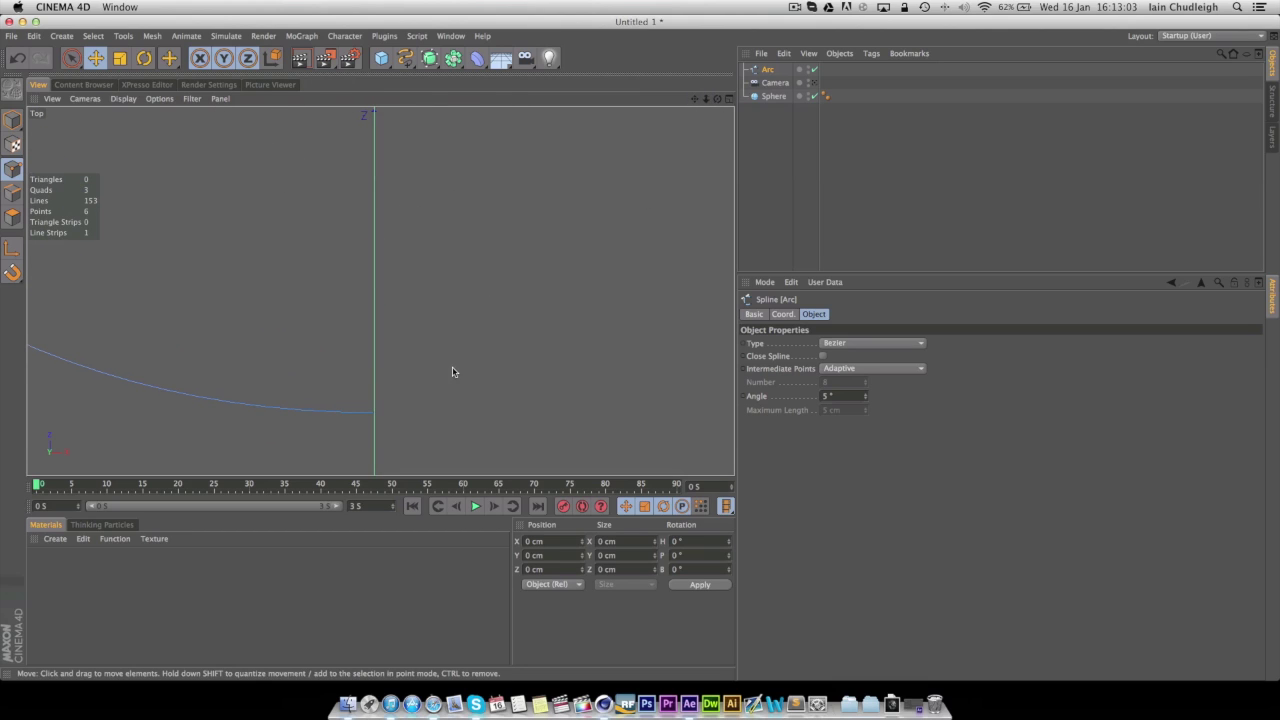
Step: Use Create Point to add new points beyond the arc's ends
click(152, 36)
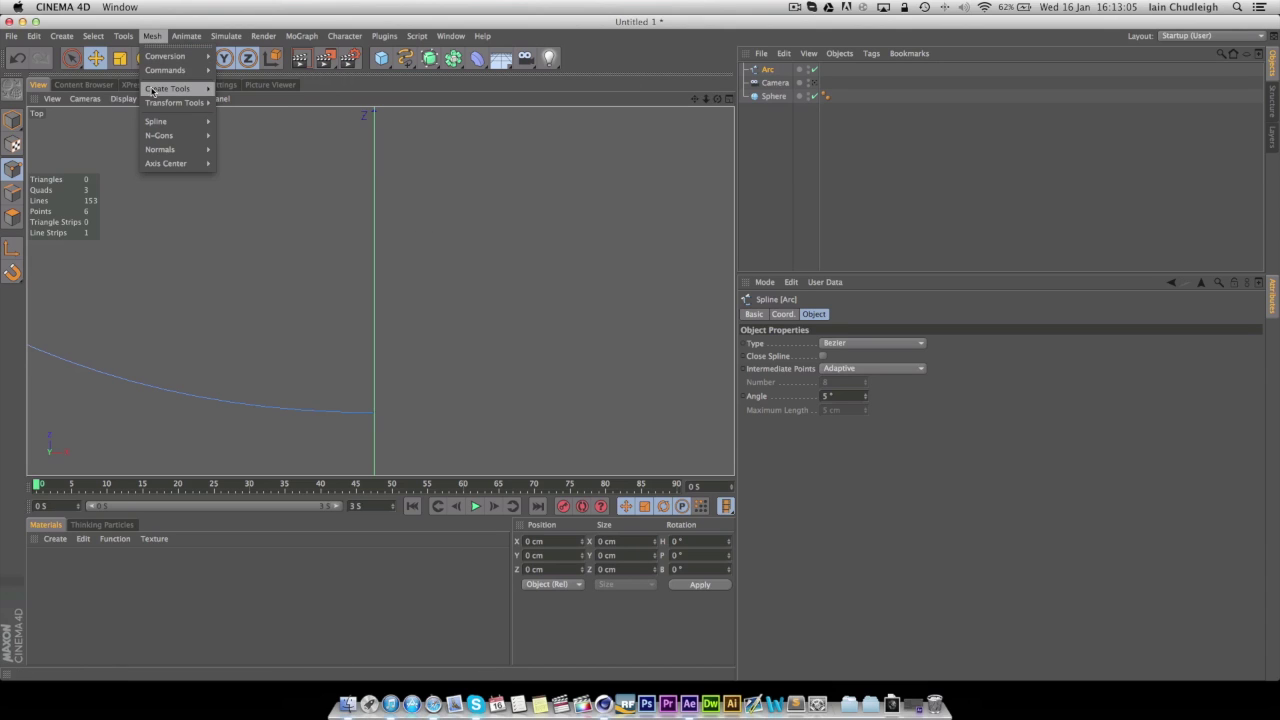
mouse_move(152, 92)
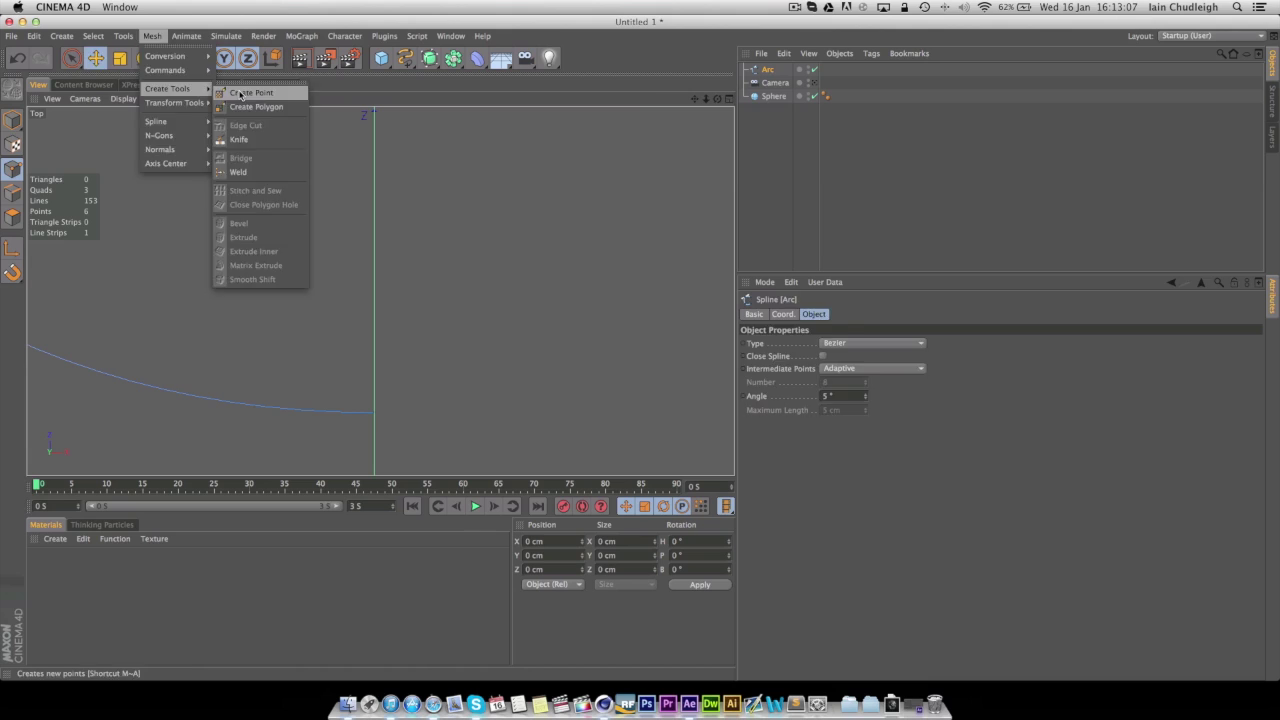
click(240, 93)
scroll(350, 460, up, 1)
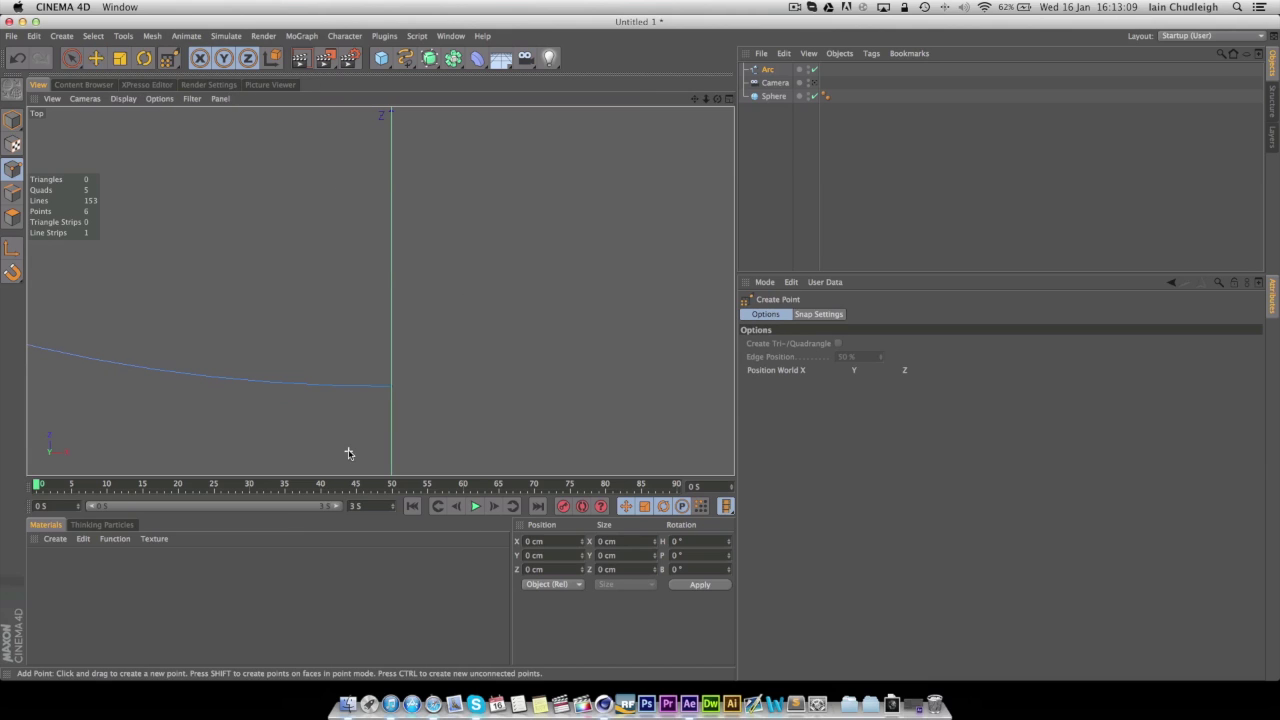
click(384, 388)
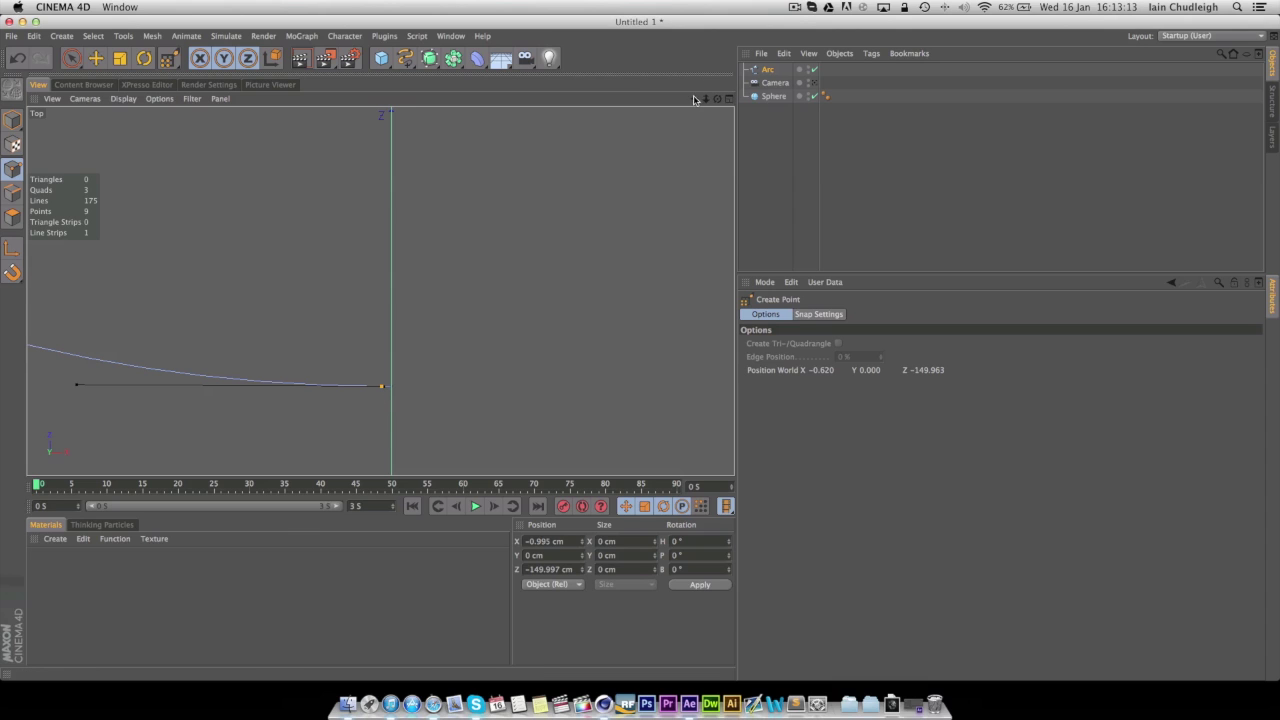
scroll(380, 291, up, 6)
scroll(380, 291, down, 4)
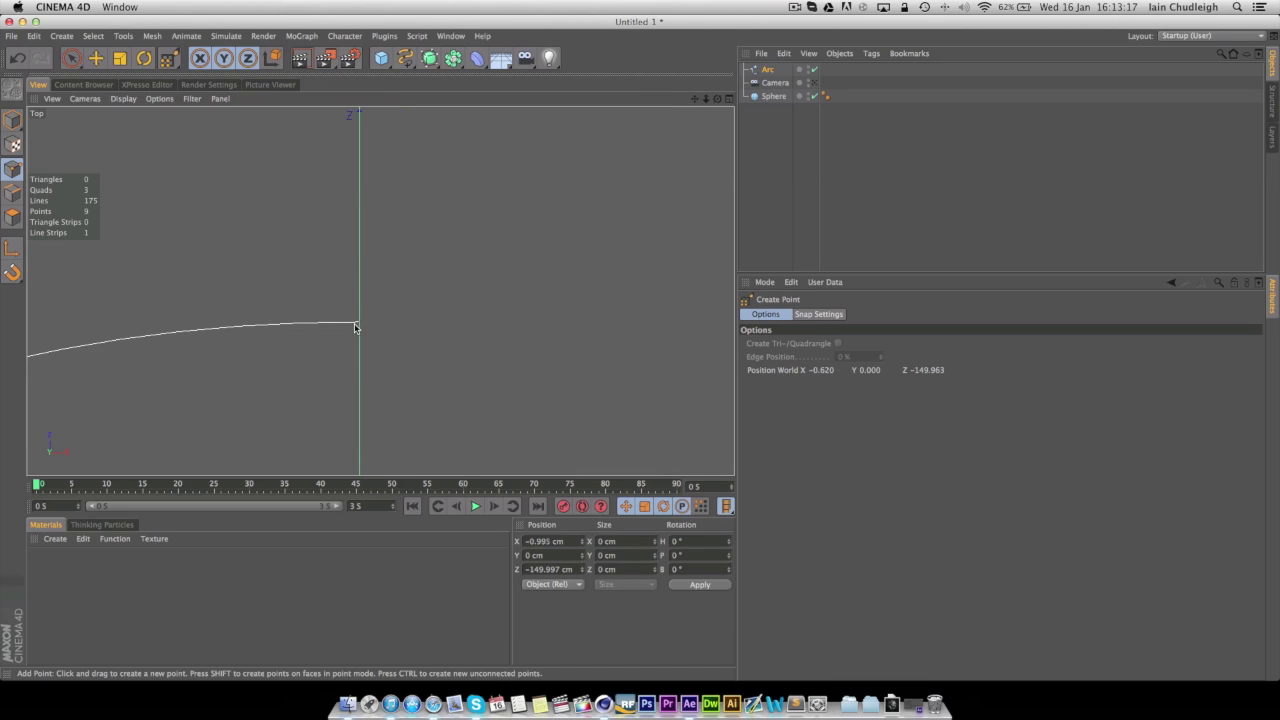
scroll(400, 360, down, 6)
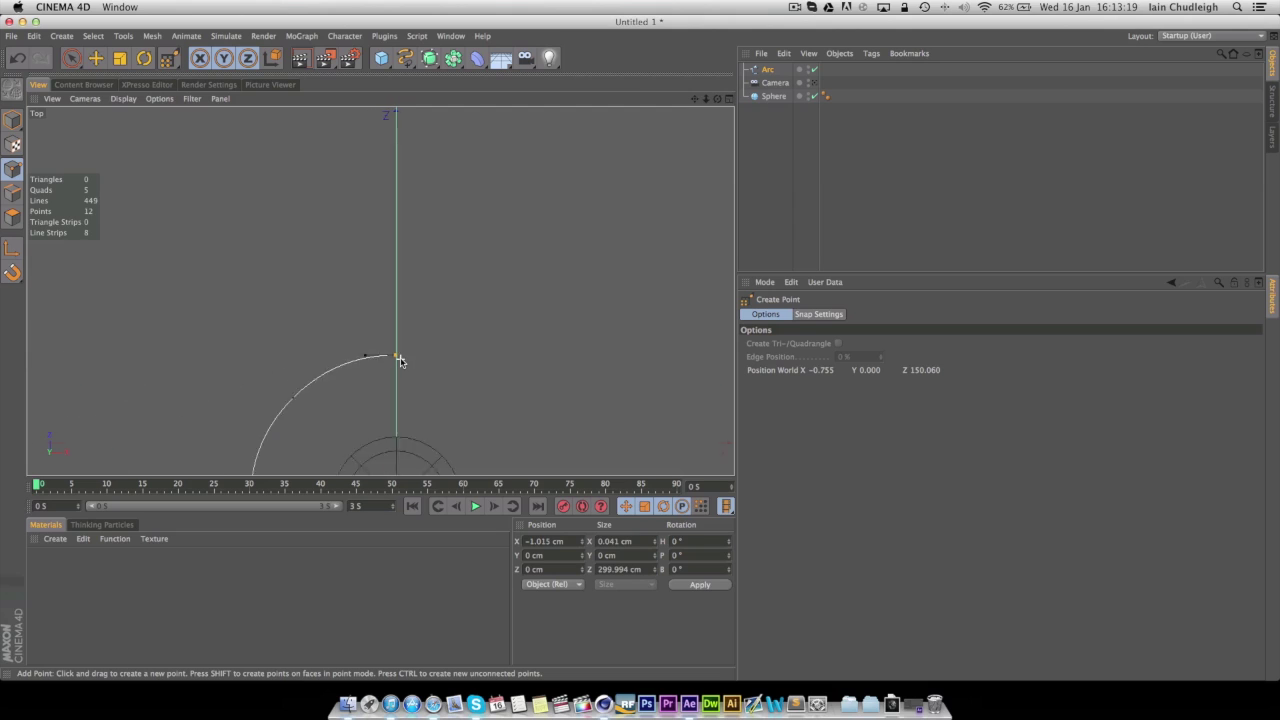
Step: Return to point selection and frame the whole arc in the Top view
key(space)
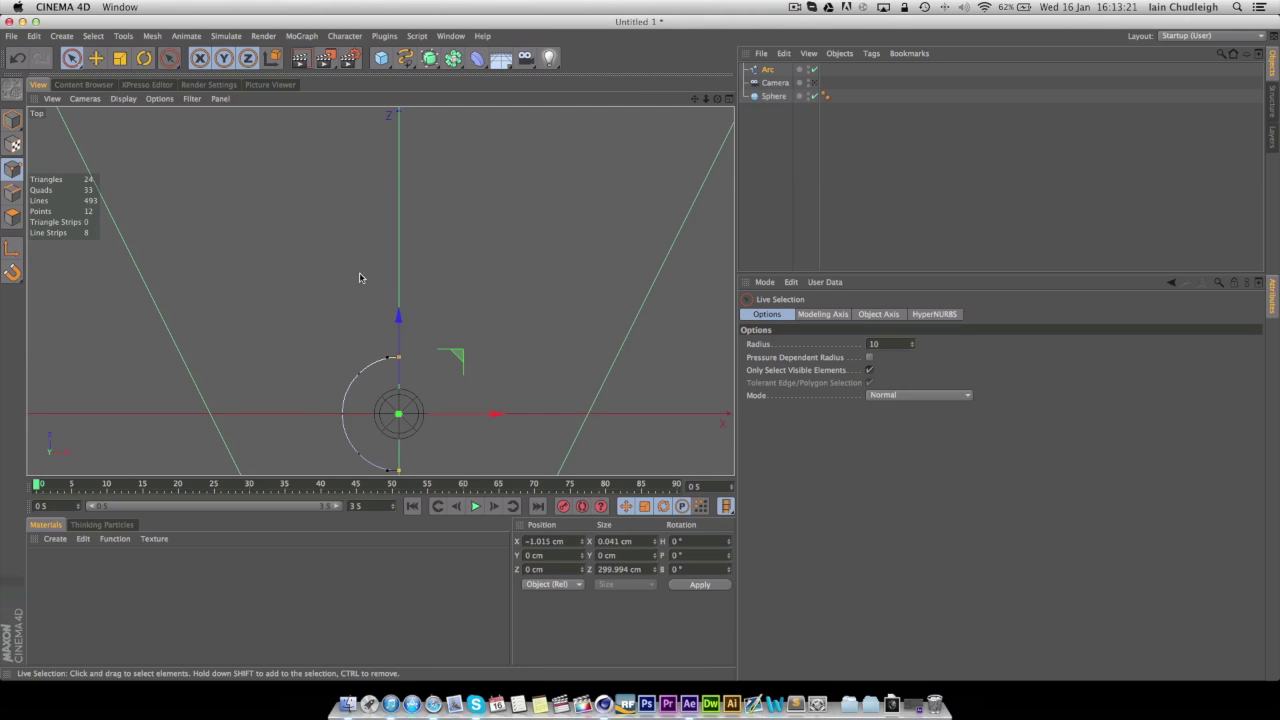
click(470, 348)
scroll(440, 355, up, 8)
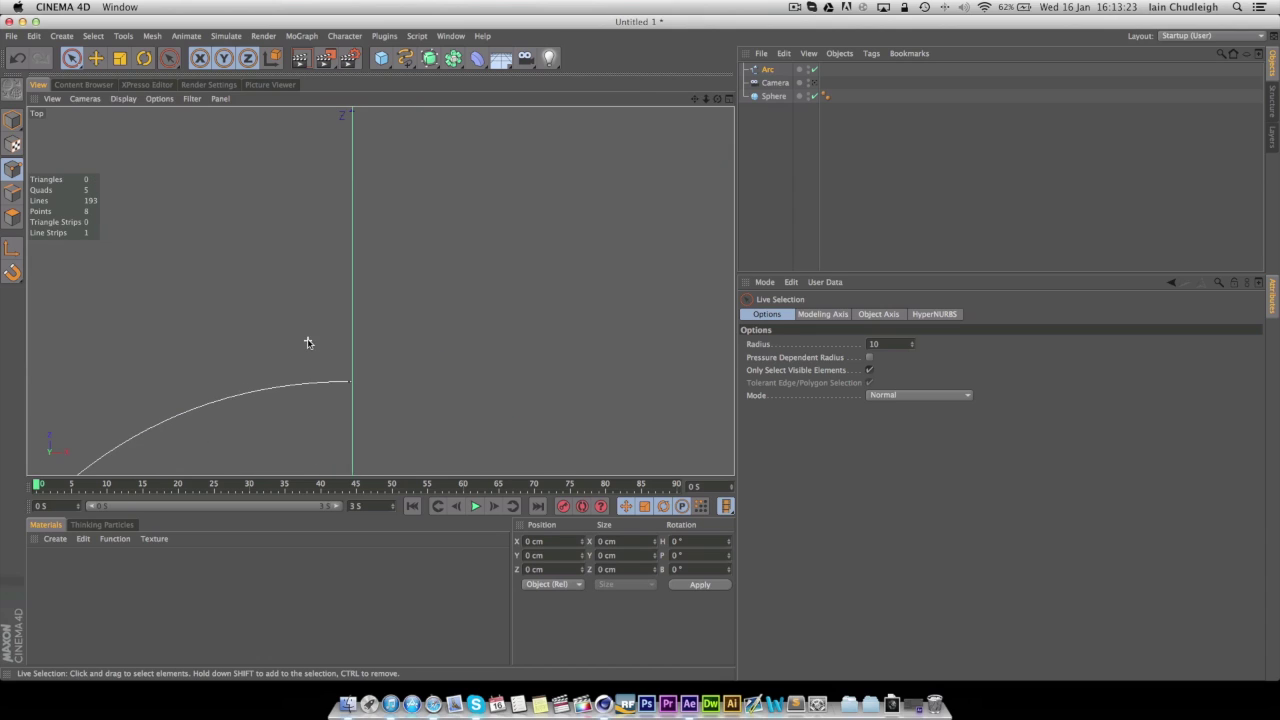
scroll(365, 380, up, 2)
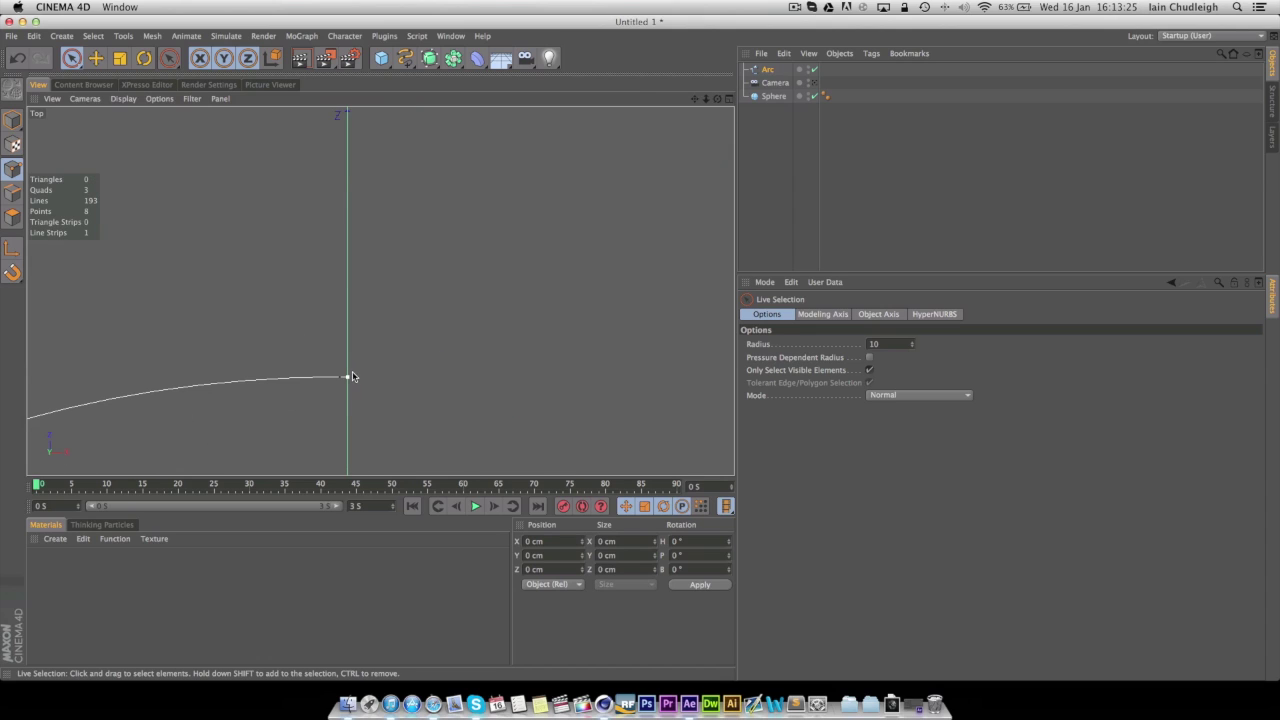
click(347, 378)
drag(695, 98, 695, 5)
drag(380, 291, 387, 159)
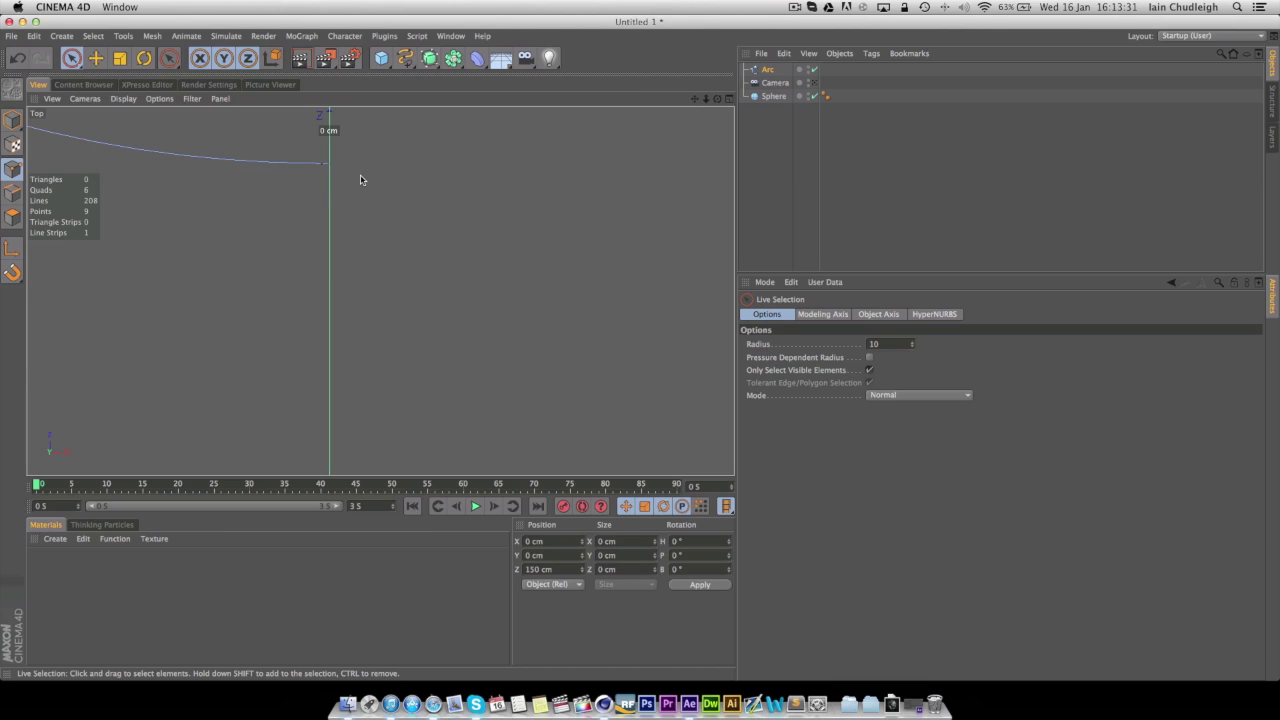
key(ctrl+a)
key(h)
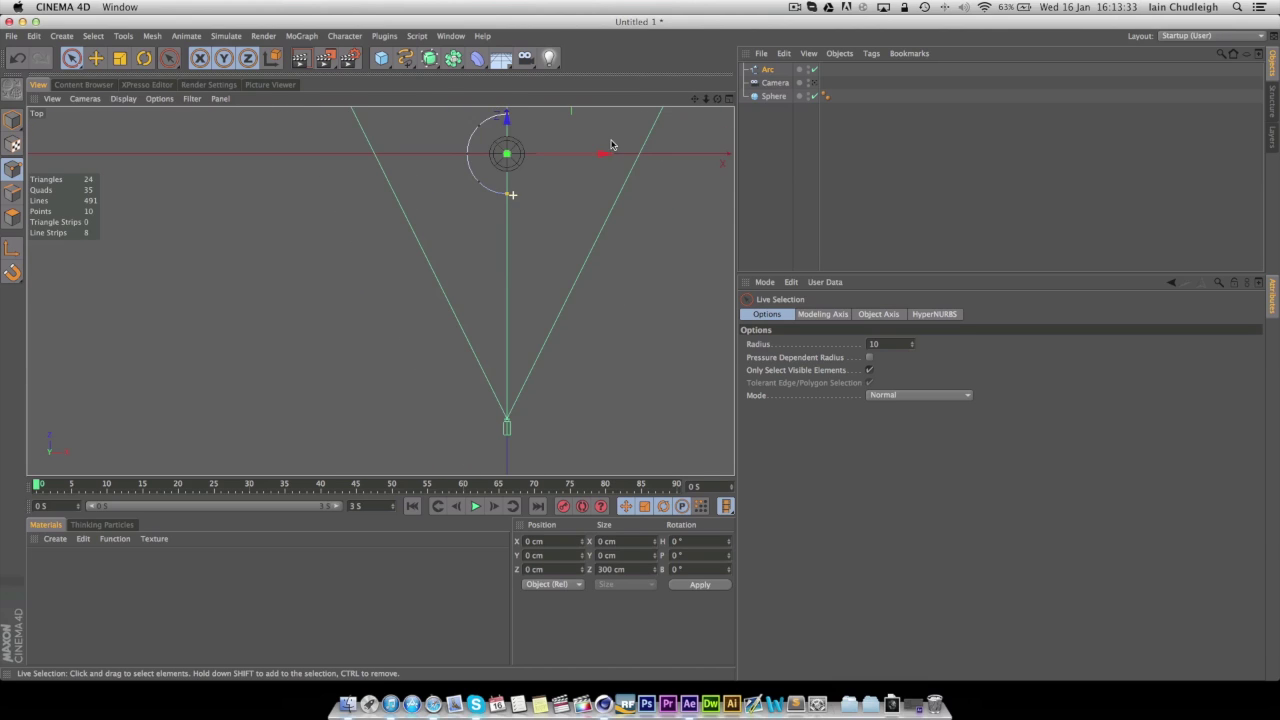
drag(695, 98, 590, 229)
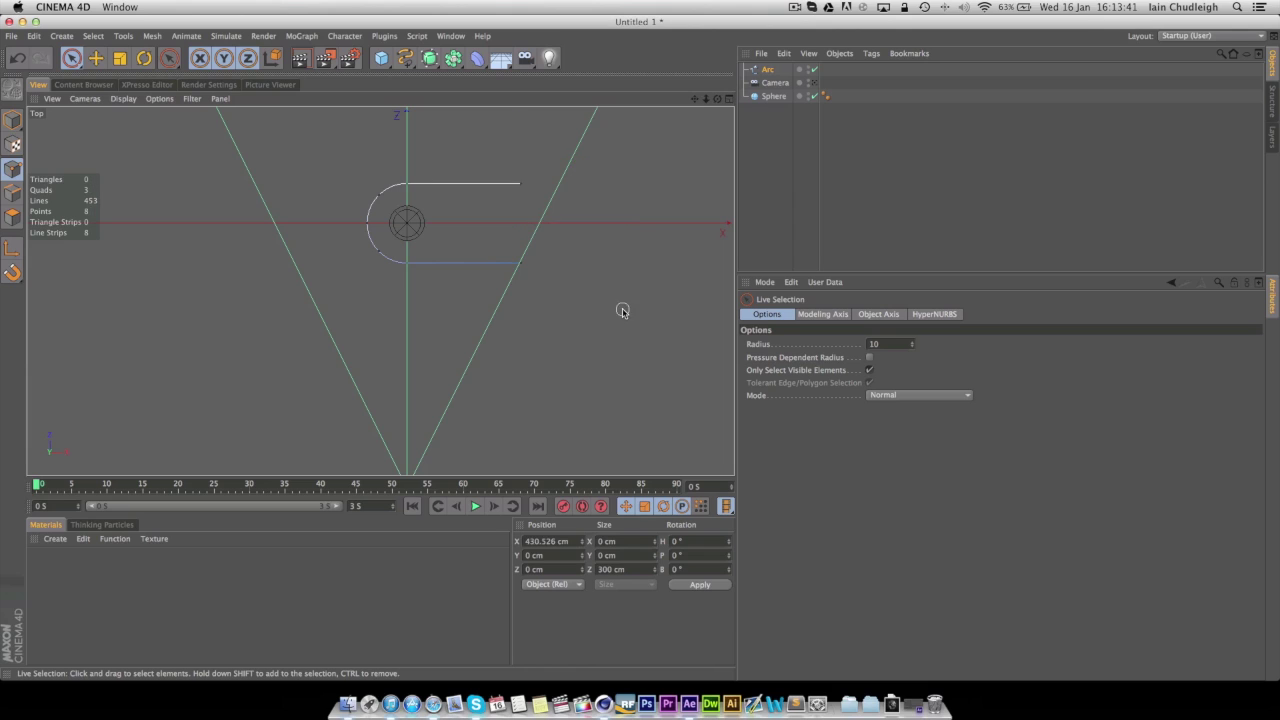
Step: Move the arc's top end point left and its bottom end point further right along X
click(519, 184)
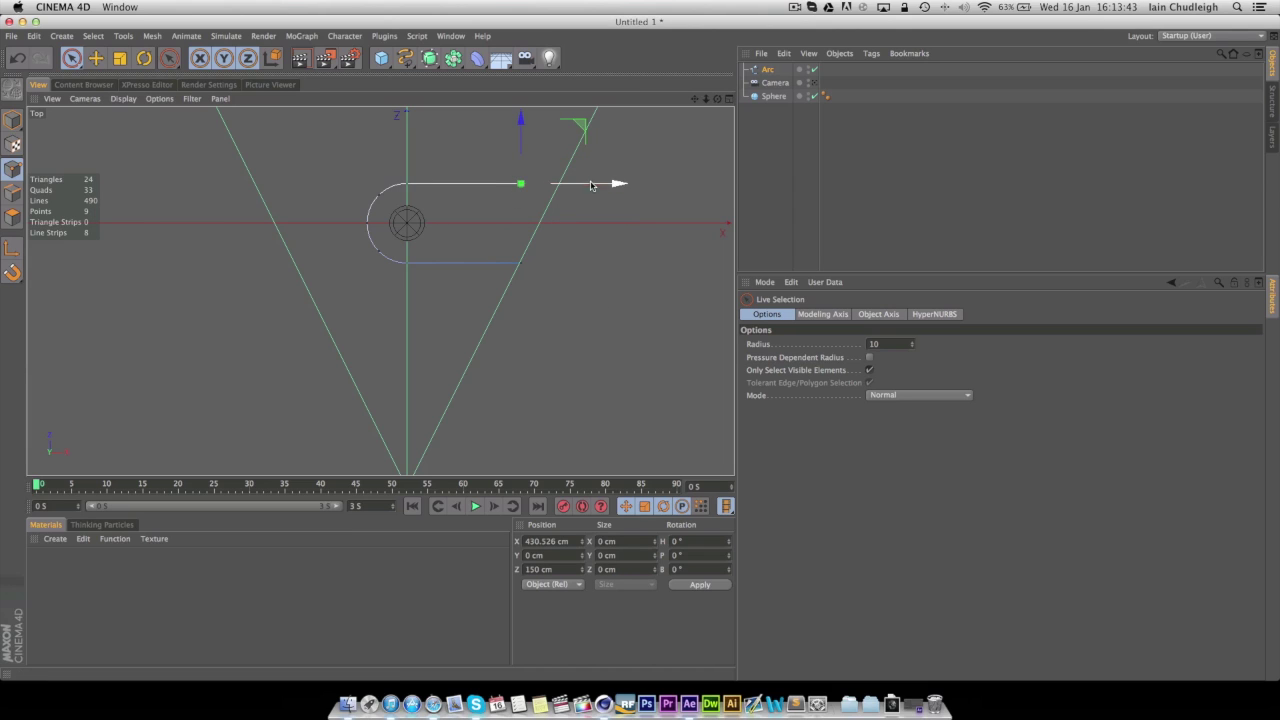
drag(598, 185, 552, 185)
click(543, 280)
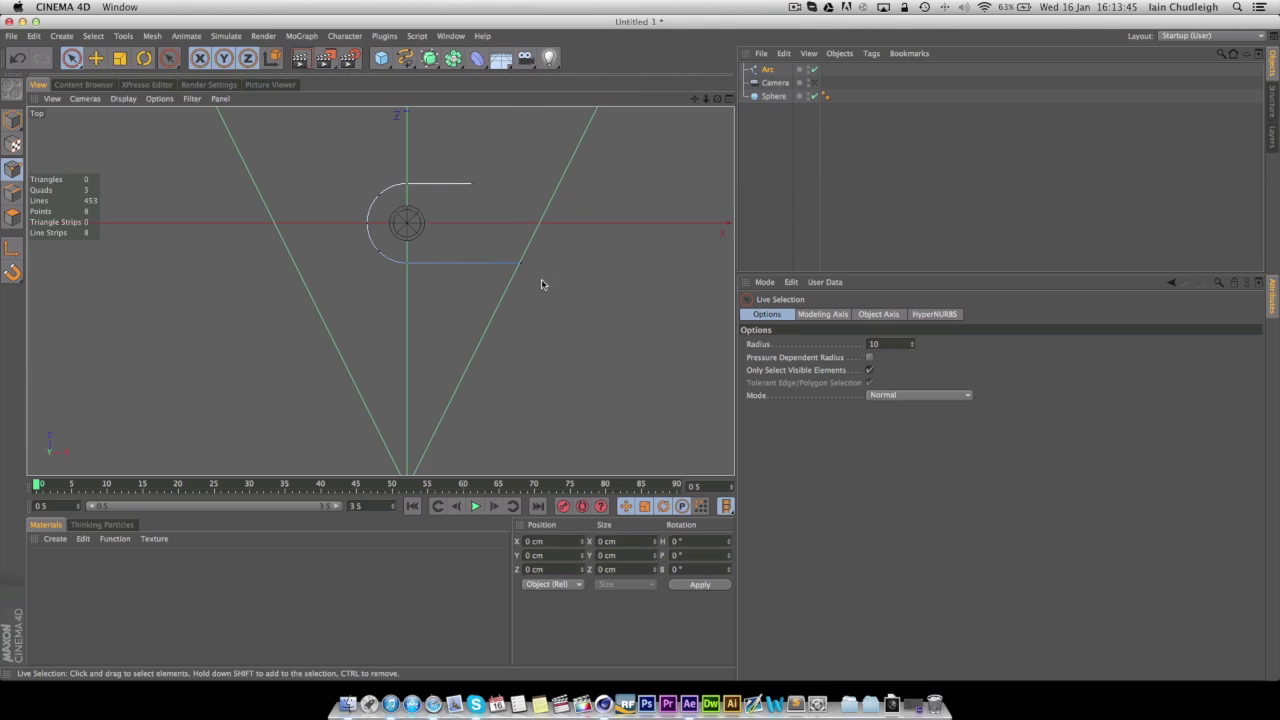
click(520, 263)
drag(565, 264, 590, 266)
Step: Set the arc's Intermediate Points to Uniform and raise it about 70 cm along Z
click(767, 72)
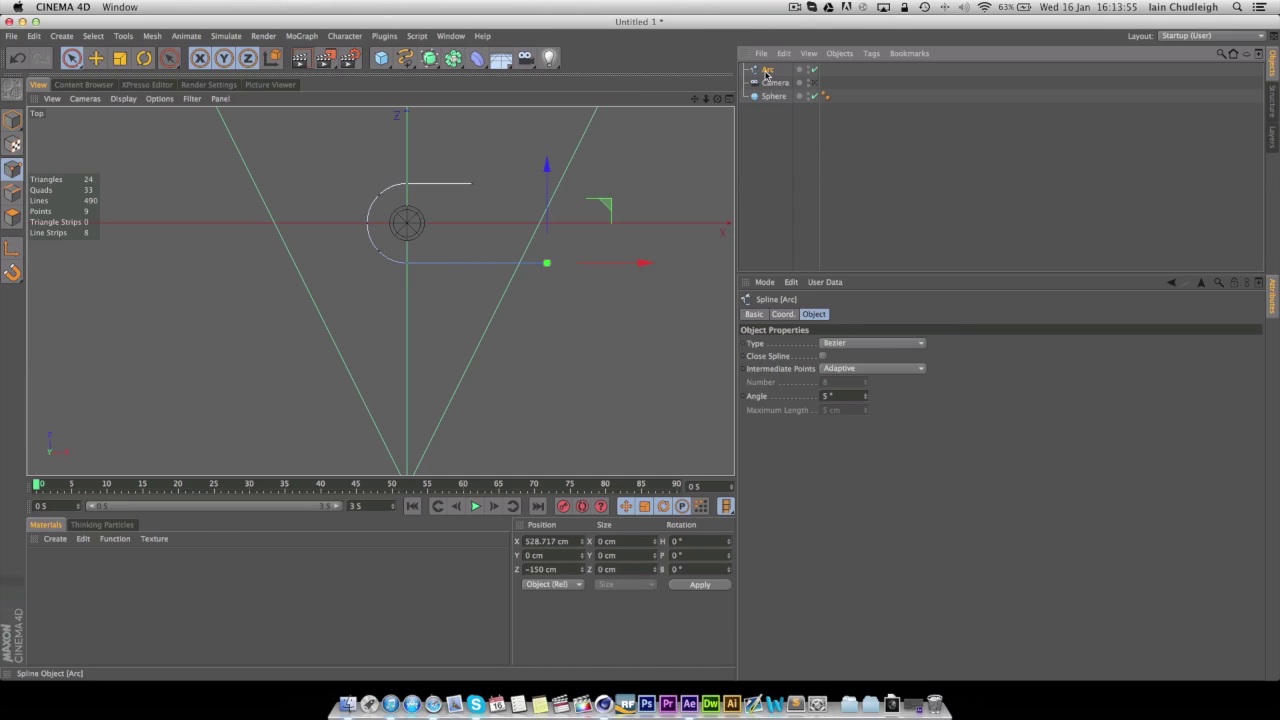
click(848, 370)
click(843, 412)
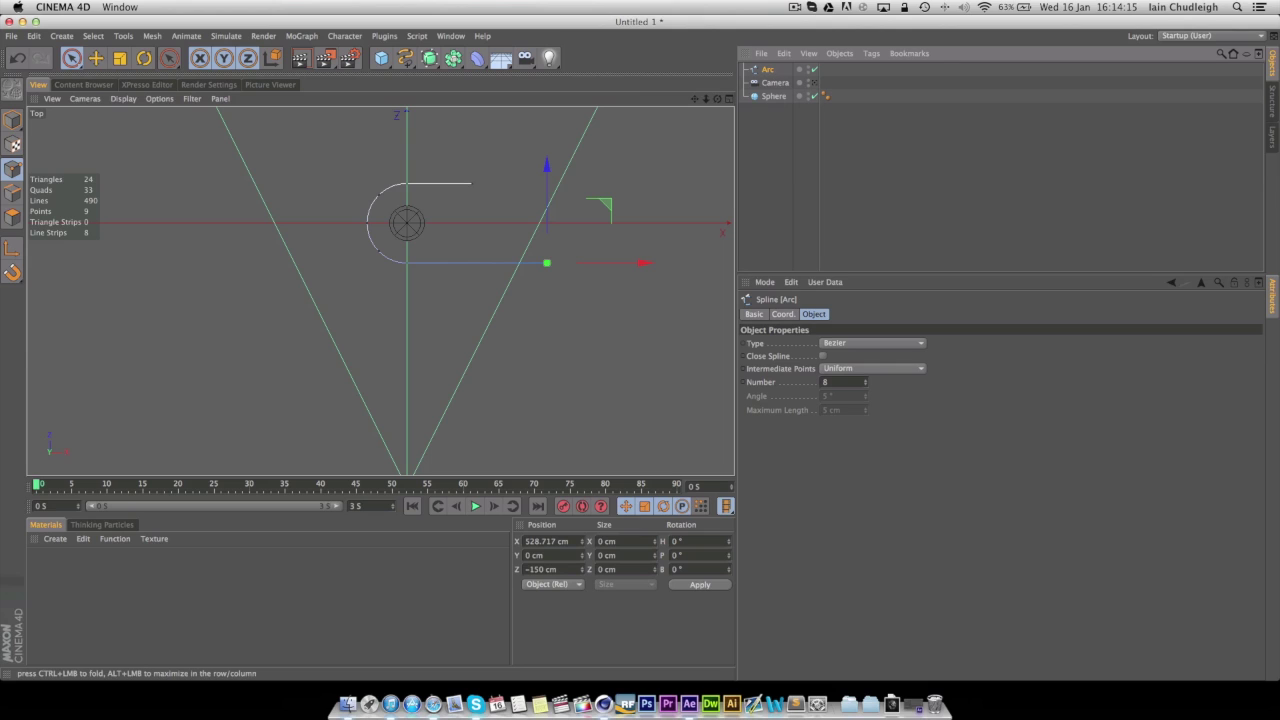
click(12, 119)
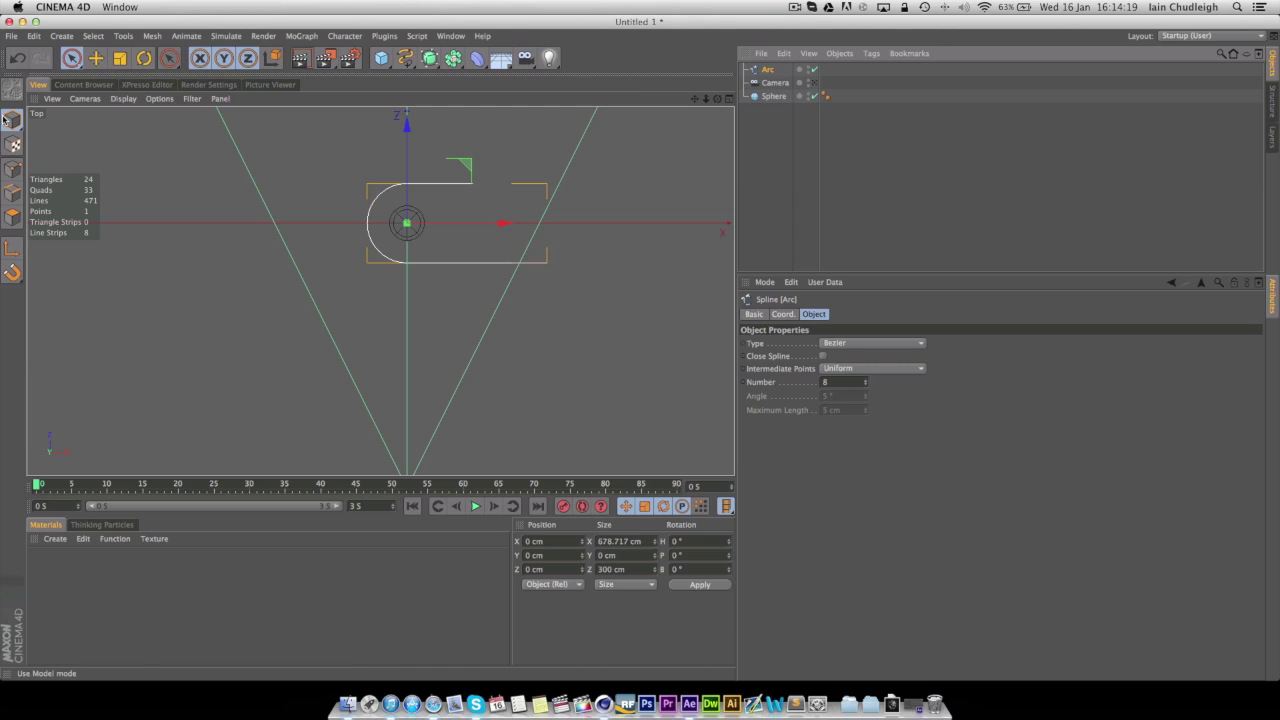
mouse_move(406, 157)
mouse_down()
mouse_move(406, 139)
mouse_move(406, 160)
mouse_up()
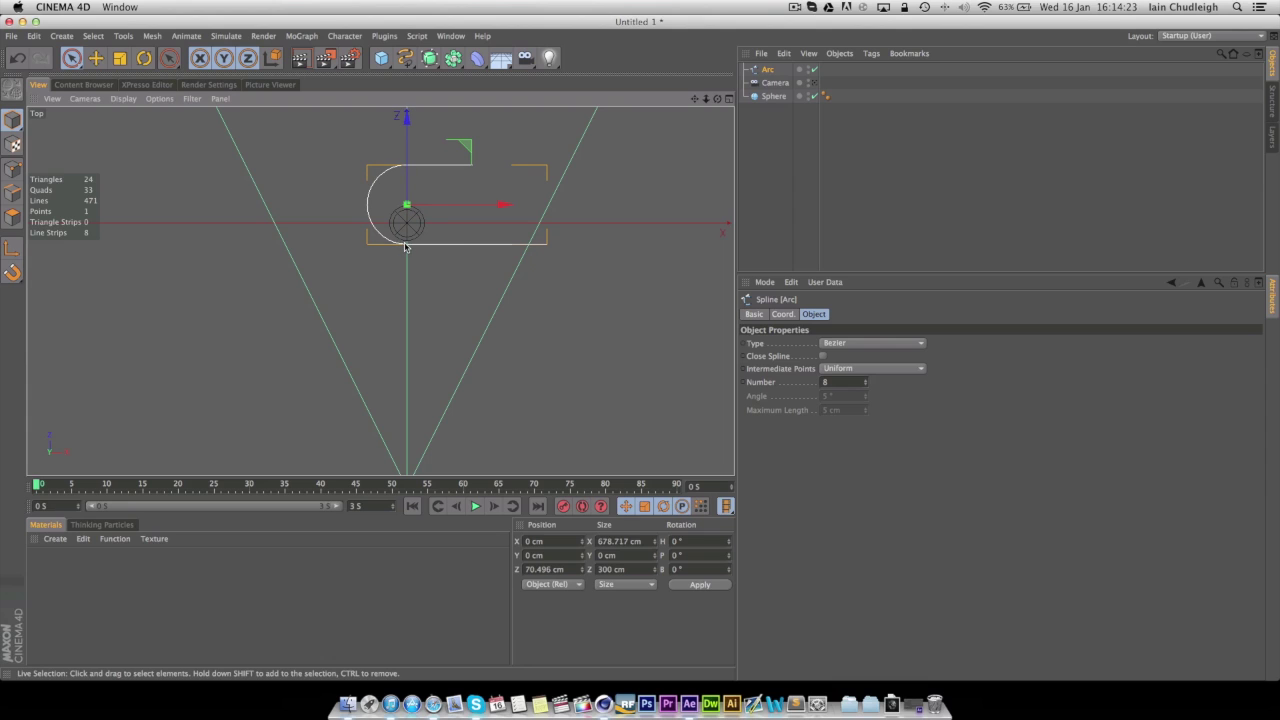
Step: Maximise the Perspective view and look through the scene camera
click(728, 98)
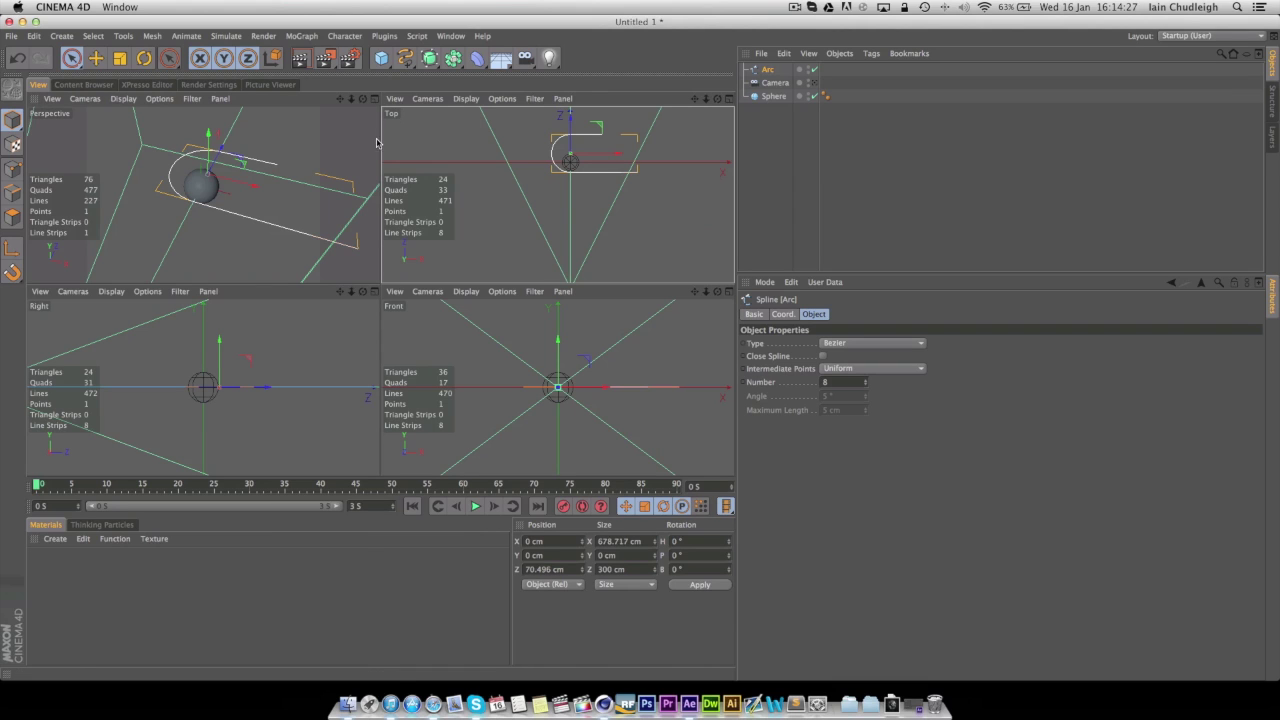
click(374, 98)
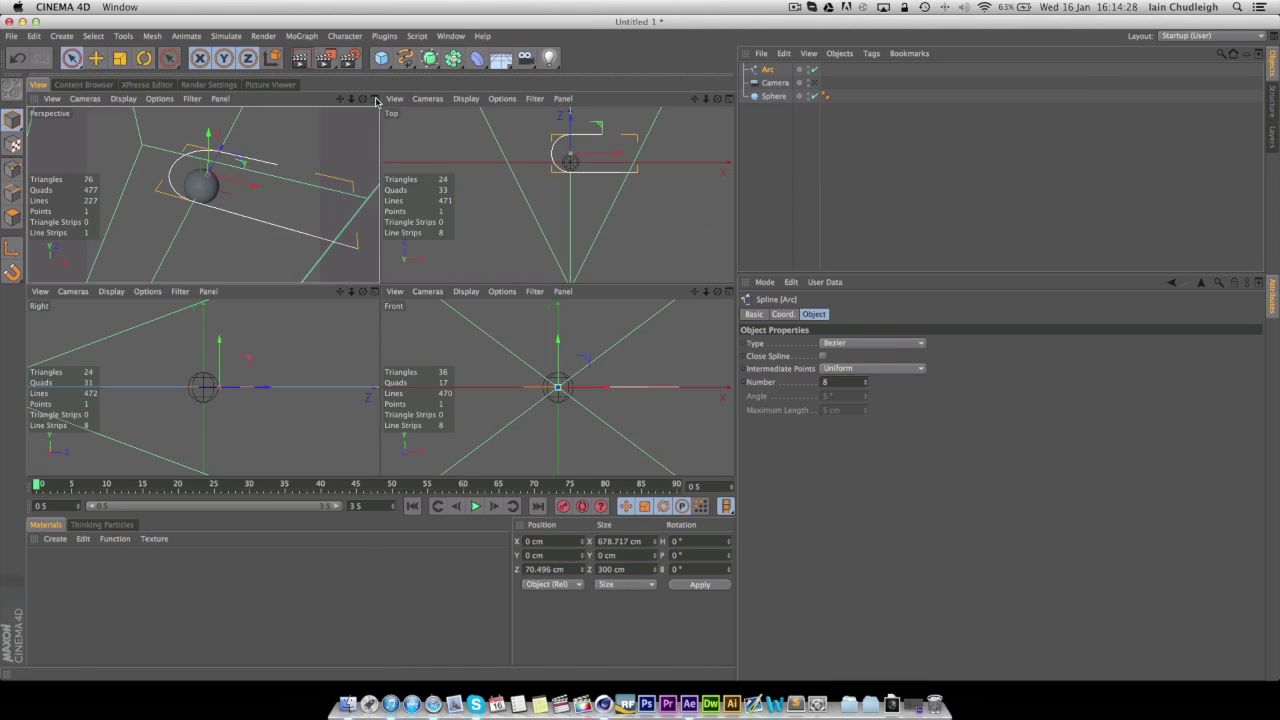
click(815, 83)
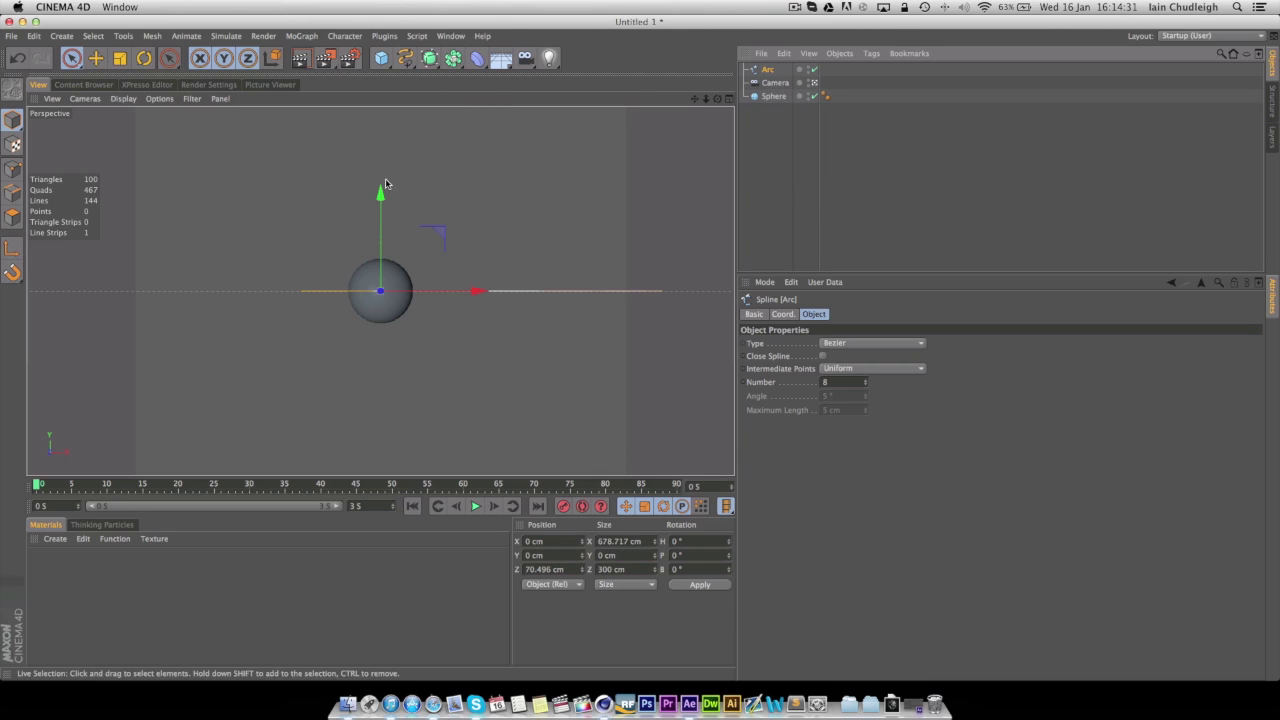
Step: Add a light with an Align to Spline tag using Arc as its path, positioned at 0%
click(780, 188)
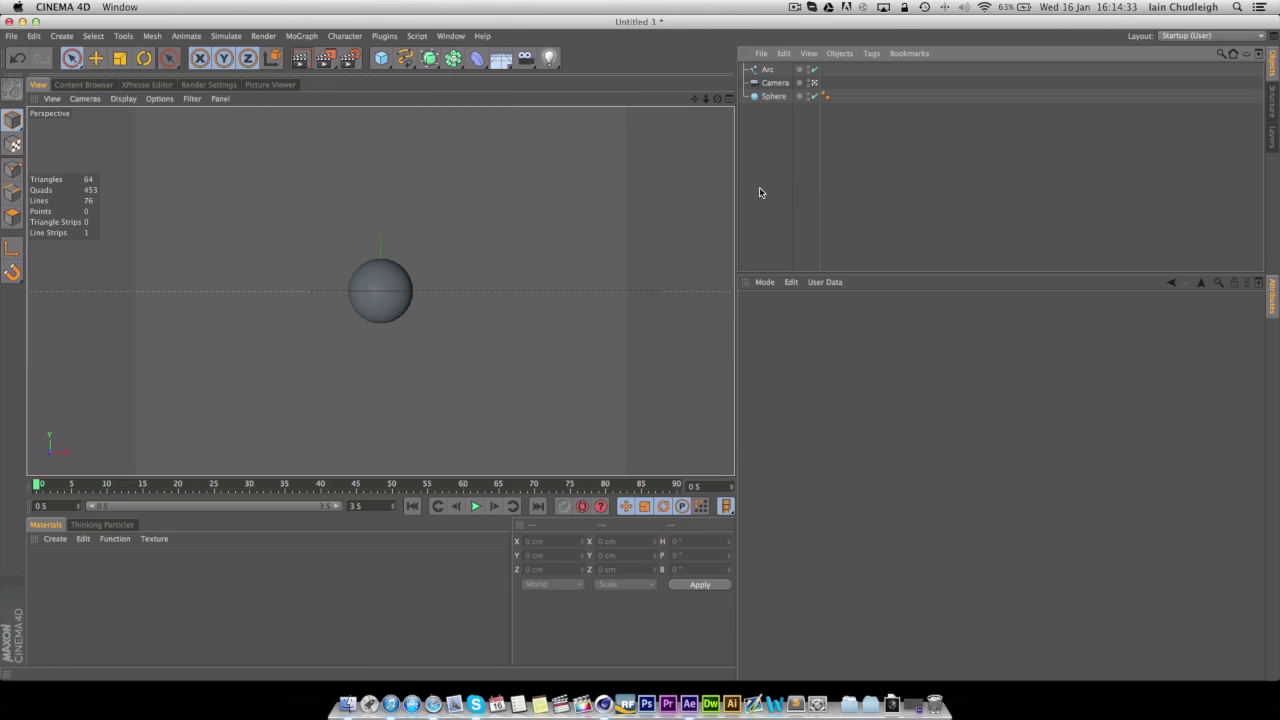
click(548, 58)
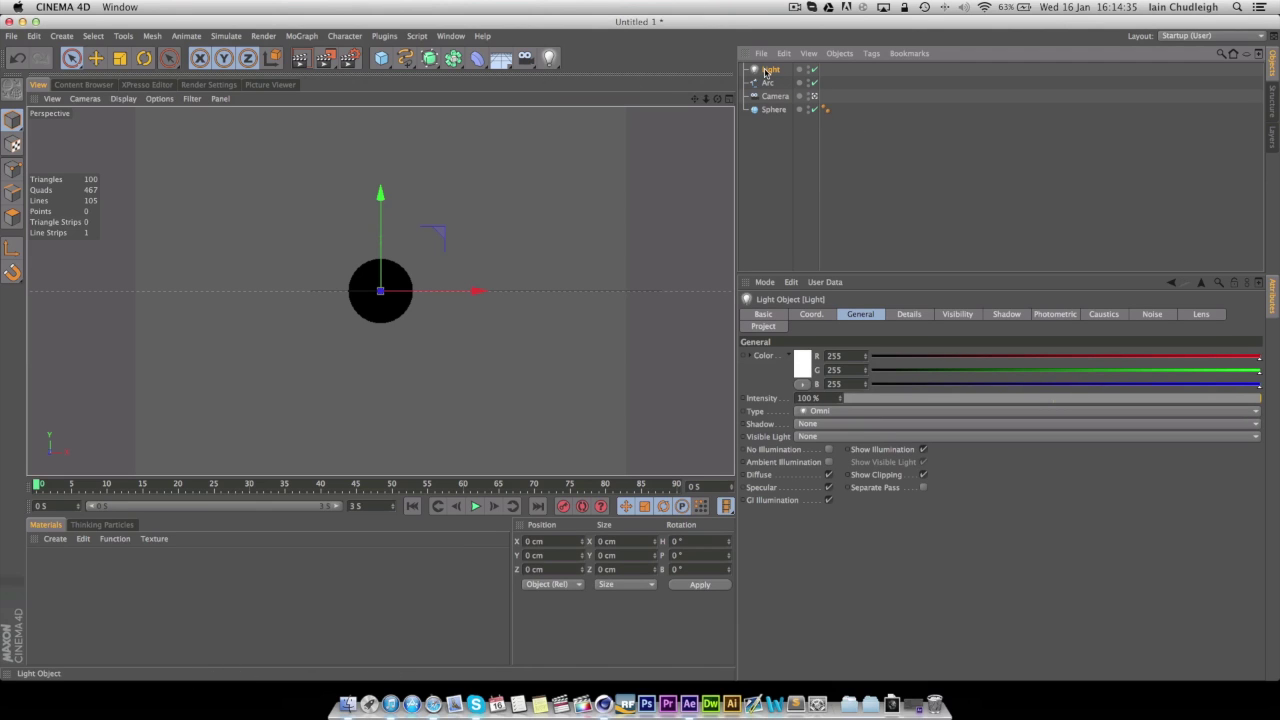
right_click(770, 68)
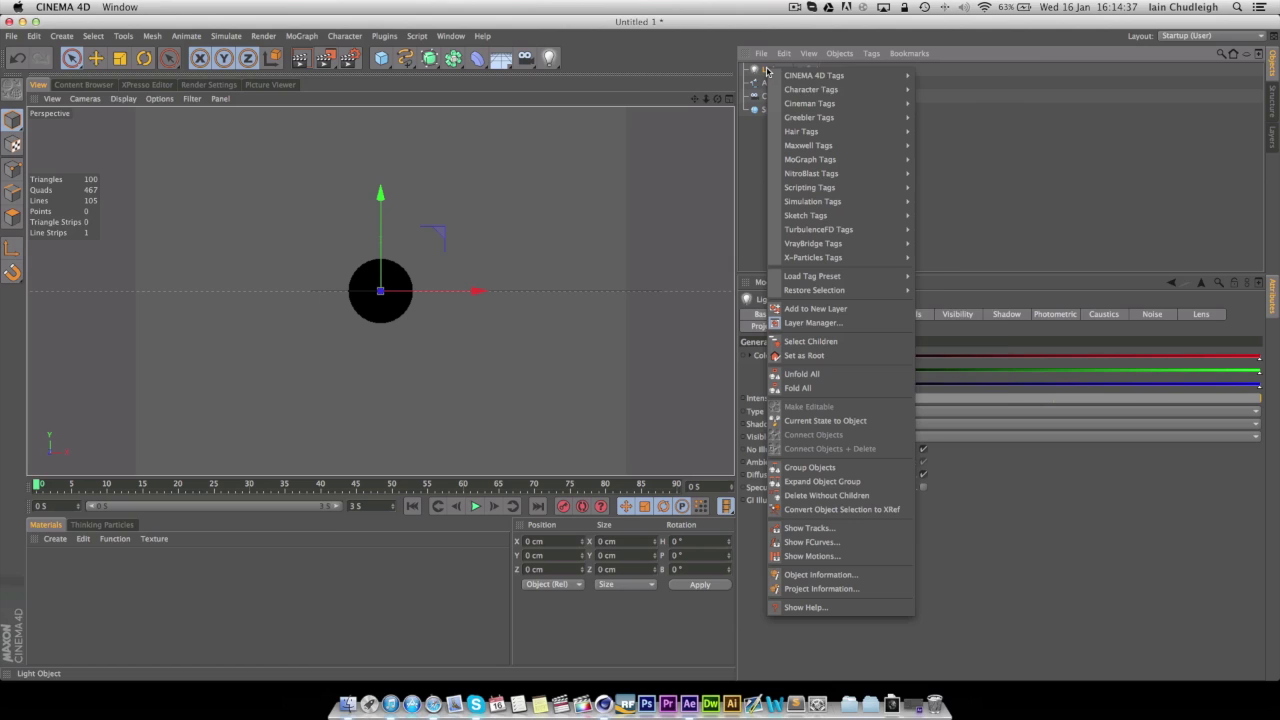
mouse_move(786, 78)
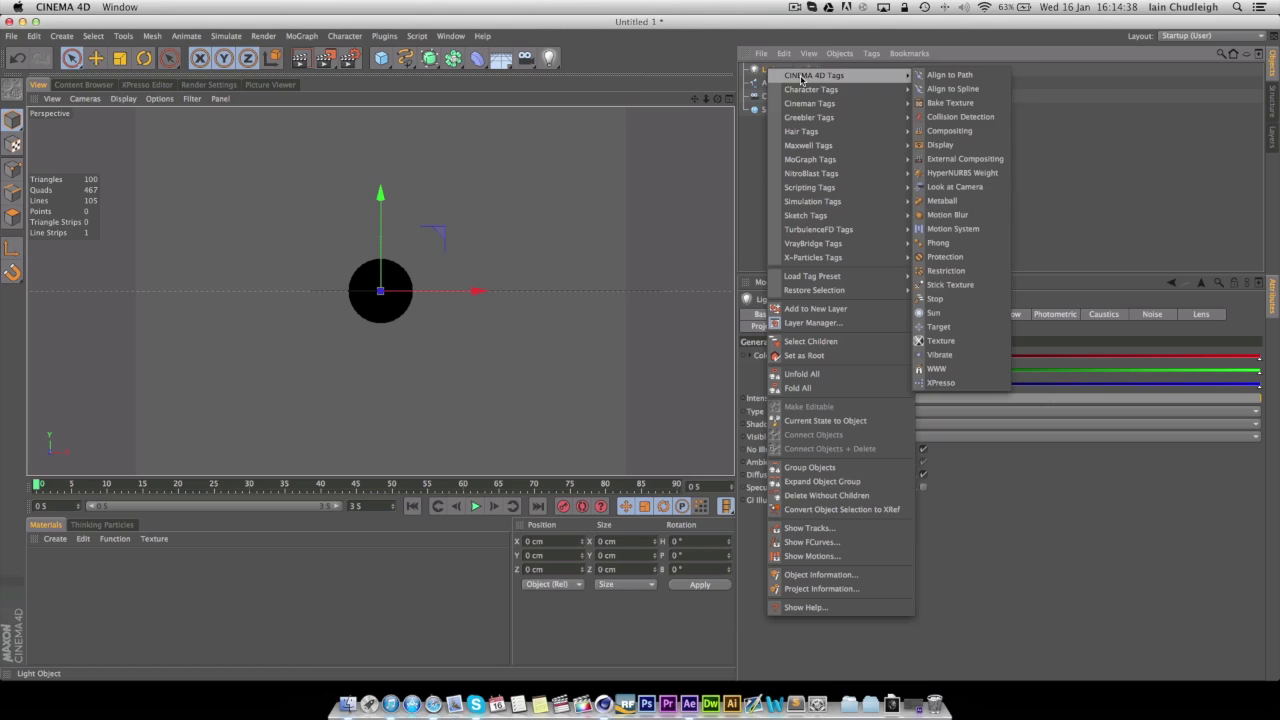
click(945, 89)
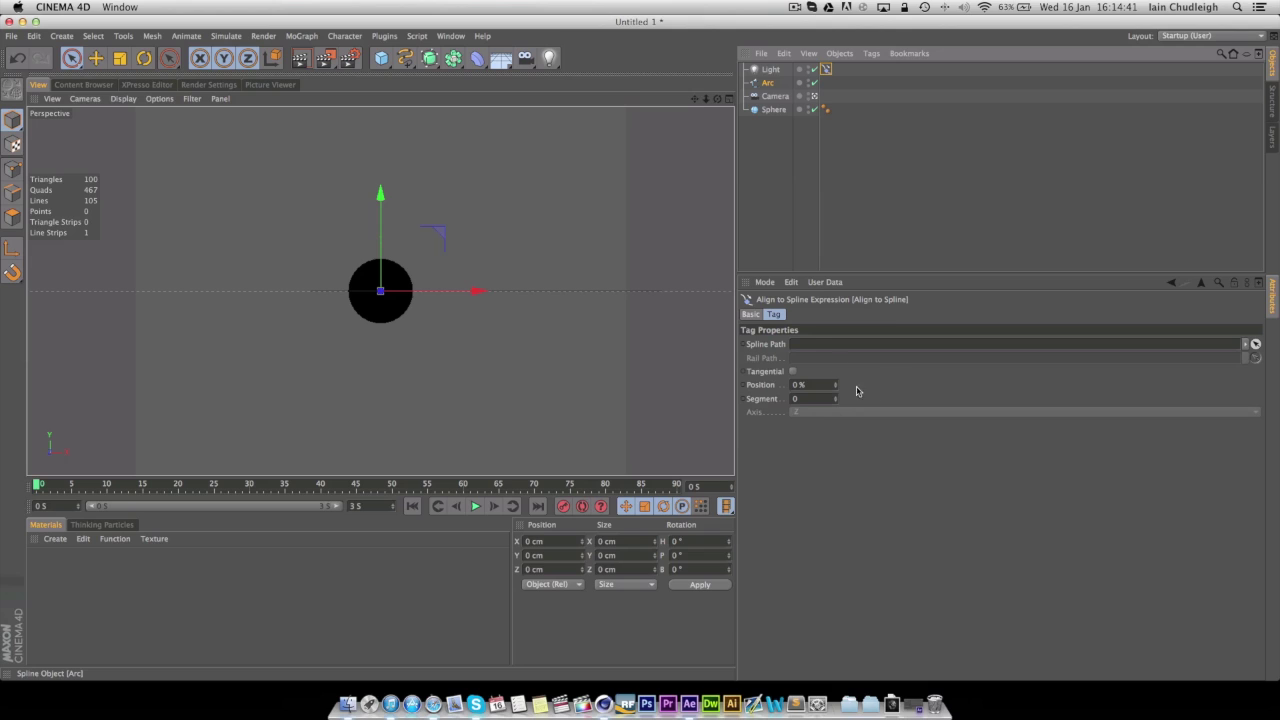
drag(768, 82, 817, 344)
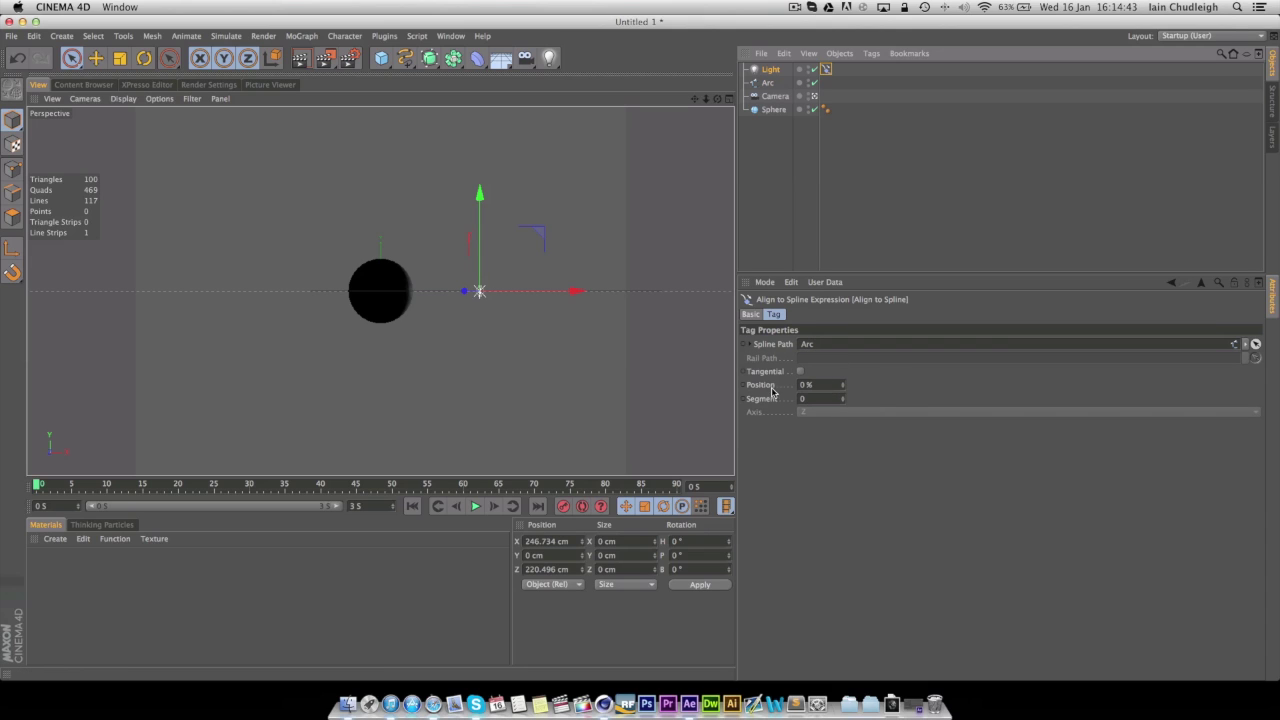
drag(846, 386, 885, 386)
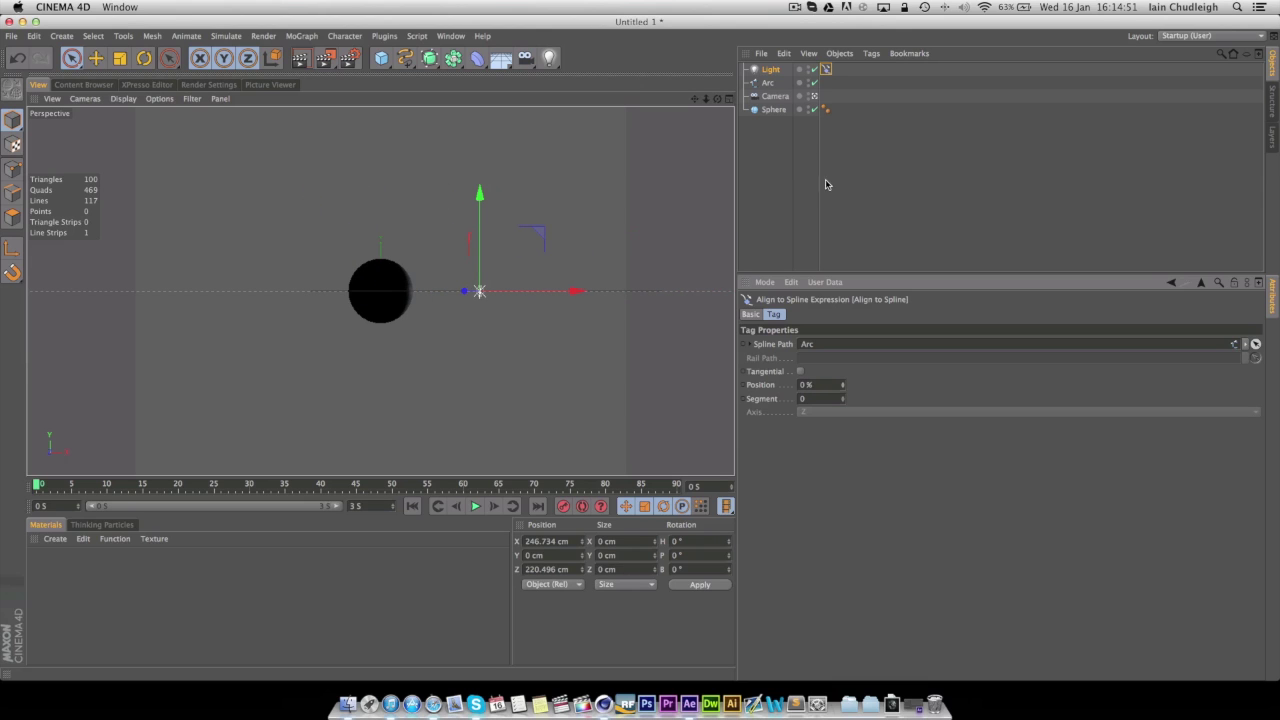
Step: Keyframe the light's intensity at frame 0 and extend the scene length to 5.5 seconds
click(769, 72)
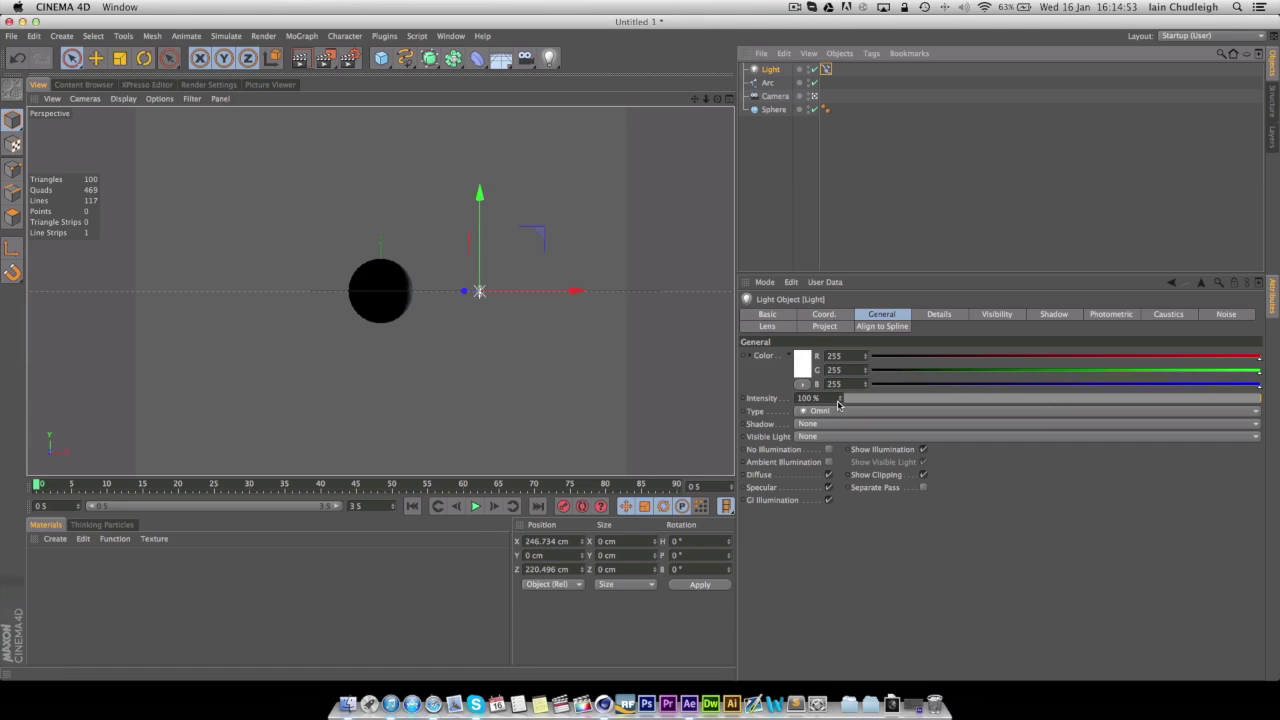
drag(838, 400, 799, 402)
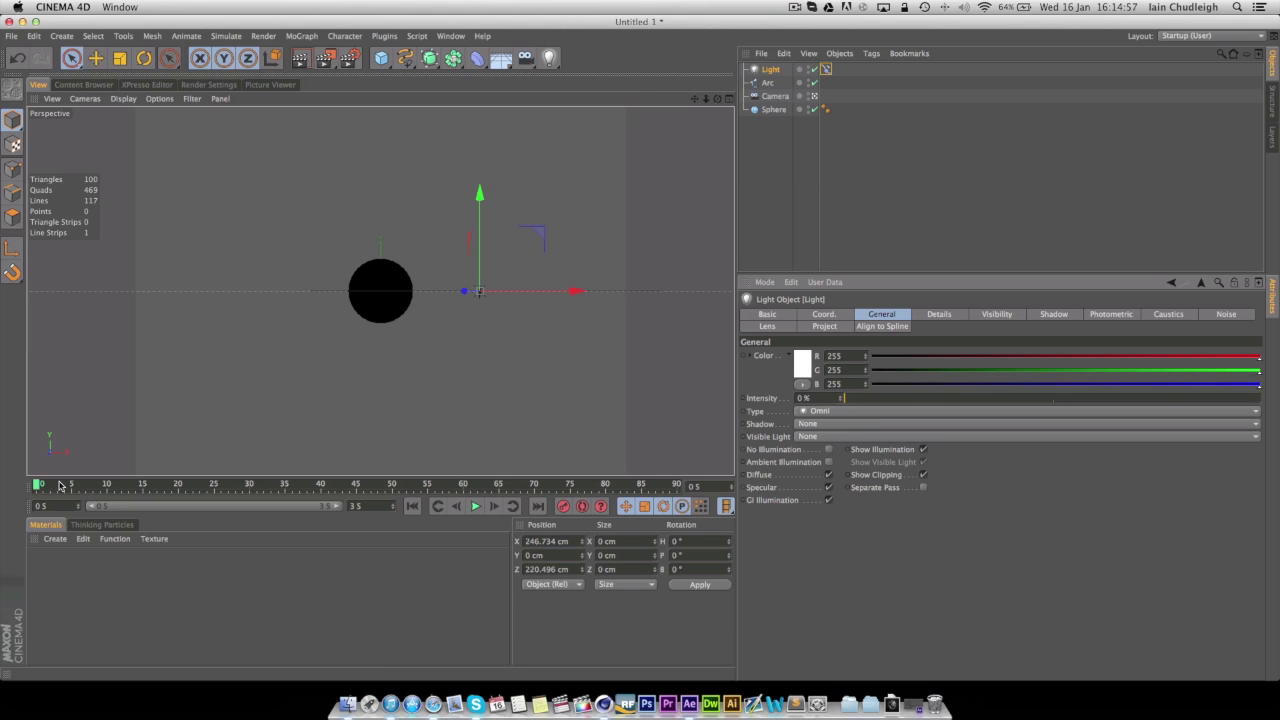
ctrl+click(744, 399)
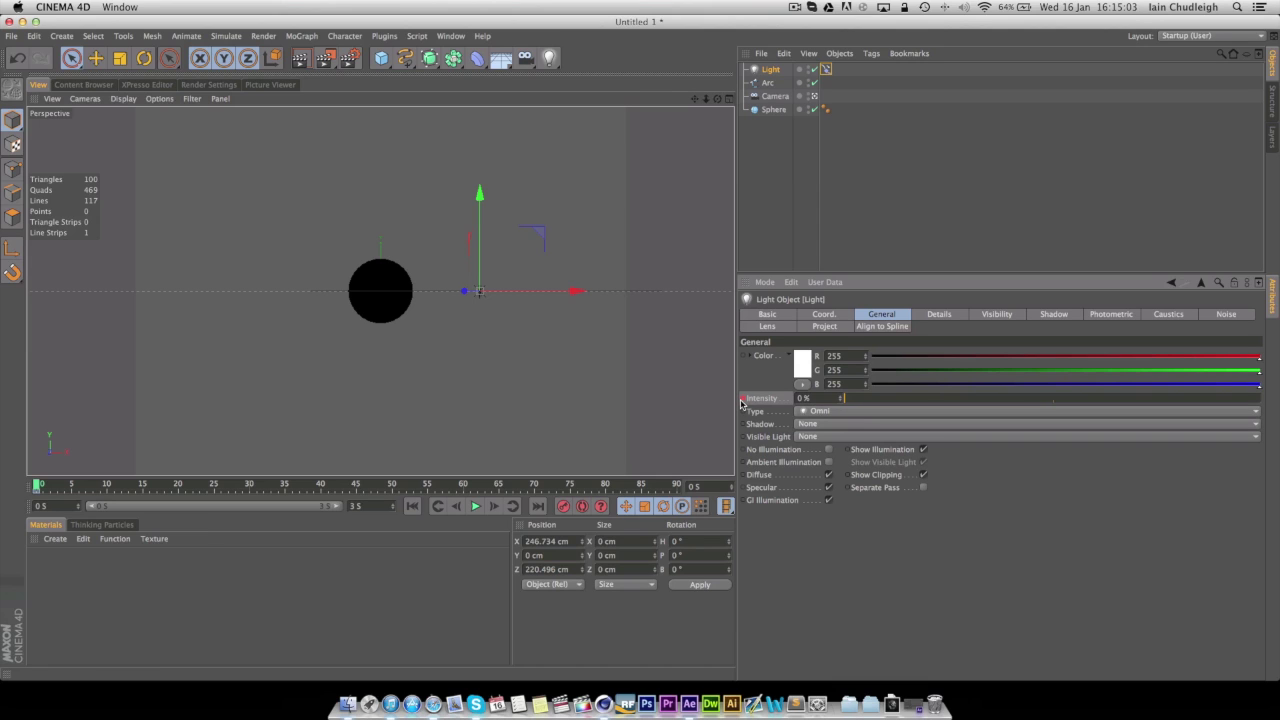
click(113, 486)
drag(113, 486, 145, 486)
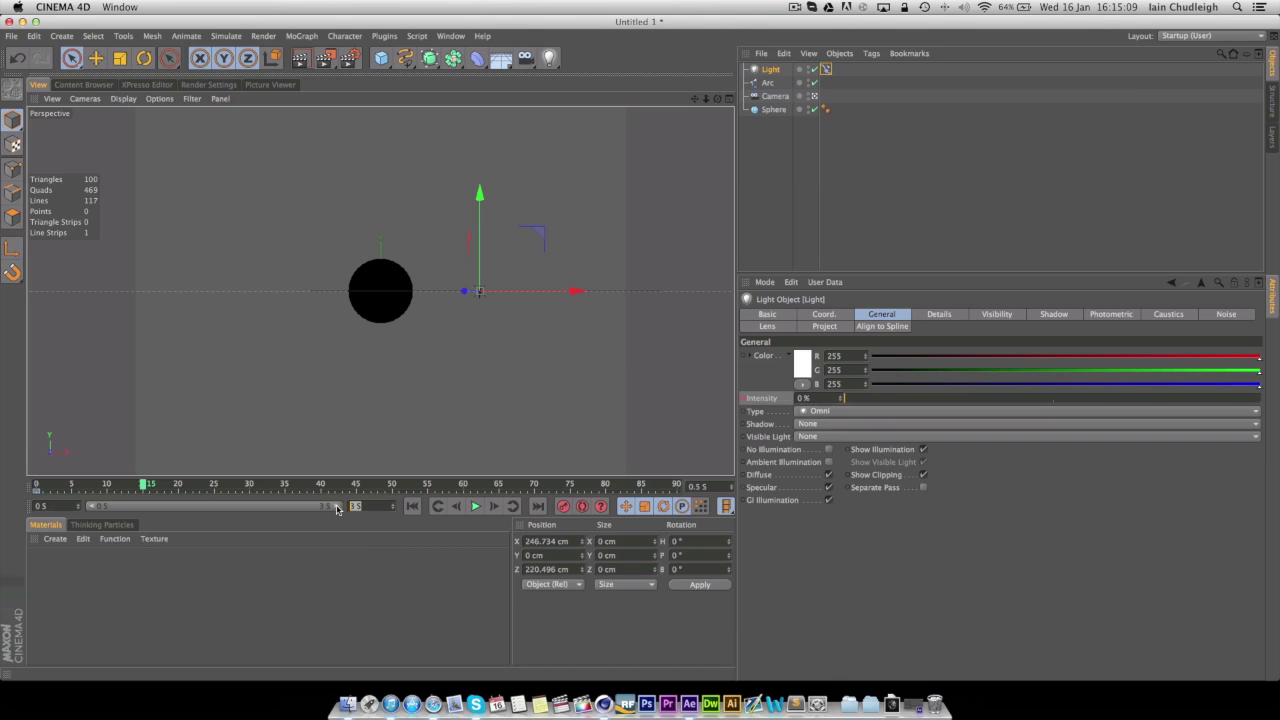
drag(336, 509, 336, 509)
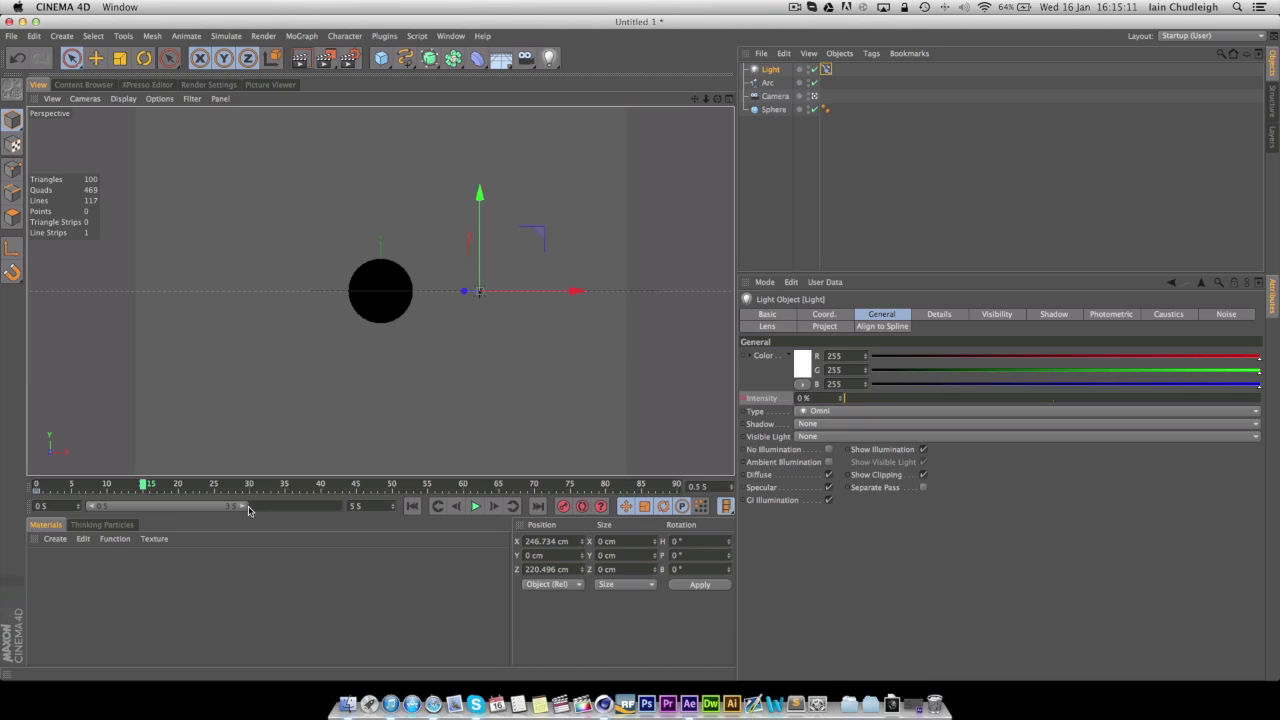
drag(248, 511, 417, 517)
click(122, 486)
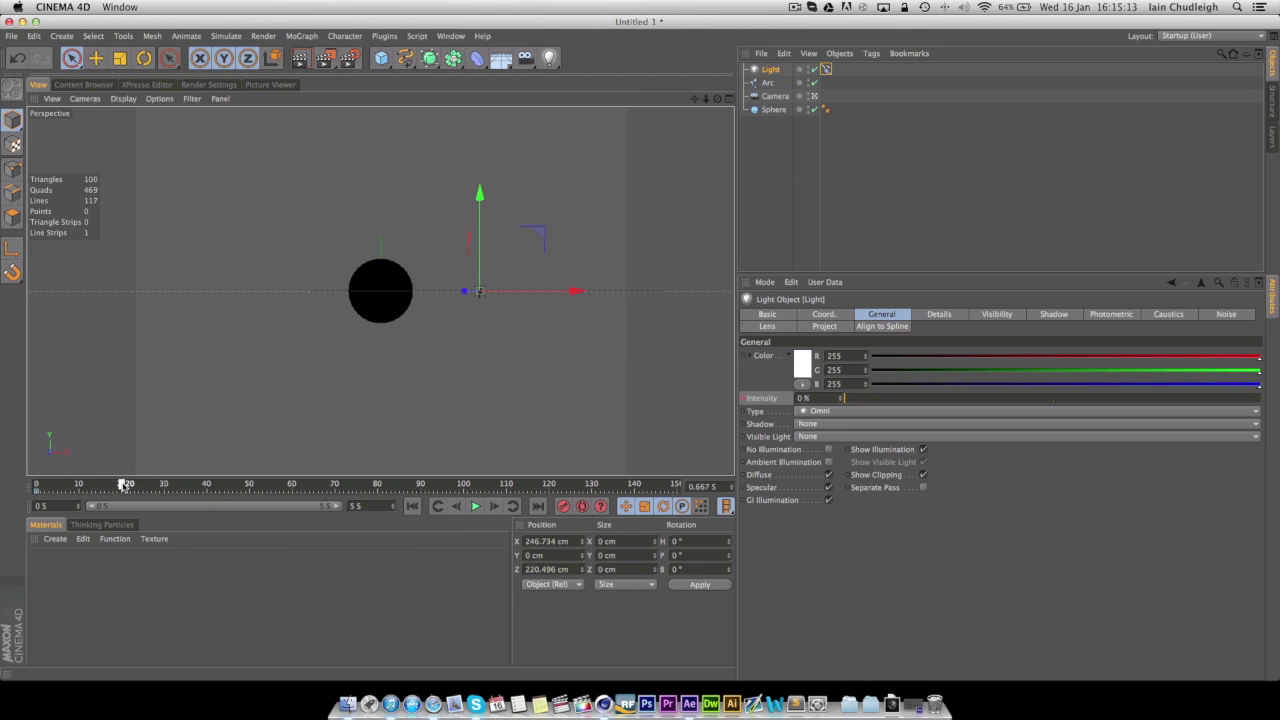
drag(122, 486, 101, 486)
Step: Keyframe intensity 100% at frame 90 and fade it to 0% by frame 110
drag(811, 400, 783, 399)
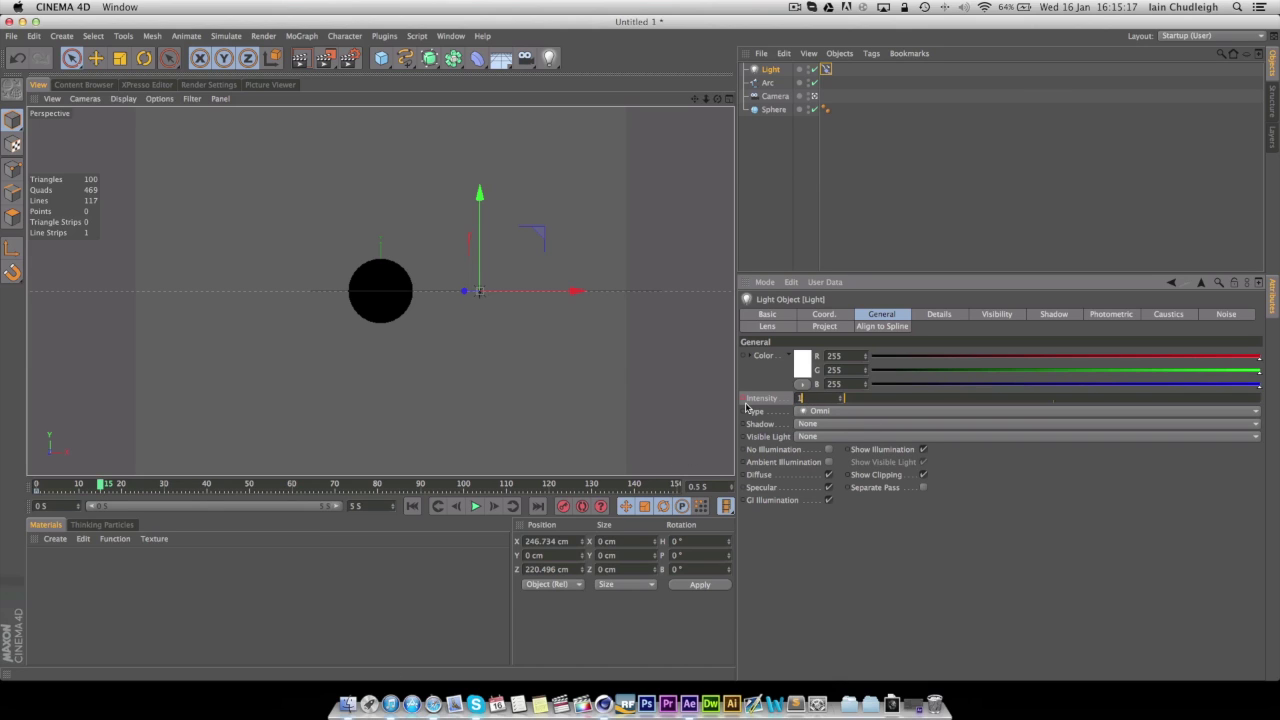
text(100)
key(Return)
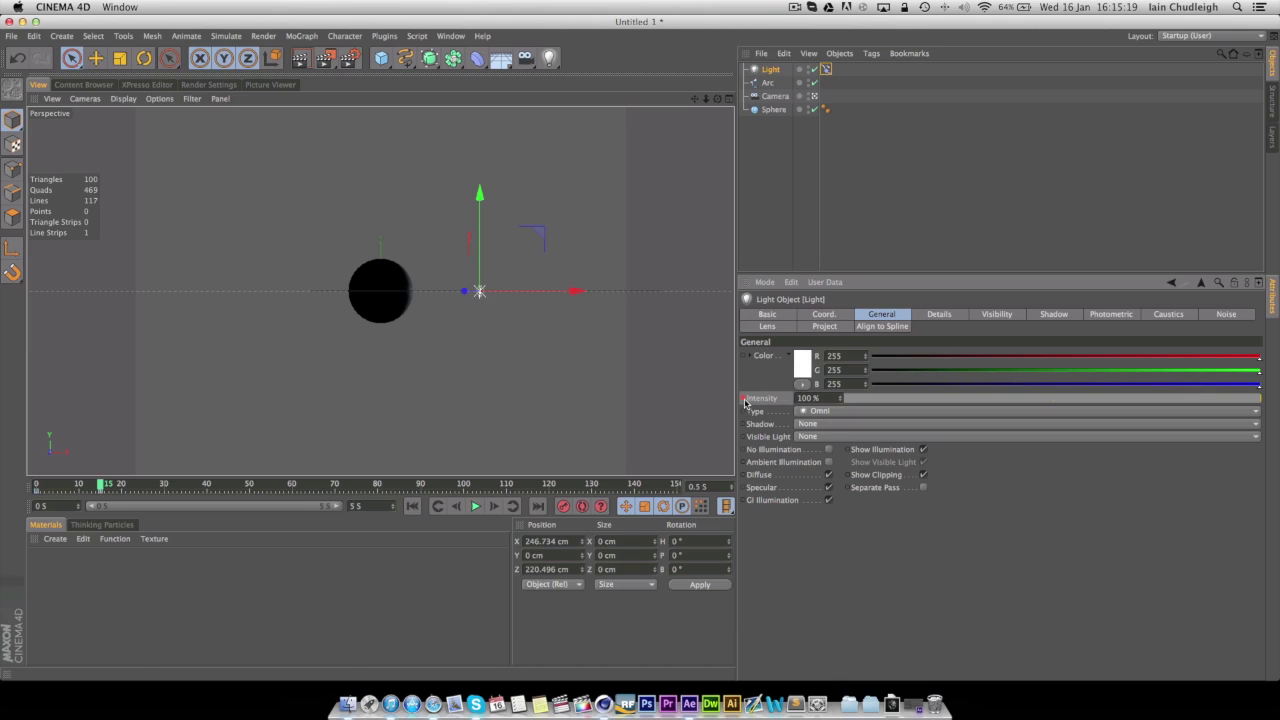
drag(165, 486, 423, 500)
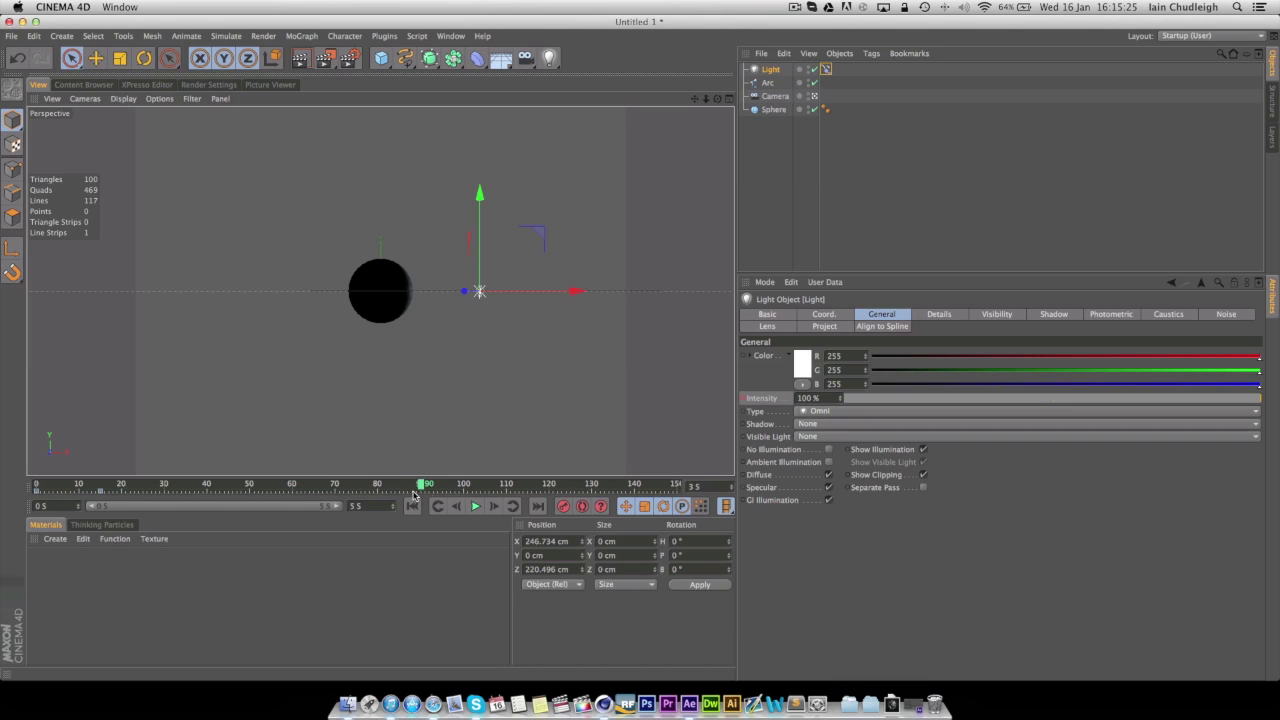
click(743, 399)
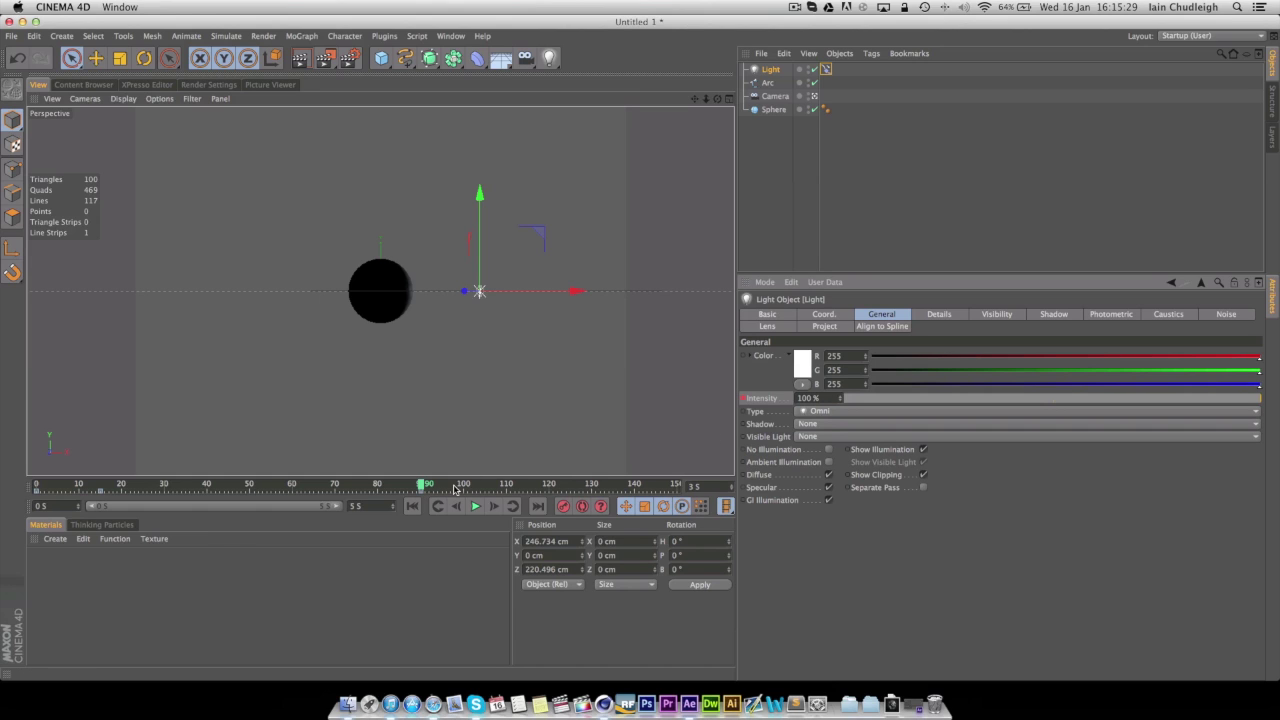
drag(455, 488, 508, 486)
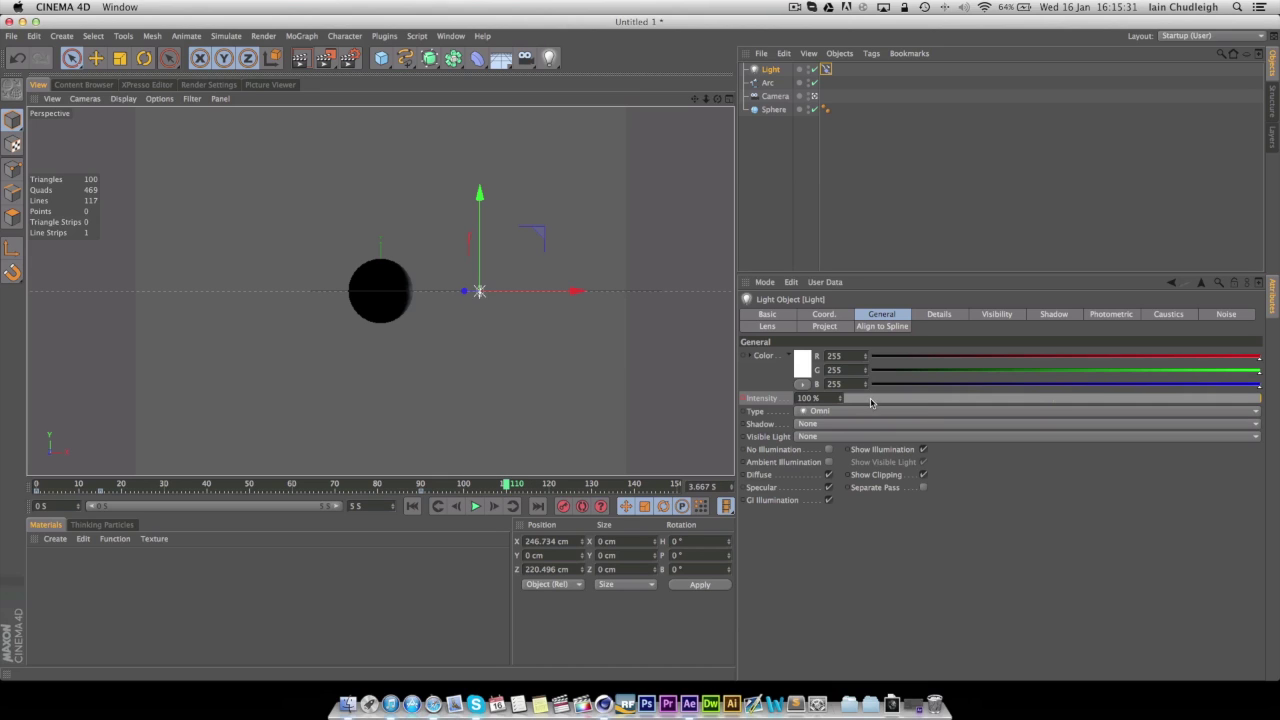
drag(871, 402, 759, 406)
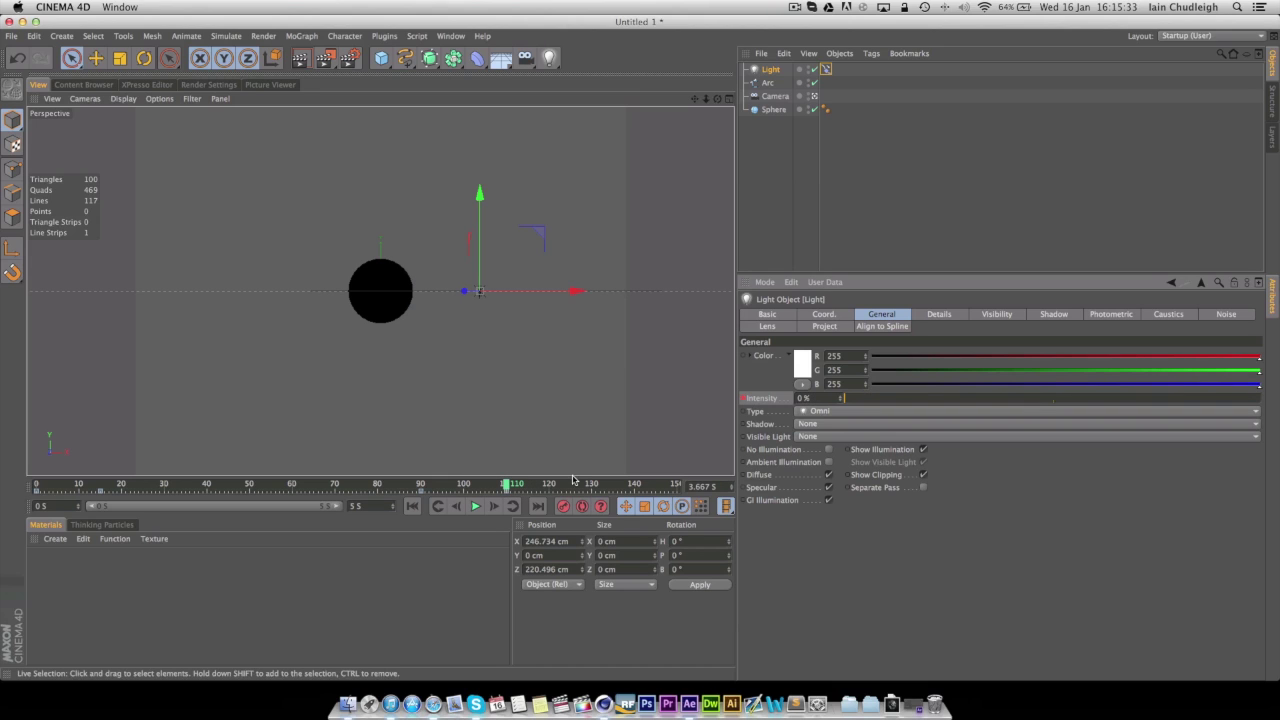
mouse_move(505, 486)
mouse_down()
mouse_move(38, 487)
mouse_move(446, 506)
mouse_move(521, 488)
mouse_up()
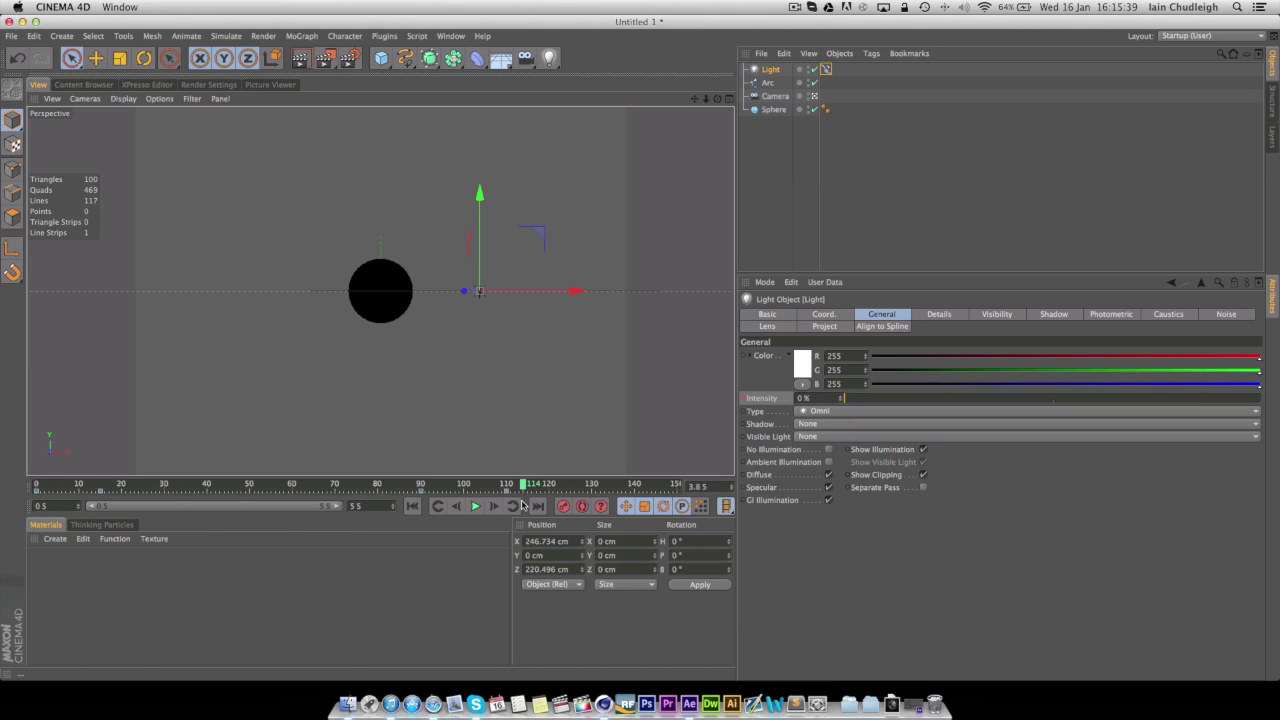
Step: Keyframe the Align to Spline Position at 0% on frame 0 and 100% on frame 110
click(825, 69)
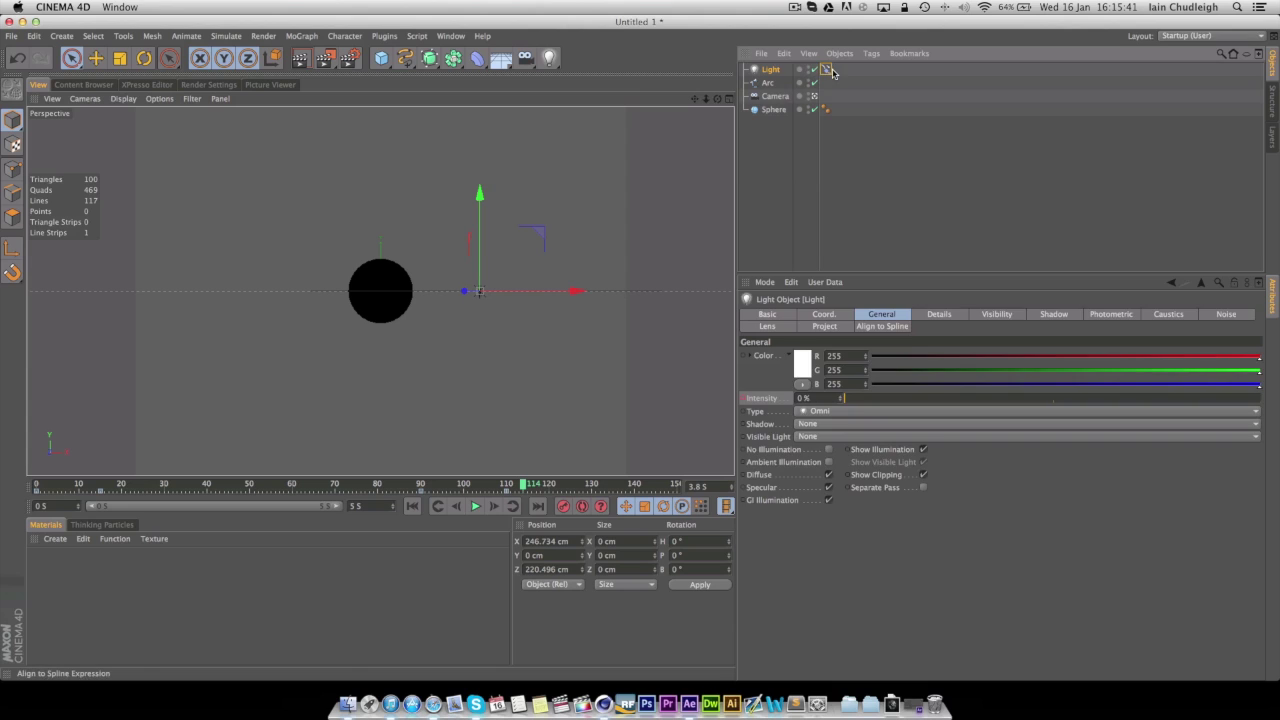
click(38, 487)
click(827, 71)
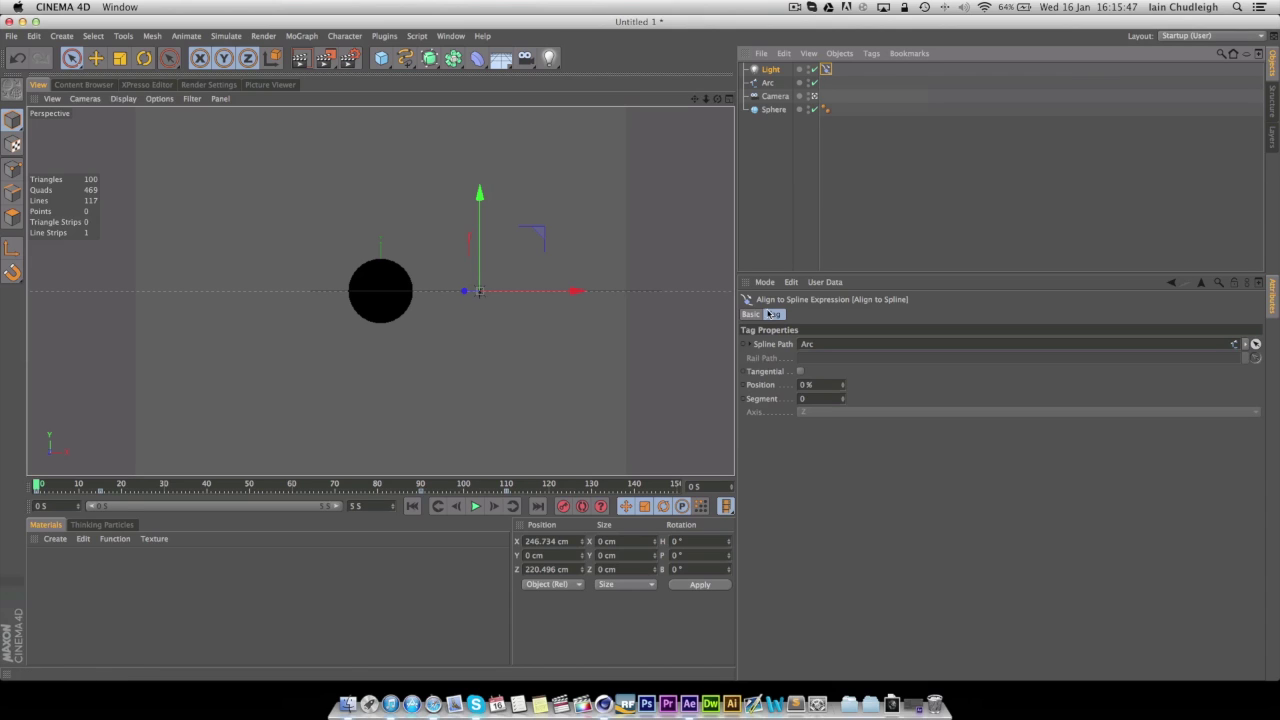
click(752, 386)
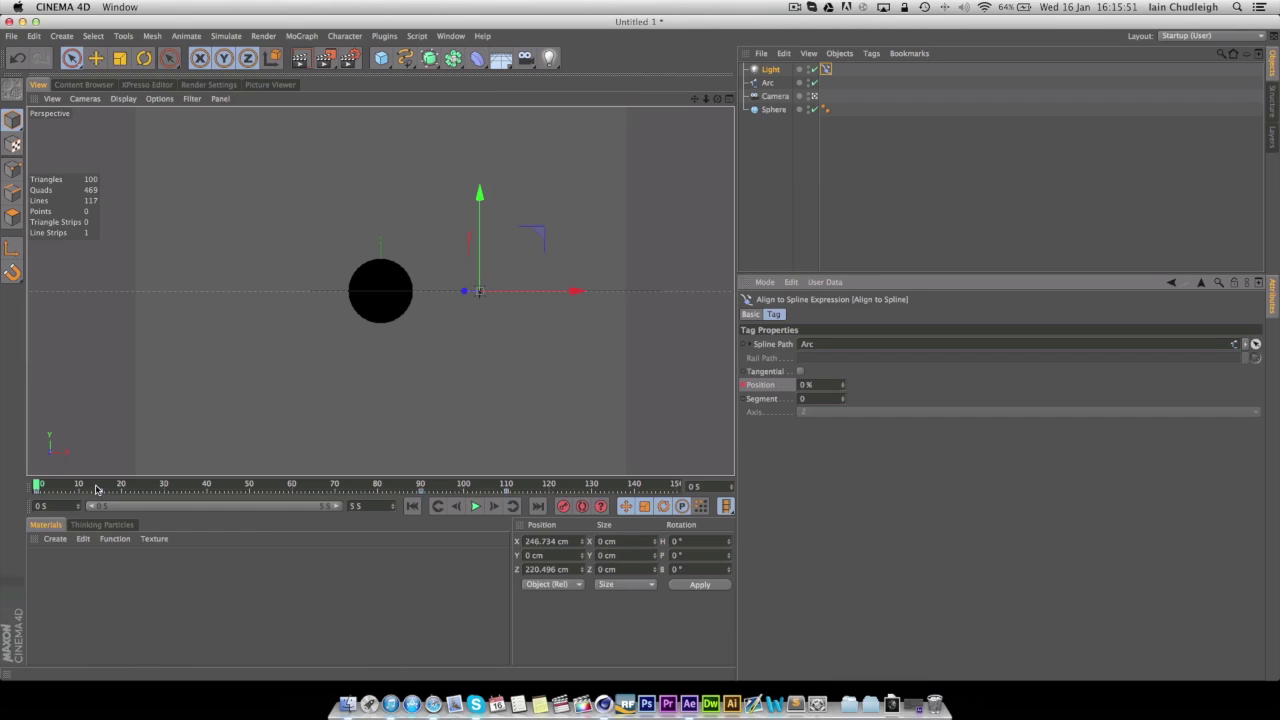
drag(97, 488, 508, 500)
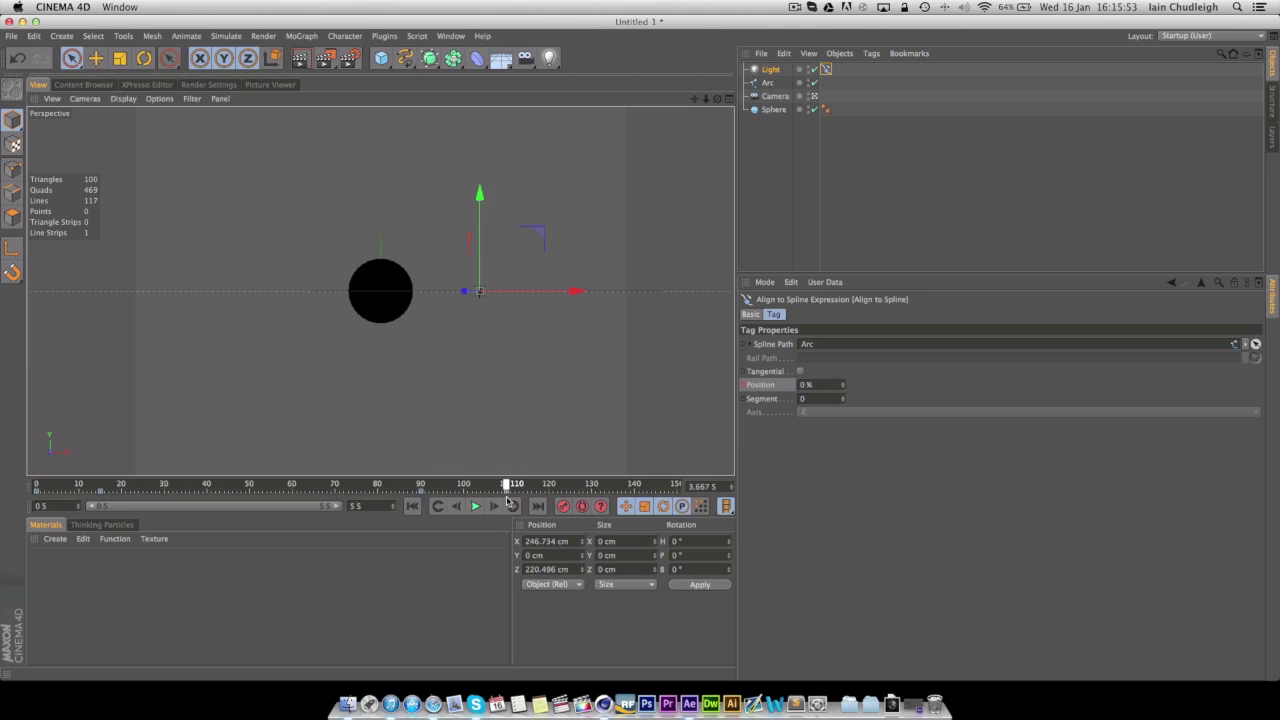
drag(843, 385, 905, 385)
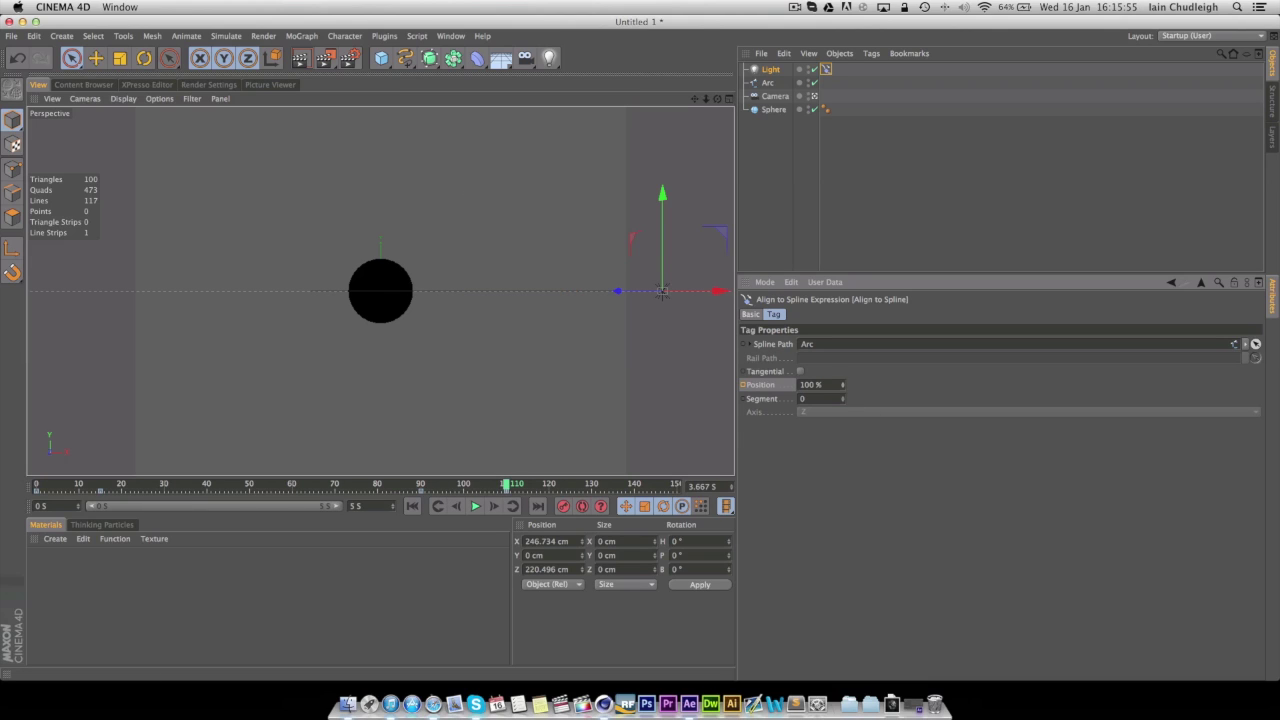
click(743, 385)
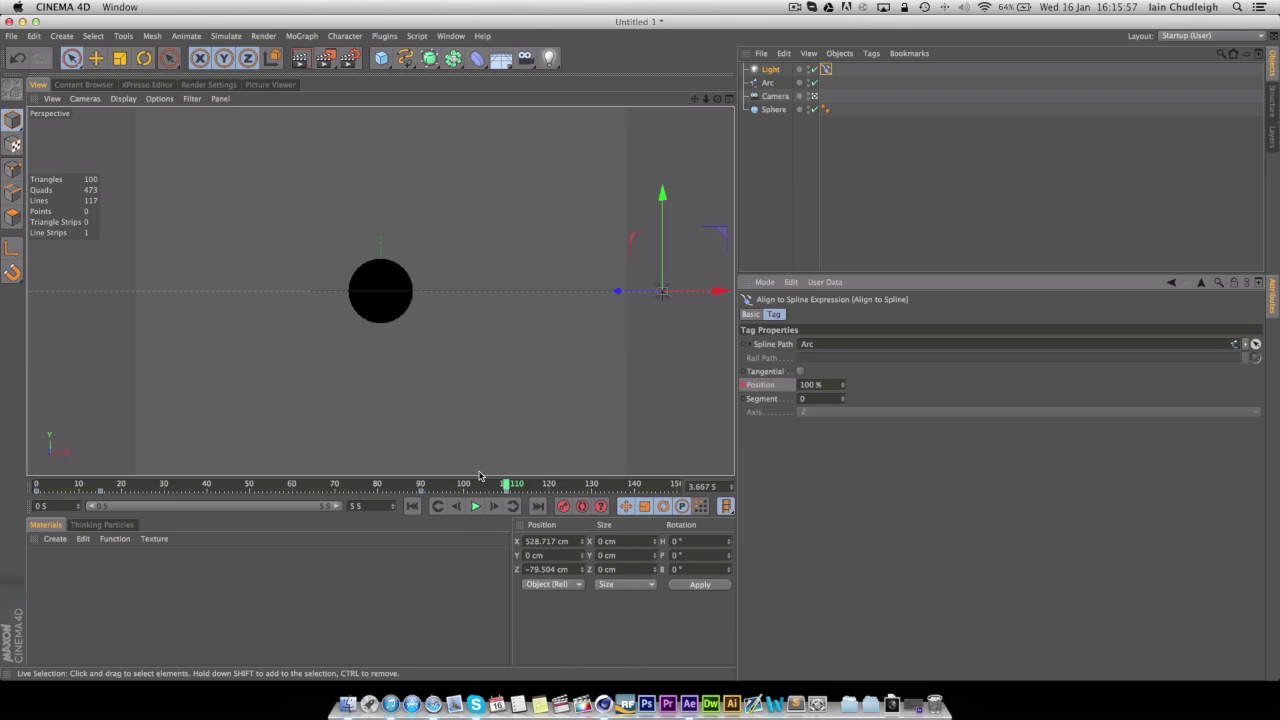
Step: Make both Position keyframes Linear and preview the light travelling along the arc
click(886, 194)
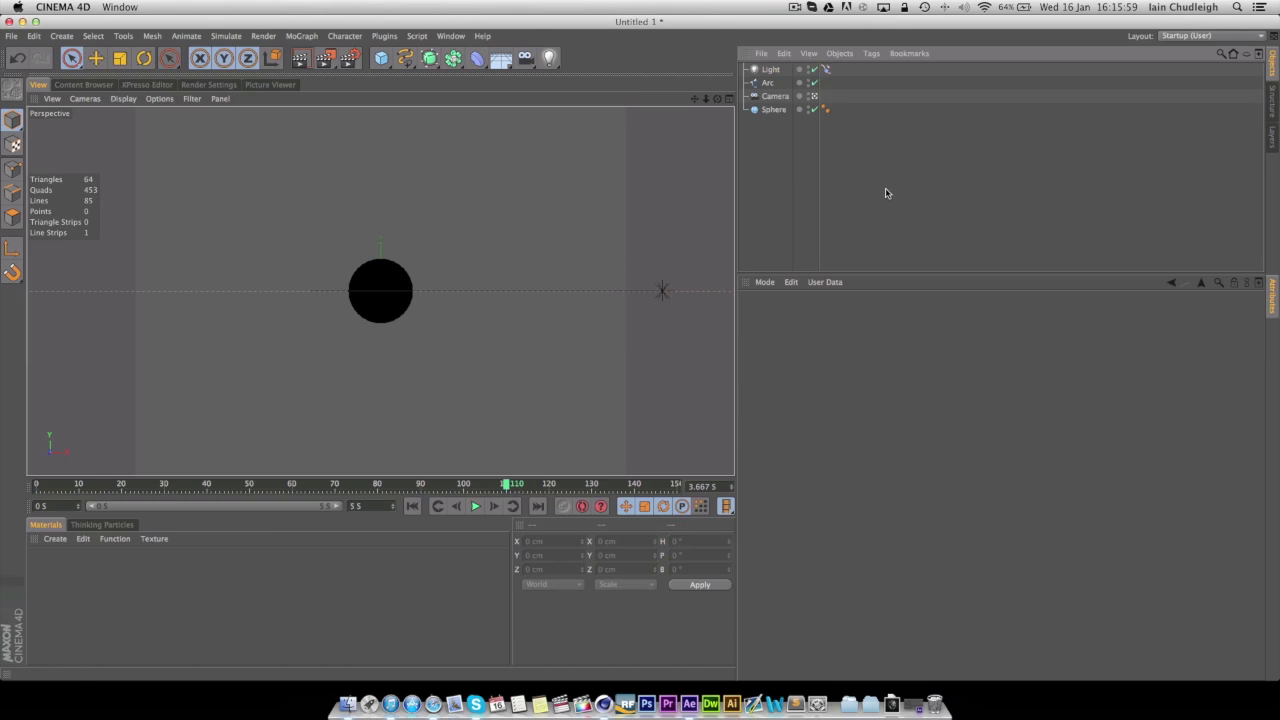
click(826, 69)
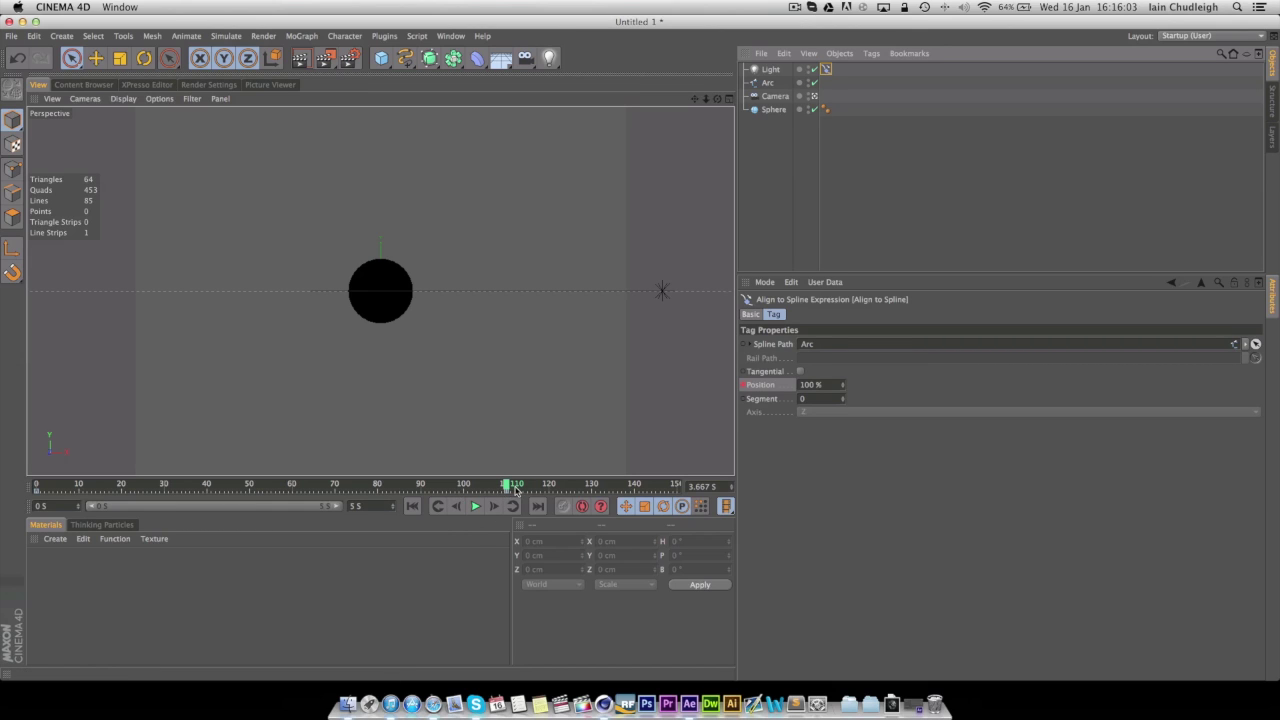
drag(513, 490, 73, 502)
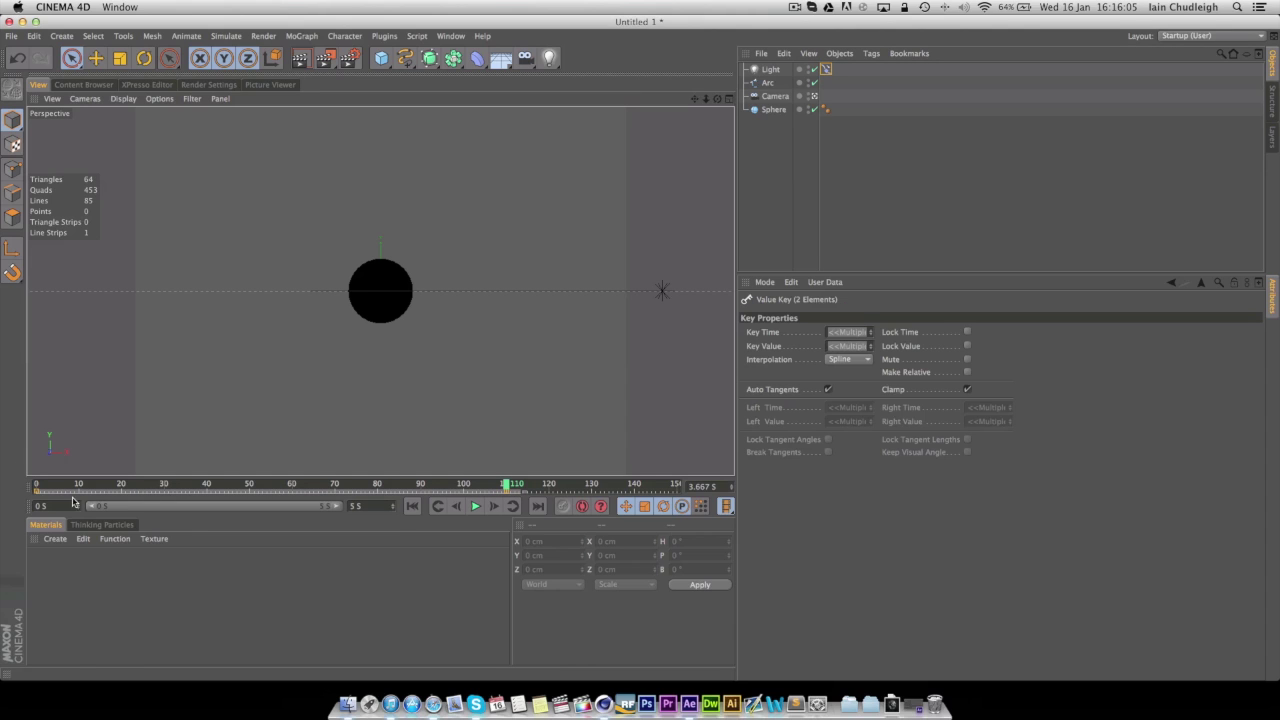
click(848, 359)
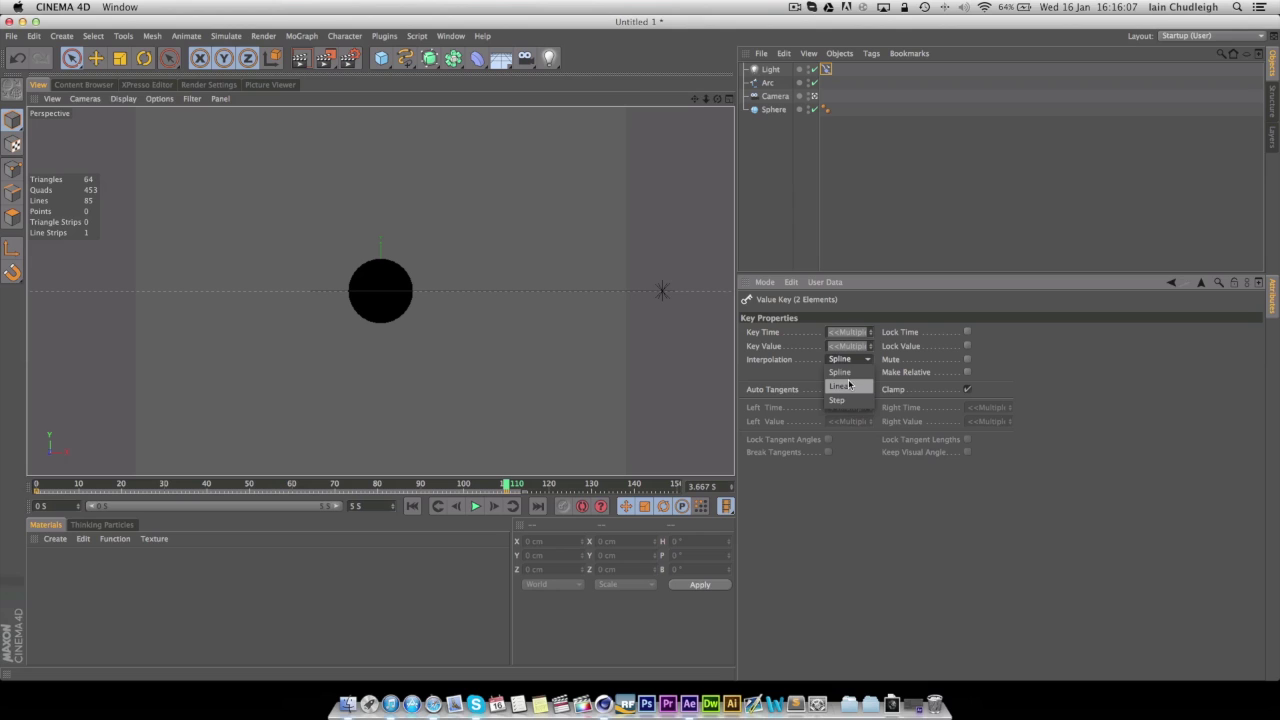
click(830, 388)
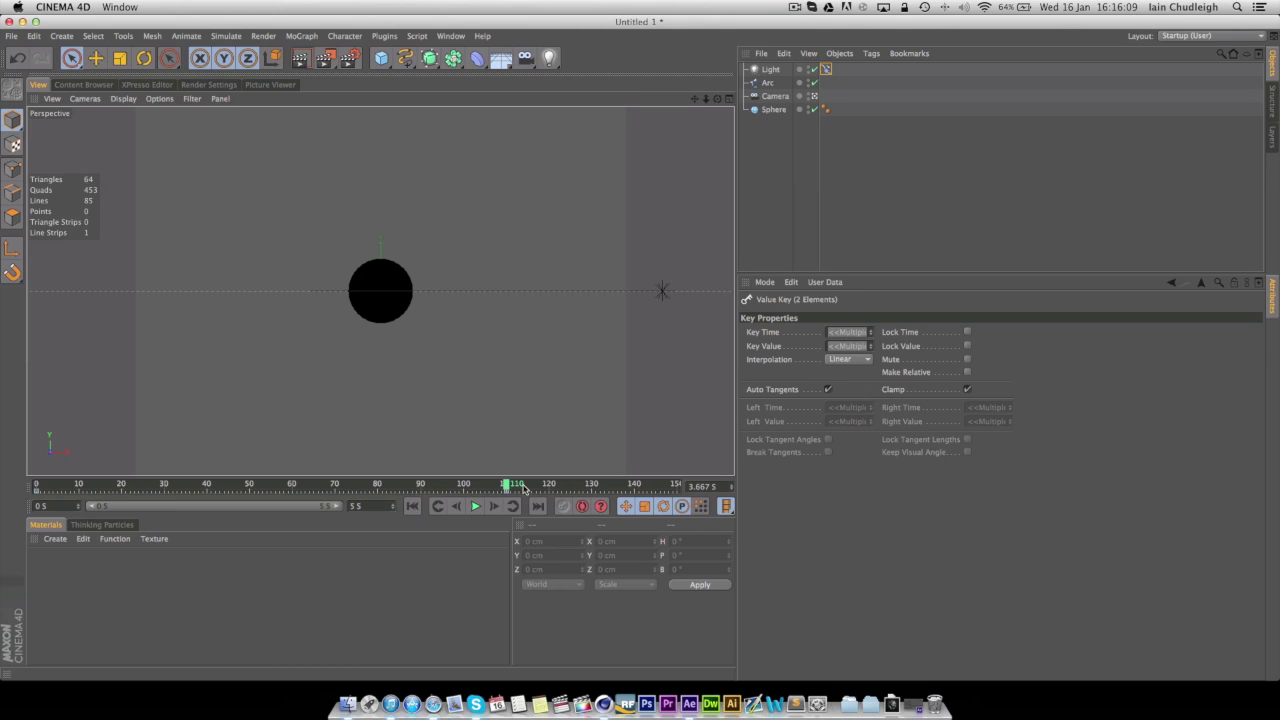
mouse_move(506, 490)
mouse_down()
mouse_move(38, 484)
mouse_move(589, 507)
mouse_move(114, 490)
mouse_move(218, 500)
mouse_move(380, 487)
mouse_up()
Step: Render a preview frame and switch the light's shadows to Area
key(super+r)
key(super+r)
key(super+r)
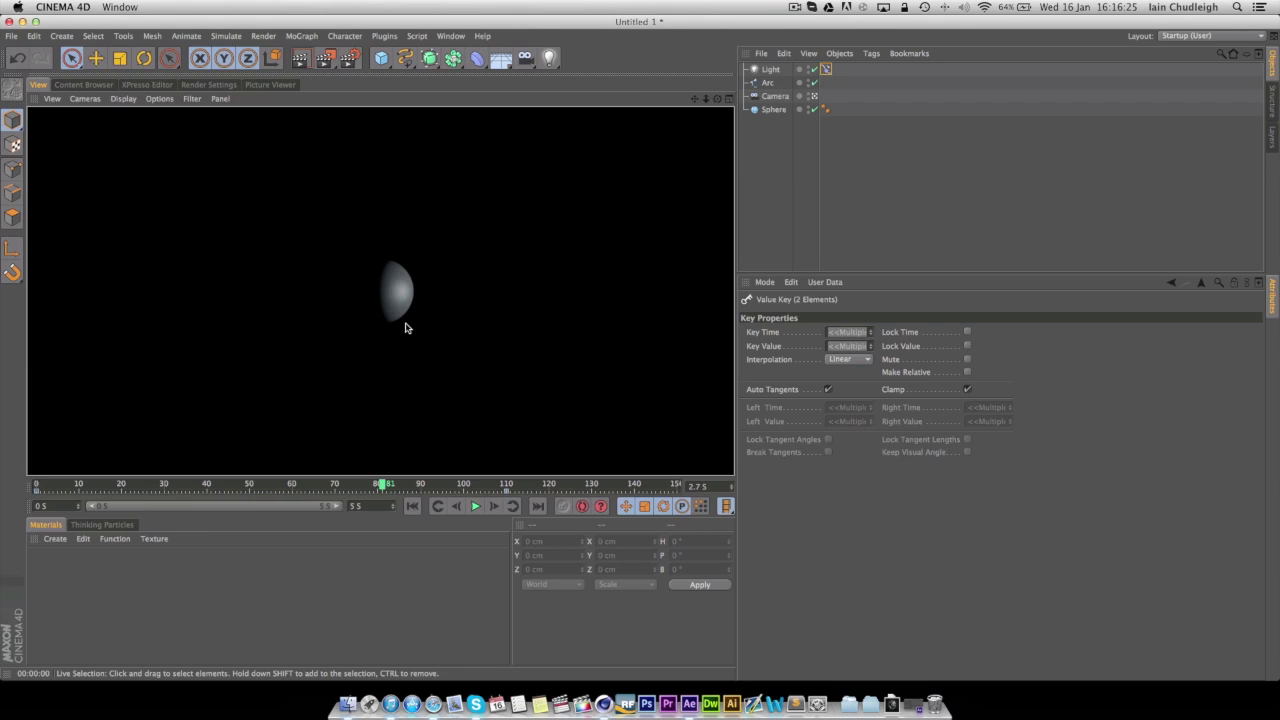
click(771, 72)
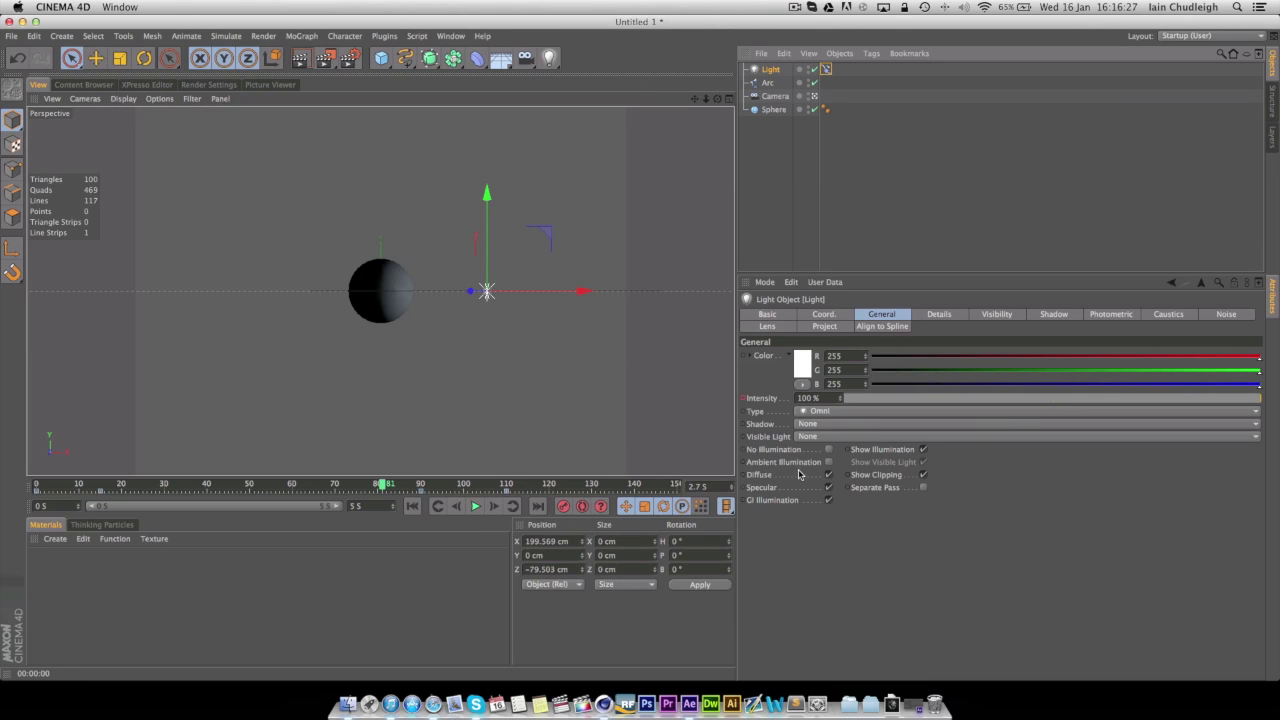
click(808, 428)
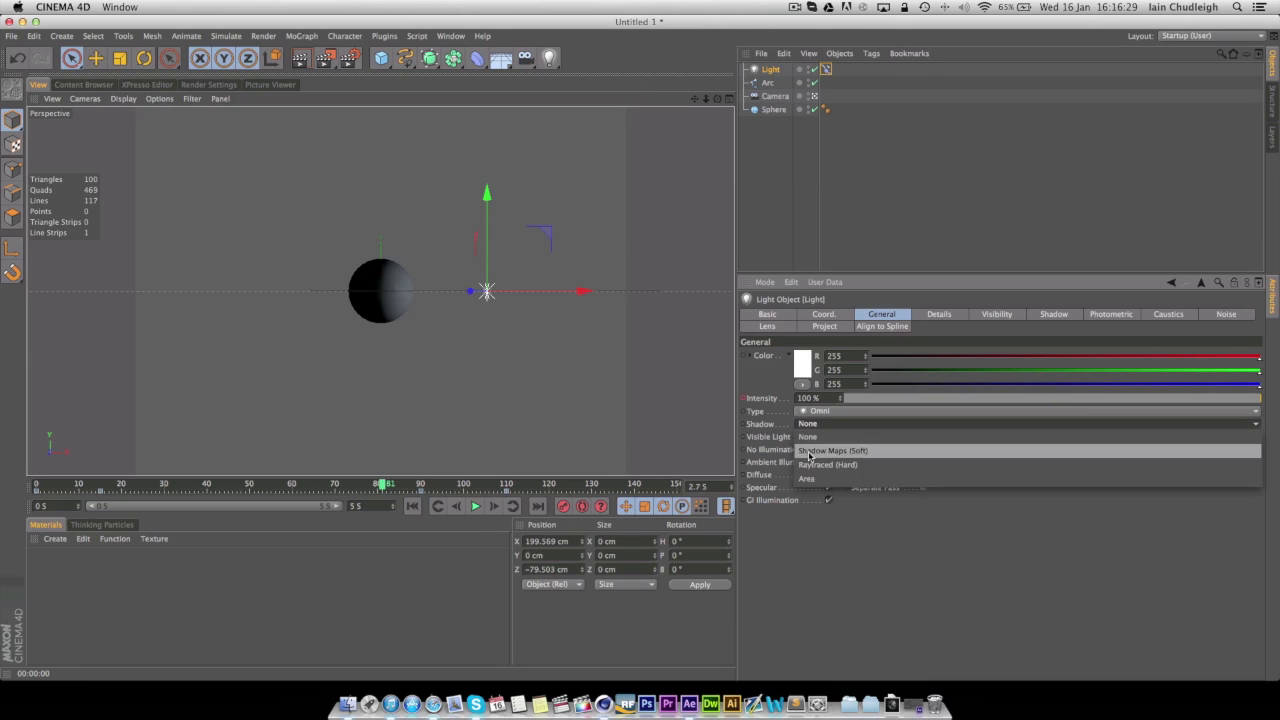
click(810, 483)
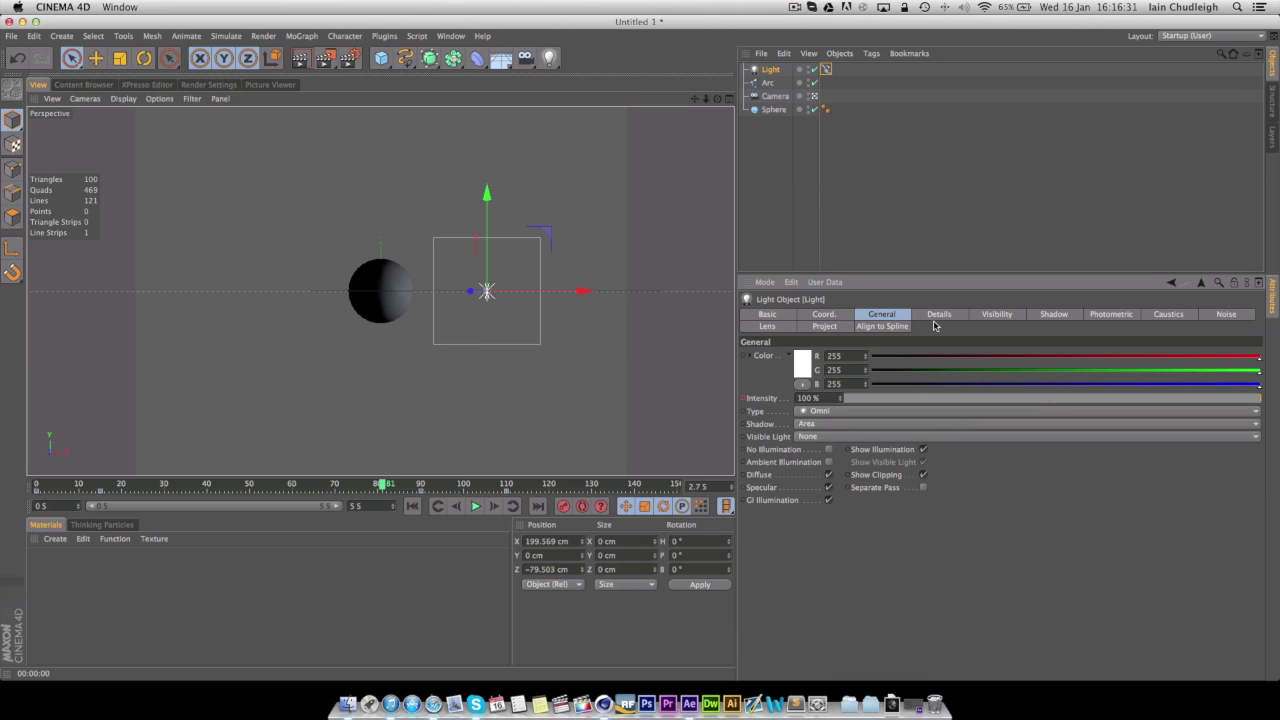
Step: Give the light Linear falloff with a 190 cm radius and render a preview
click(945, 317)
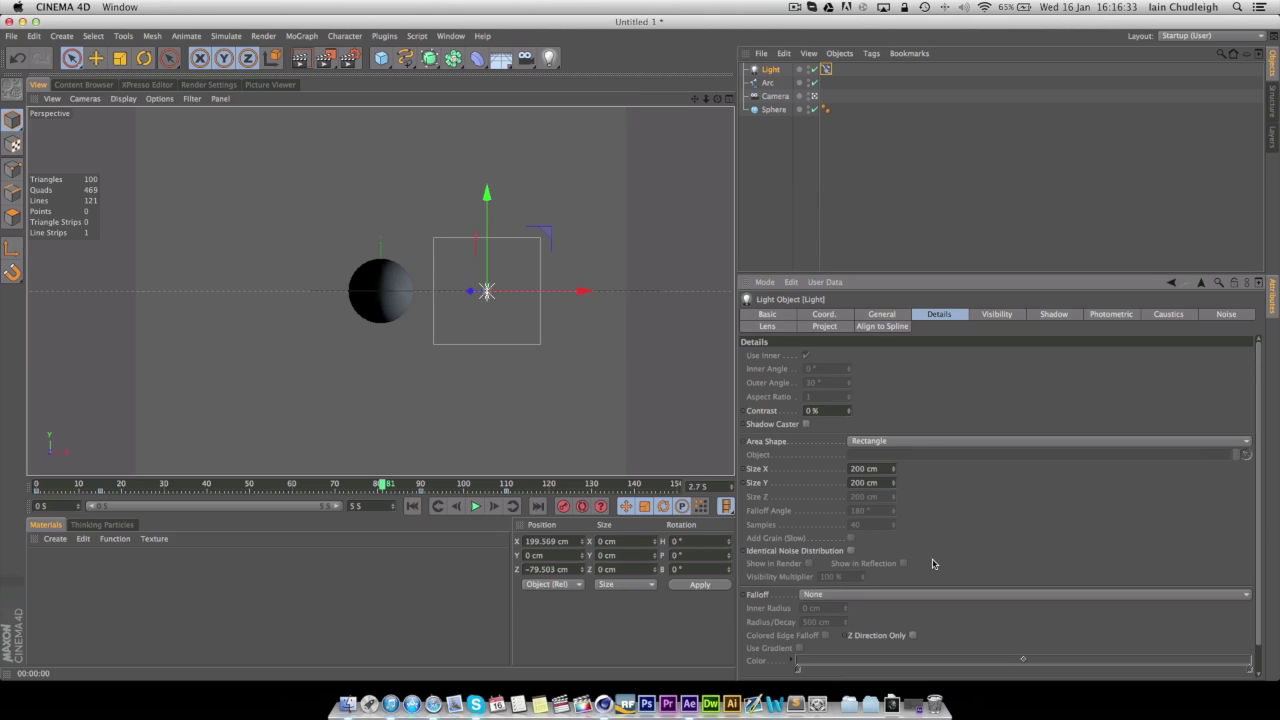
scroll(780, 603, down, 1)
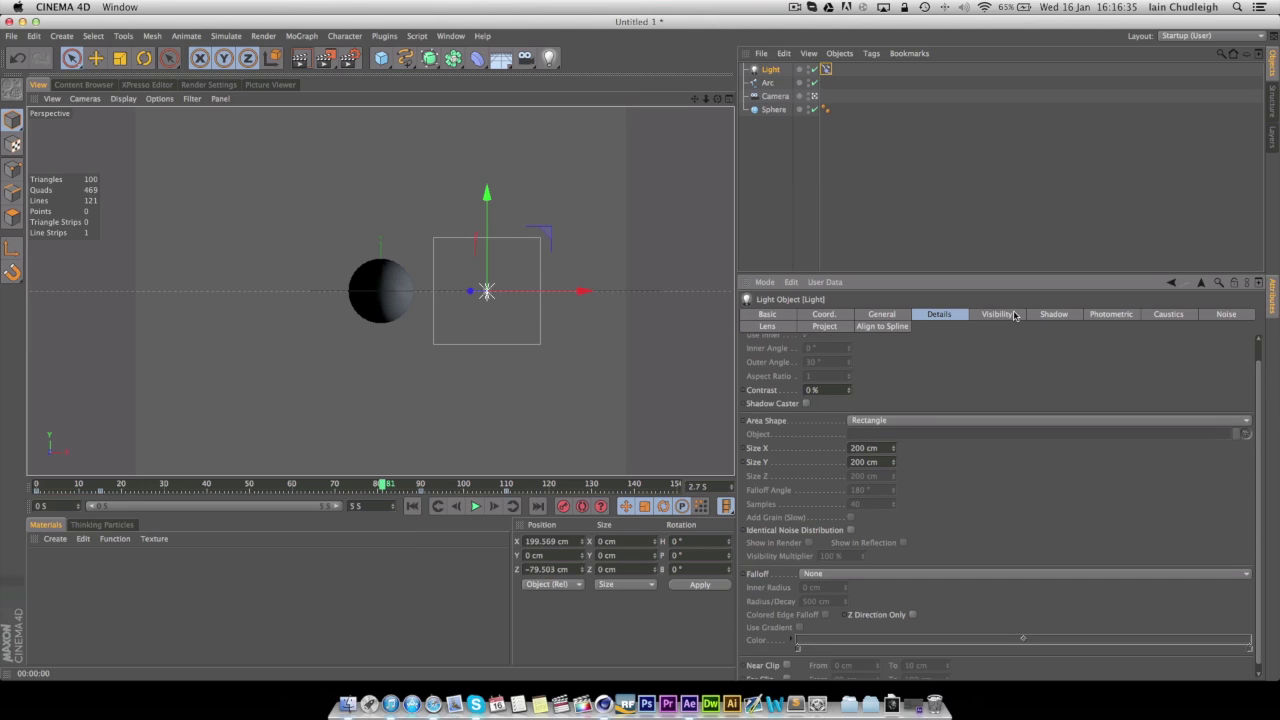
click(812, 567)
click(870, 582)
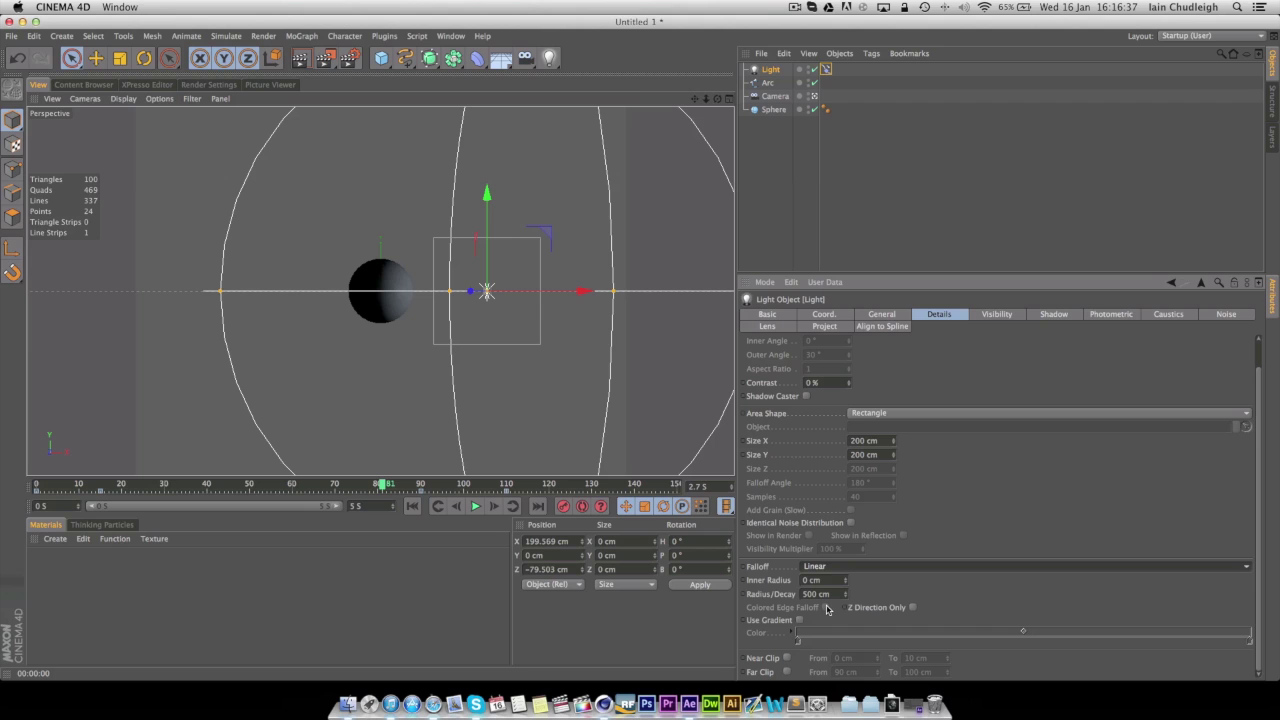
drag(847, 597, 847, 597)
key(super+r)
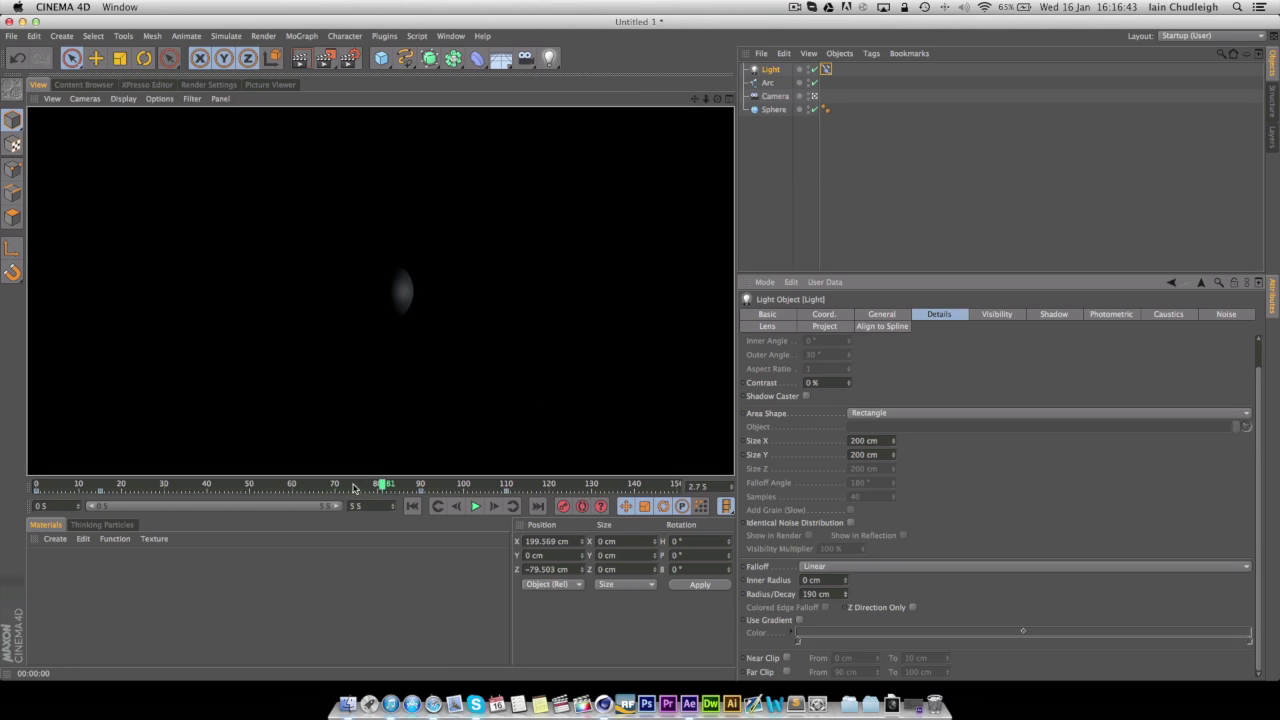
Step: Render several frames while reducing the falloff radius to 52 cm
drag(353, 487, 206, 485)
key(super+r)
key(super+r)
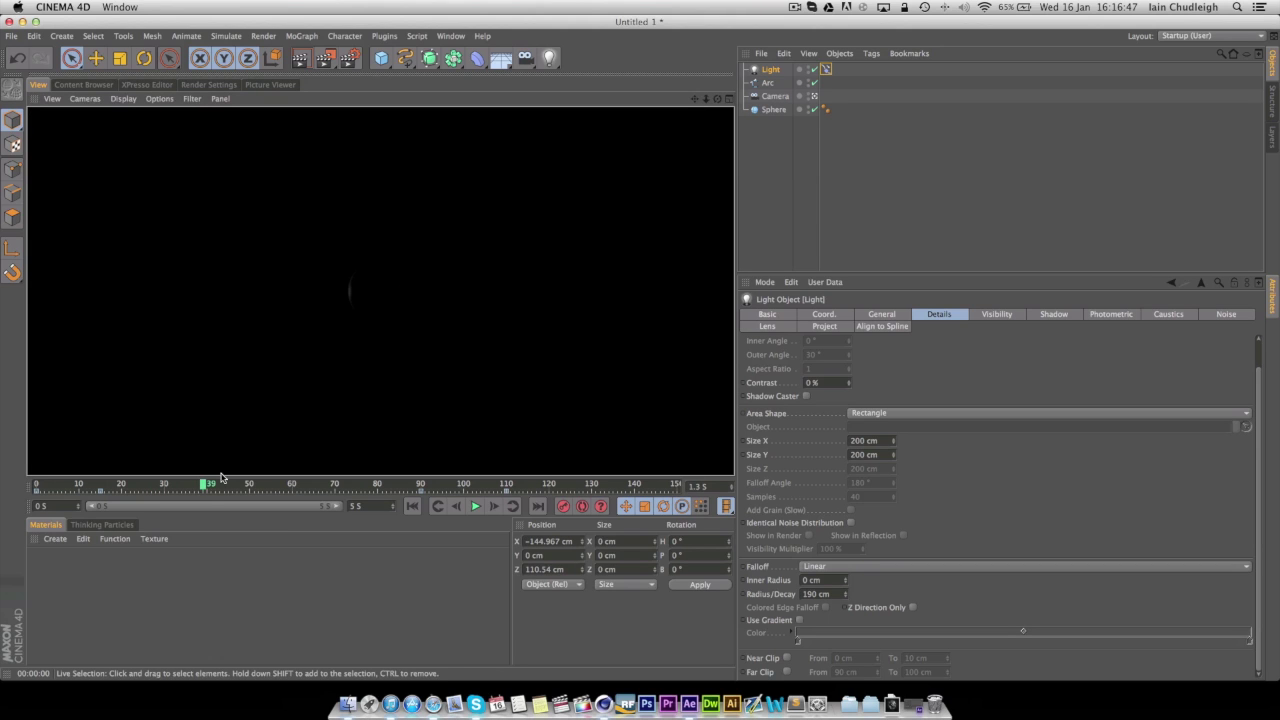
drag(240, 486, 286, 485)
key(super+r)
key(super+r)
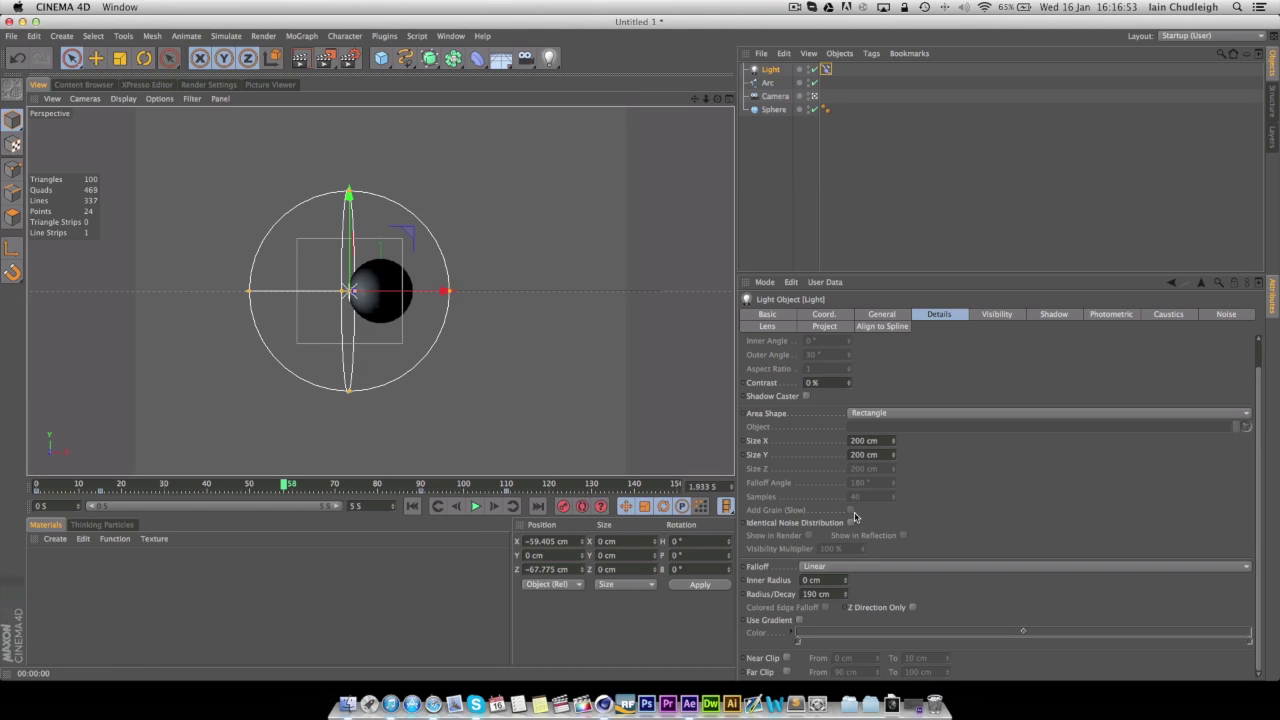
drag(847, 594, 845, 595)
key(super+r)
key(super+r)
key(super+r)
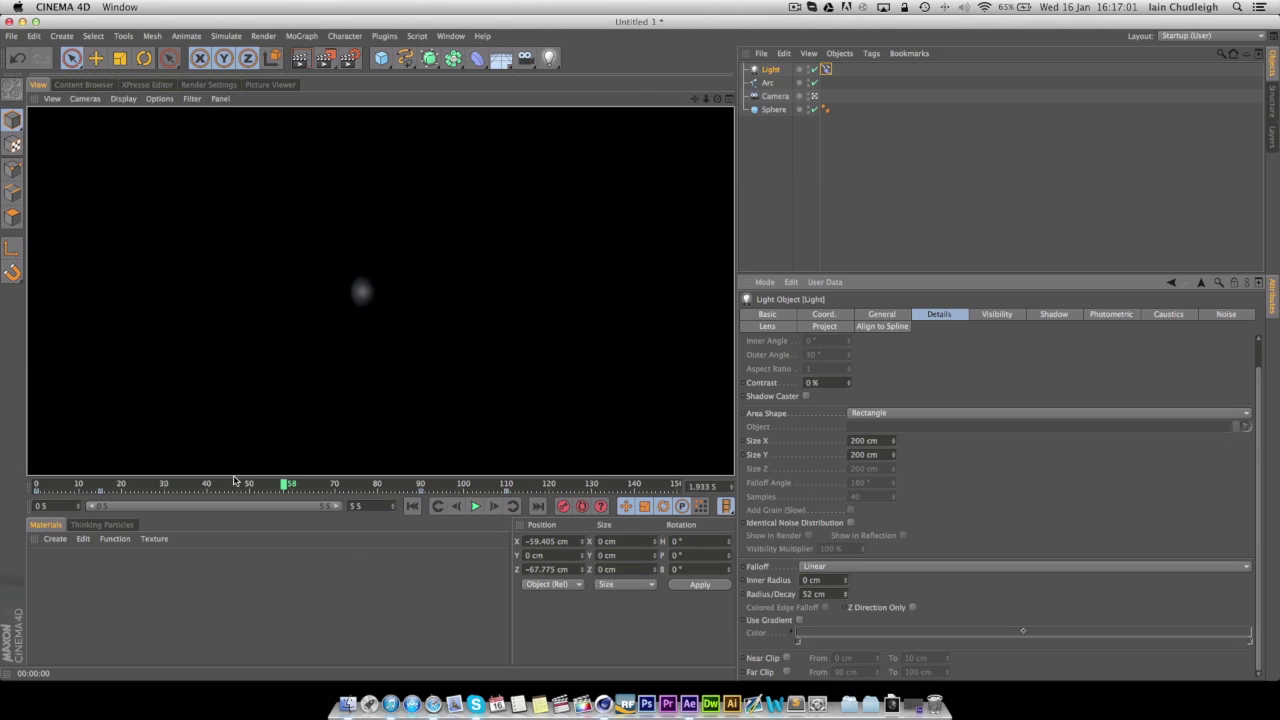
drag(229, 487, 155, 485)
key(super+r)
key(super+r)
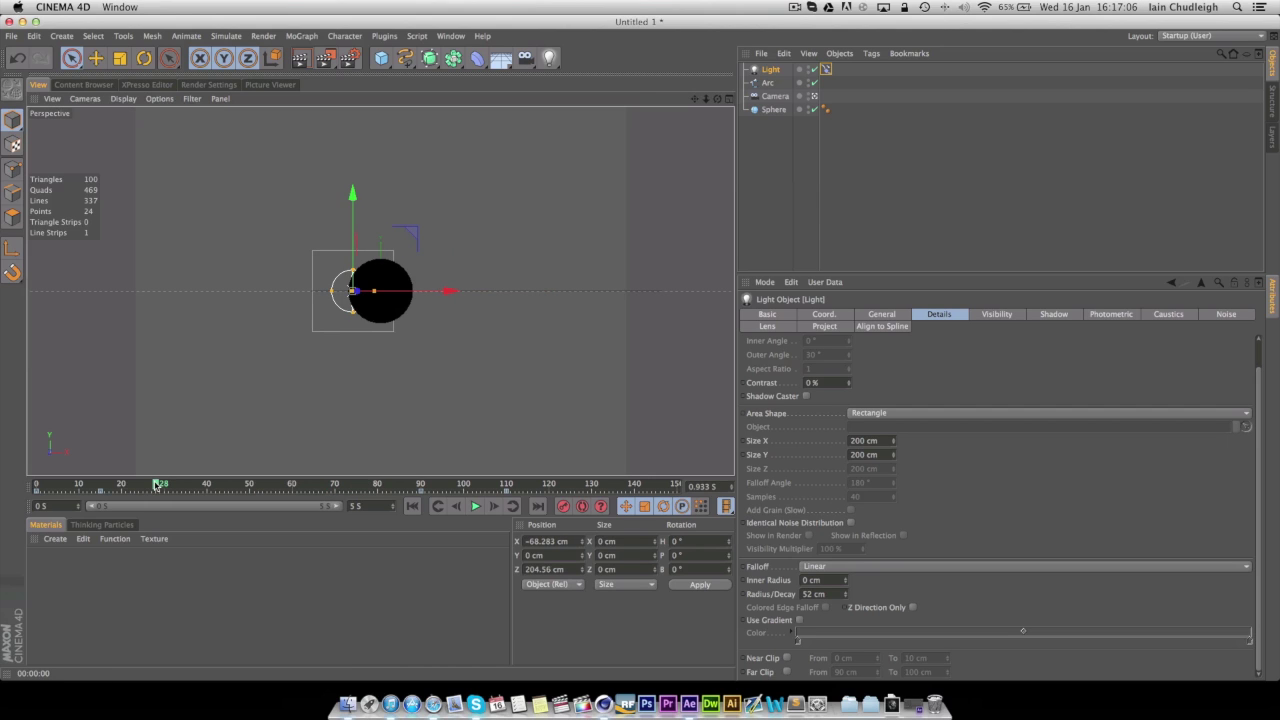
Step: Create a new material and give it a nearly black colour
double_click(141, 605)
double_click(50, 572)
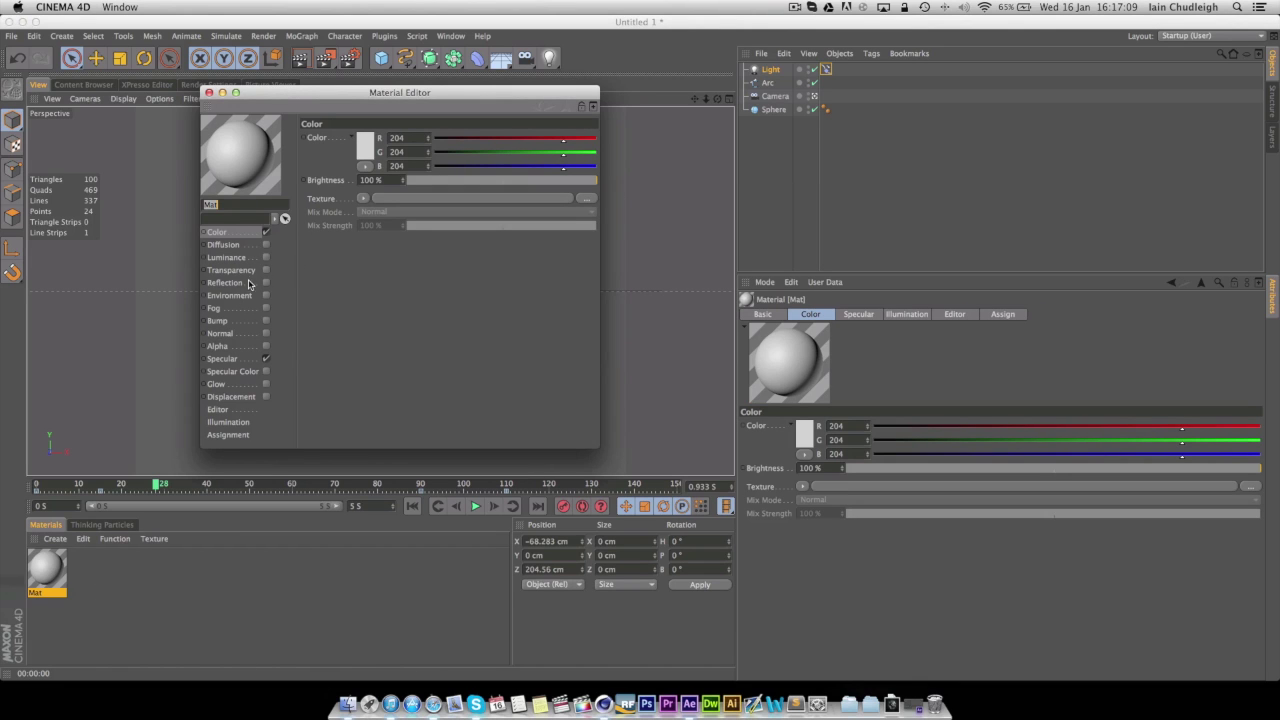
click(366, 145)
drag(334, 163, 301, 162)
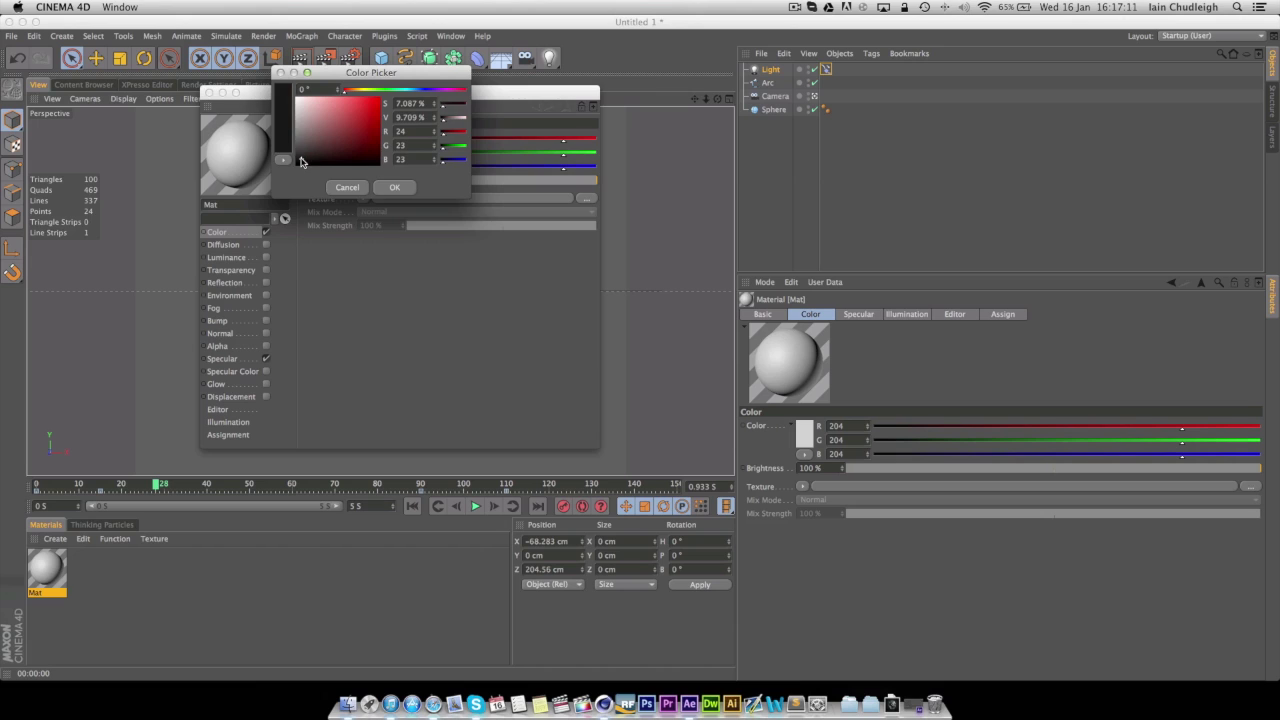
click(394, 187)
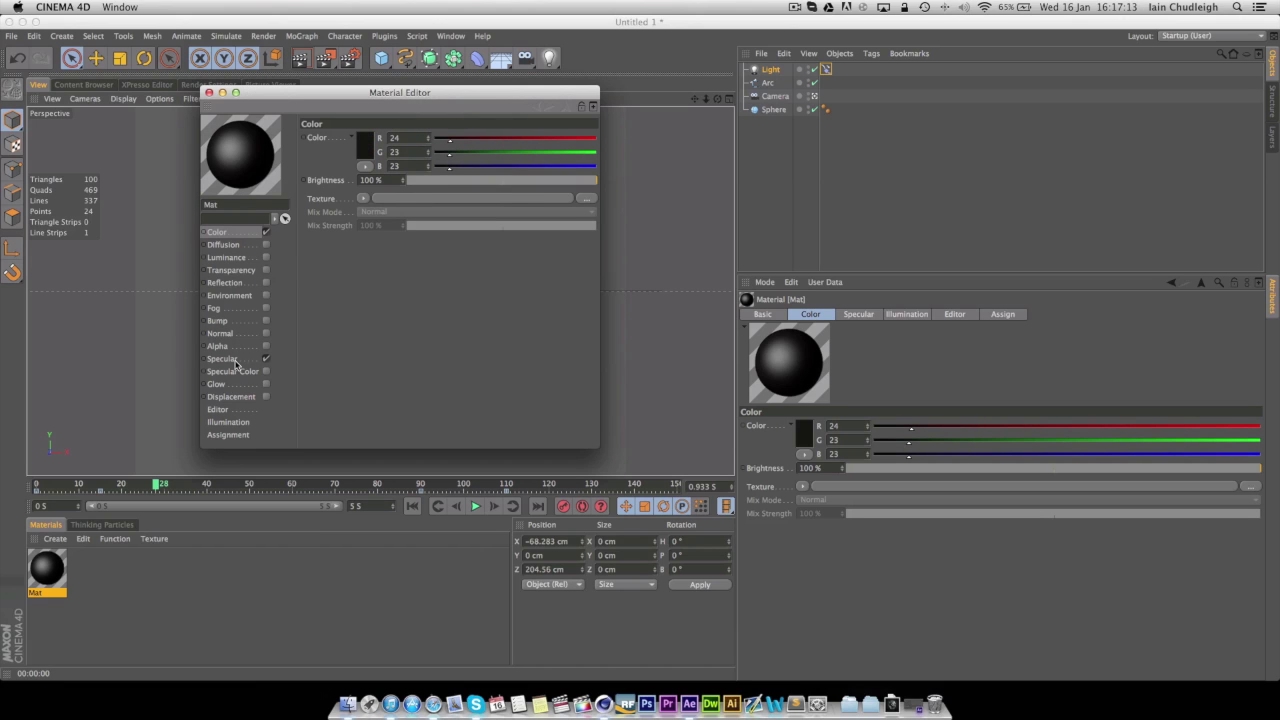
Step: Enable reflection with a Fresnel shader at about 53% brightness and 70% mix strength
click(265, 283)
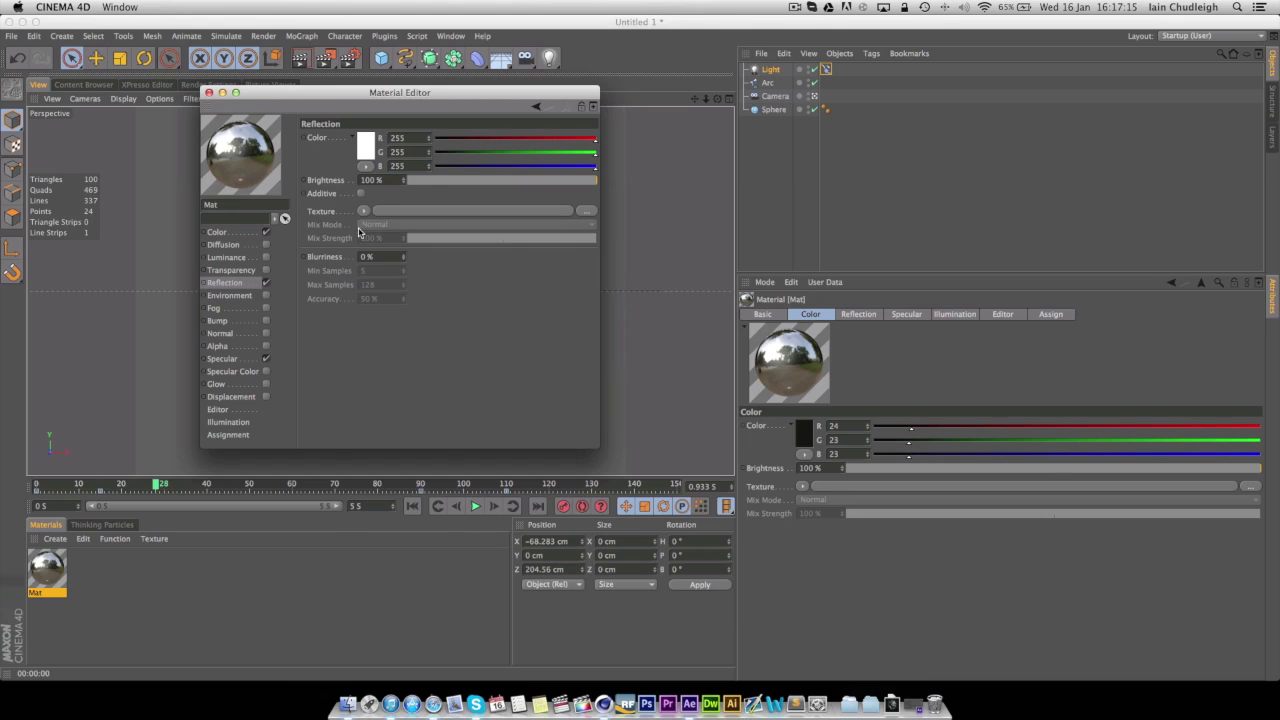
click(364, 211)
click(374, 344)
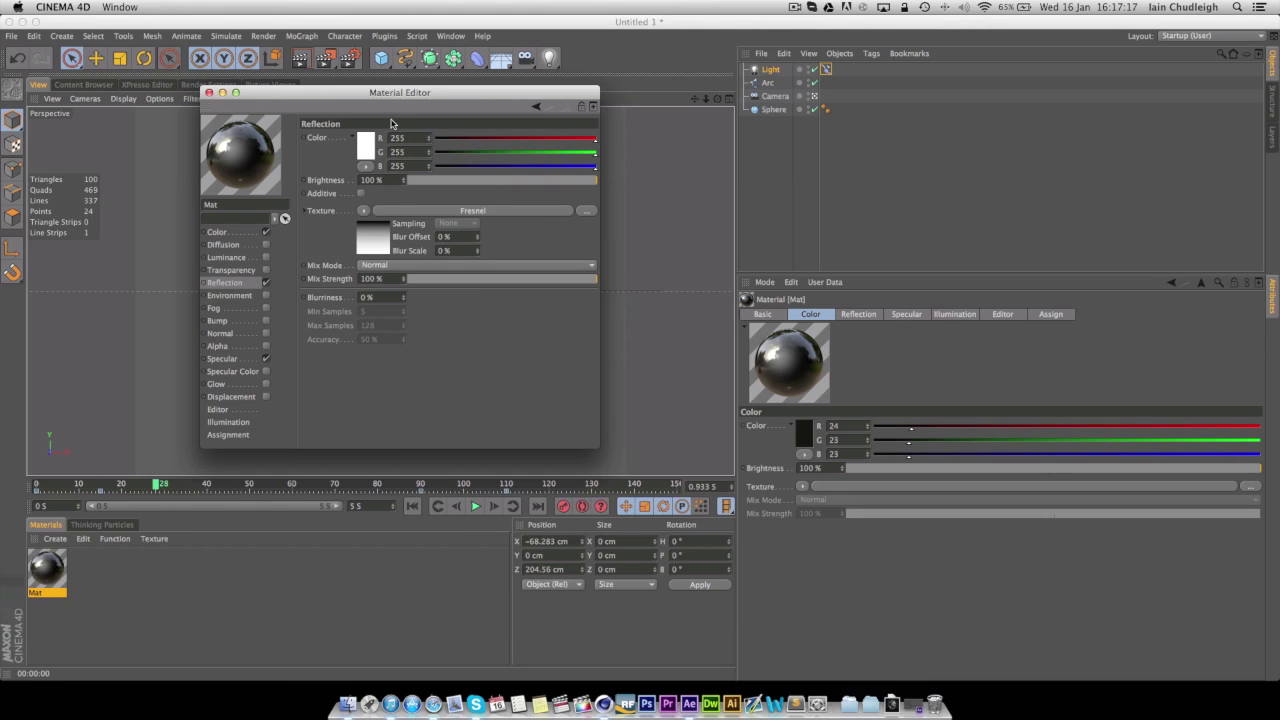
mouse_move(449, 180)
mouse_down()
mouse_move(433, 182)
mouse_move(466, 180)
mouse_up()
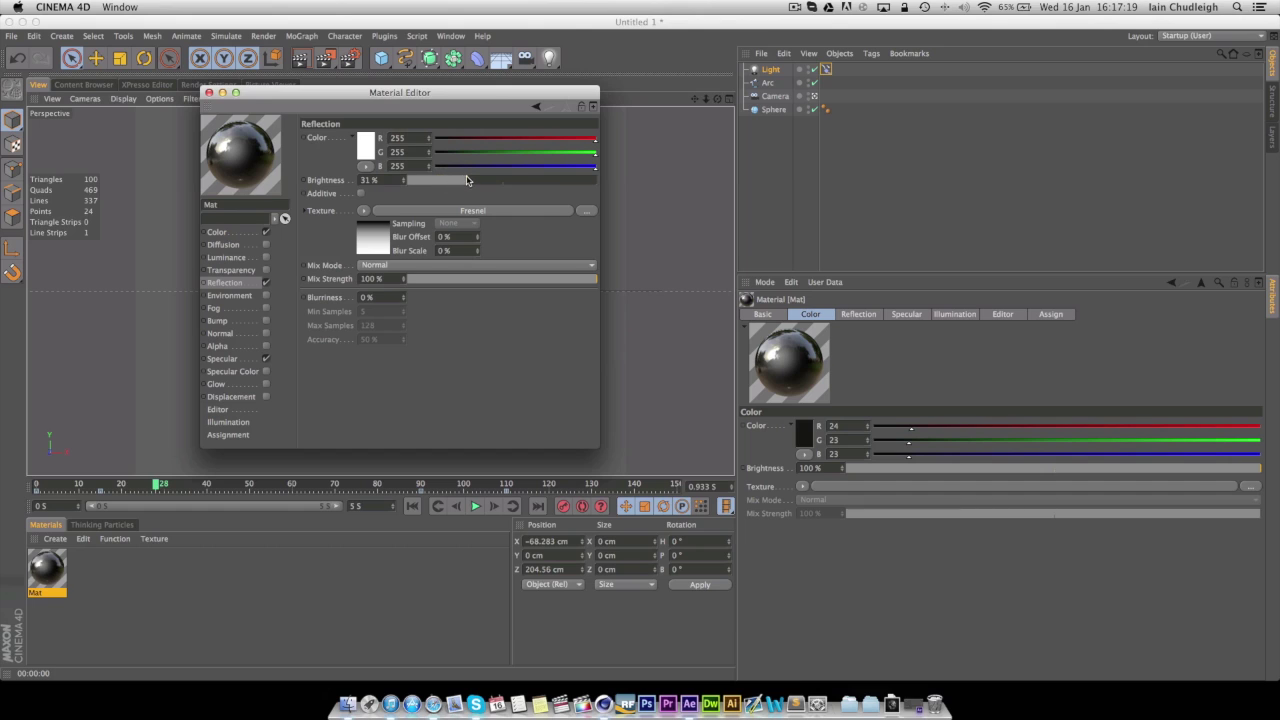
drag(566, 280, 548, 280)
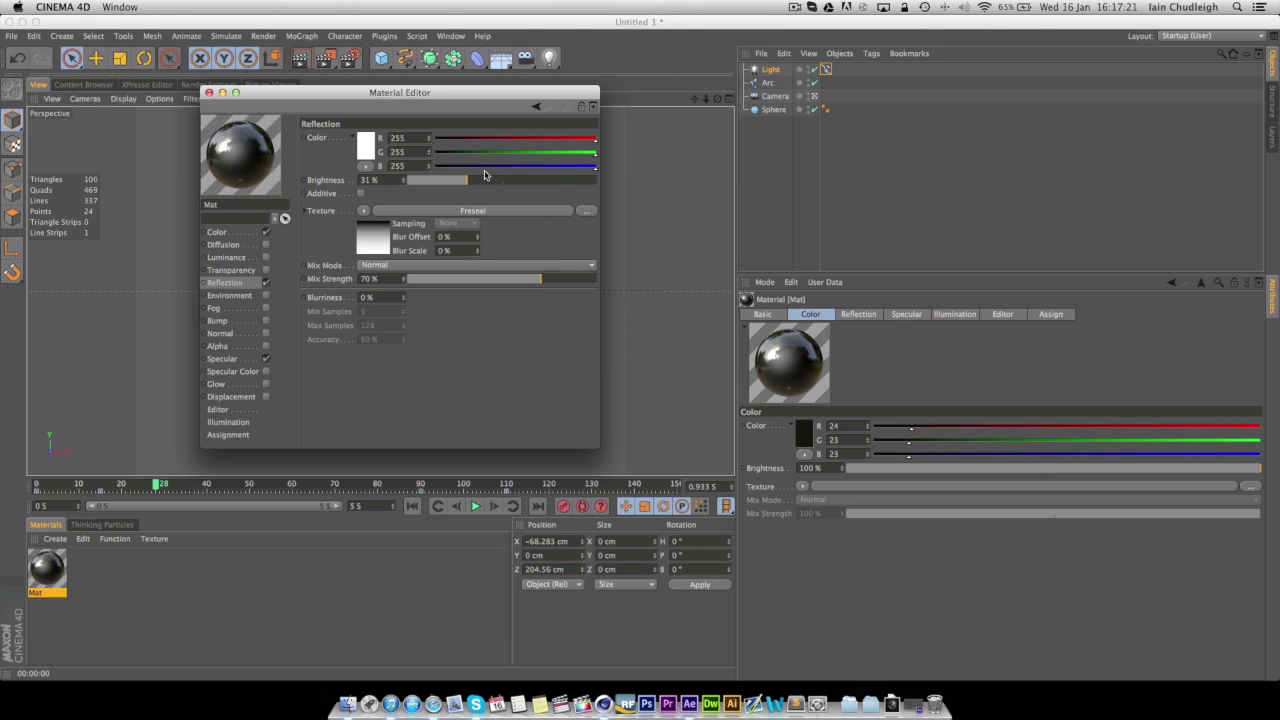
mouse_move(487, 180)
mouse_down()
mouse_move(519, 183)
mouse_move(508, 183)
mouse_up()
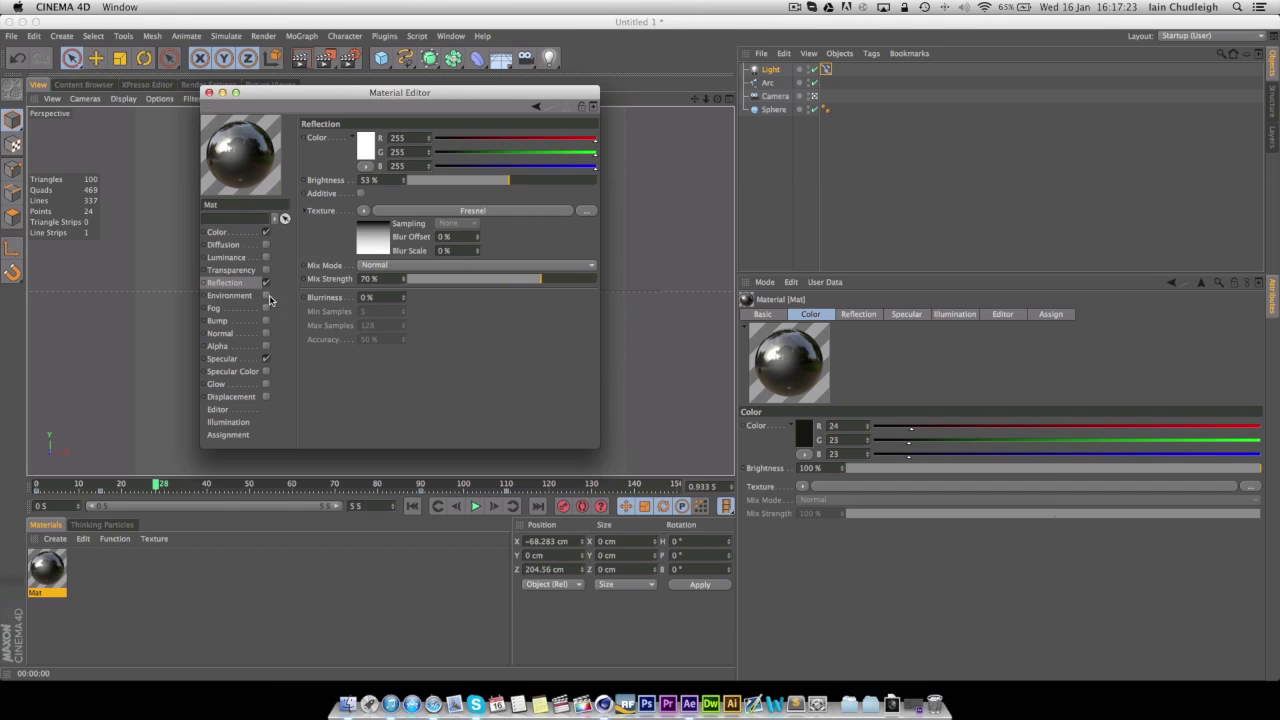
Step: Set the specular to Metal mode with 75% width, 125% height and 1% falloff
click(239, 359)
click(408, 178)
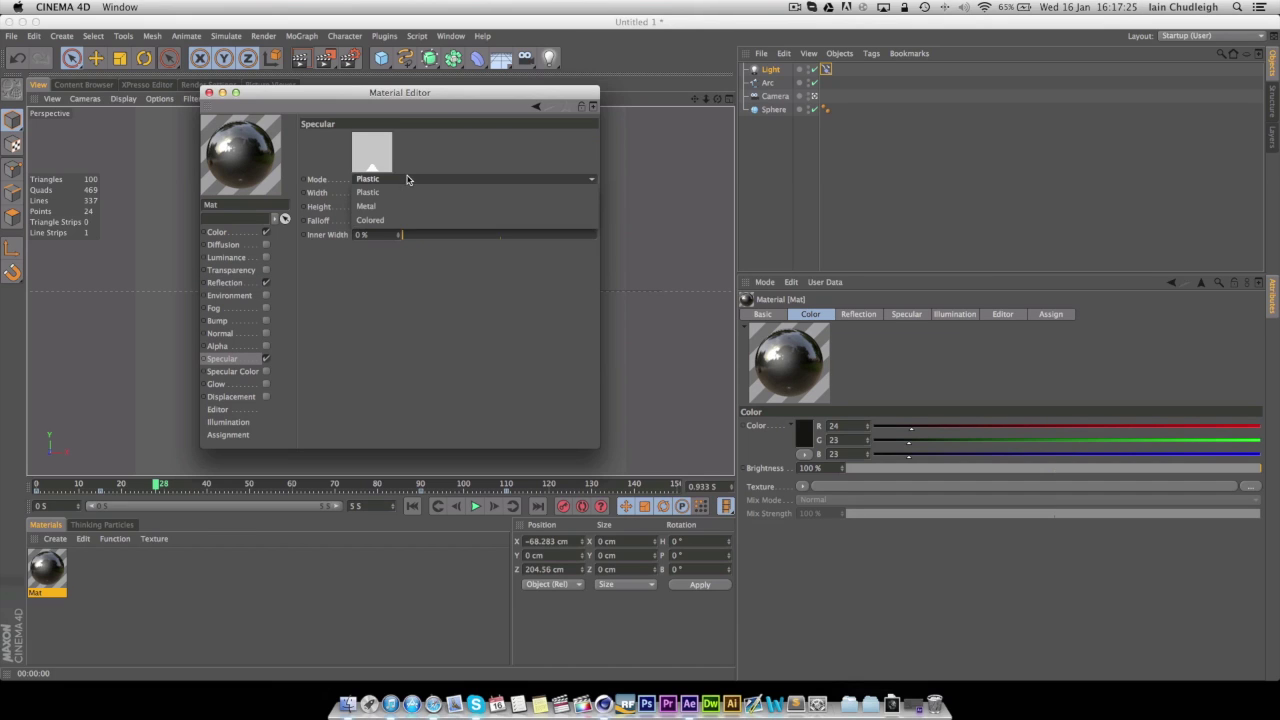
click(399, 206)
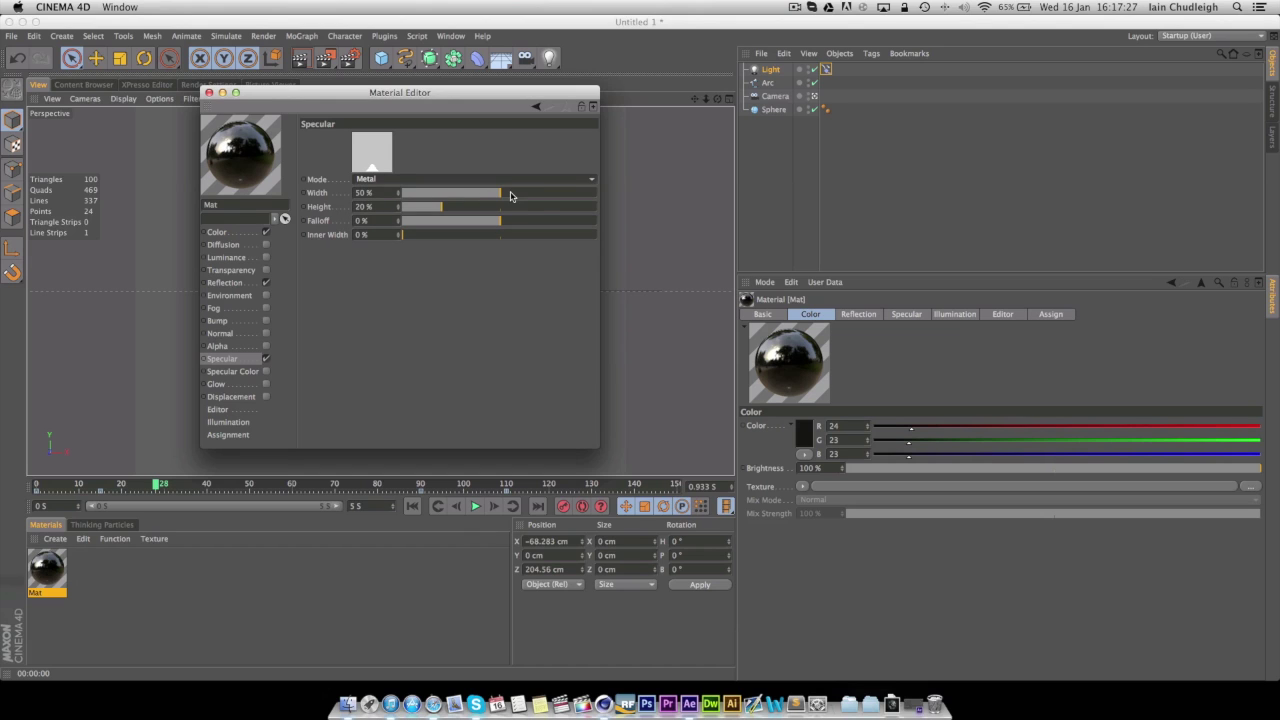
drag(524, 208, 556, 207)
drag(403, 211, 403, 219)
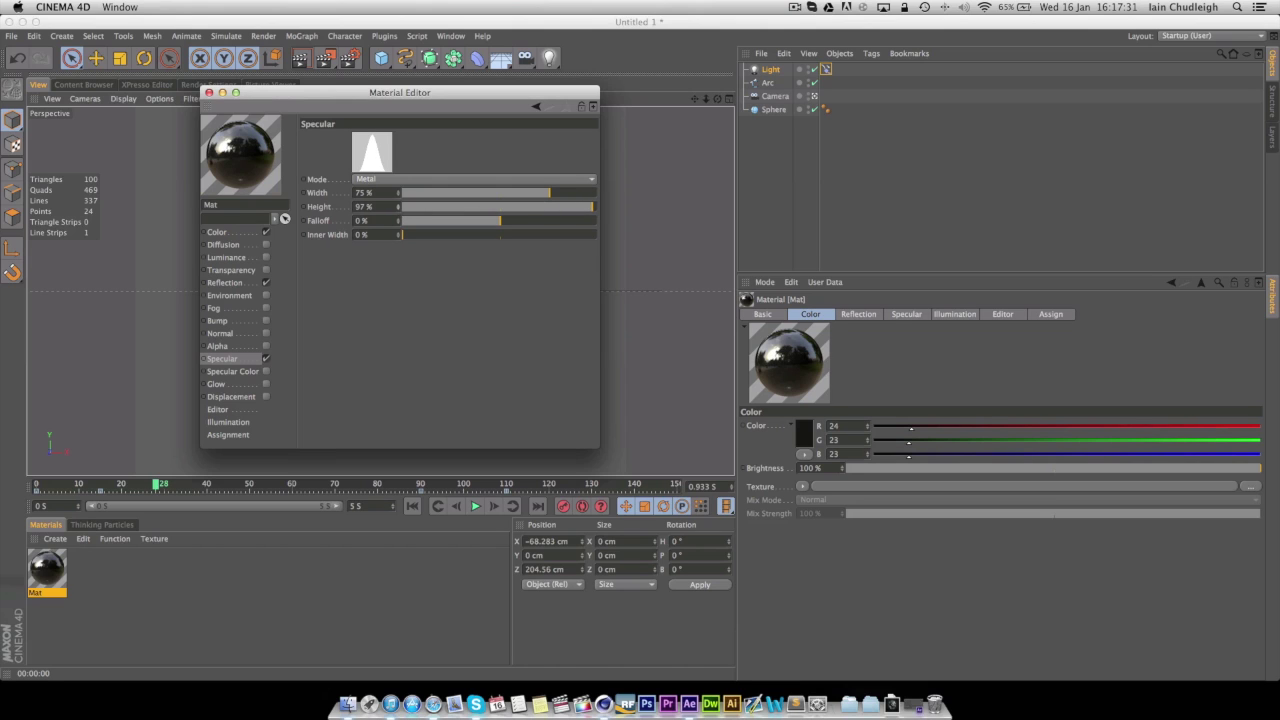
mouse_move(505, 218)
mouse_down()
mouse_move(471, 217)
mouse_move(529, 226)
mouse_move(501, 225)
mouse_up()
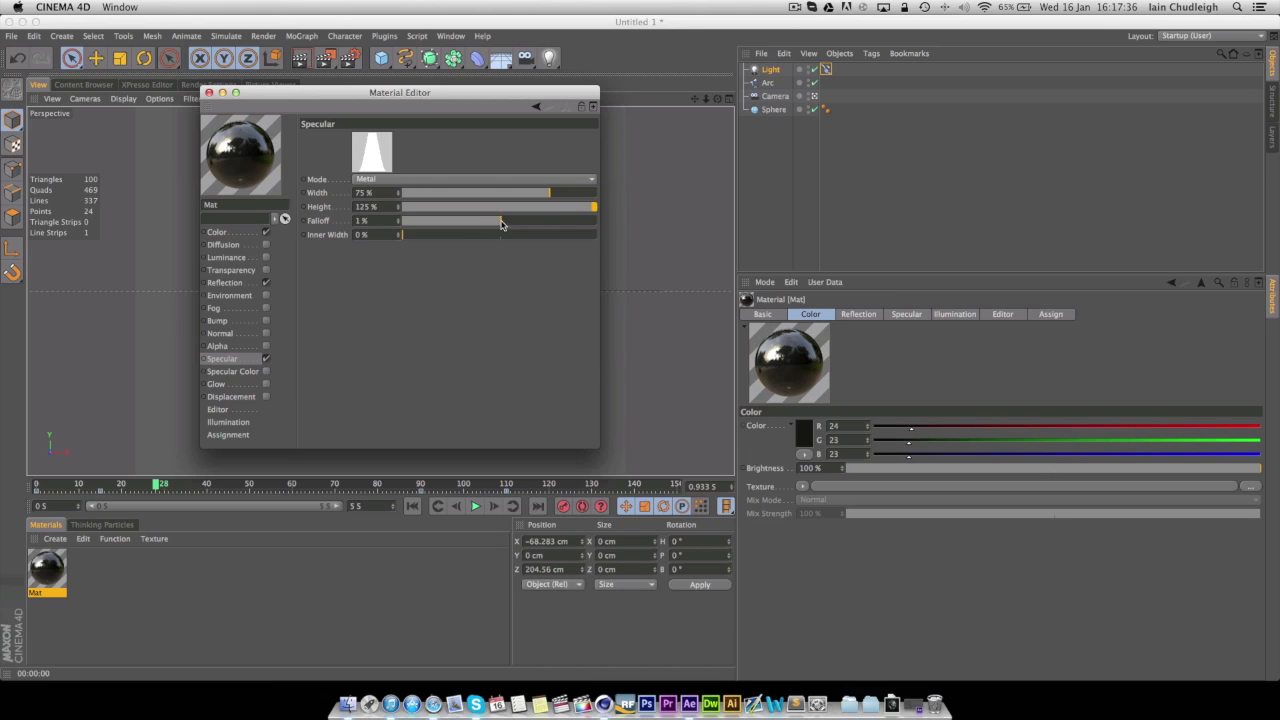
Step: Apply the Mat material to the sphere and render a preview at frame 59
click(208, 93)
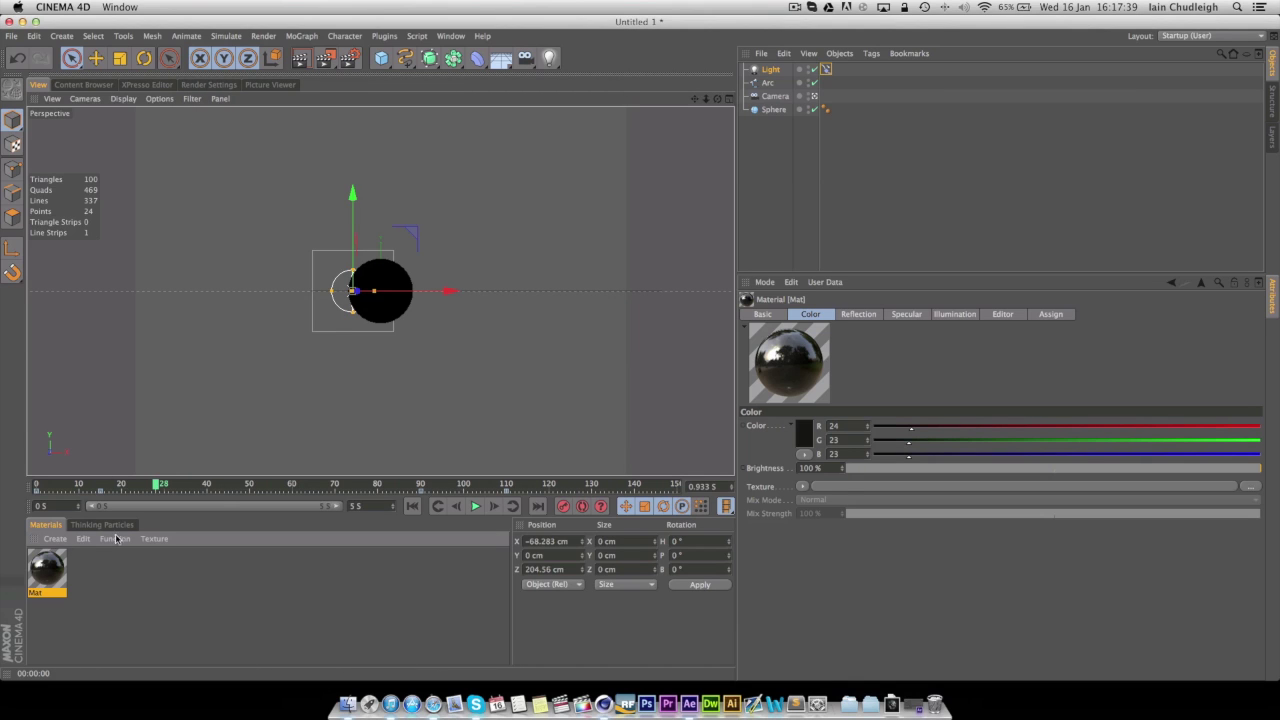
drag(116, 540, 397, 276)
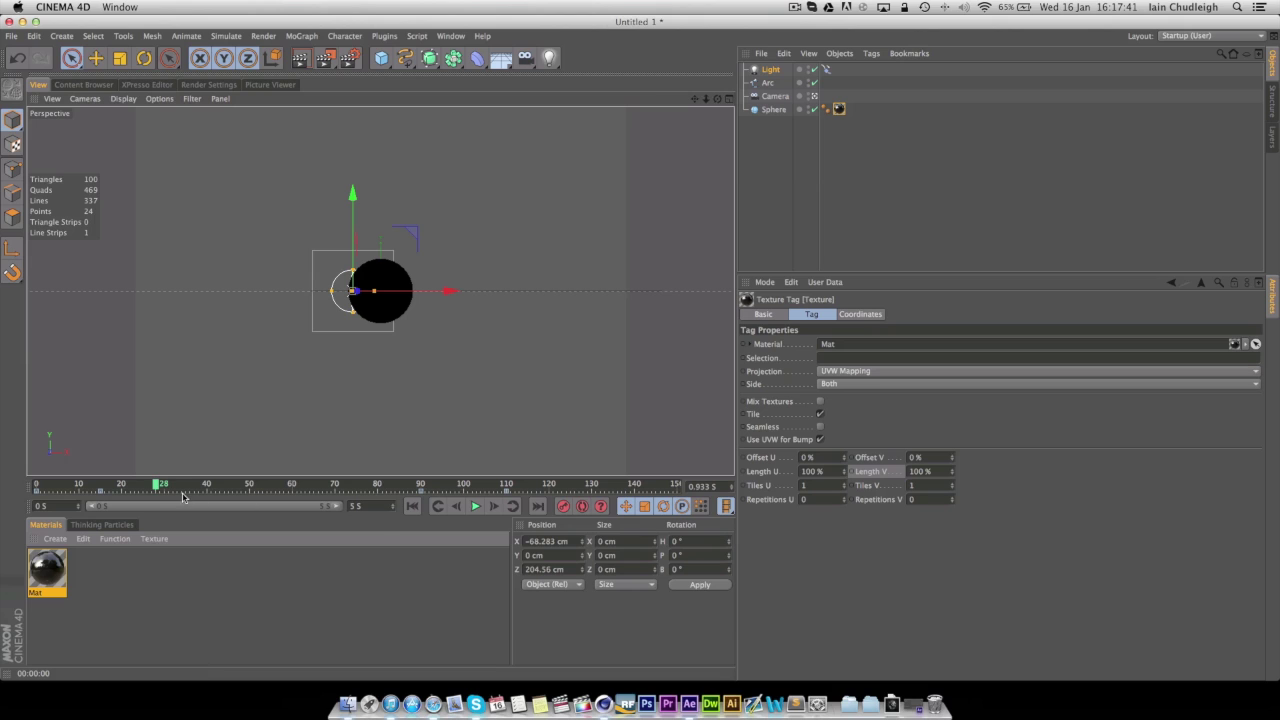
drag(195, 484, 288, 486)
key(ctrl+r)
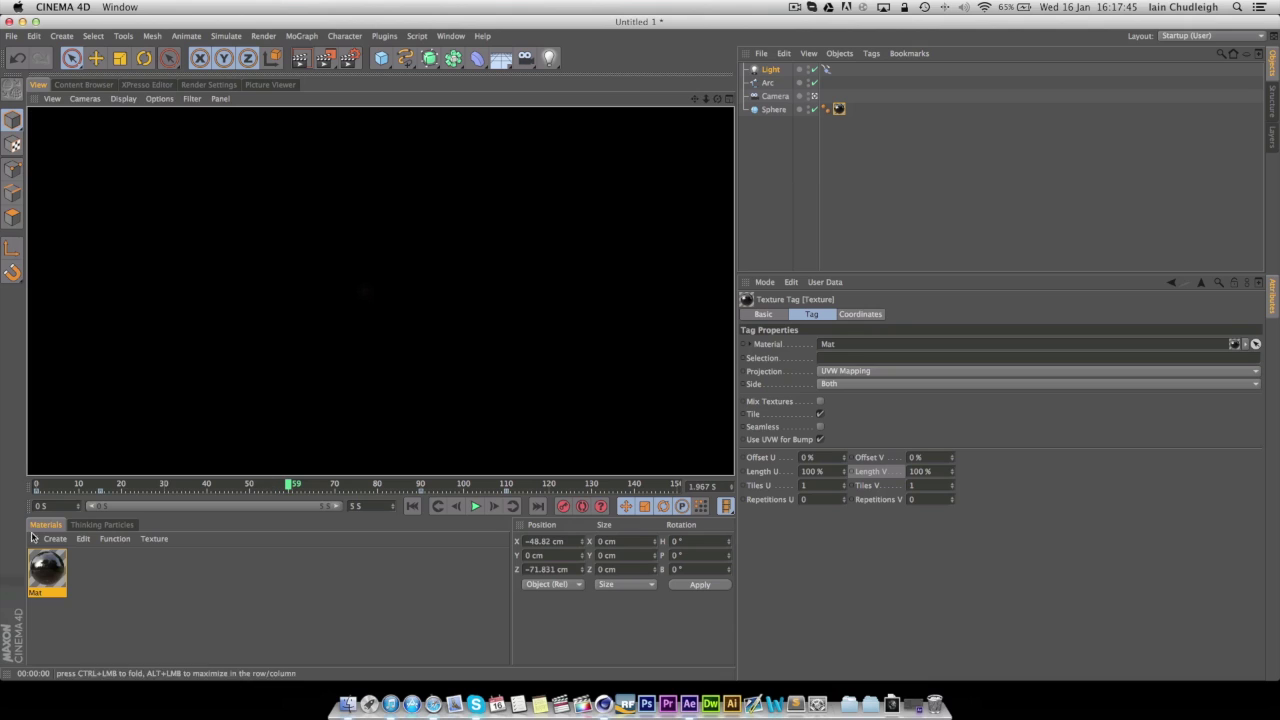
Step: Raise Mat's specular height to 211% and render a preview of the highlight
double_click(47, 570)
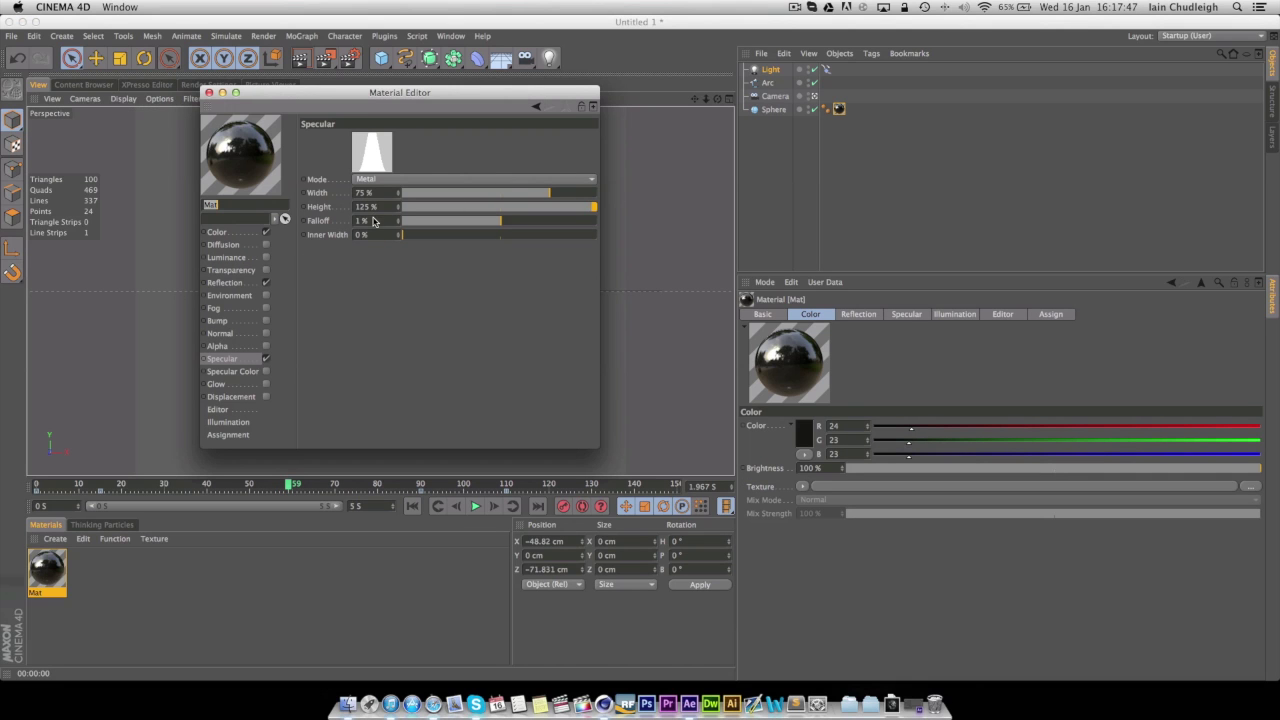
drag(395, 210, 398, 193)
key(super+r)
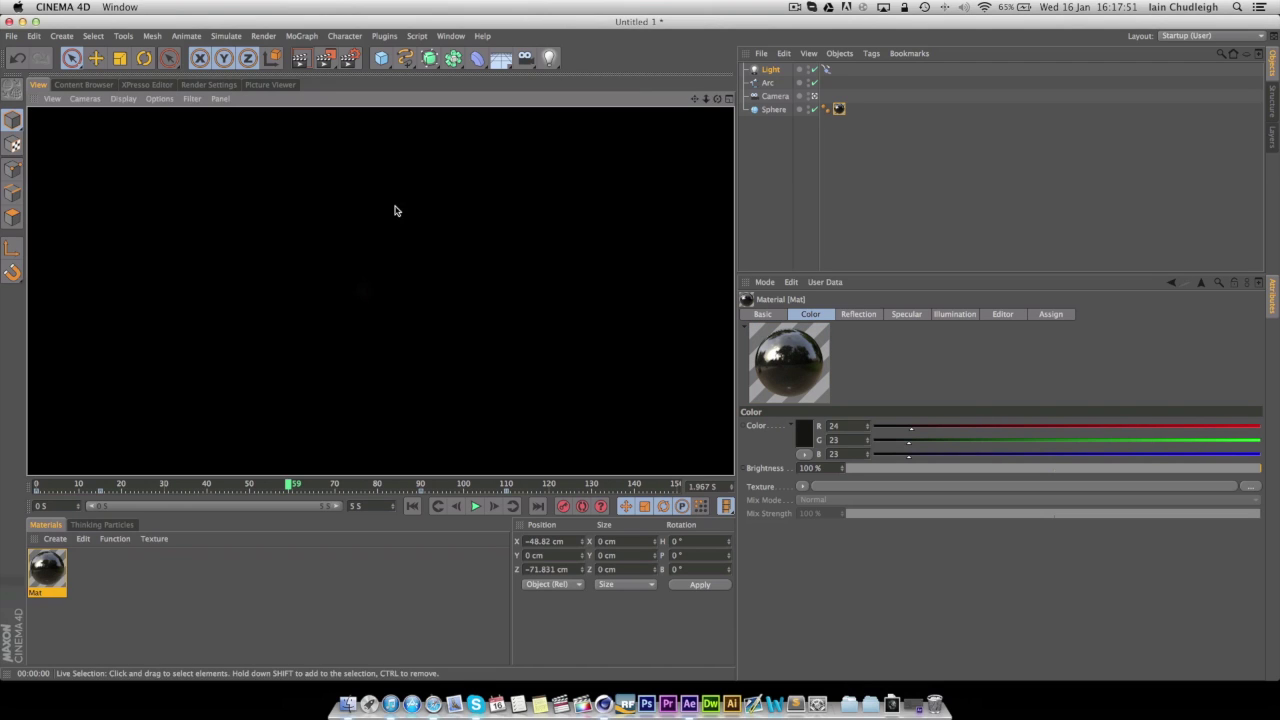
Step: Give the light an 85 cm falloff radius and 150% intensity at frame 15
click(774, 72)
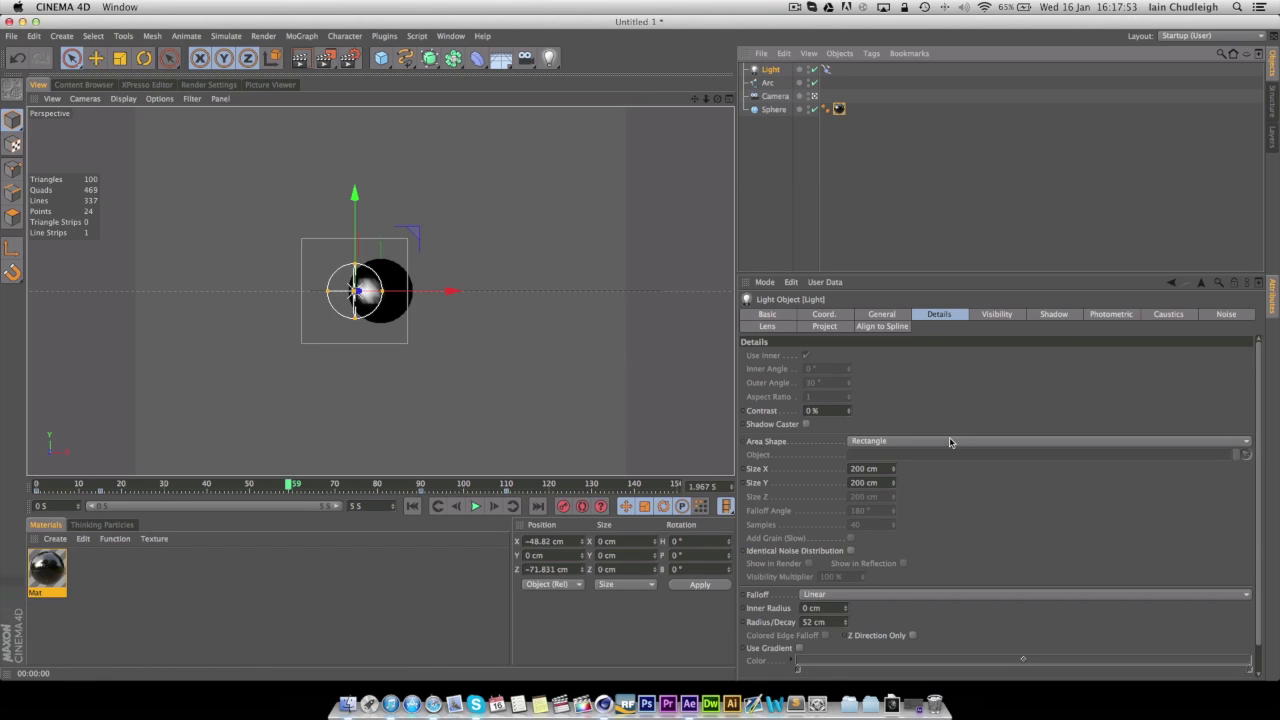
click(846, 620)
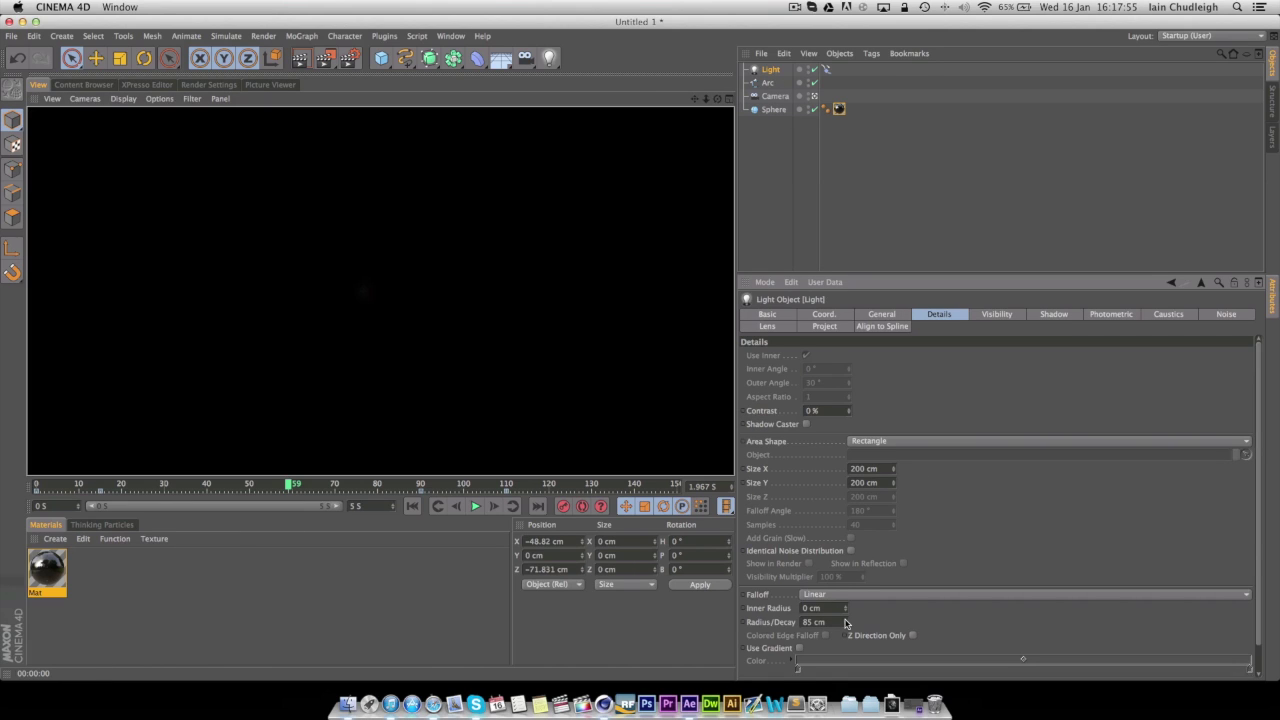
click(898, 316)
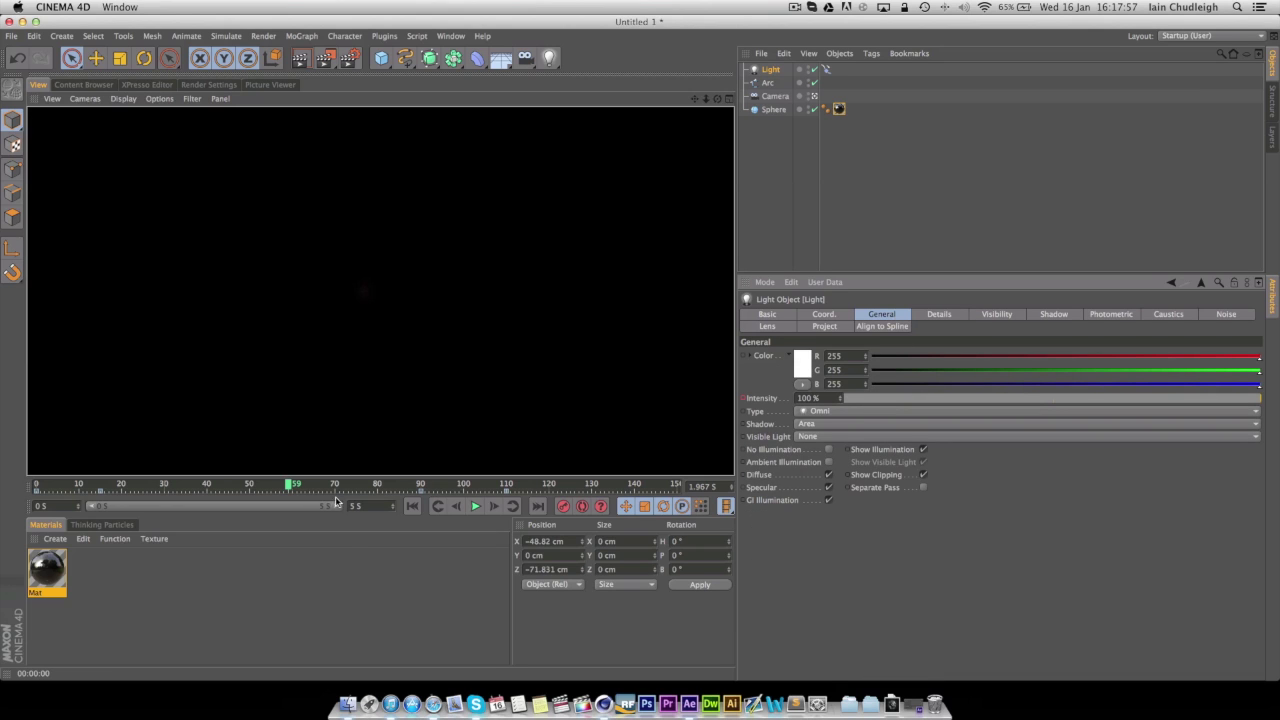
click(458, 507)
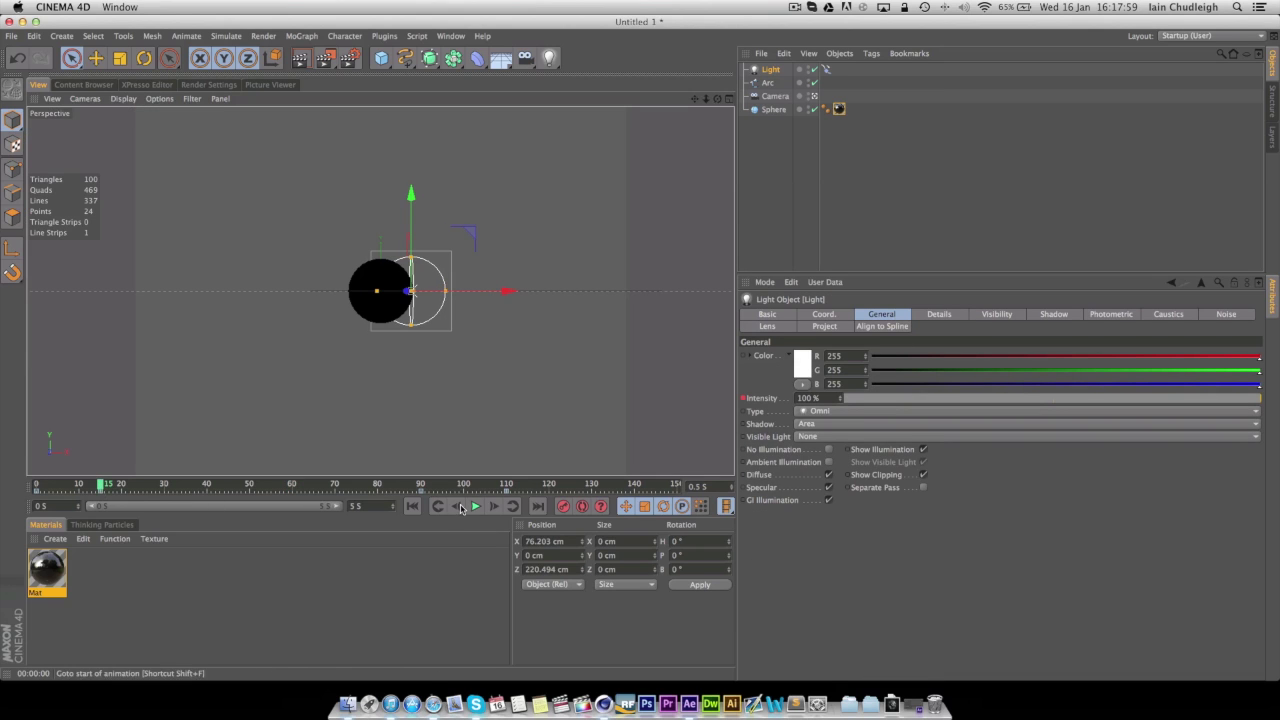
double_click(814, 398)
text(1)
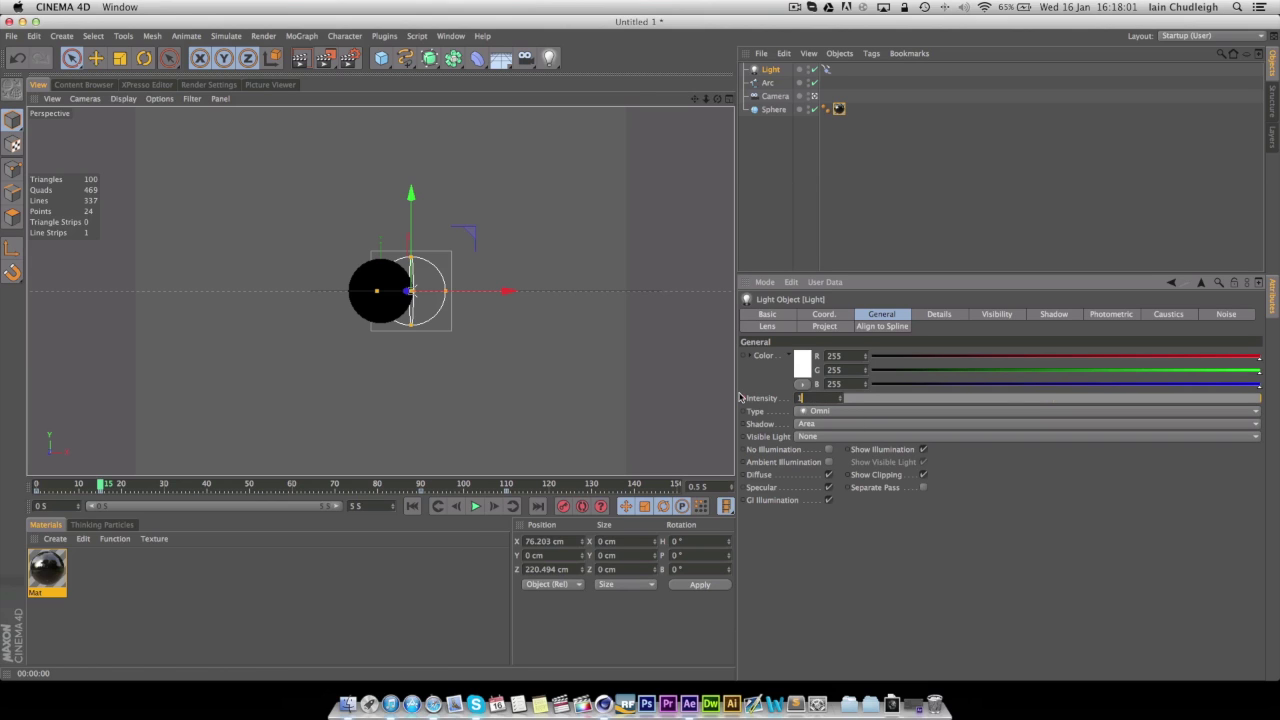
text(50)
key(Return)
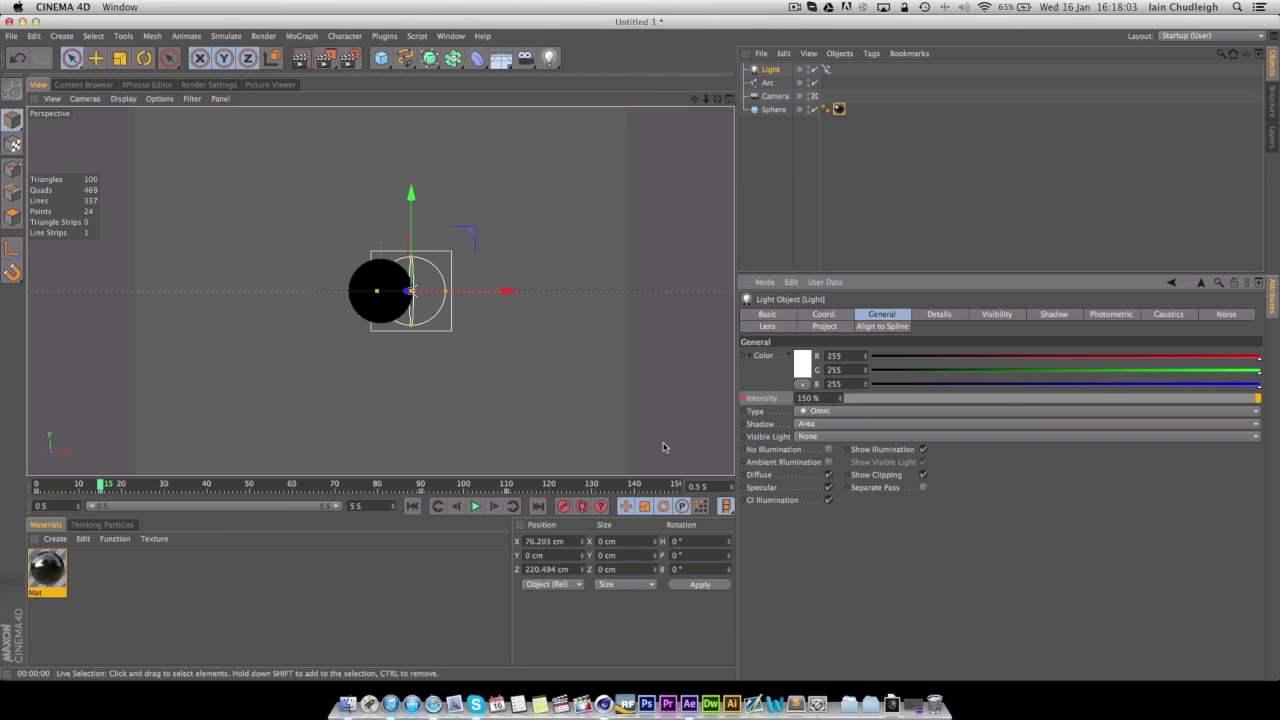
Step: Keyframe the light intensity at 150% on frame 90
click(424, 486)
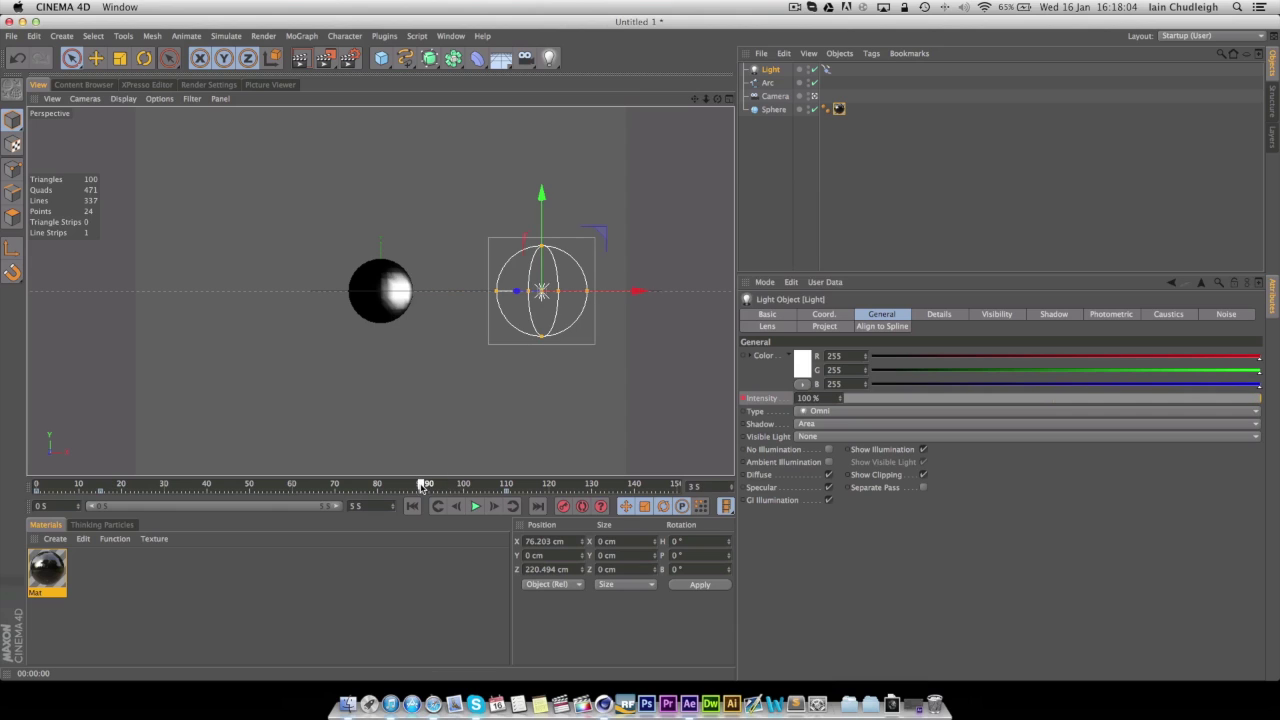
double_click(826, 399)
text(150)
key(Return)
ctrl+click(743, 399)
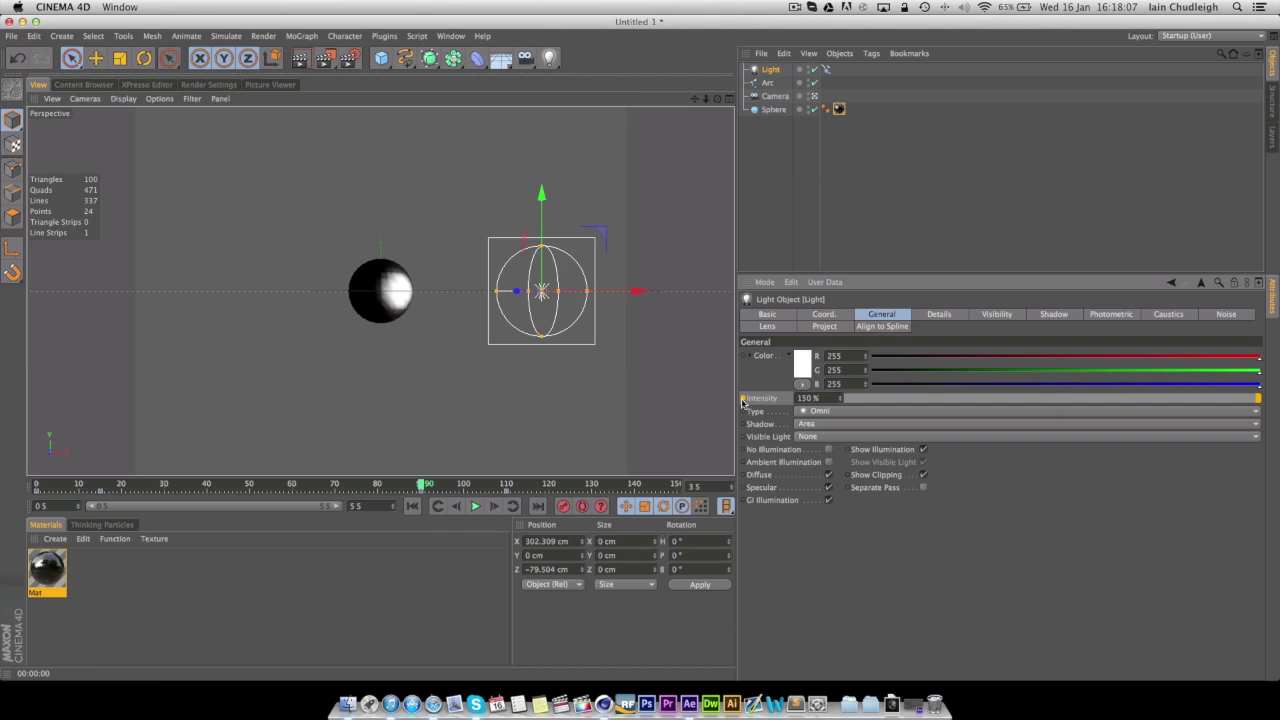
Step: Preview the animation around frames 60 to 75 and clear the object selection
click(296, 485)
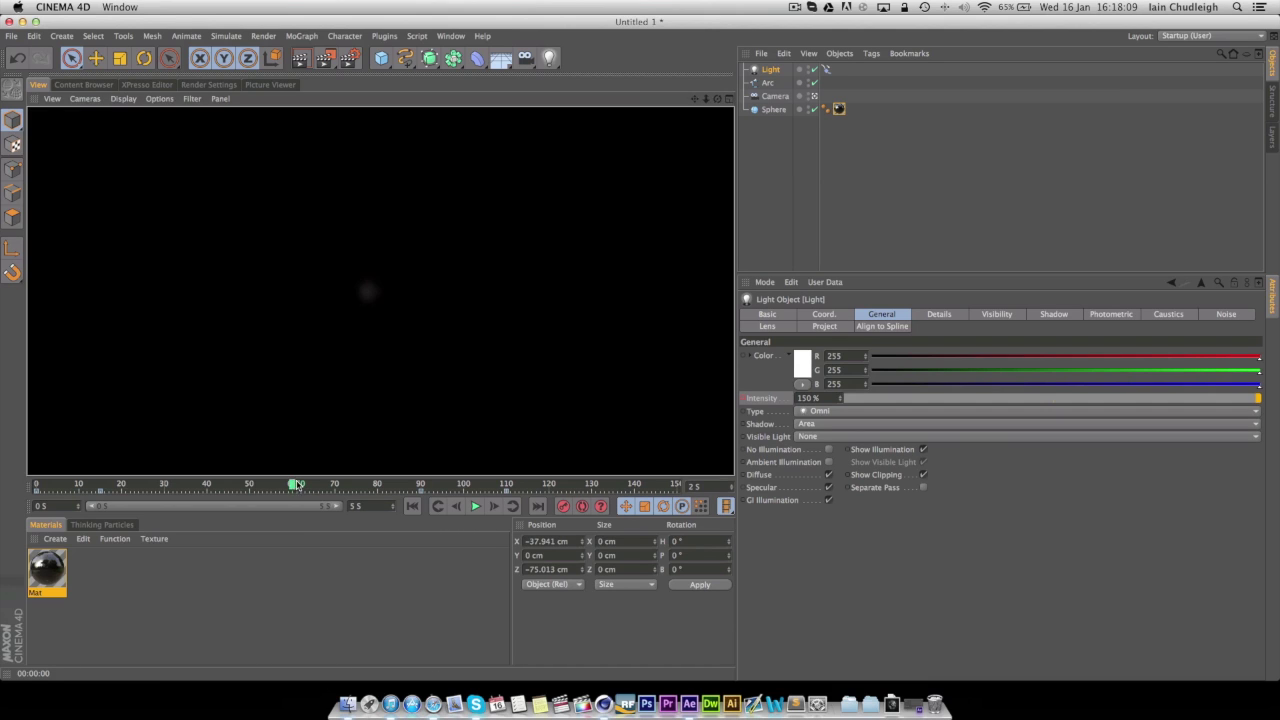
drag(297, 485, 270, 478)
click(231, 471)
click(262, 485)
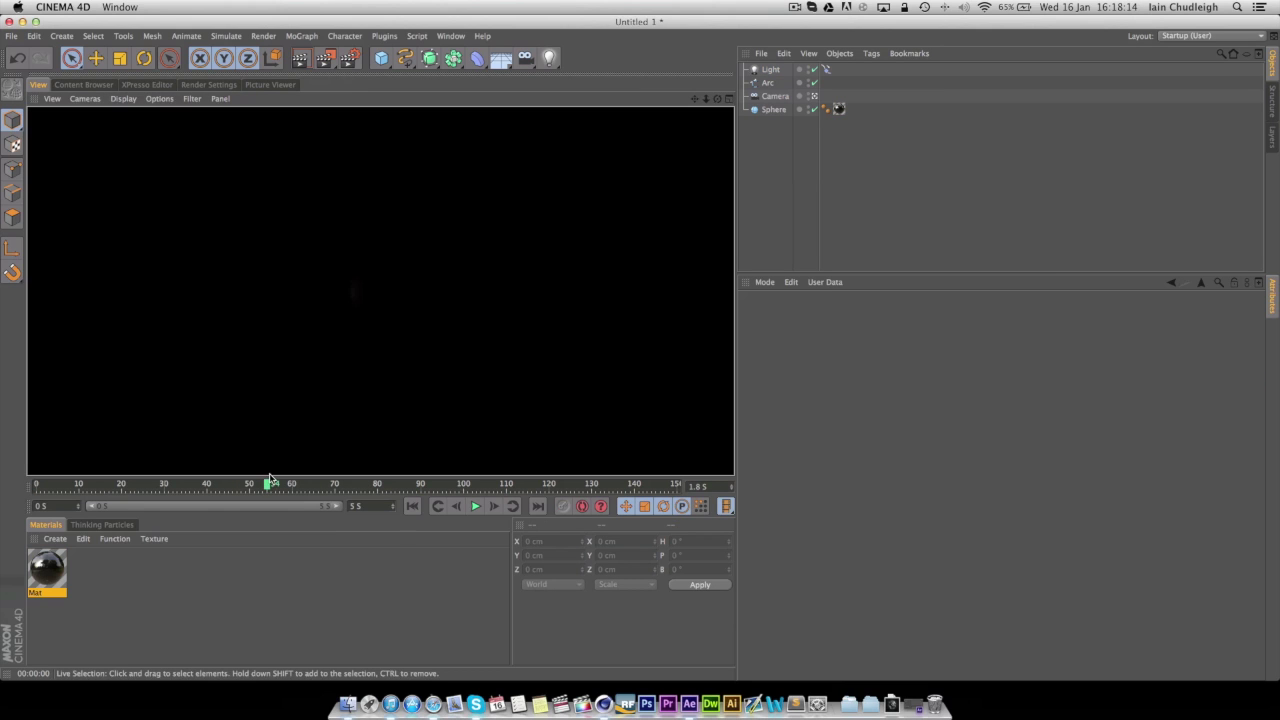
Step: Tune Mat's specular to 355% height, 21% falloff and 63% width
double_click(55, 570)
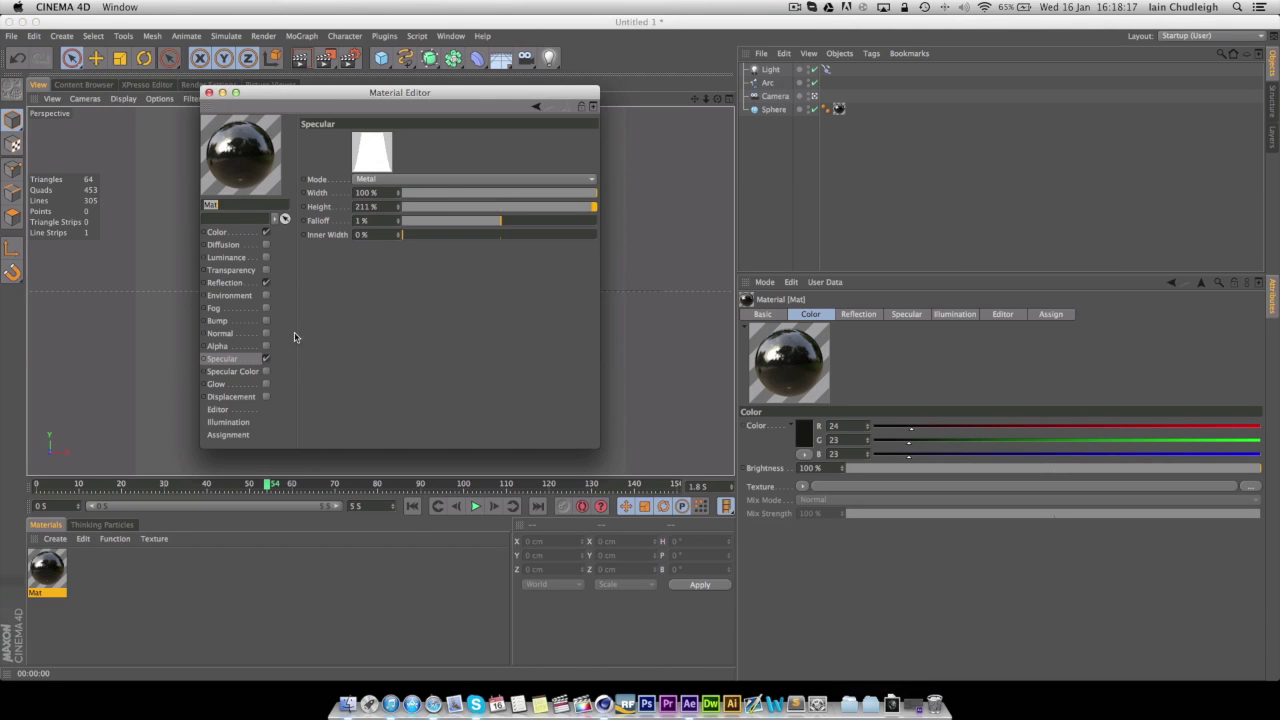
drag(398, 209, 396, 222)
drag(387, 92, 932, 82)
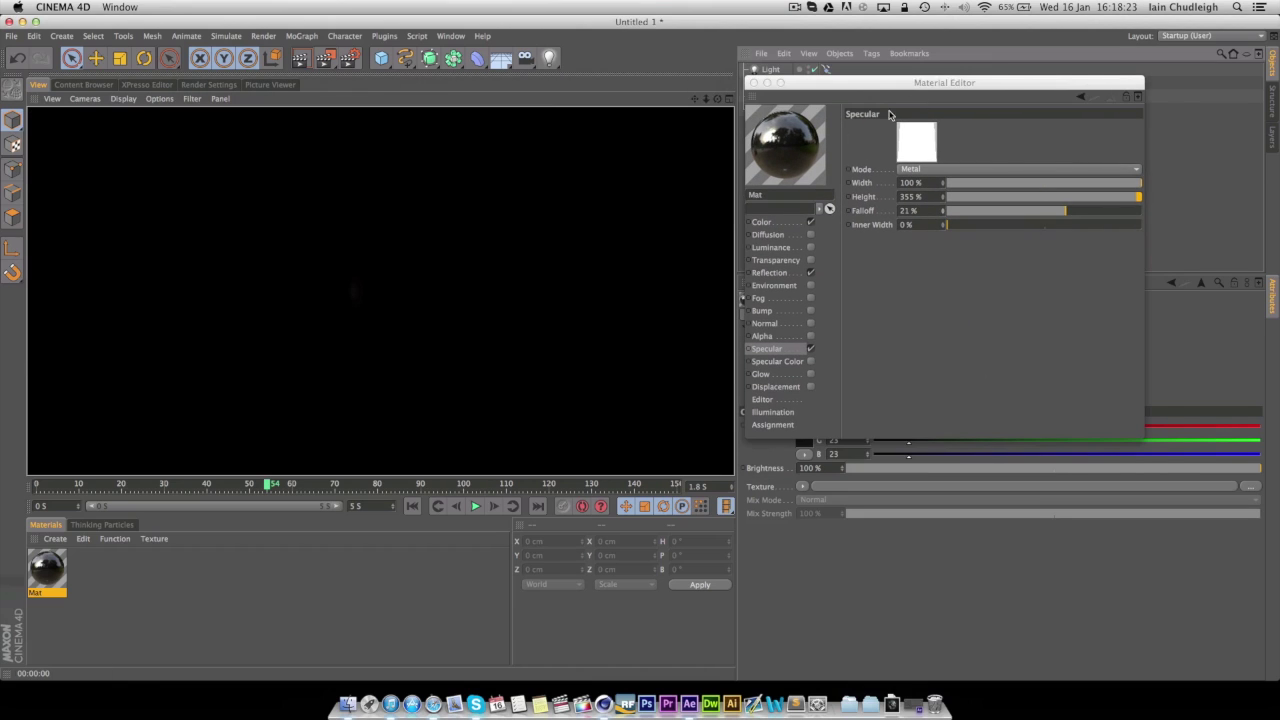
click(940, 184)
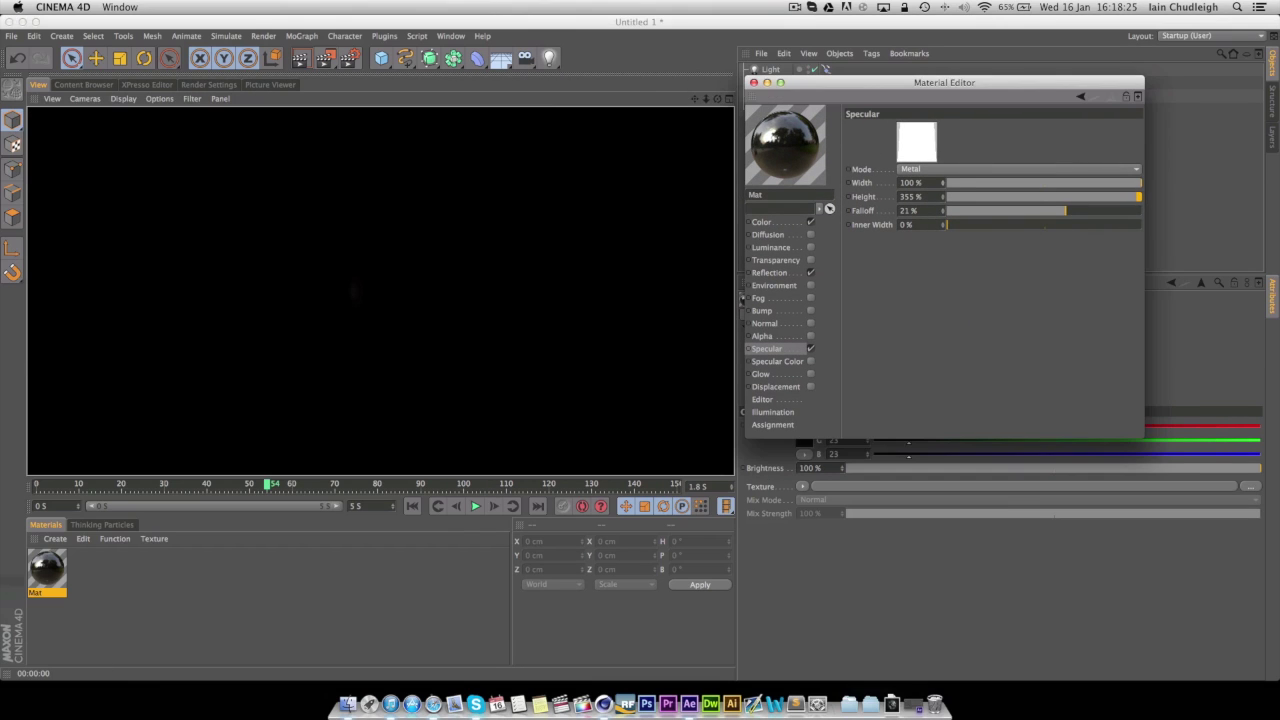
click(970, 184)
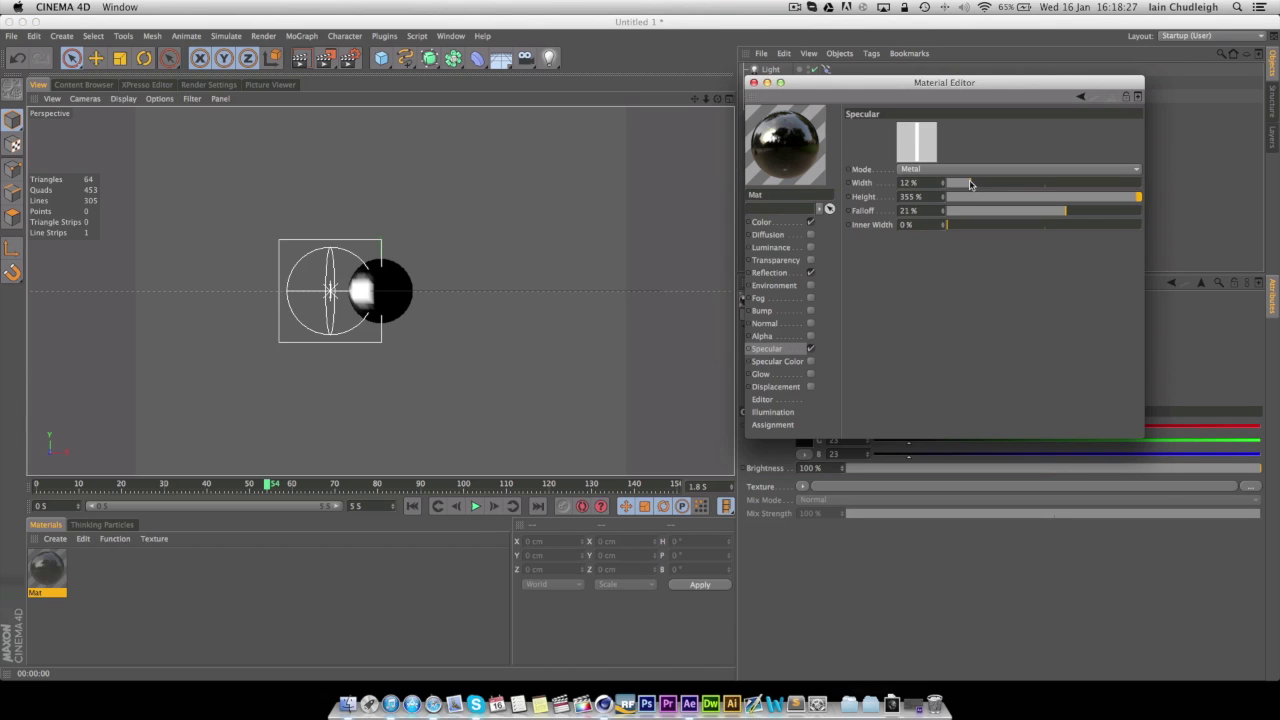
drag(970, 184, 1063, 186)
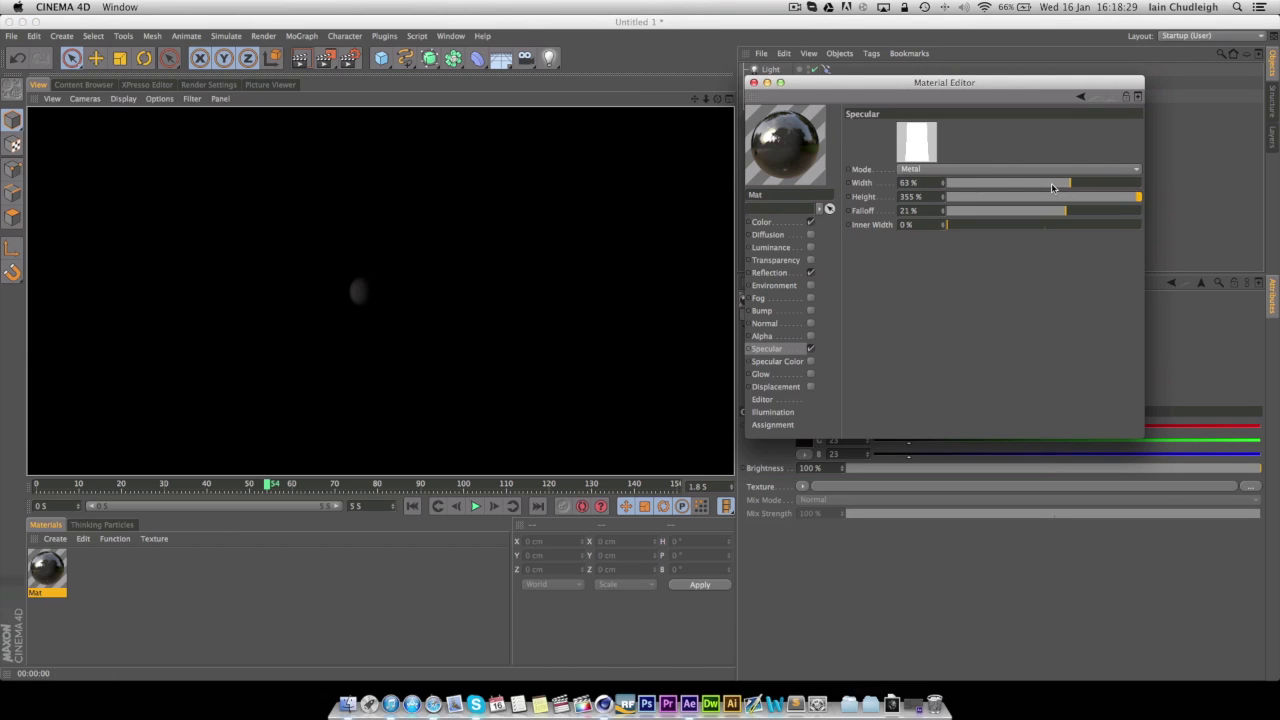
click(753, 83)
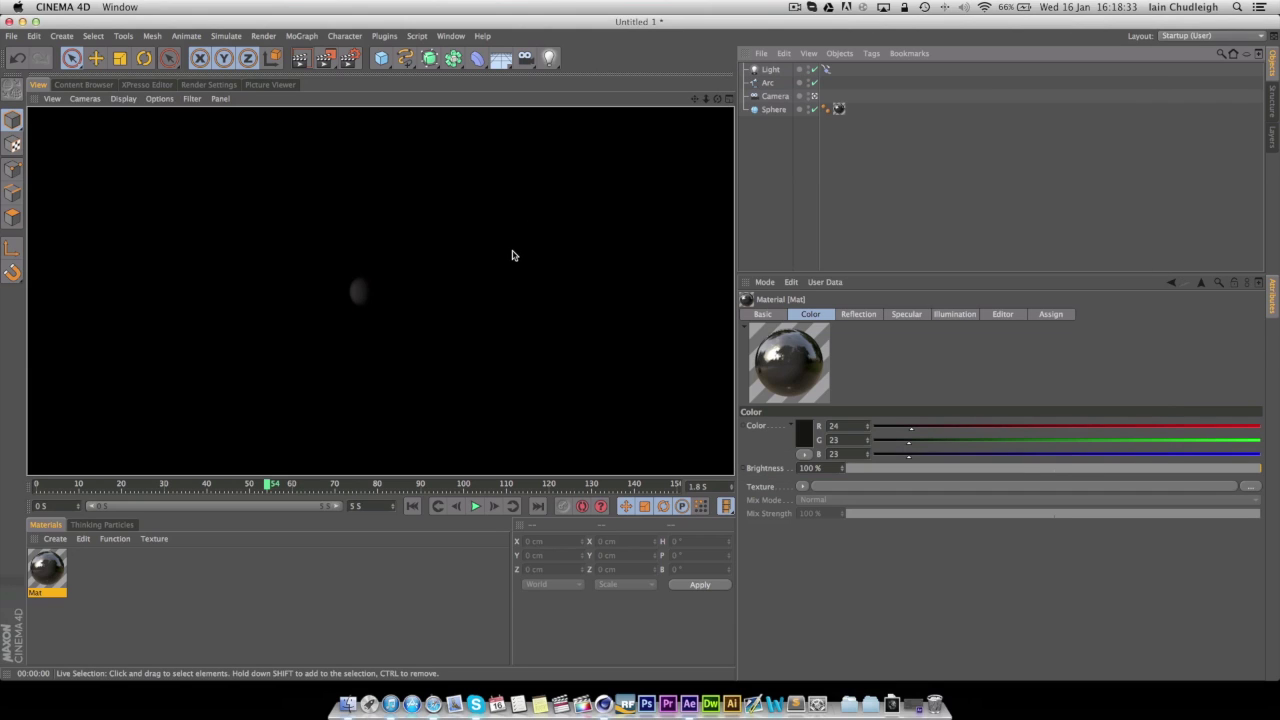
Step: Rename the light object to 'Track'
drag(246, 487, 126, 497)
click(772, 70)
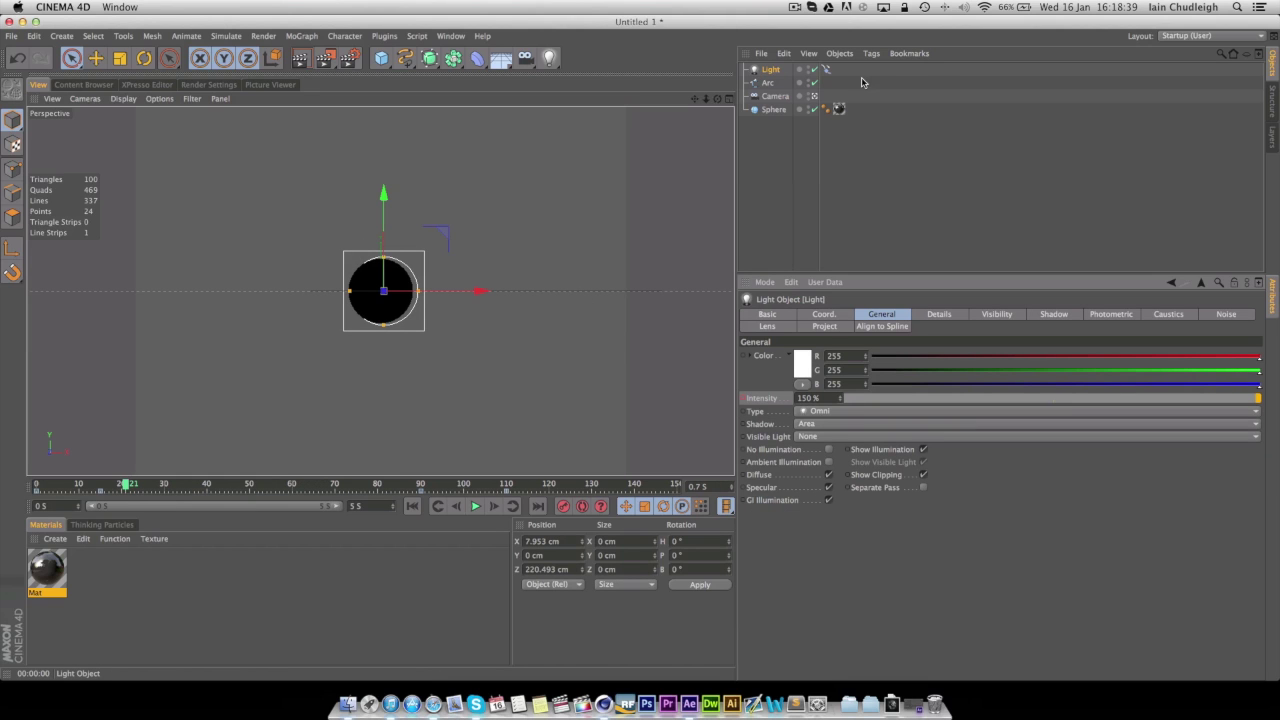
double_click(774, 70)
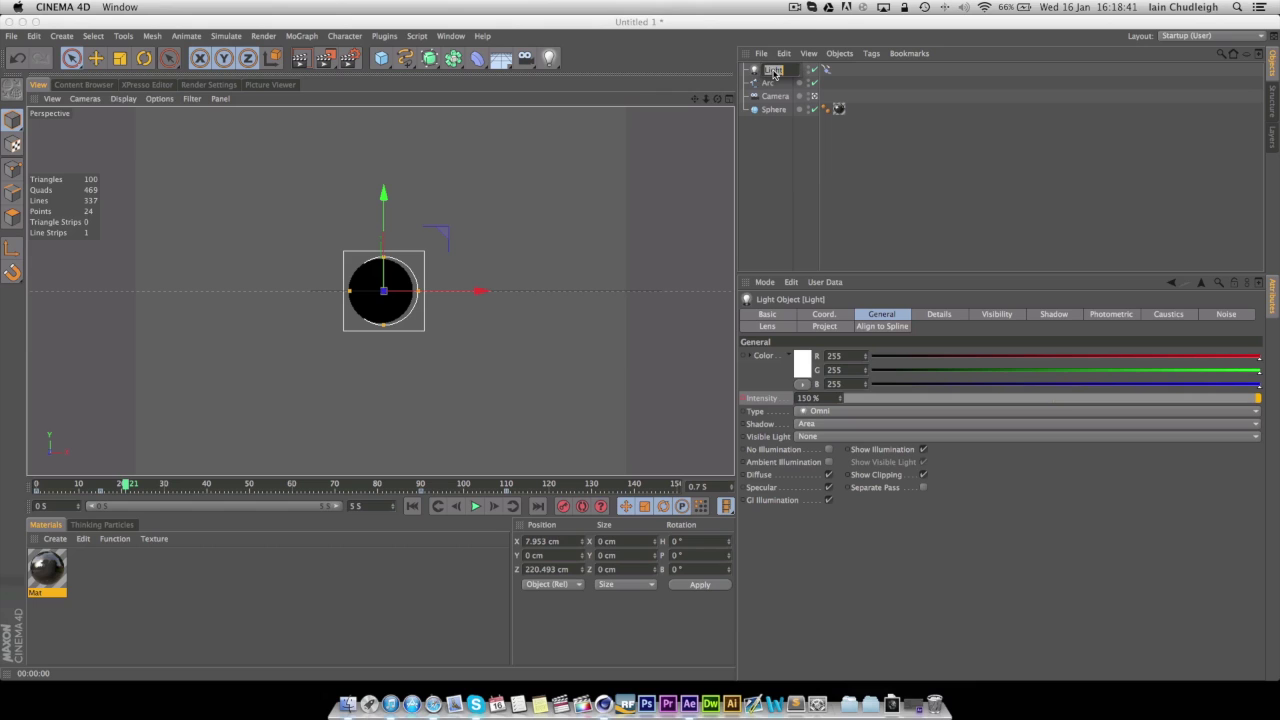
text(Track)
key(Return)
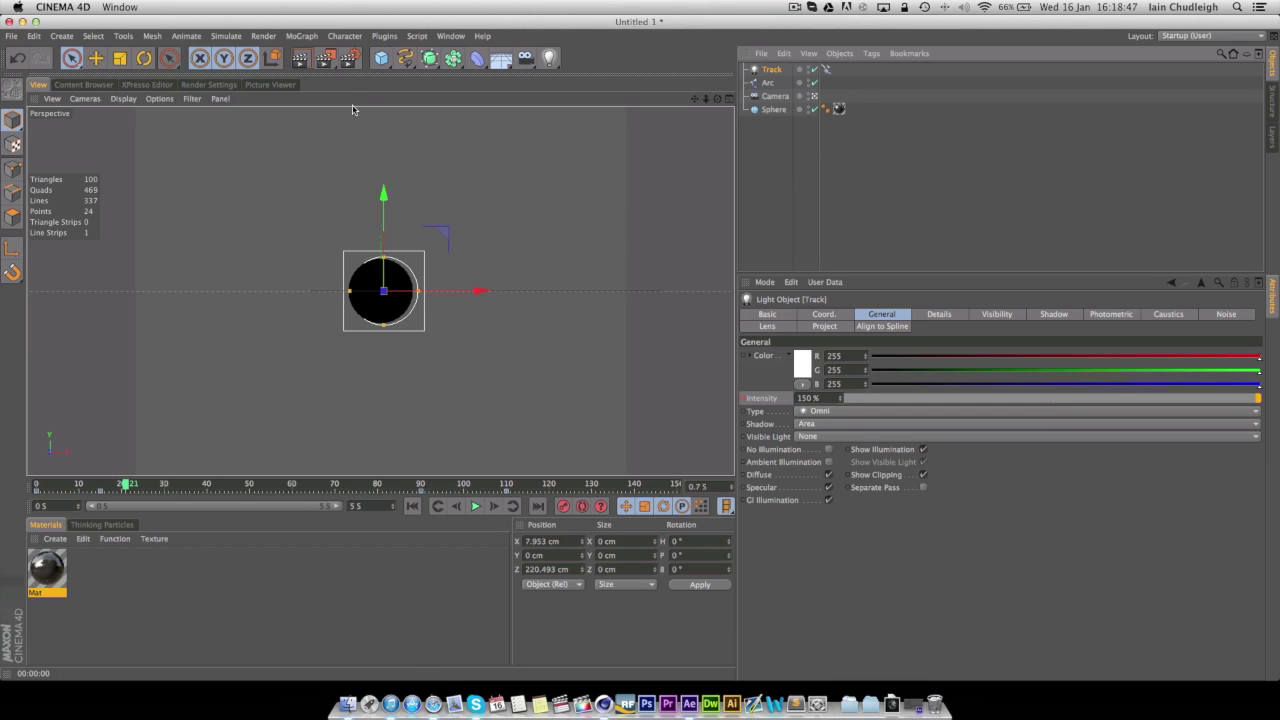
Step: Set render output to 1280×720, all frames, at 24 fps
click(349, 58)
double_click(234, 142)
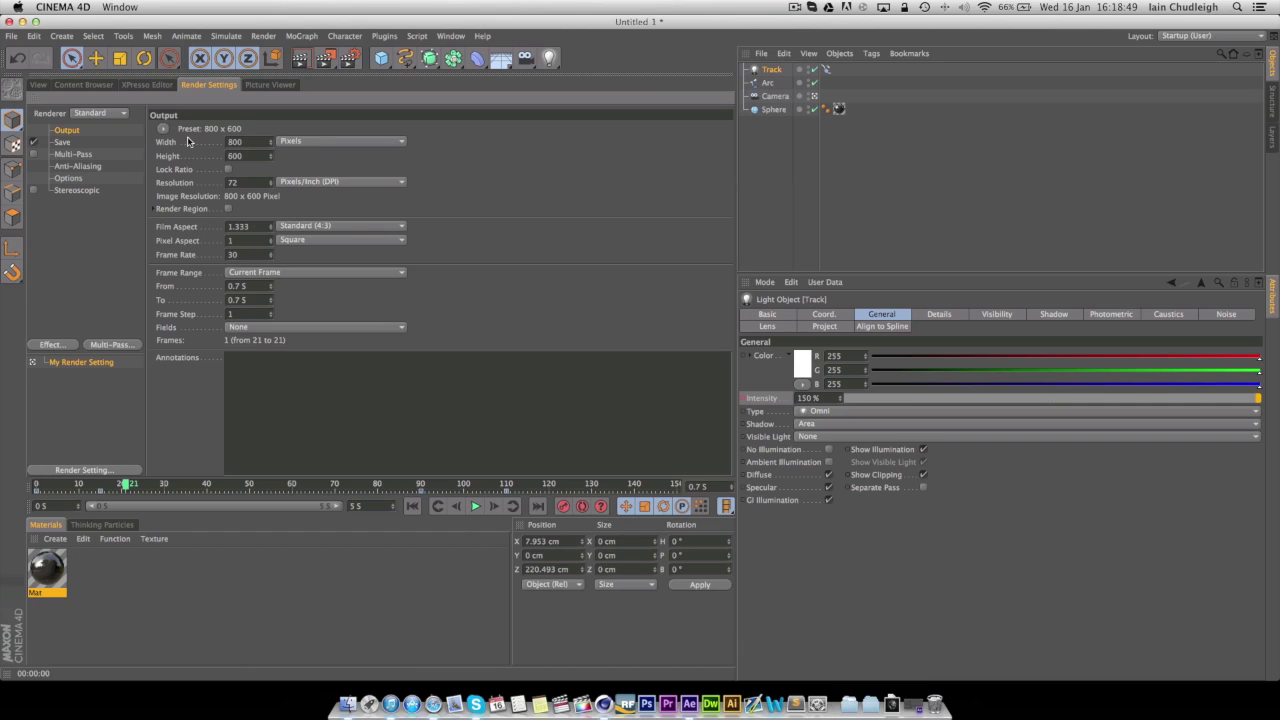
text(1280)
key(Tab)
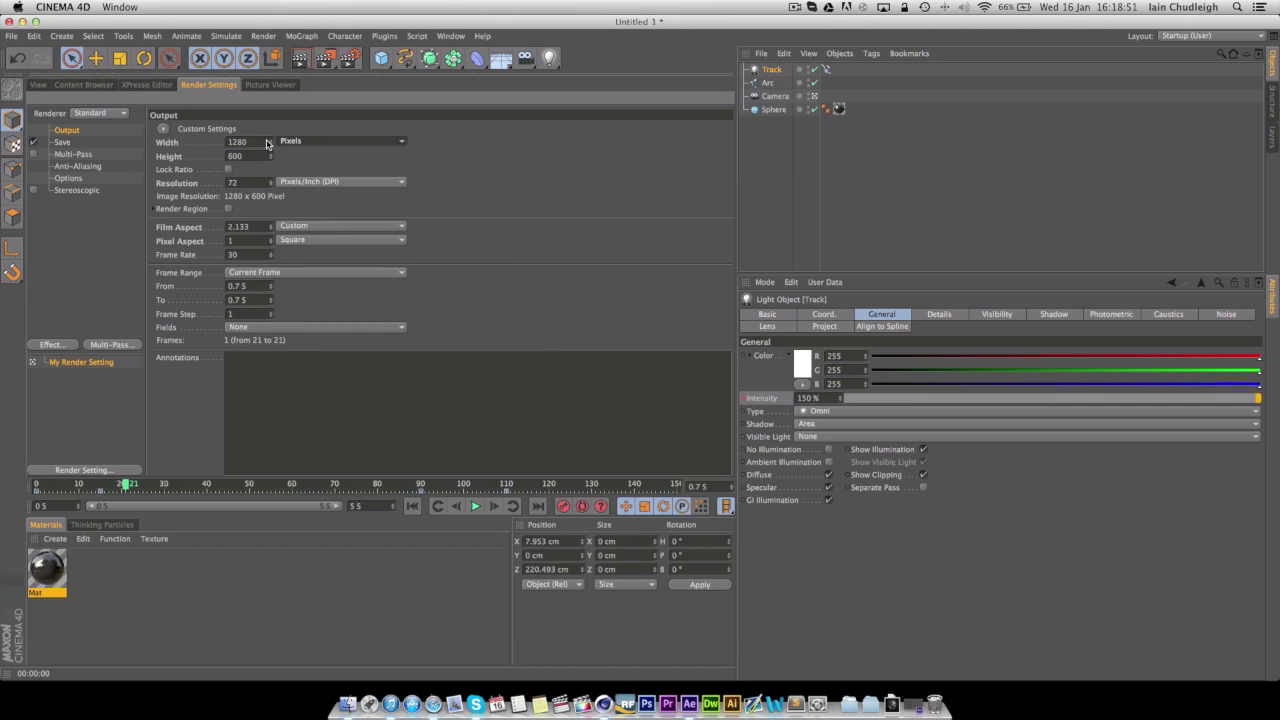
text(720)
key(Return)
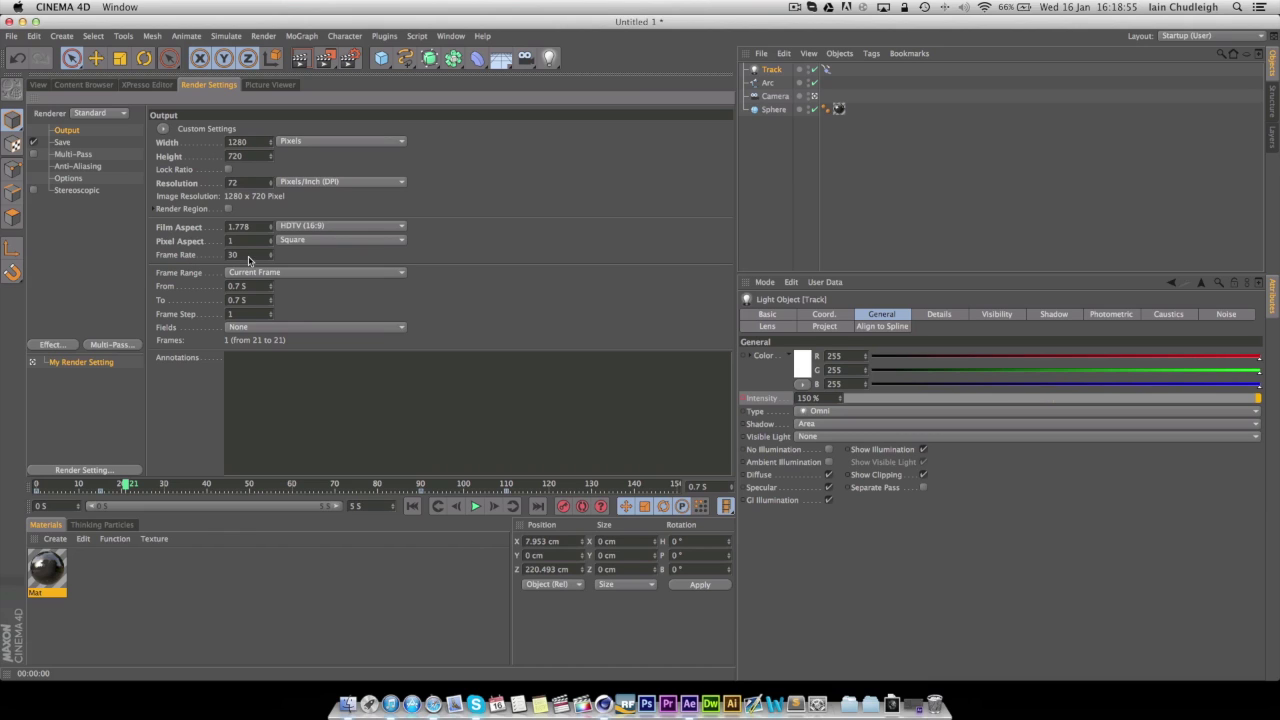
click(238, 279)
click(270, 315)
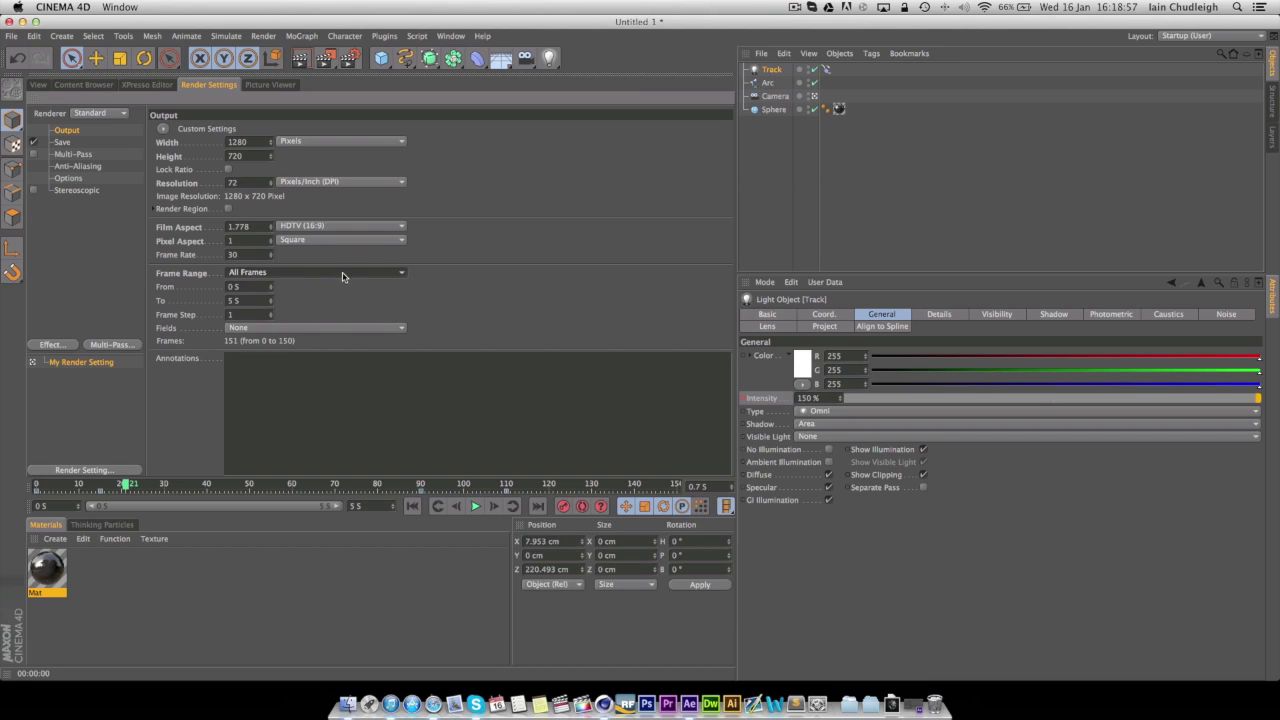
click(236, 256)
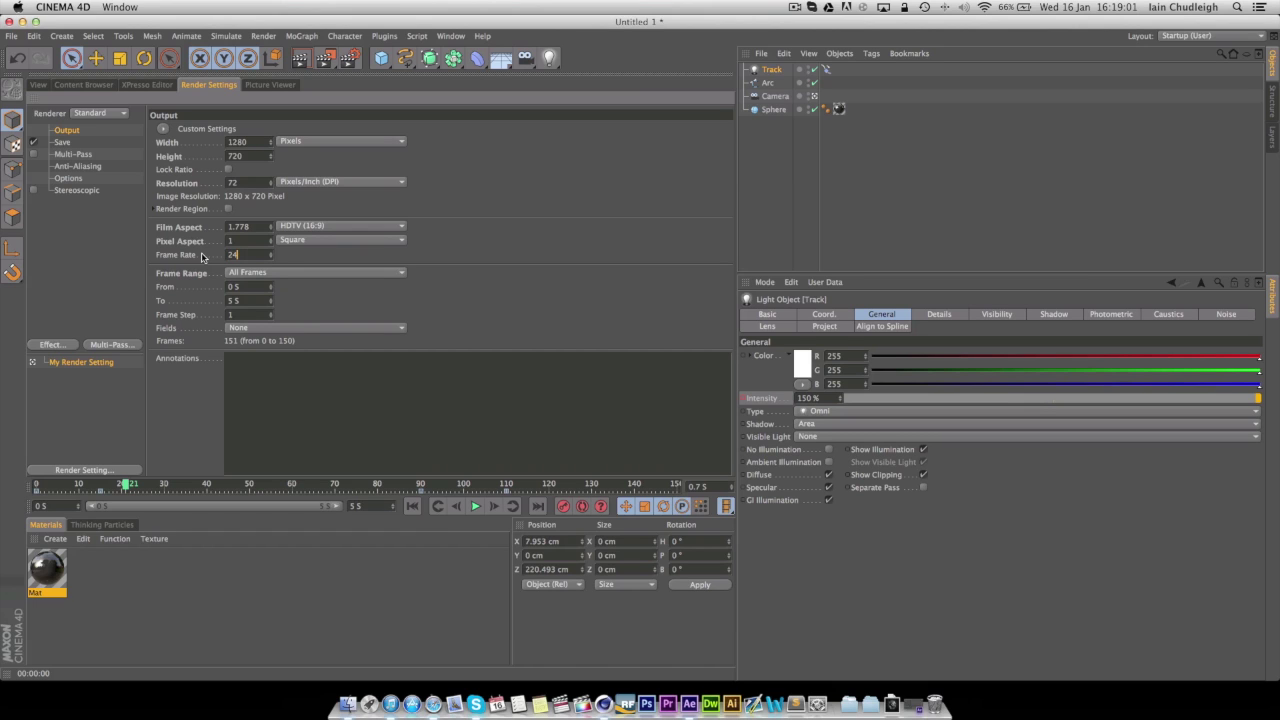
key(Return)
Step: Set the project frame rate to 24 FPS in Project Settings
key(super+d)
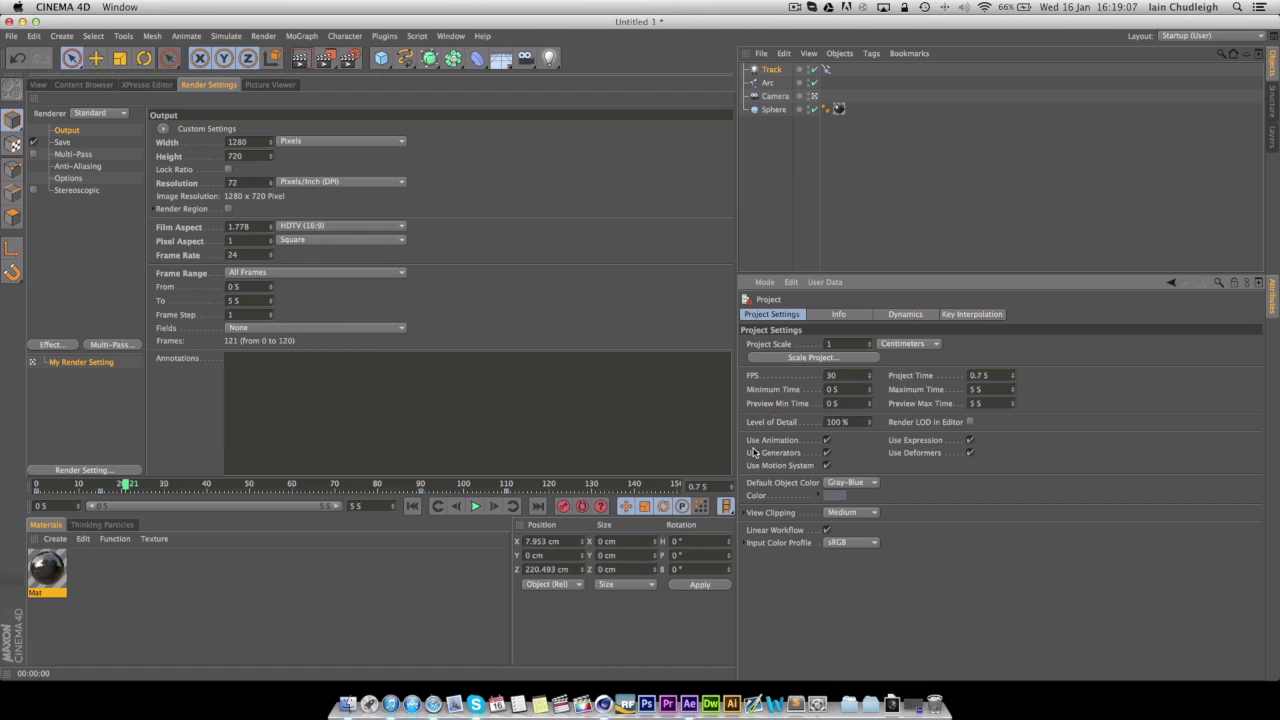
click(845, 377)
key(Return)
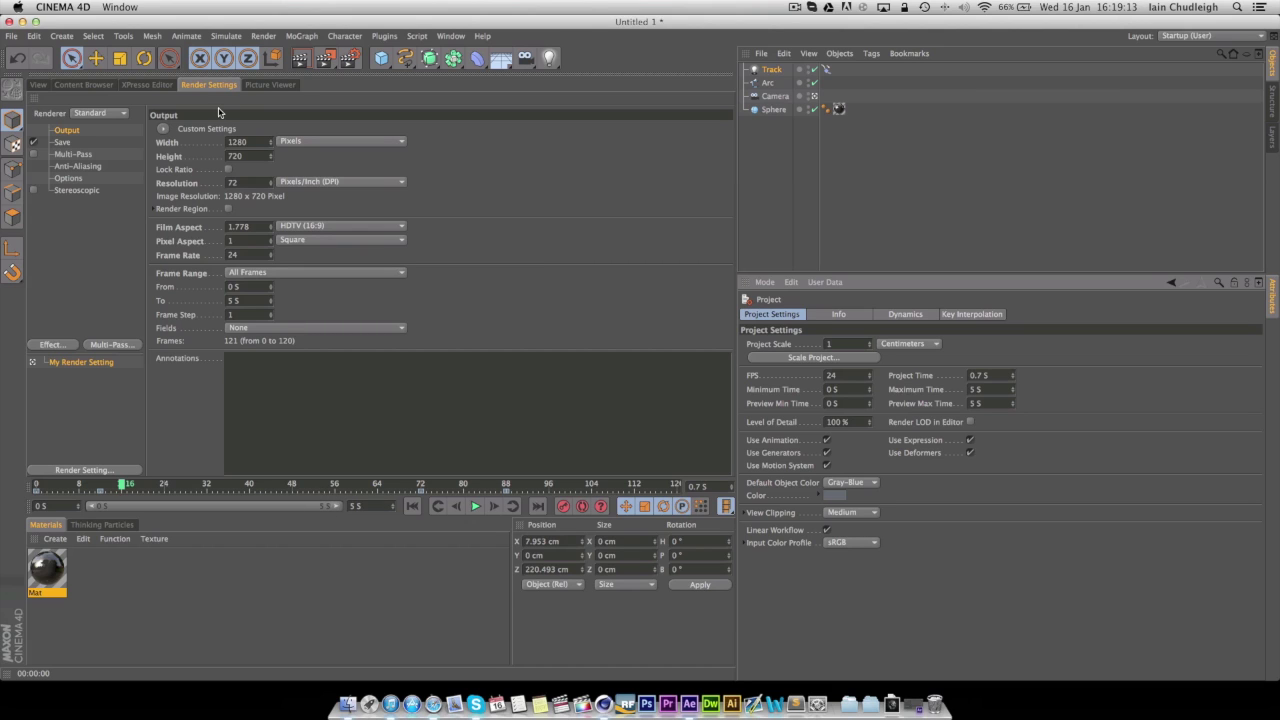
Step: Save rendered images as 'Nolight' in a new NoLight folder inside Tut
click(62, 142)
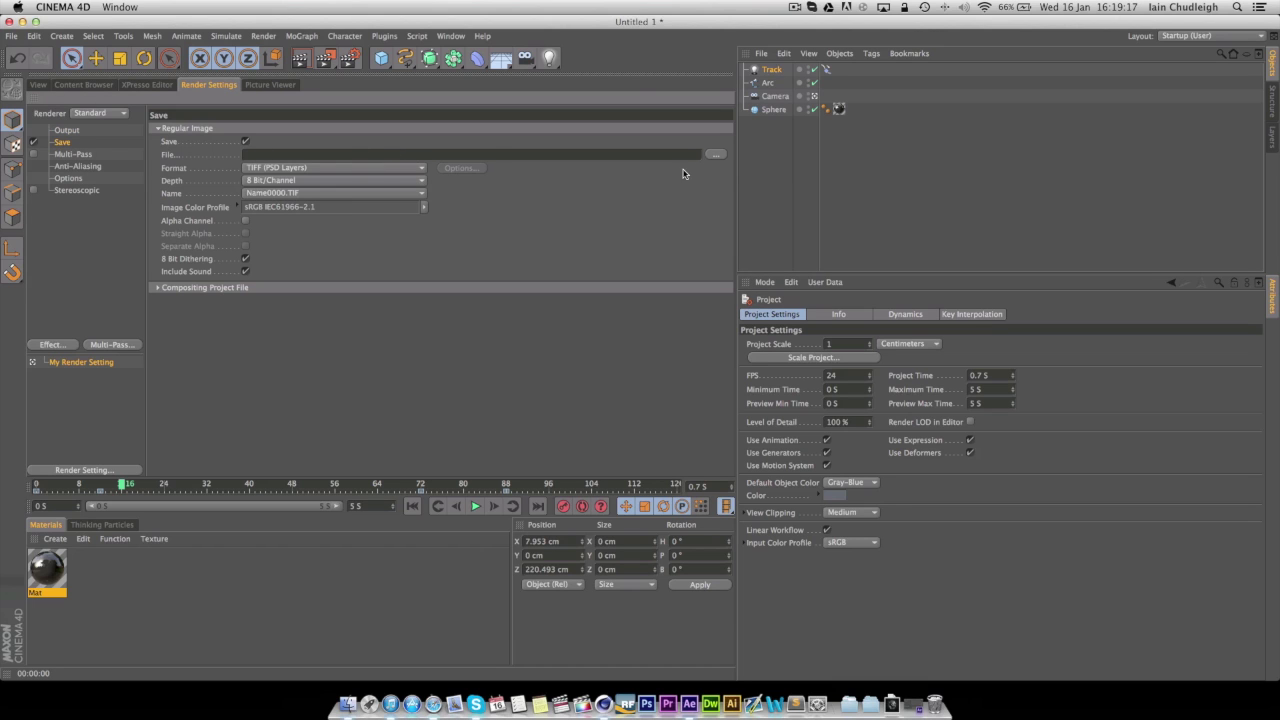
click(716, 154)
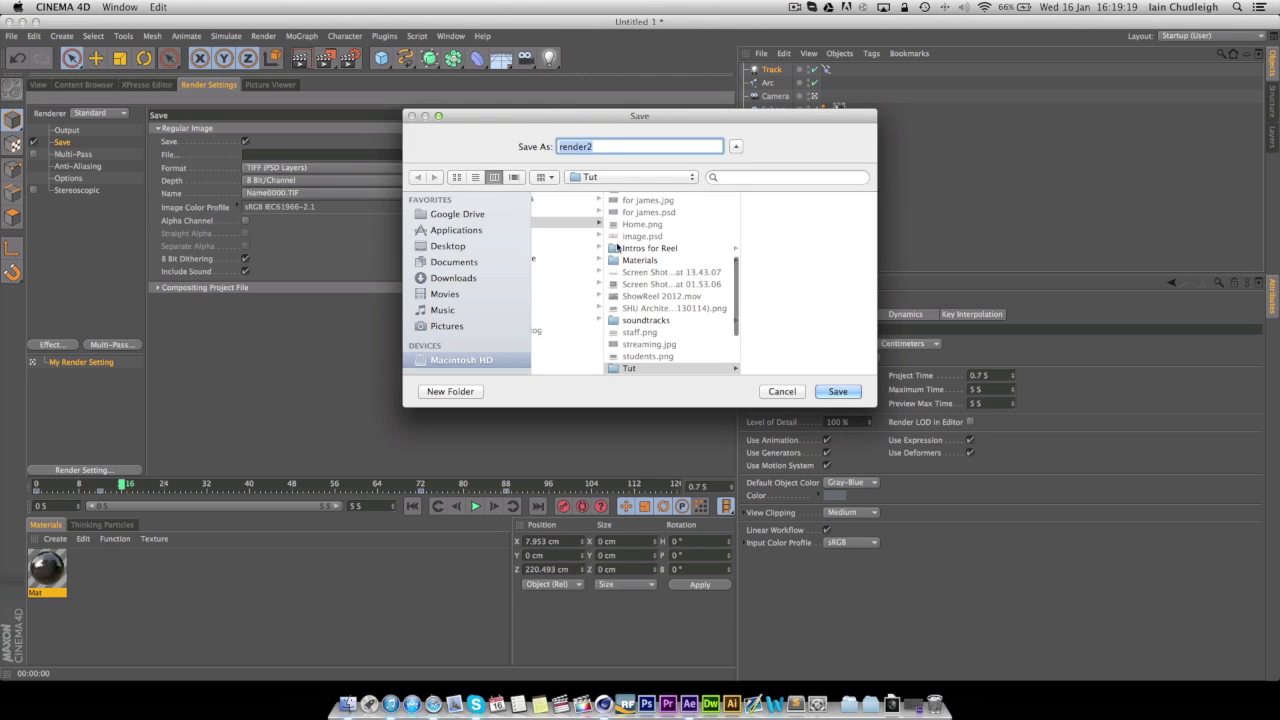
click(628, 368)
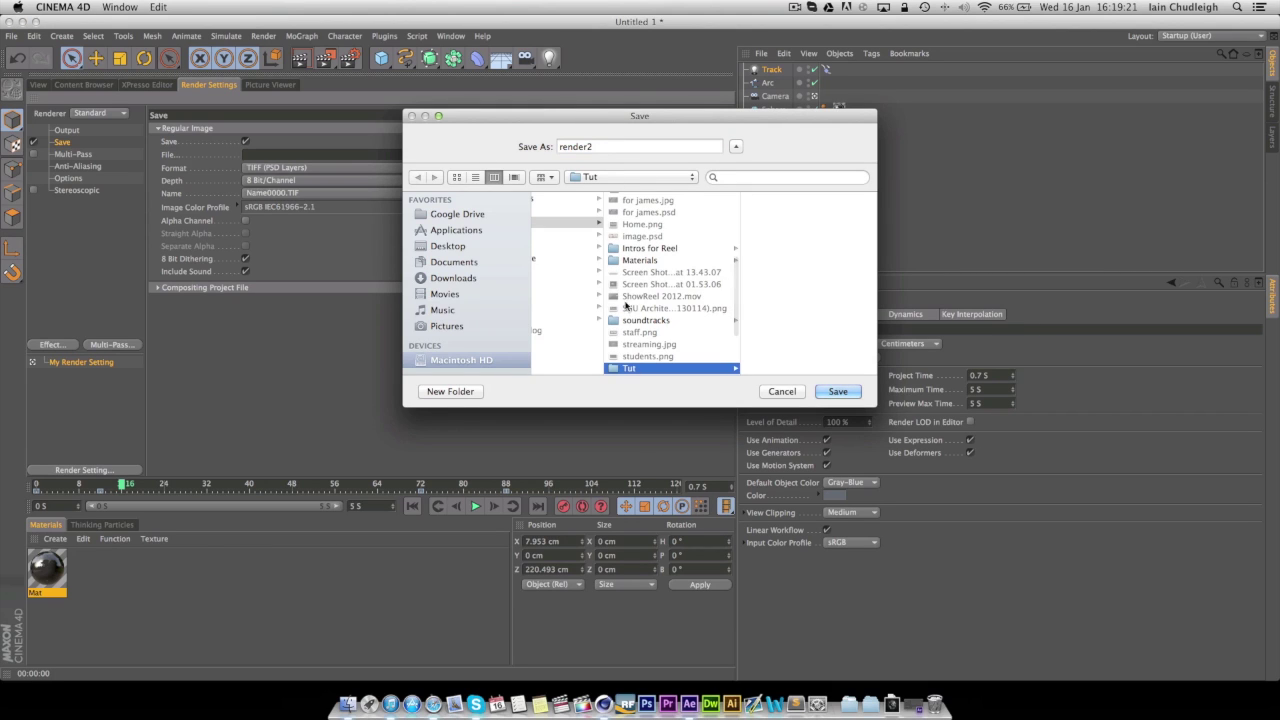
click(456, 392)
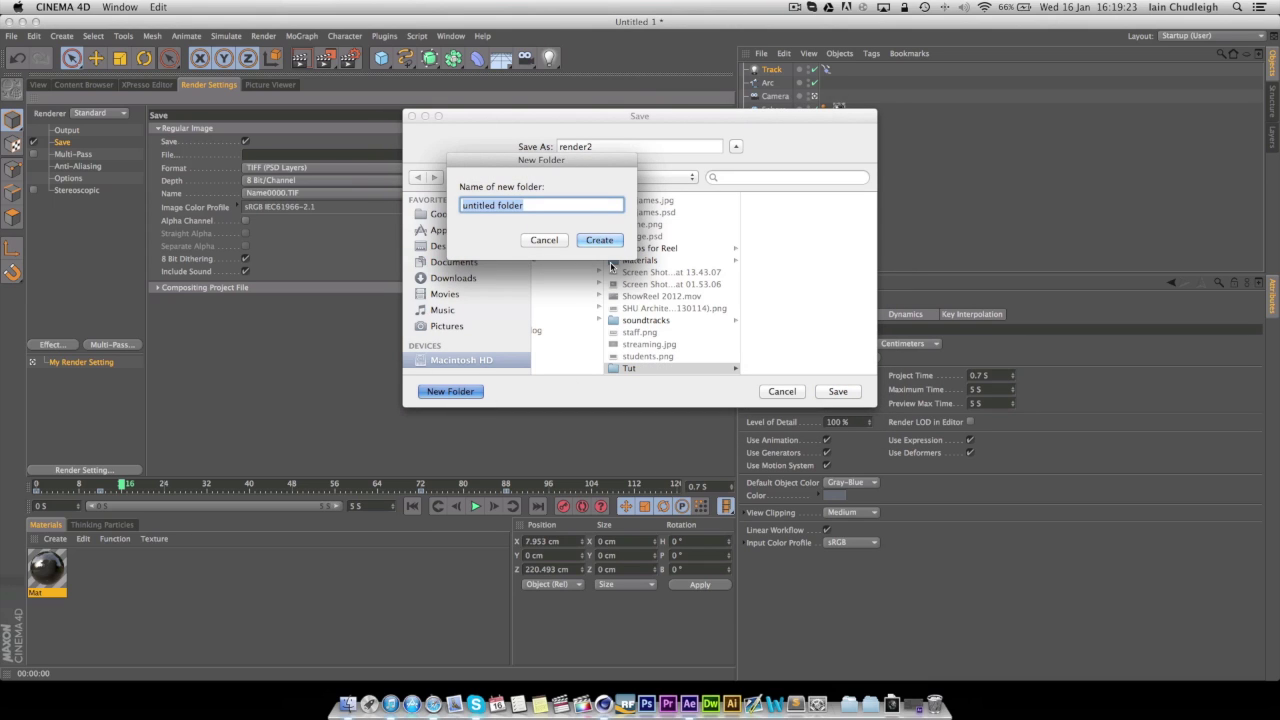
text(Rende)
key(BackSpace)
key(BackSpace)
key(BackSpace)
key(BackSpace)
key(BackSpace)
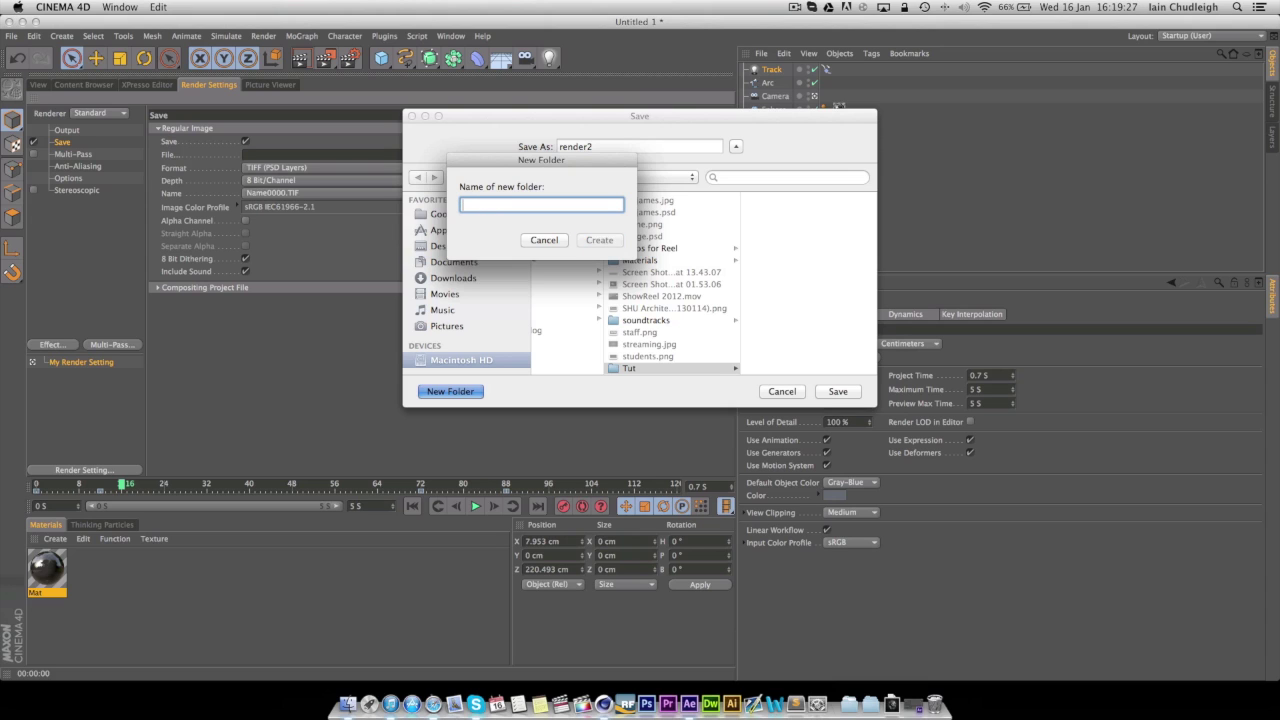
text(NoLight)
key(Return)
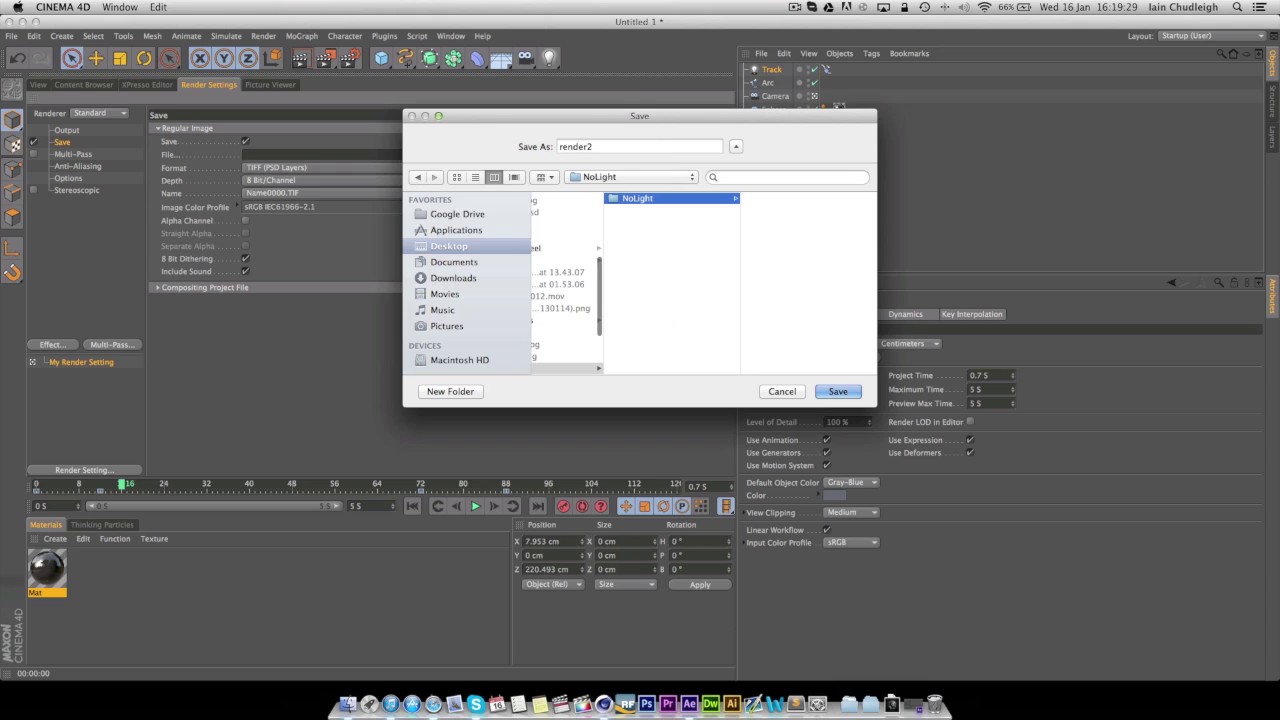
double_click(620, 148)
text(Nolight)
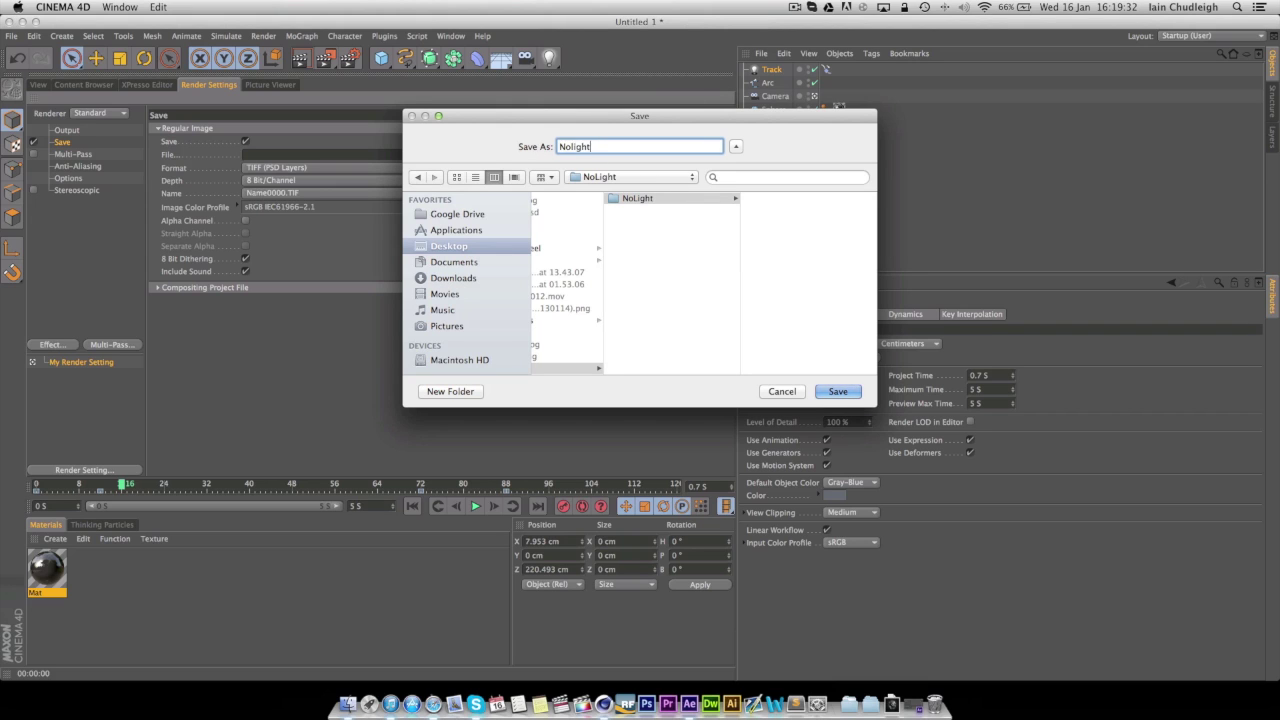
key(Return)
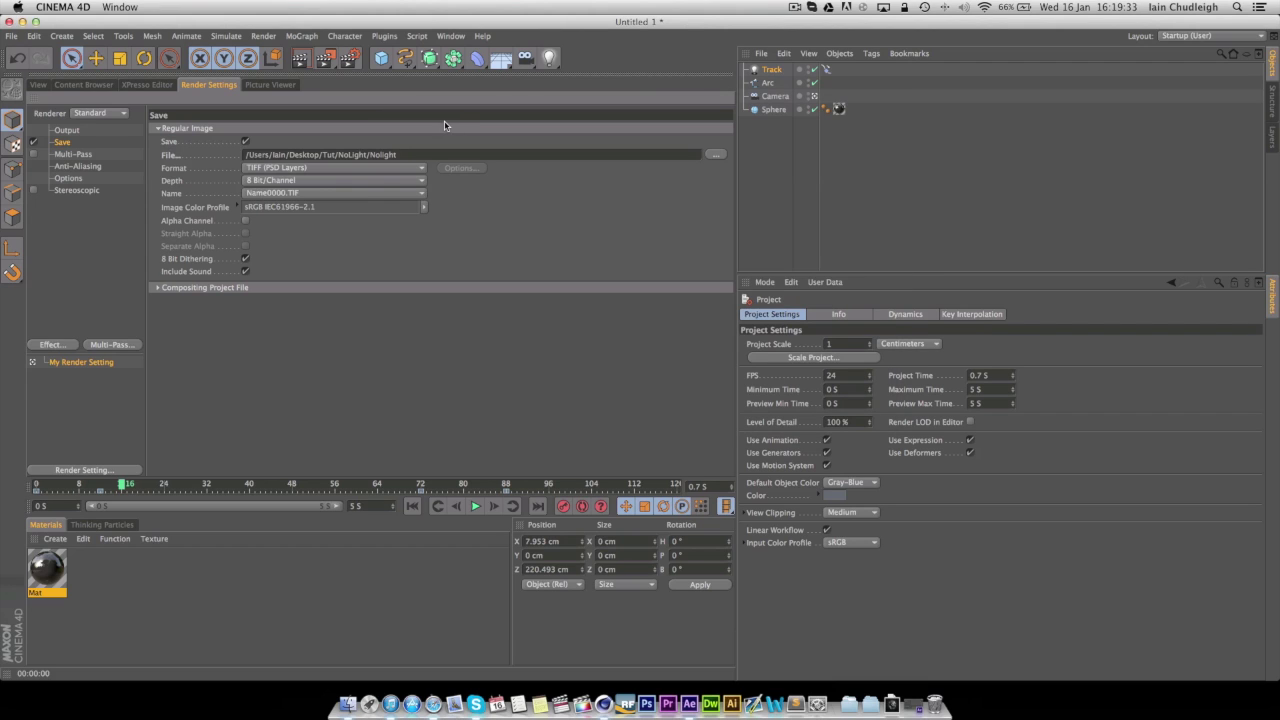
Step: Add an alpha channel and export an After Effects compositing file with relative paths, markers and 3D data
click(245, 221)
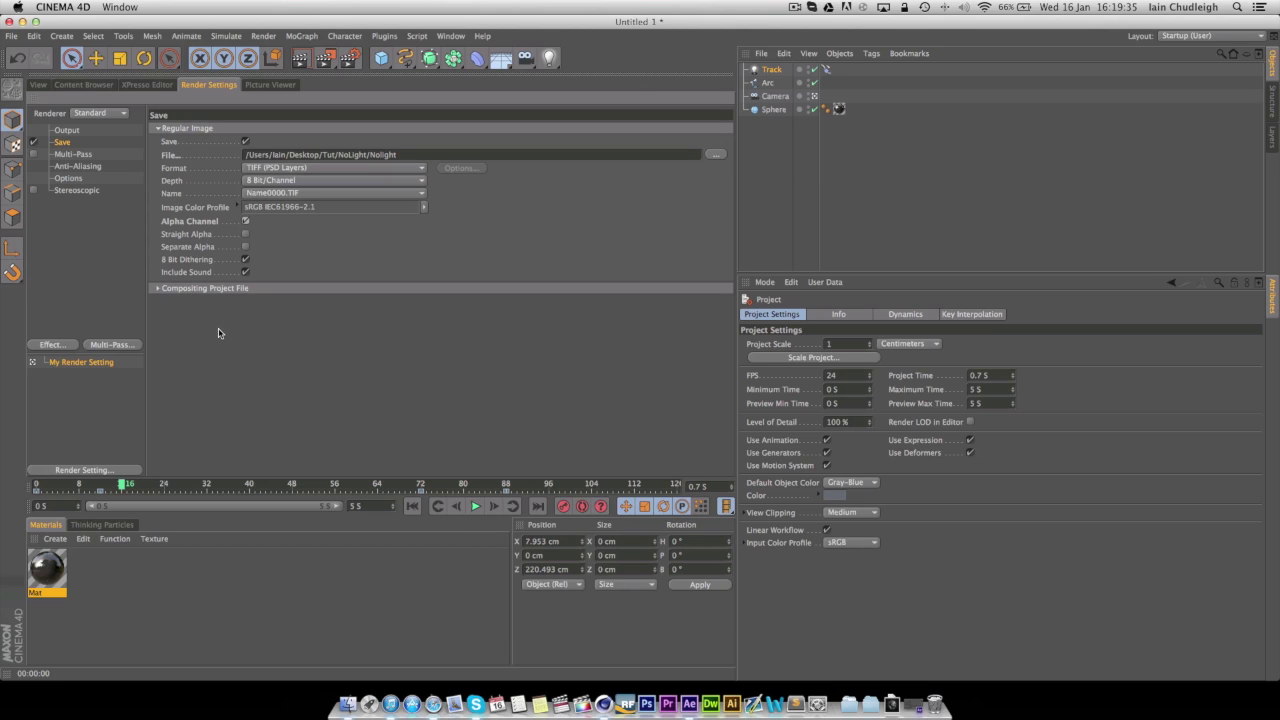
click(157, 289)
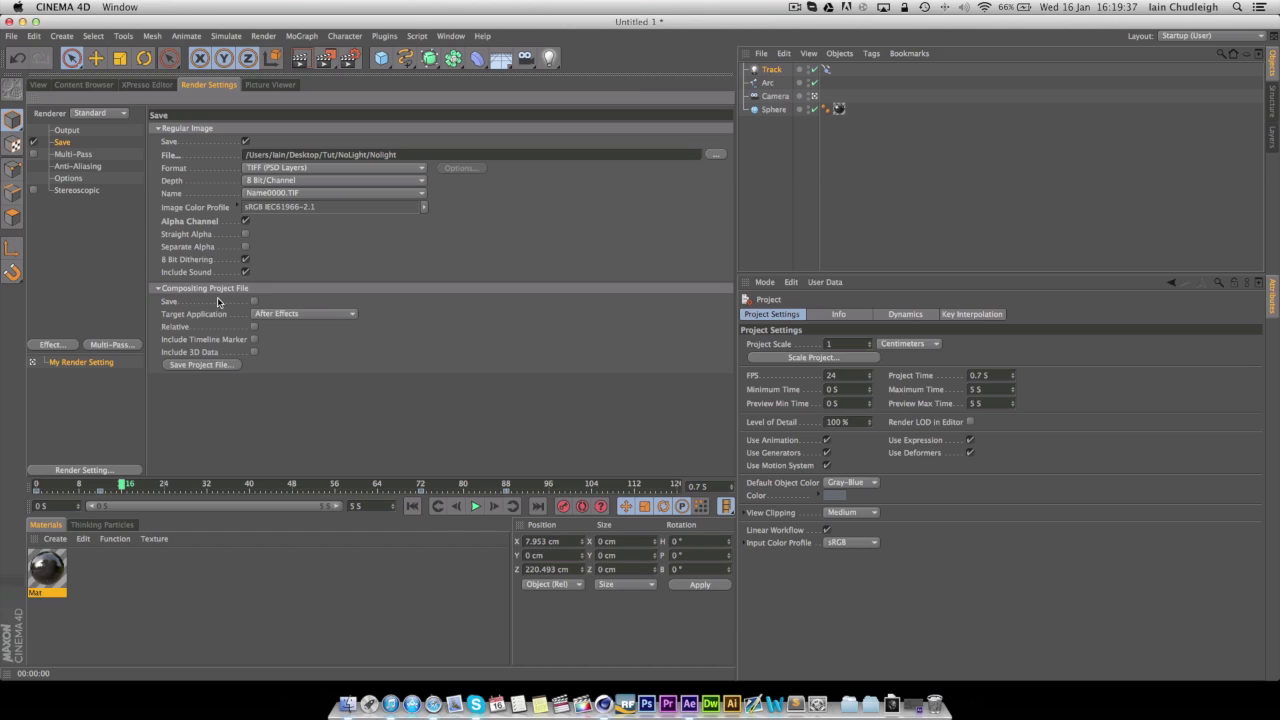
click(254, 302)
click(263, 327)
click(263, 340)
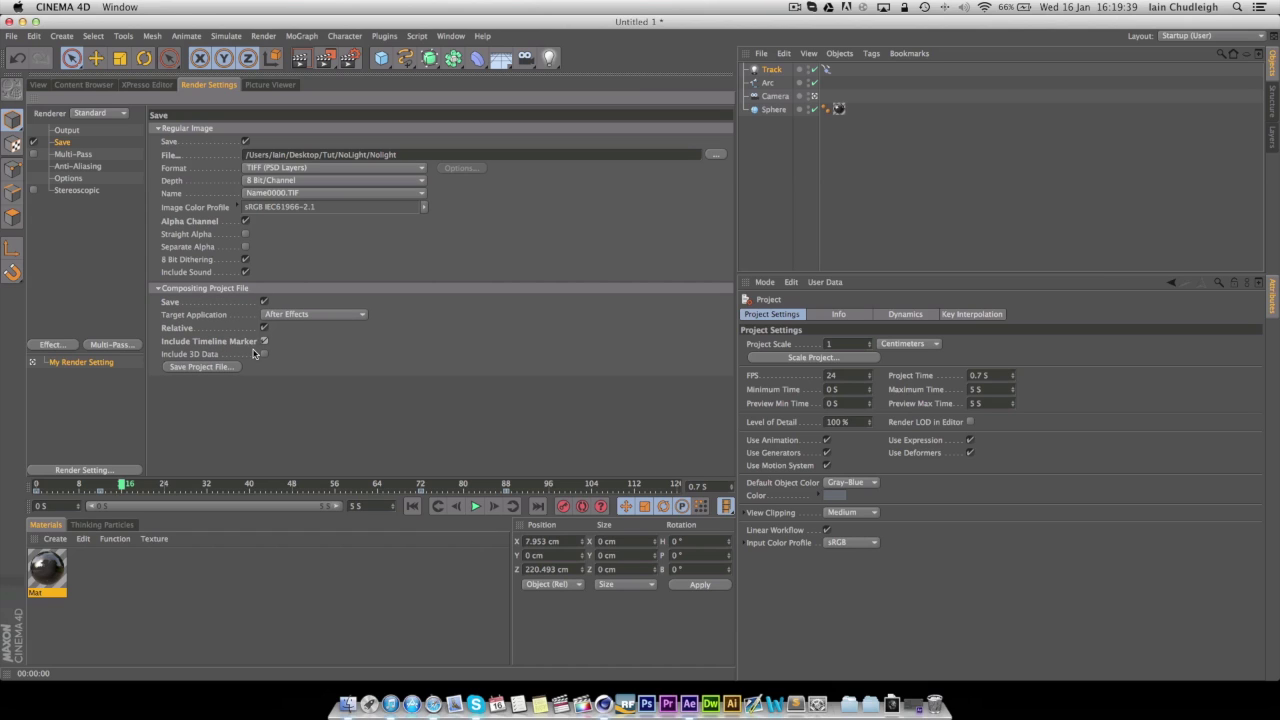
click(263, 354)
click(67, 131)
Step: Save the scene as tut.c4d
key(super+s)
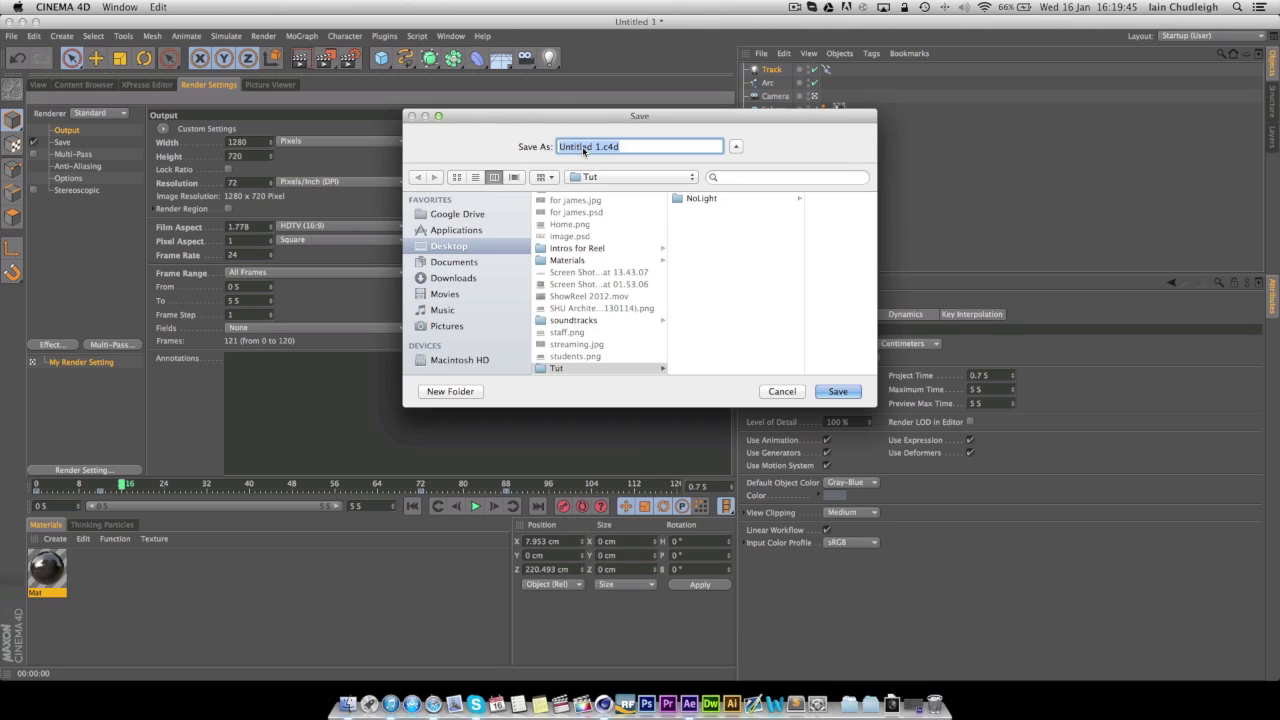
text(tut)
key(Return)
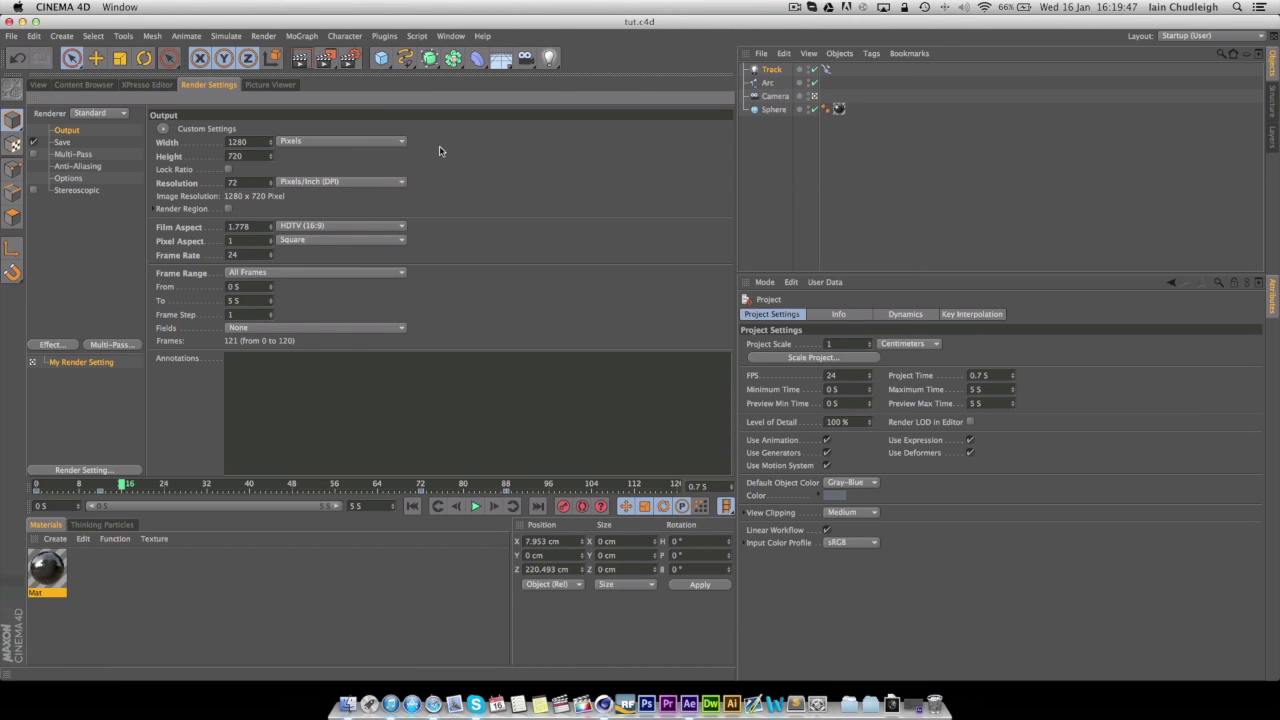
Step: Render all 121 frames to the Picture Viewer, scrub through them, and return to the scene view
click(324, 58)
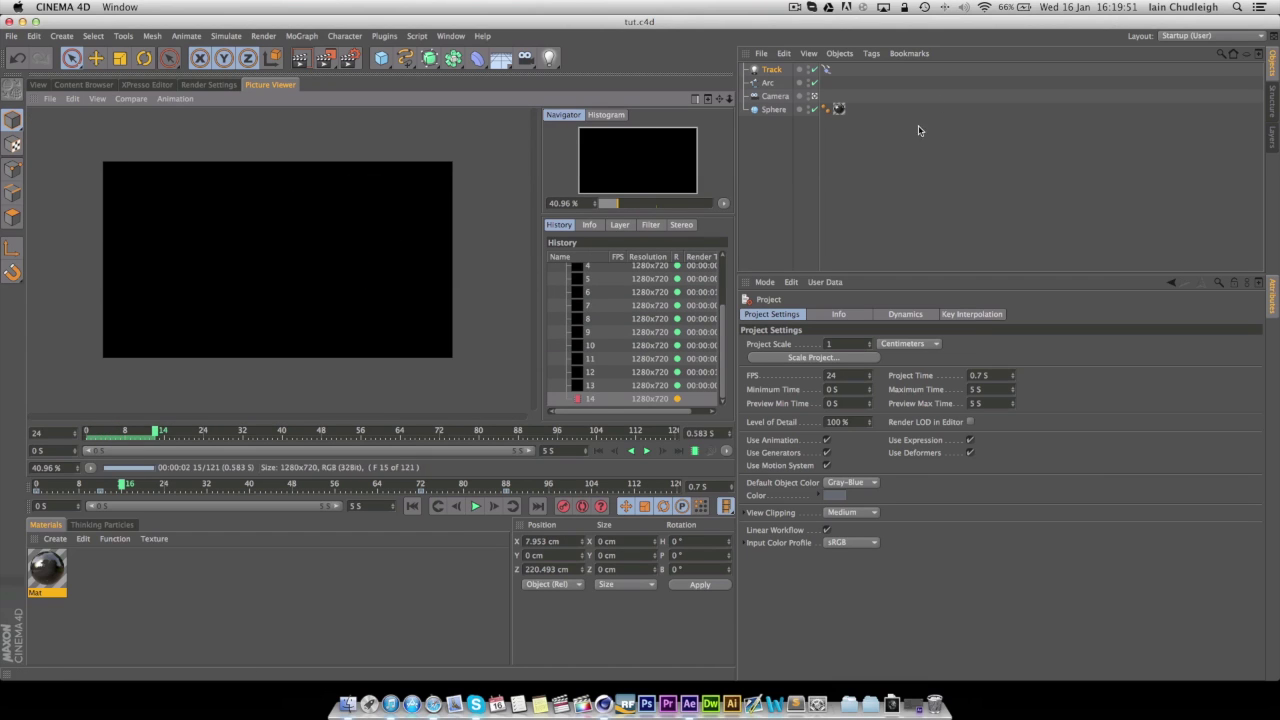
click(794, 7)
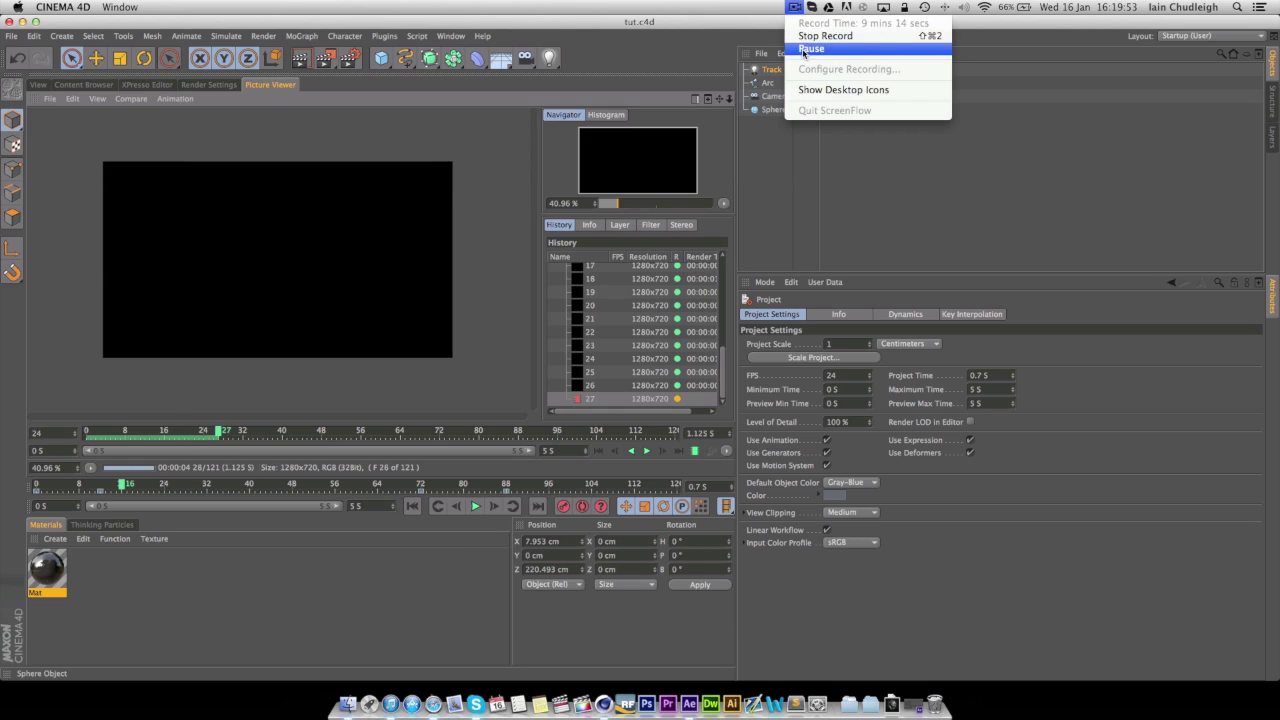
click(810, 48)
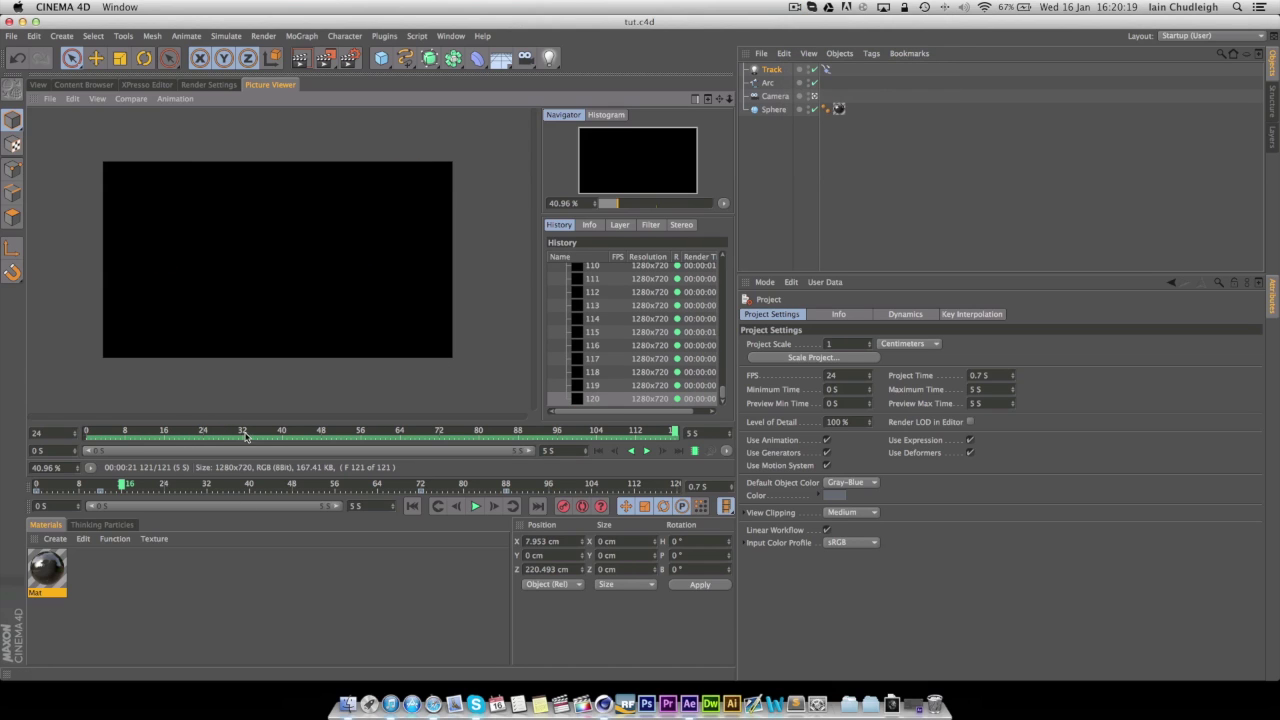
mouse_move(245, 437)
mouse_down()
mouse_move(143, 437)
mouse_move(676, 437)
mouse_up()
click(38, 85)
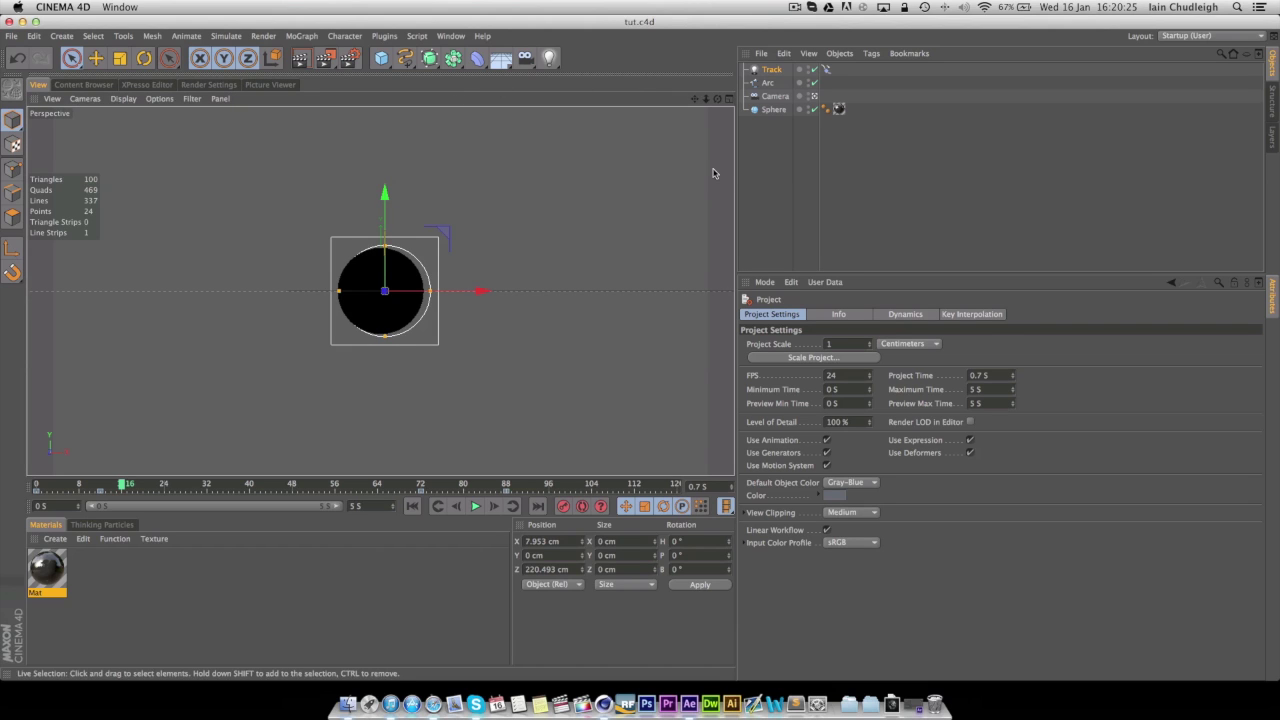
Step: Delete the Track light and the Arc object
click(768, 70)
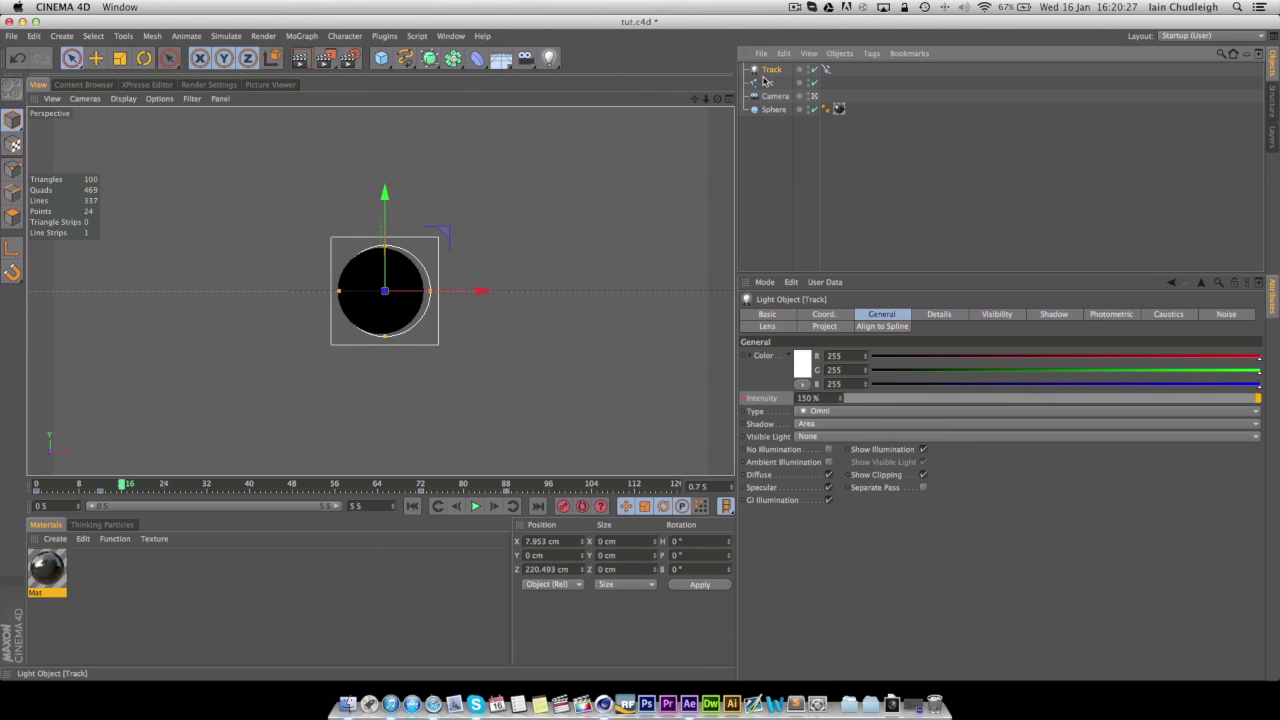
key(Delete)
click(764, 71)
key(Delete)
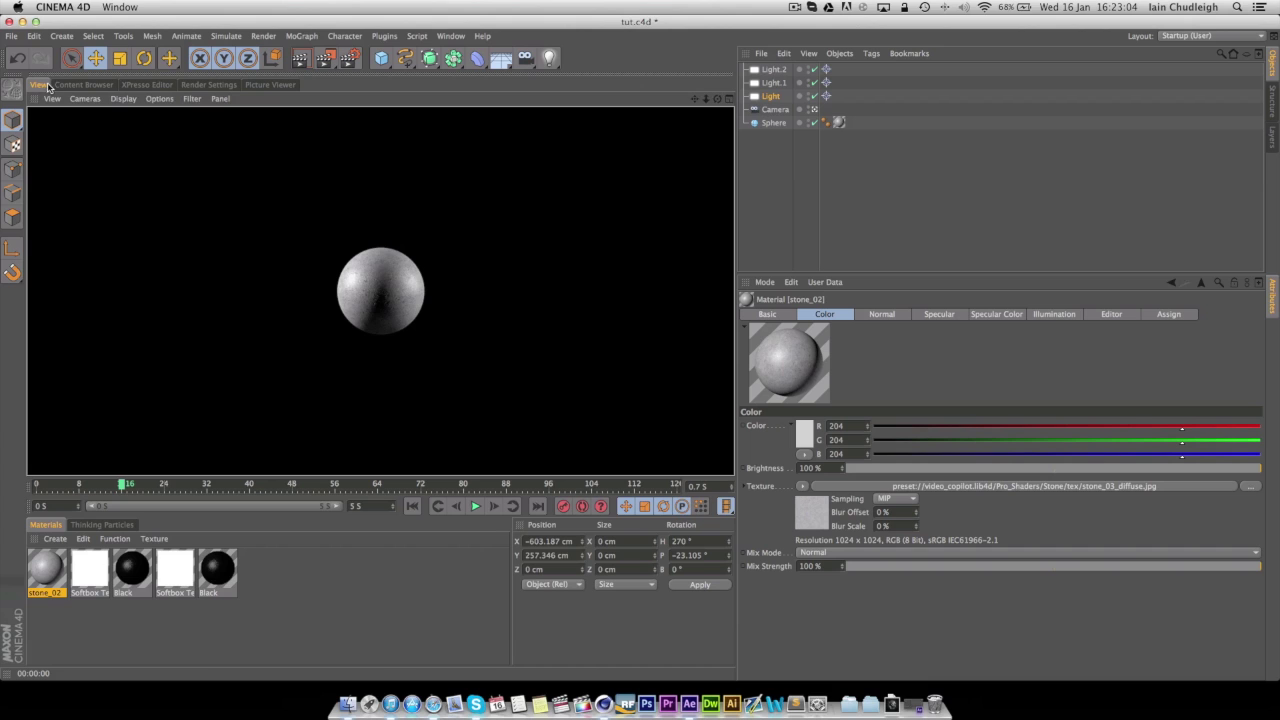
Step: Select the three area lights and render a preview of the lit sphere
click(770, 68)
shift+click(770, 95)
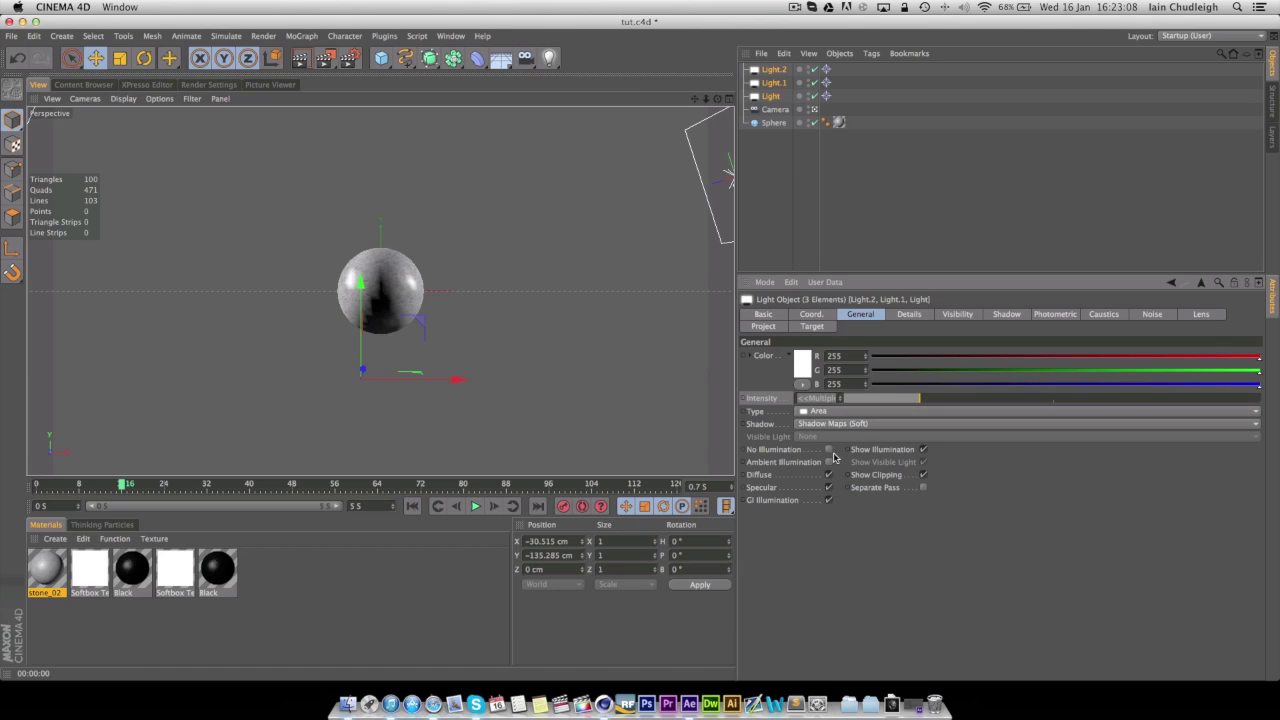
key(ctrl+r)
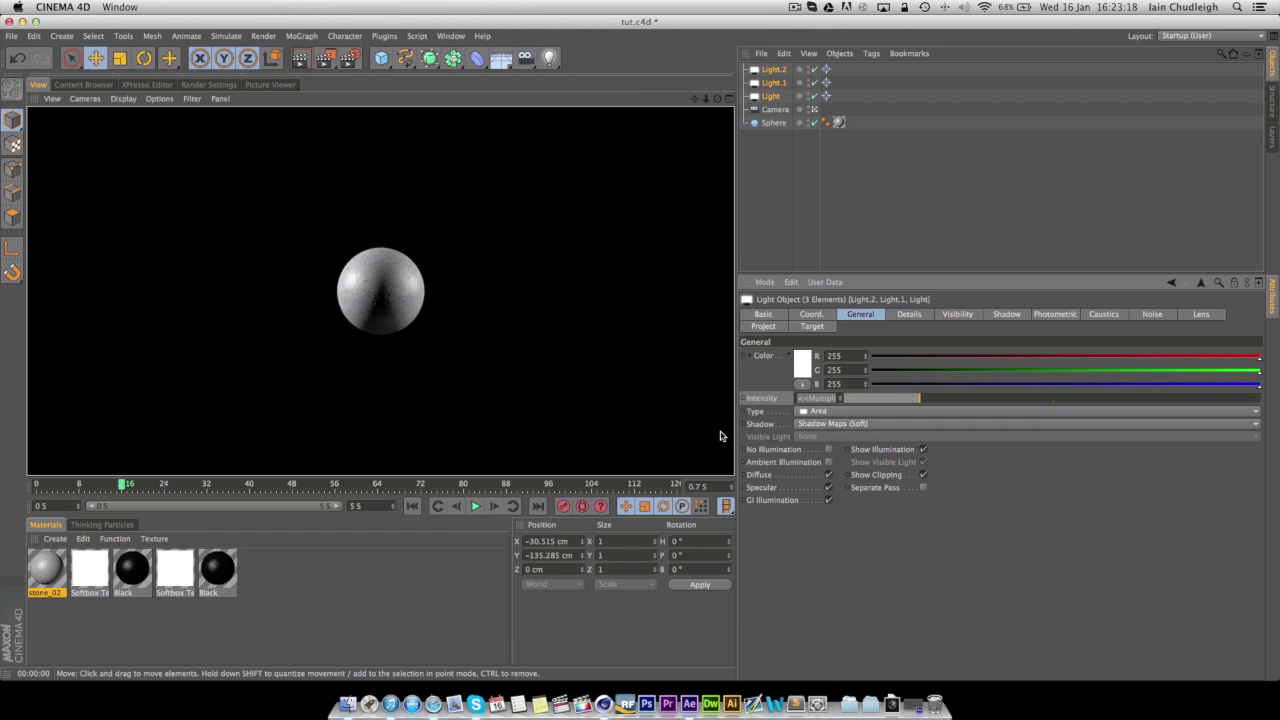
Step: Turn off compositing project file export and render only the current frame
click(352, 62)
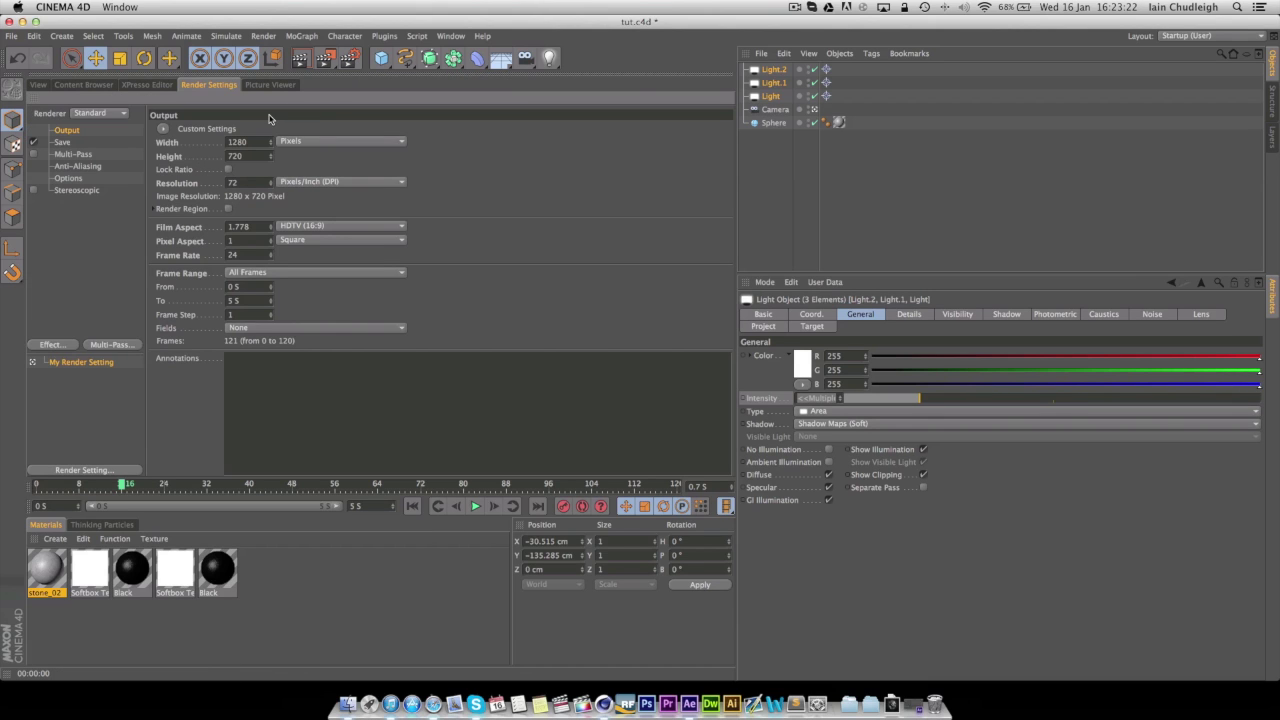
click(112, 148)
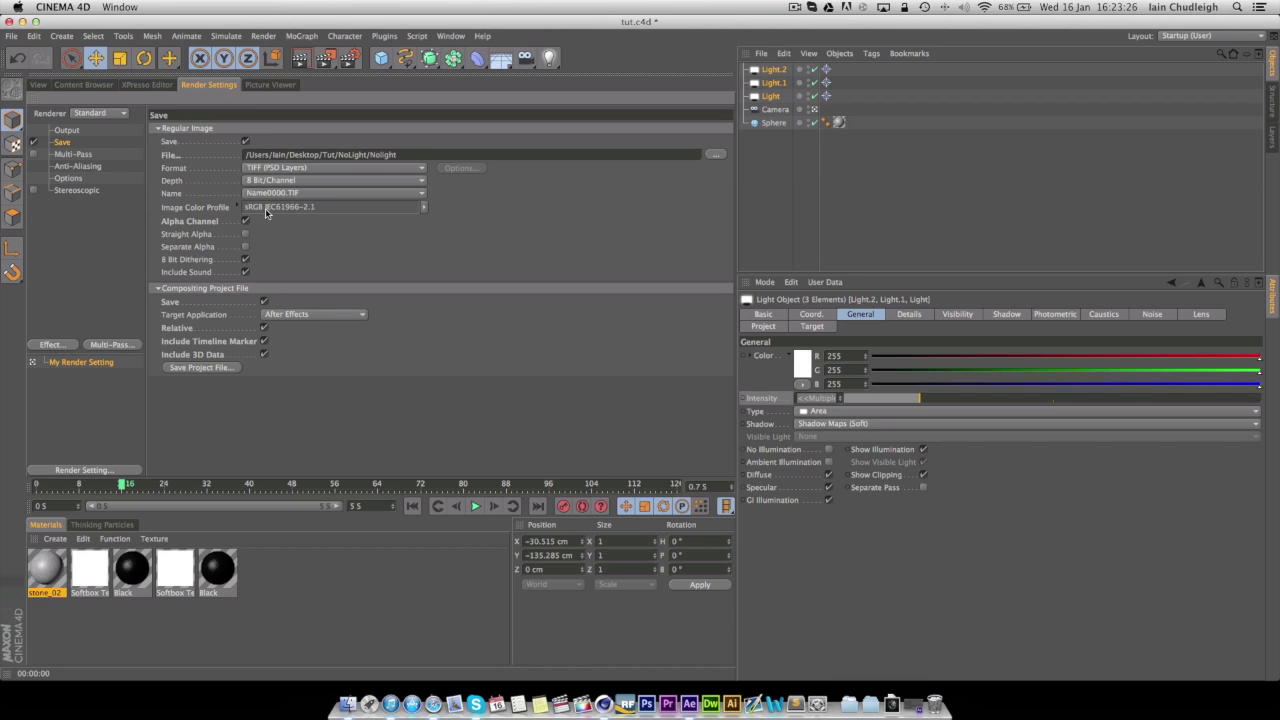
click(265, 302)
click(265, 328)
click(264, 341)
click(264, 354)
click(65, 131)
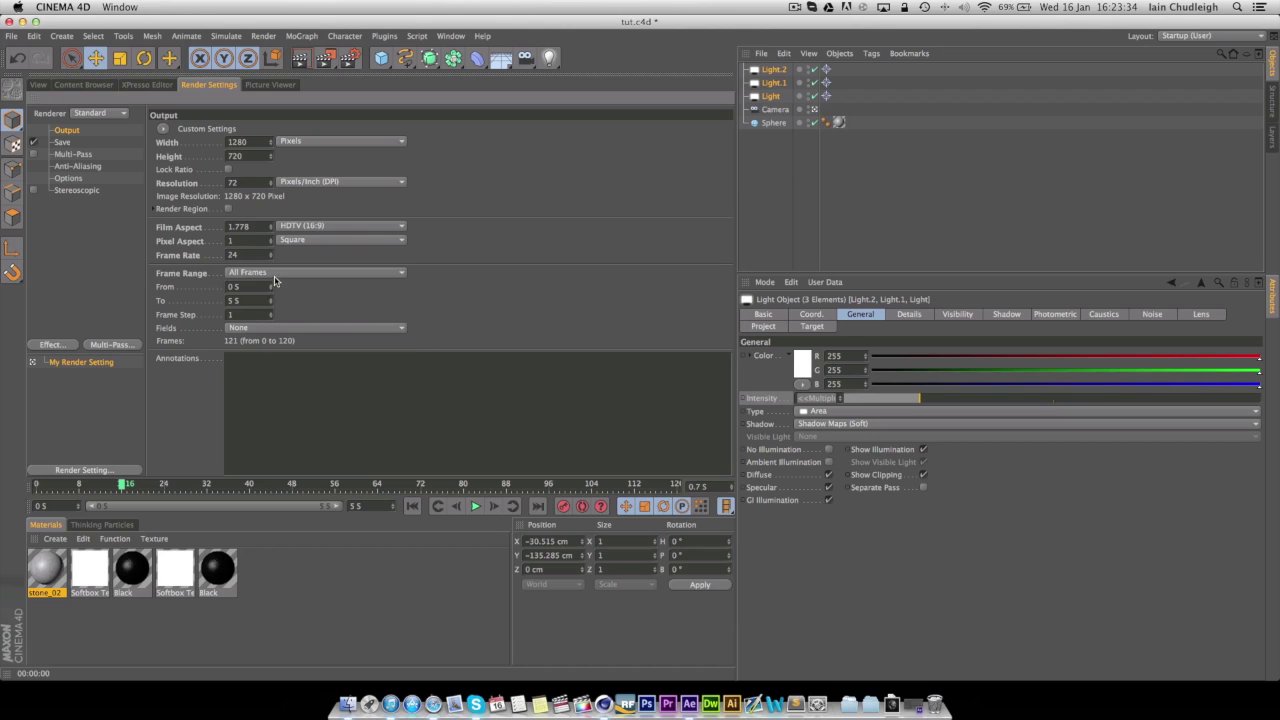
click(274, 279)
click(268, 297)
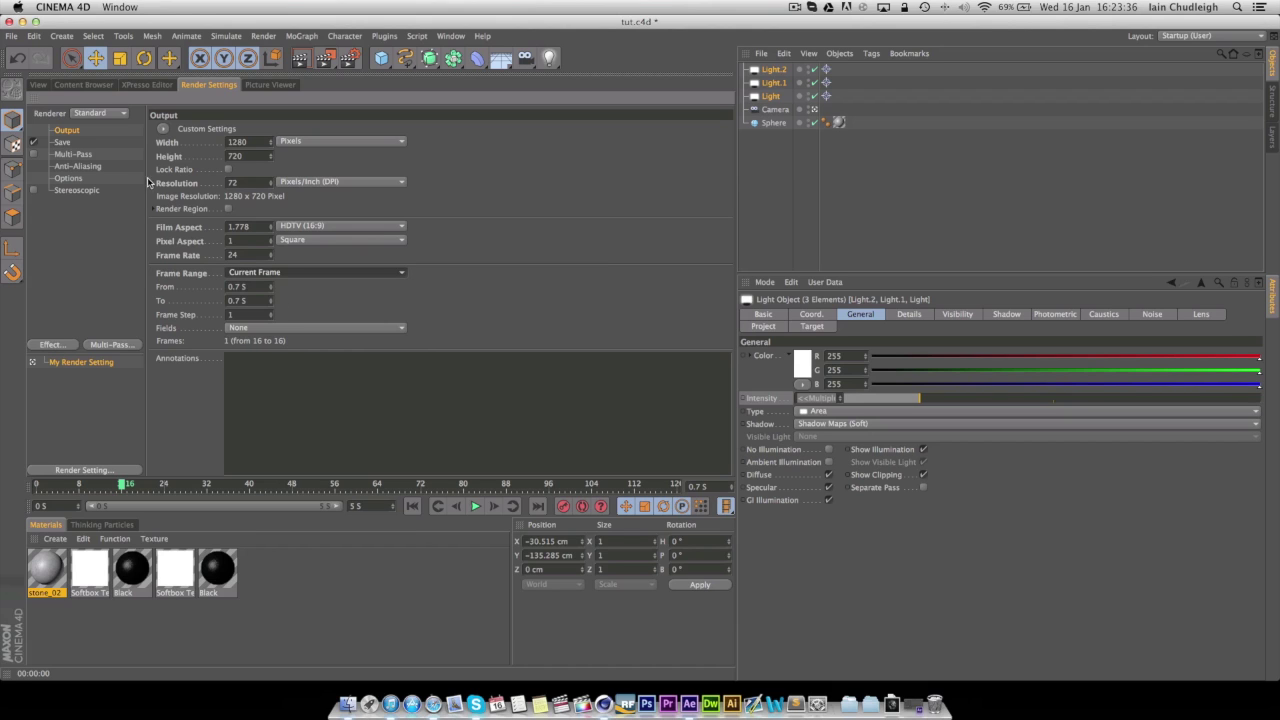
Step: Save renders as PNG files named Light in Tut, render the still, and hide Cinema 4D
click(62, 142)
click(716, 155)
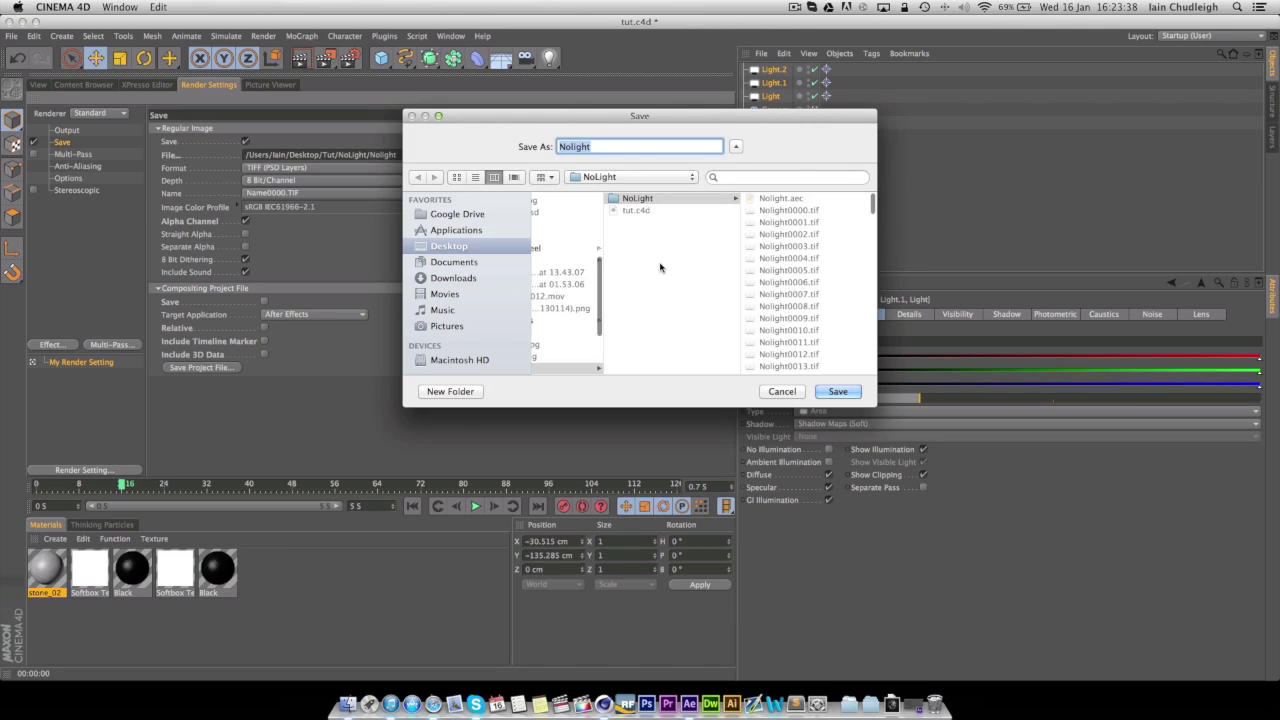
click(610, 148)
double_click(607, 148)
text(Light)
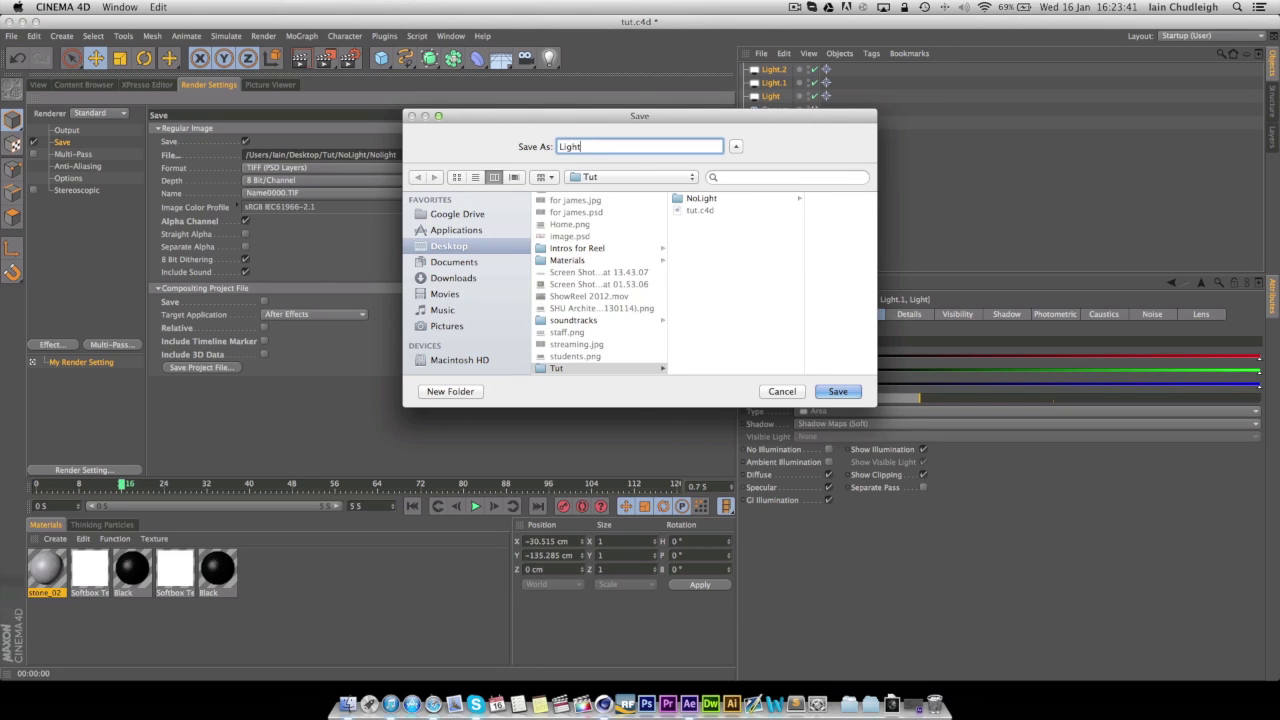
key(Return)
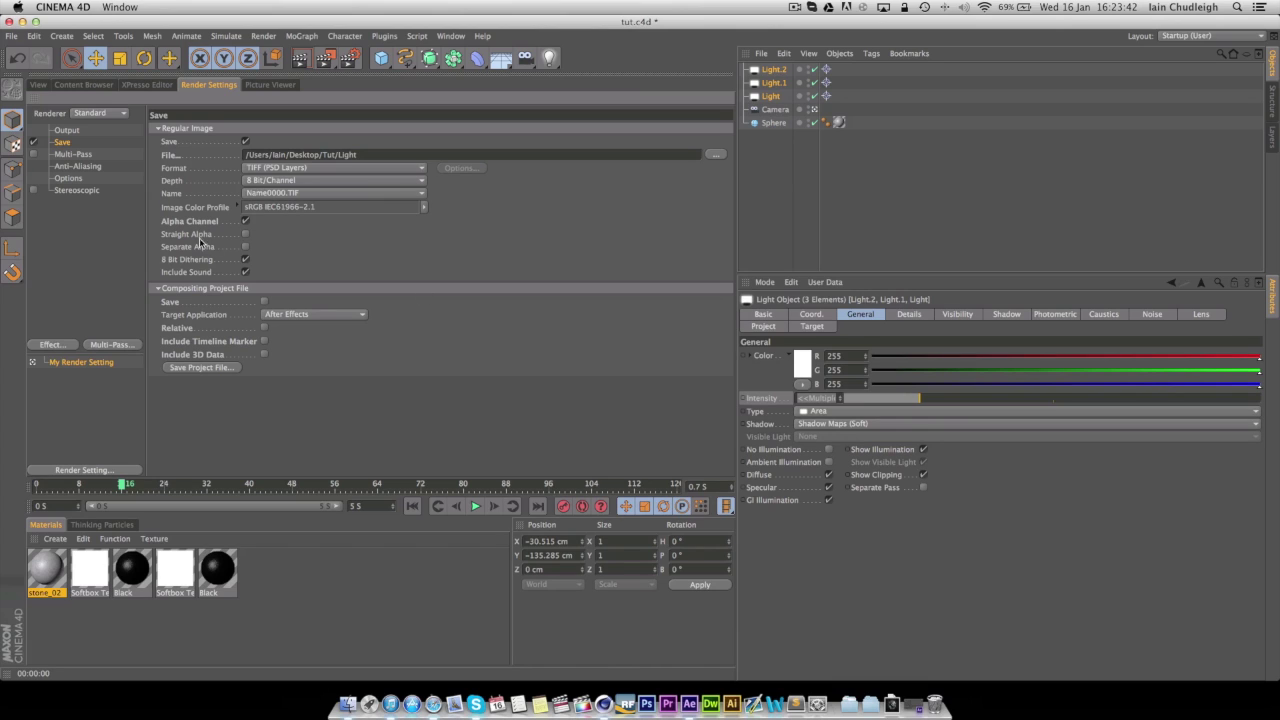
click(292, 170)
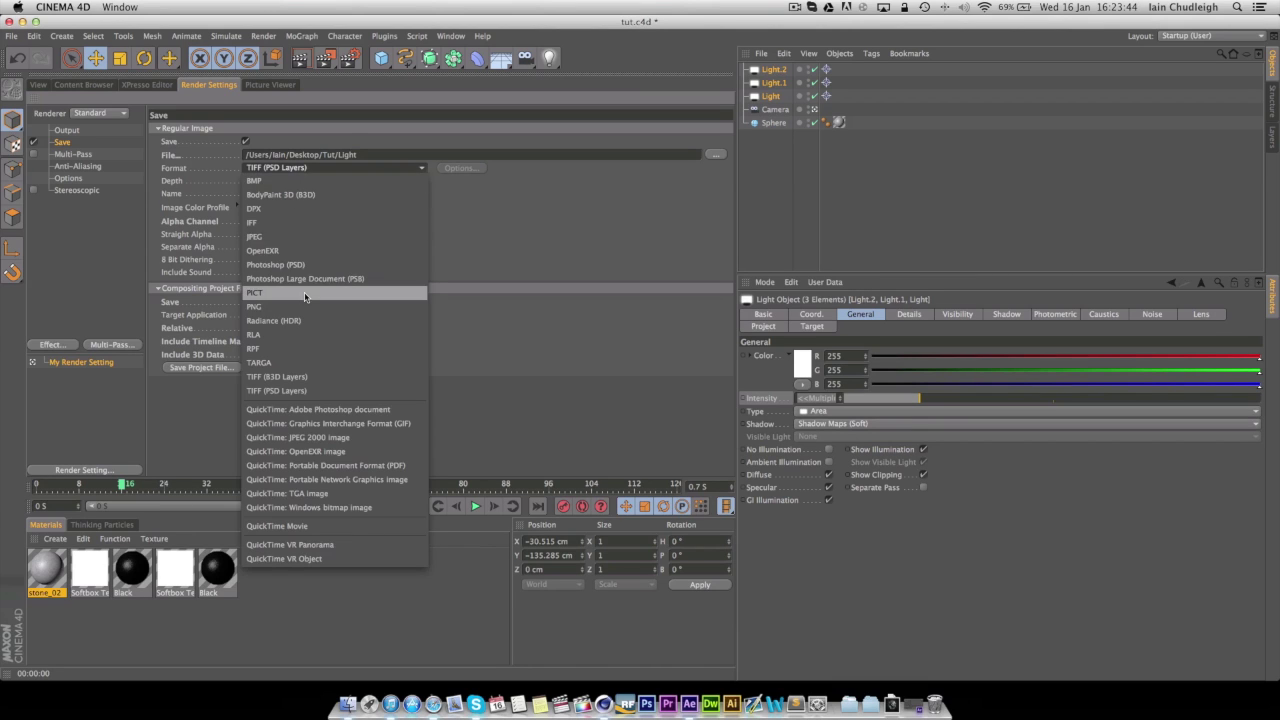
click(290, 307)
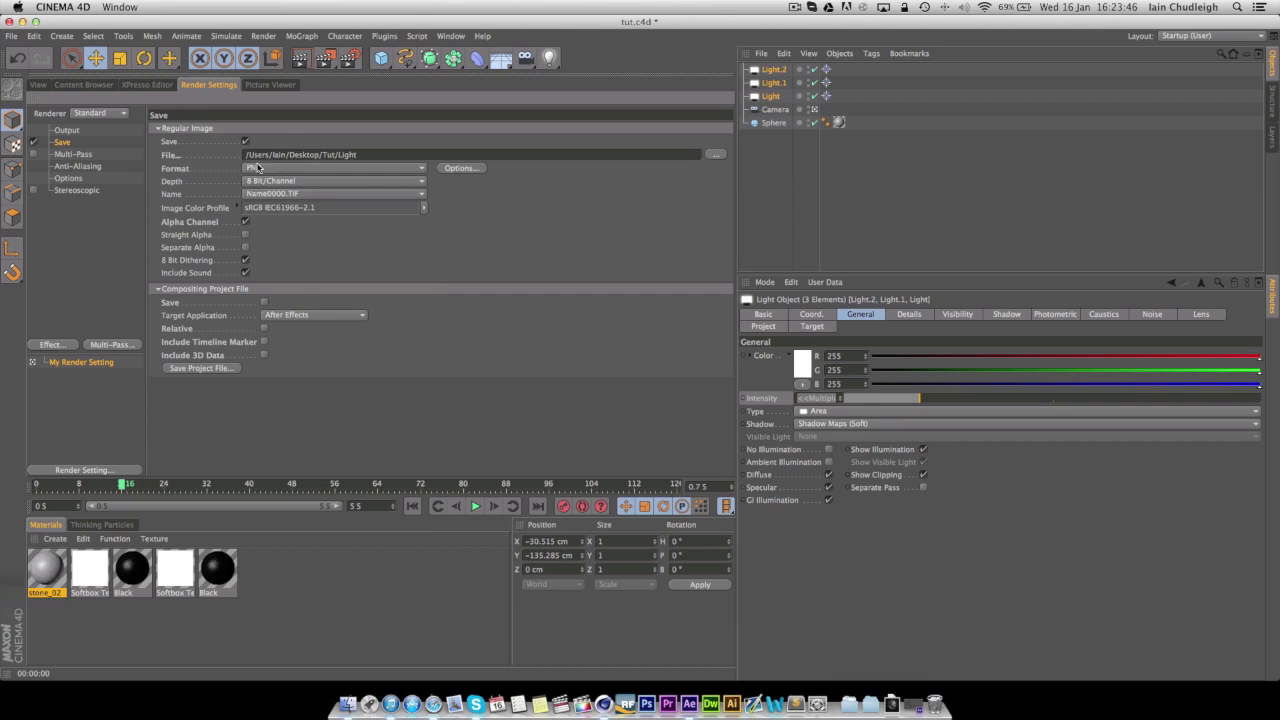
click(325, 58)
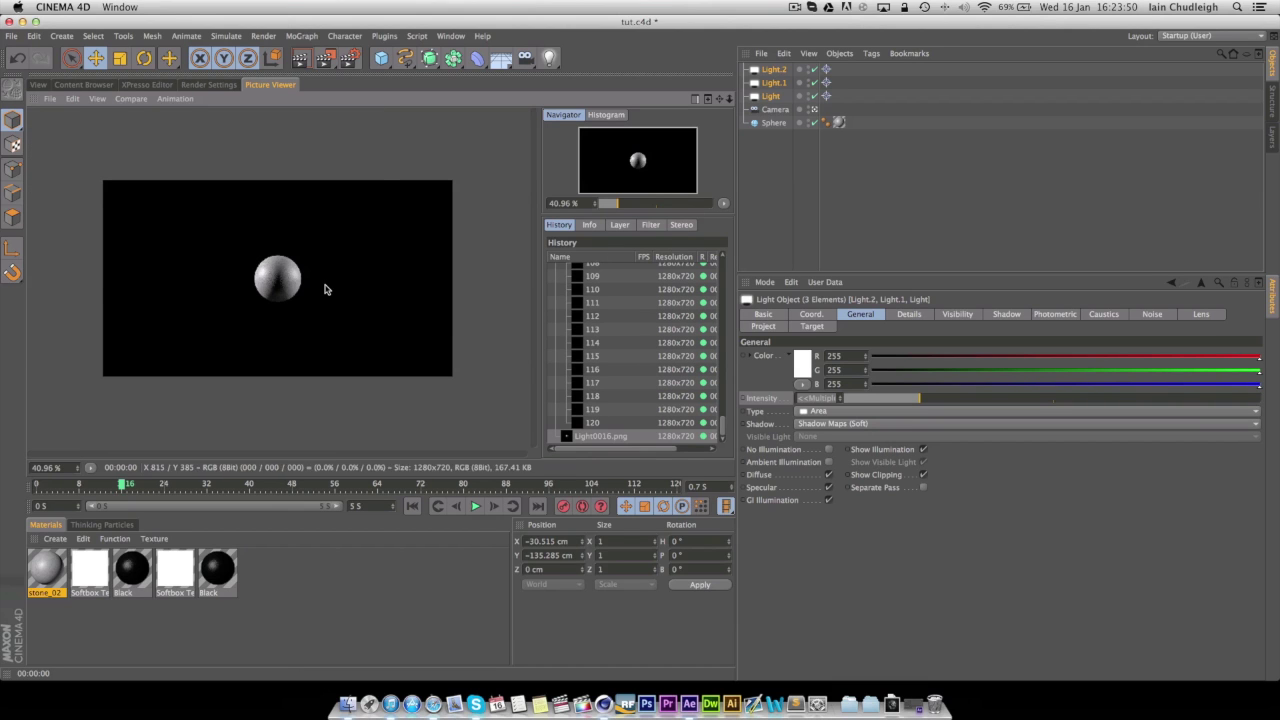
key(super+h)
Step: Launch After Effects and import Tut/NoLight/Nolight.aec
click(689, 704)
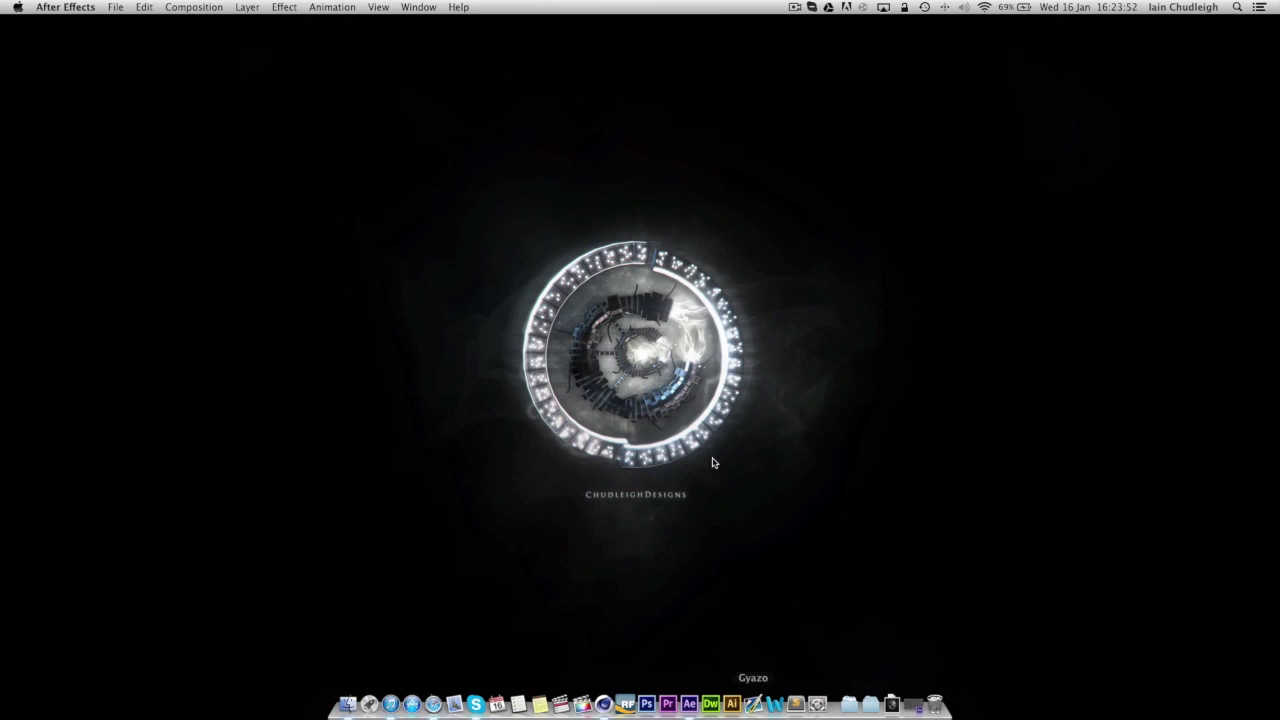
double_click(127, 194)
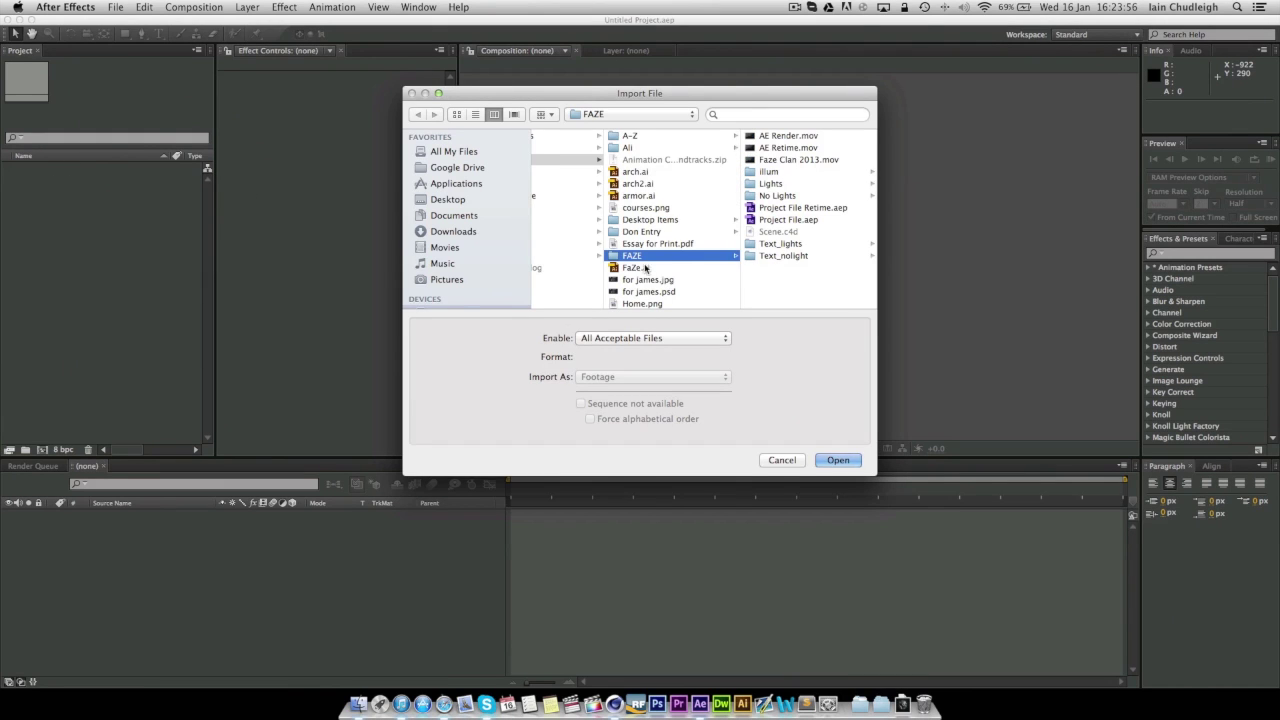
scroll(645, 270, down, 5)
click(629, 299)
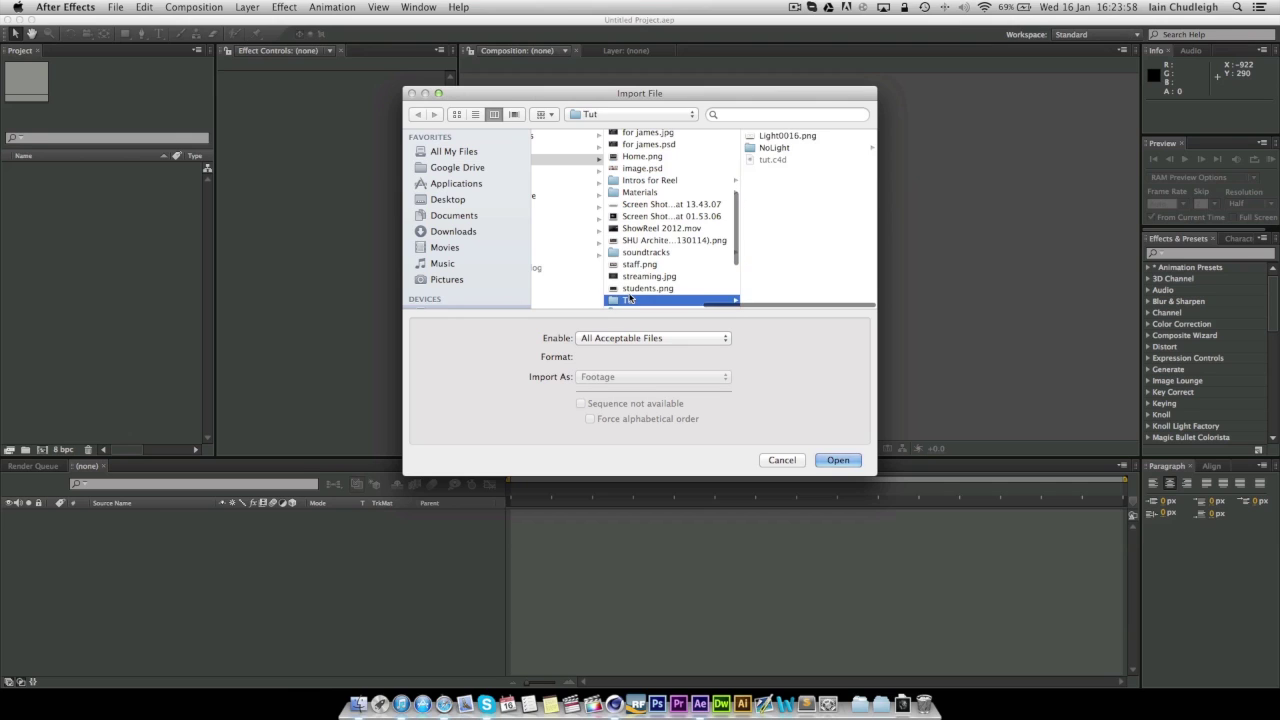
click(770, 153)
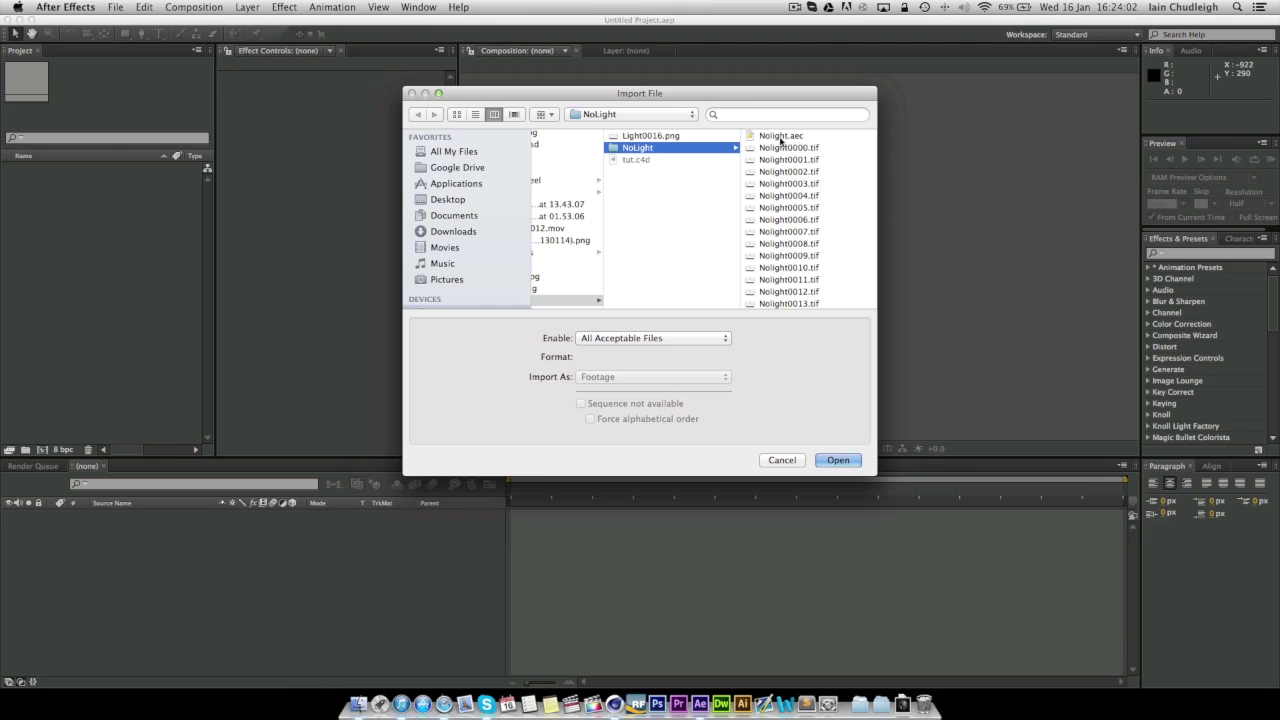
click(777, 137)
double_click(776, 136)
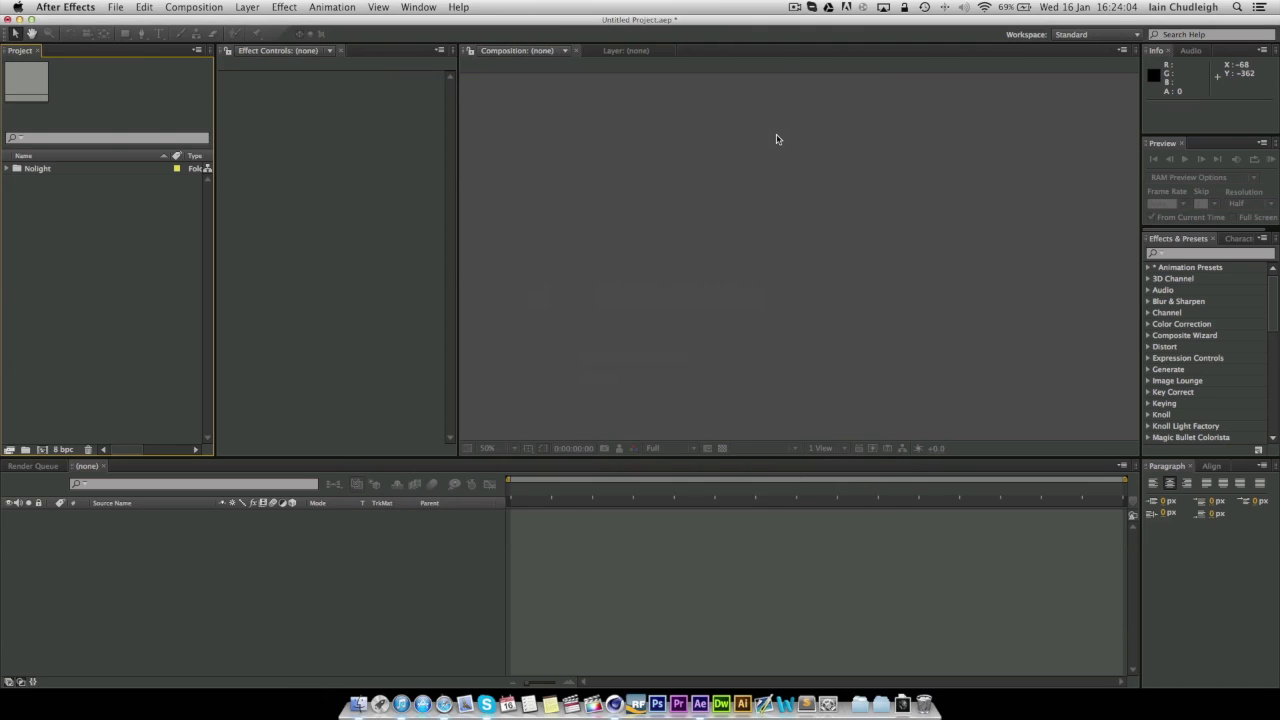
Step: Import the Light0016.png still from the Tut folder
double_click(54, 213)
click(610, 114)
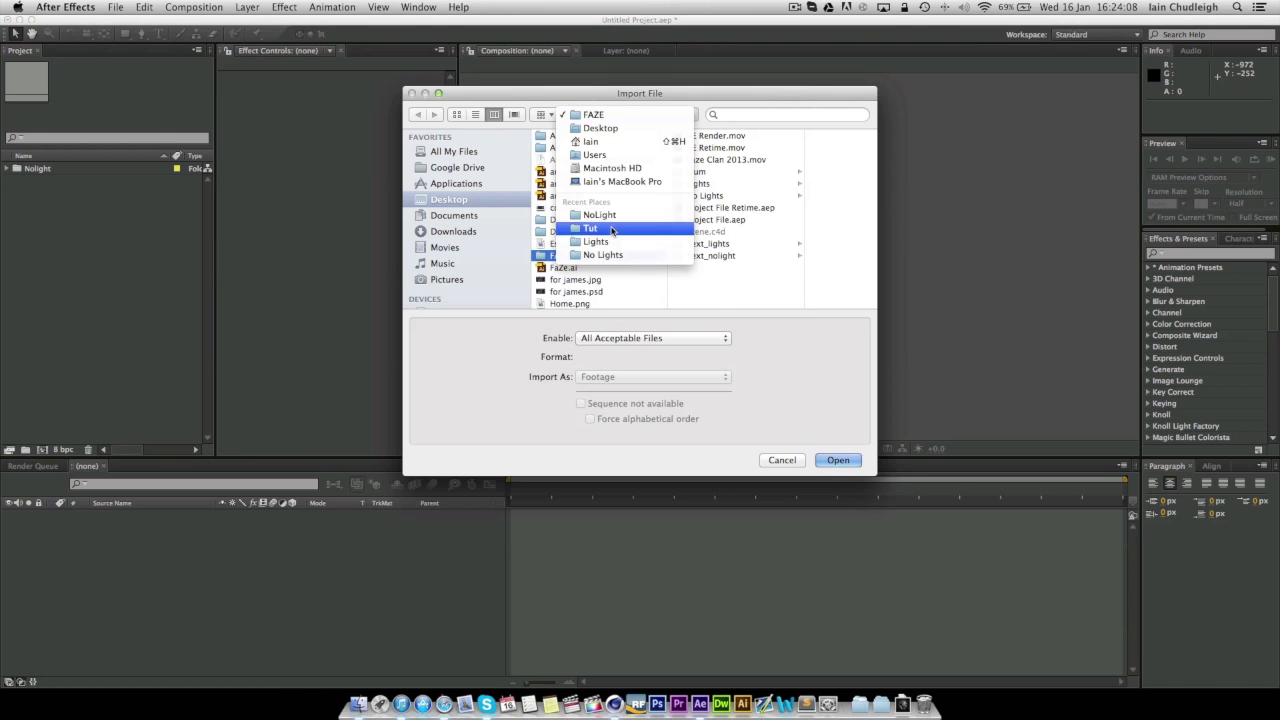
click(610, 214)
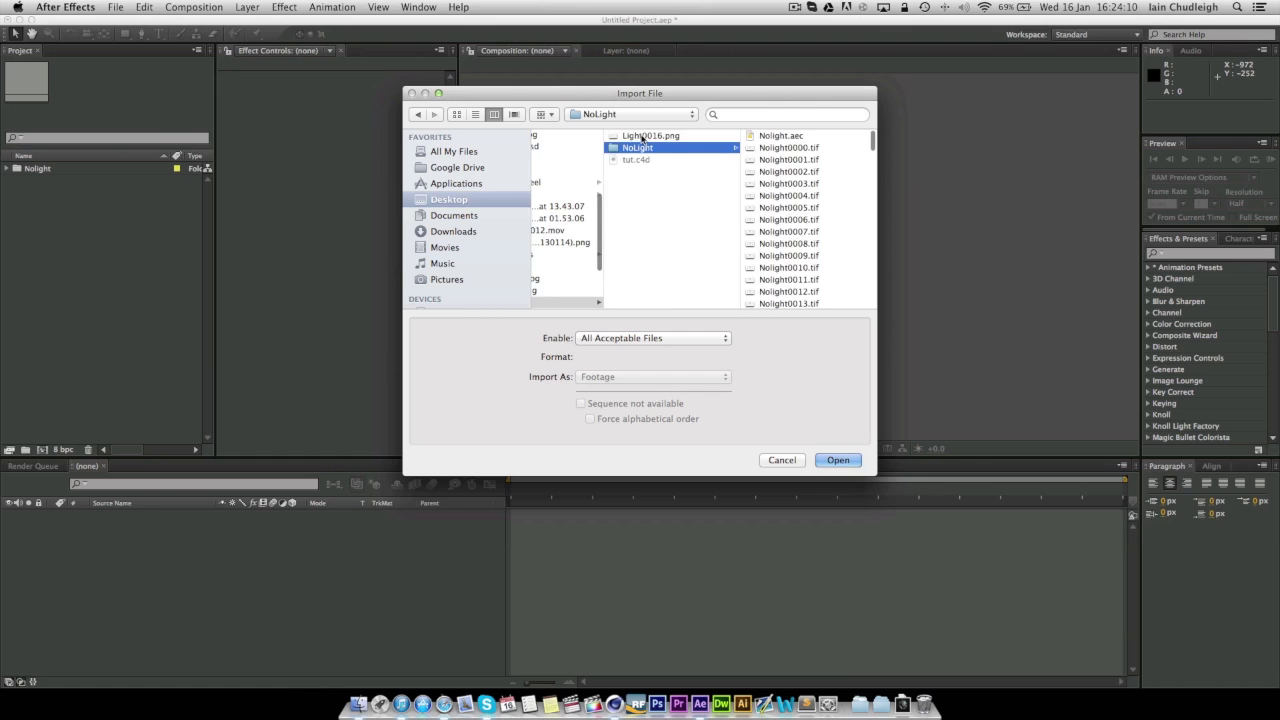
double_click(641, 138)
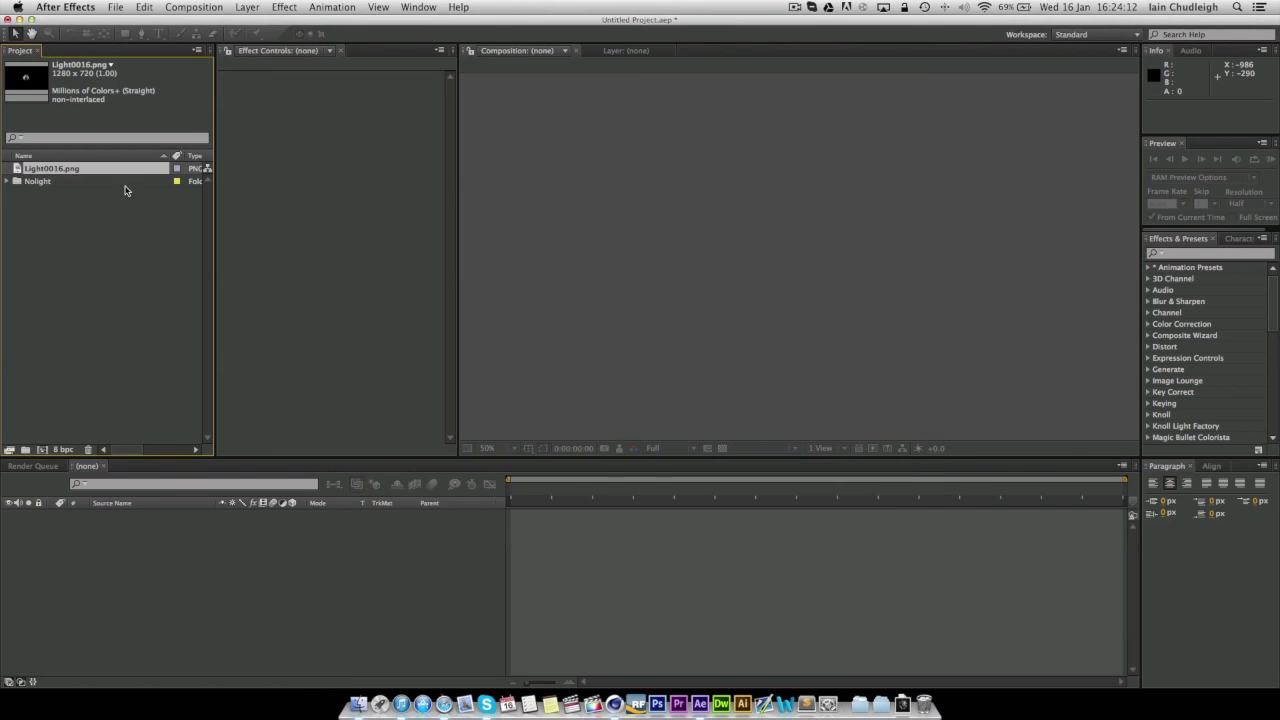
Step: Open the Nolight composition from the imported folder and preview the animation
click(8, 182)
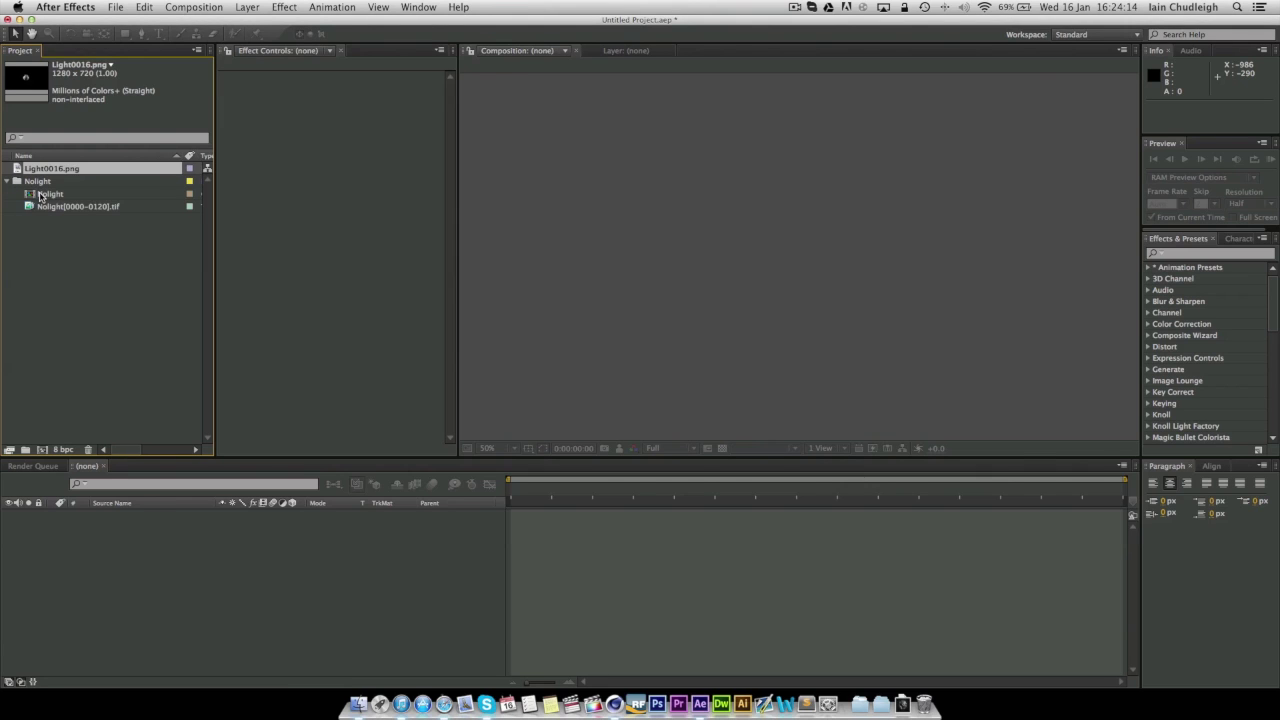
double_click(45, 194)
drag(520, 495, 685, 527)
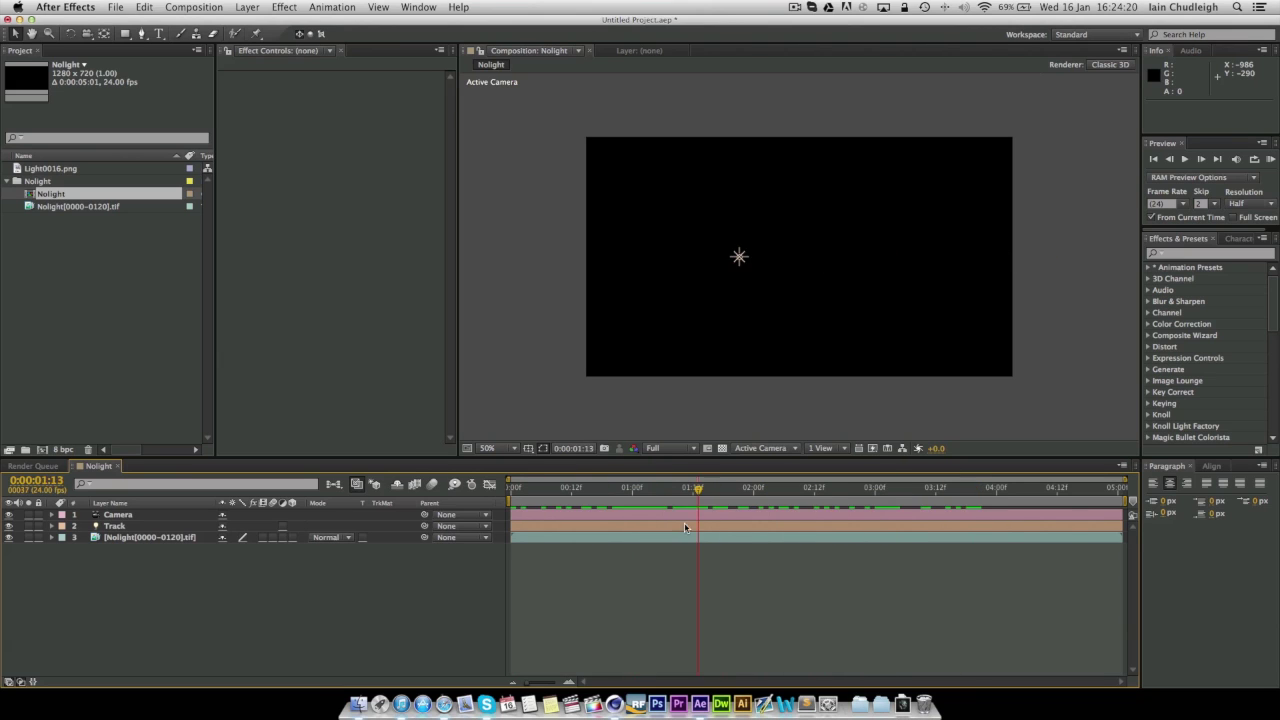
Step: Add Light0016.png as a hidden layer in the timeline and return to 0:00
drag(52, 172, 130, 532)
drag(541, 495, 572, 514)
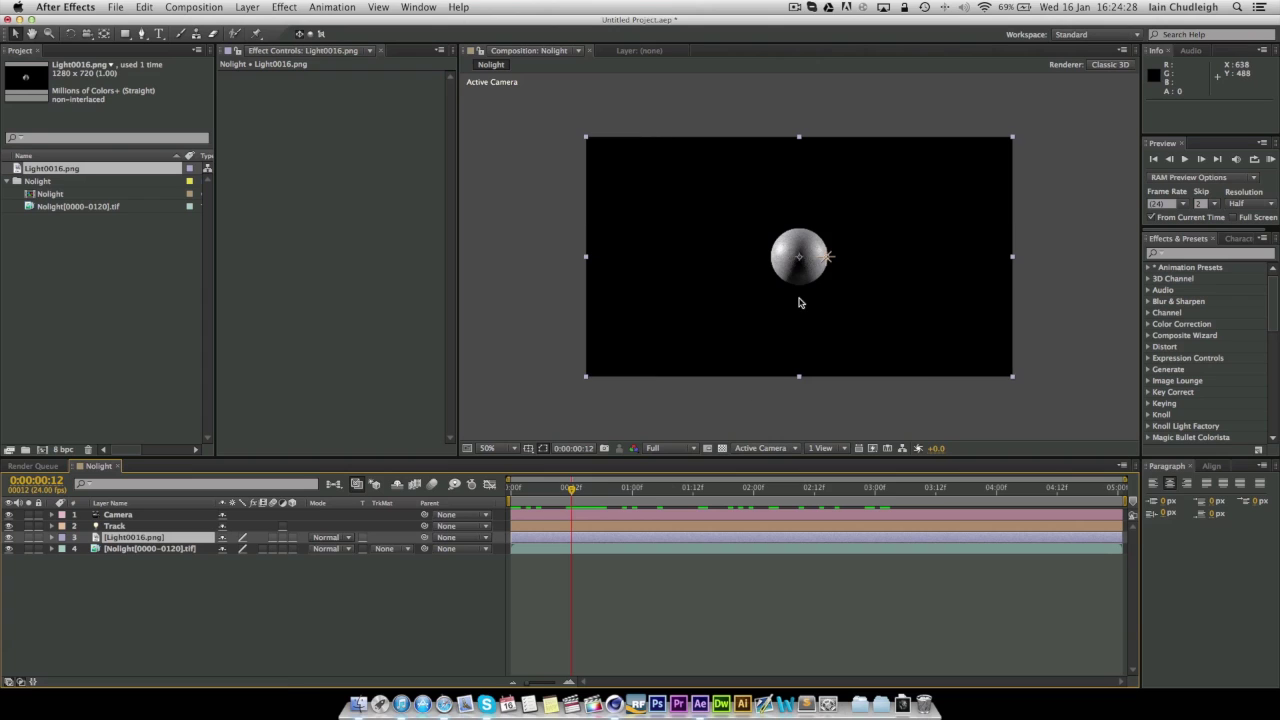
click(10, 538)
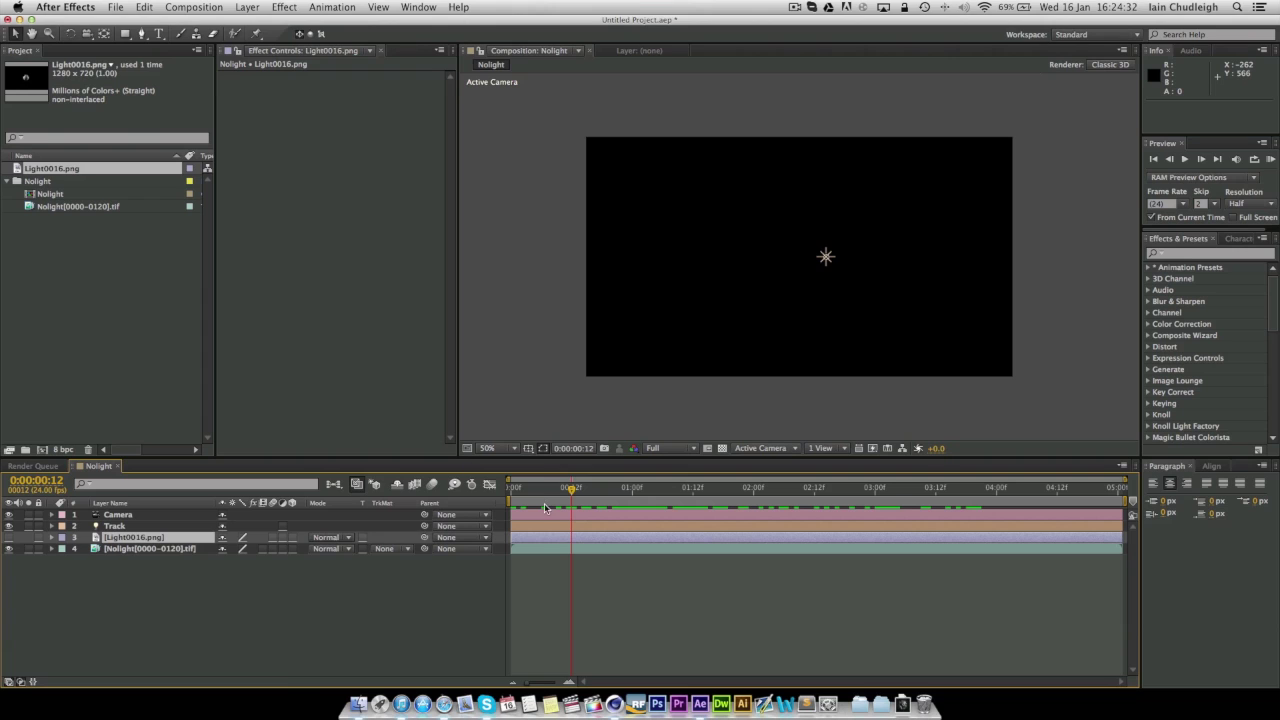
drag(557, 489, 508, 489)
Step: Create a new black solid and apply the Particular effect to it
right_click(235, 544)
mouse_move(257, 553)
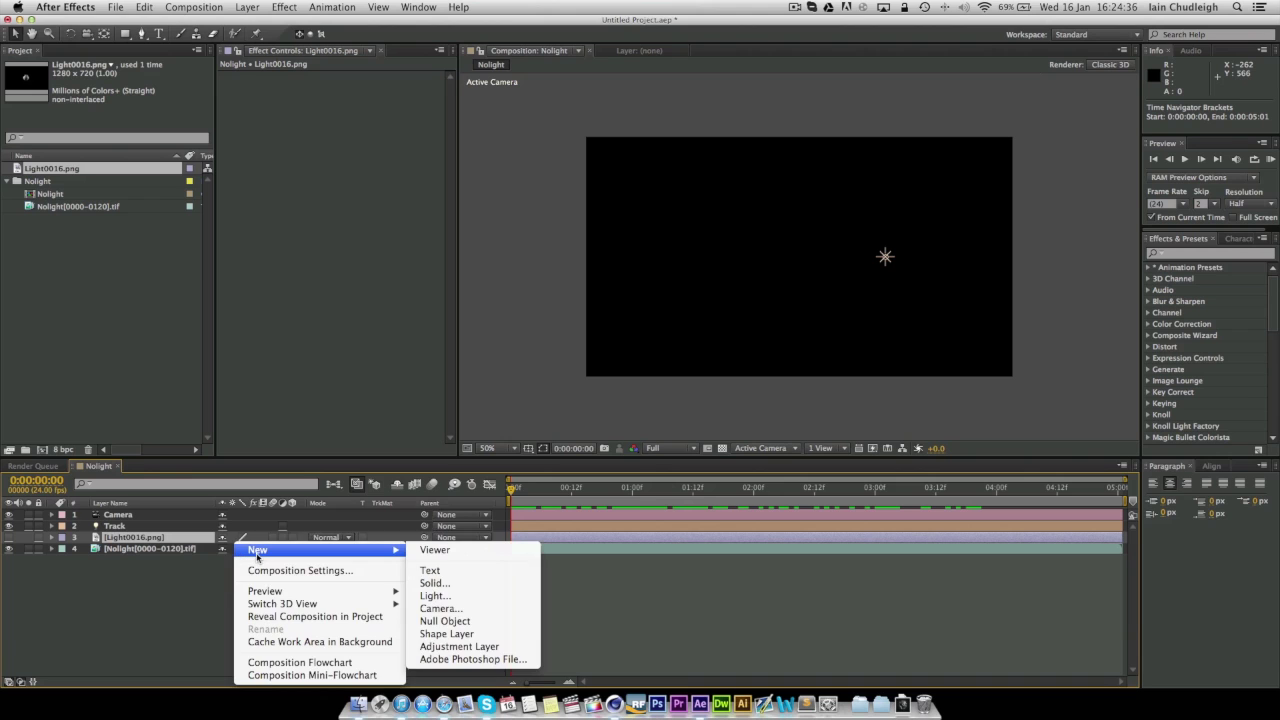
click(440, 582)
key(Return)
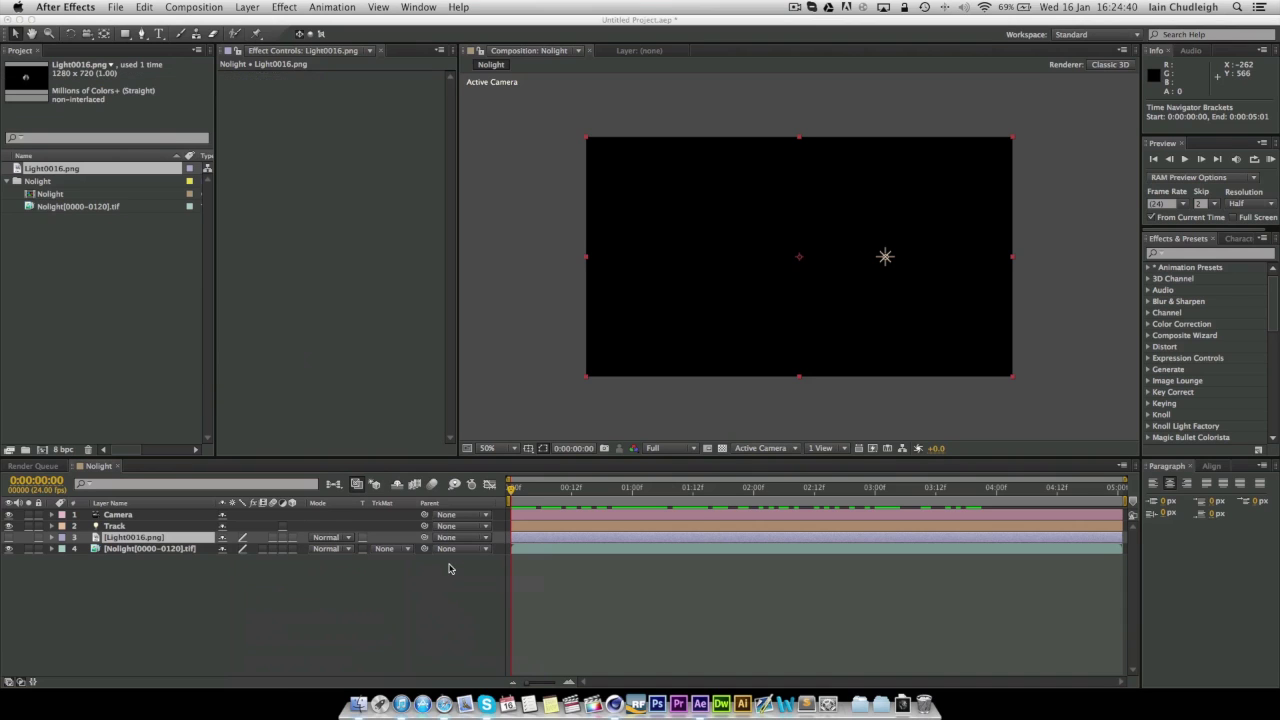
click(1205, 253)
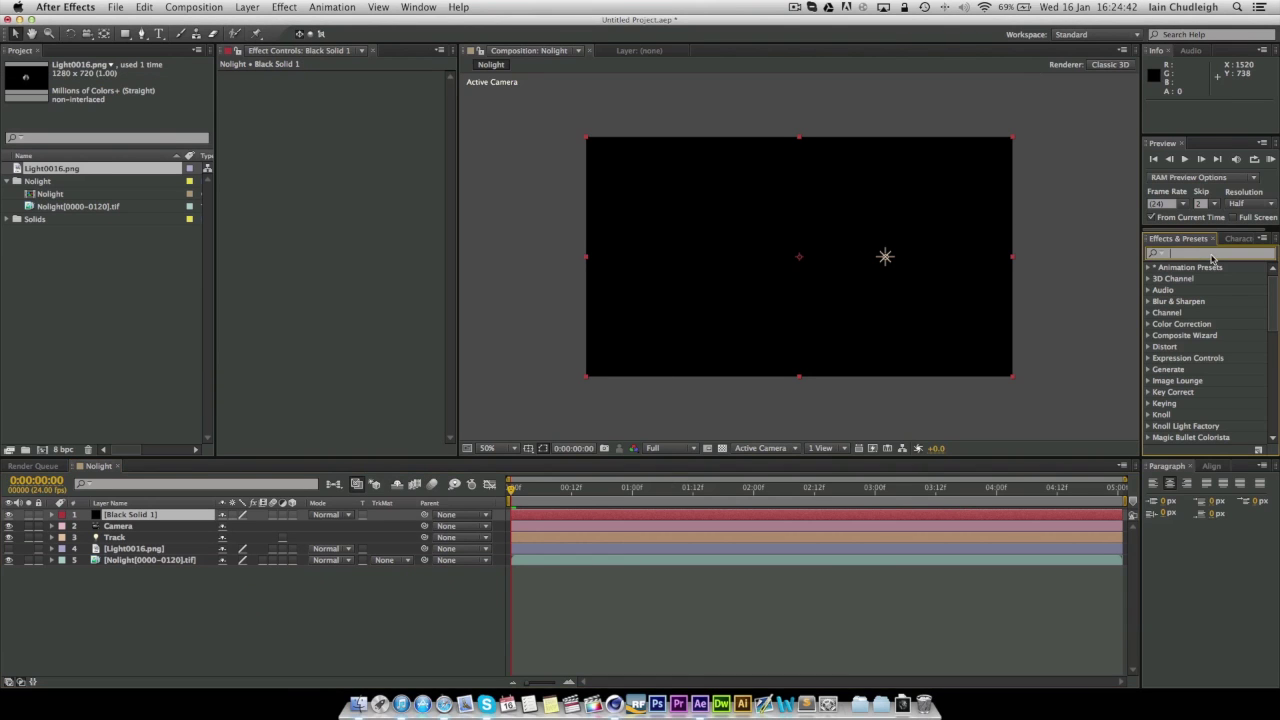
text(partic)
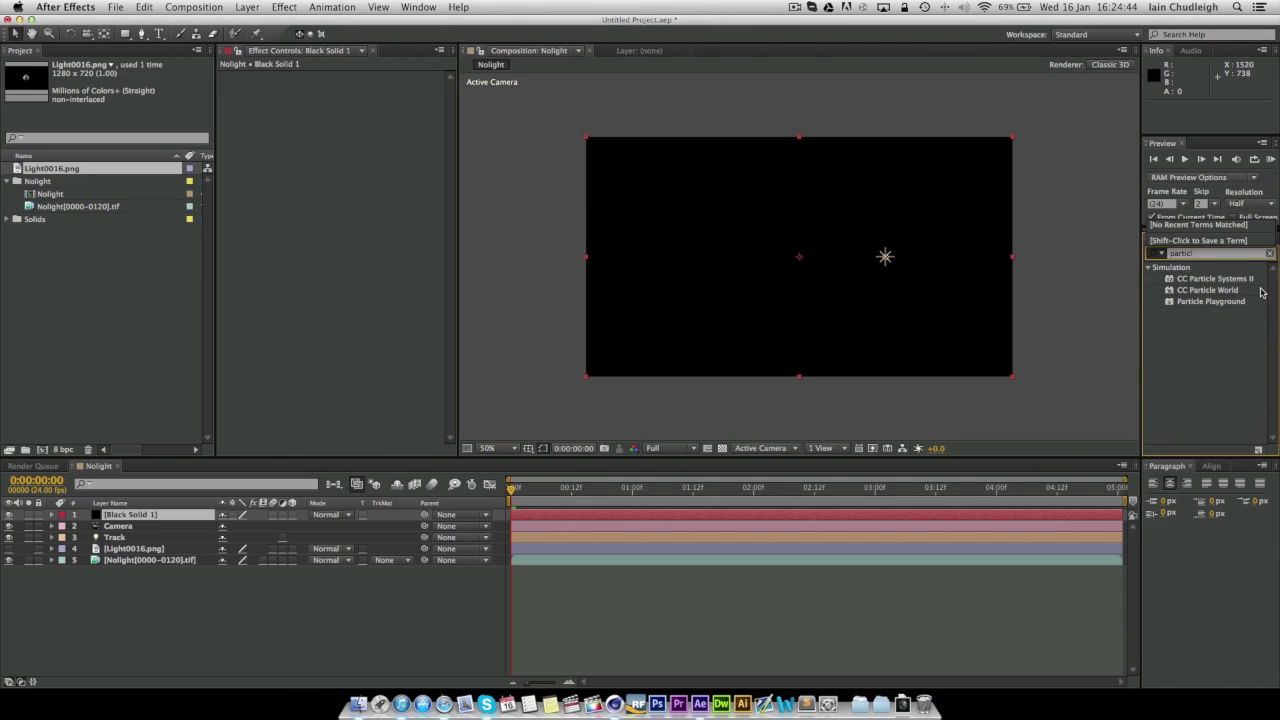
click(1190, 390)
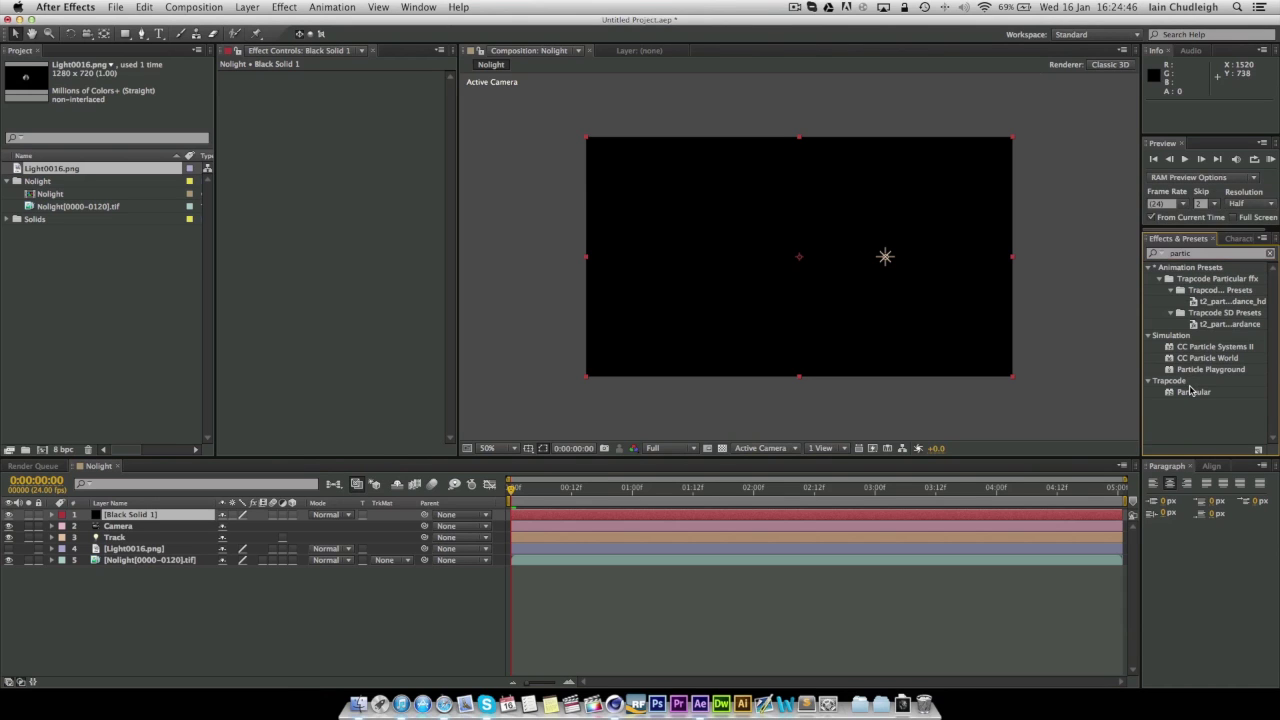
drag(1192, 392, 399, 258)
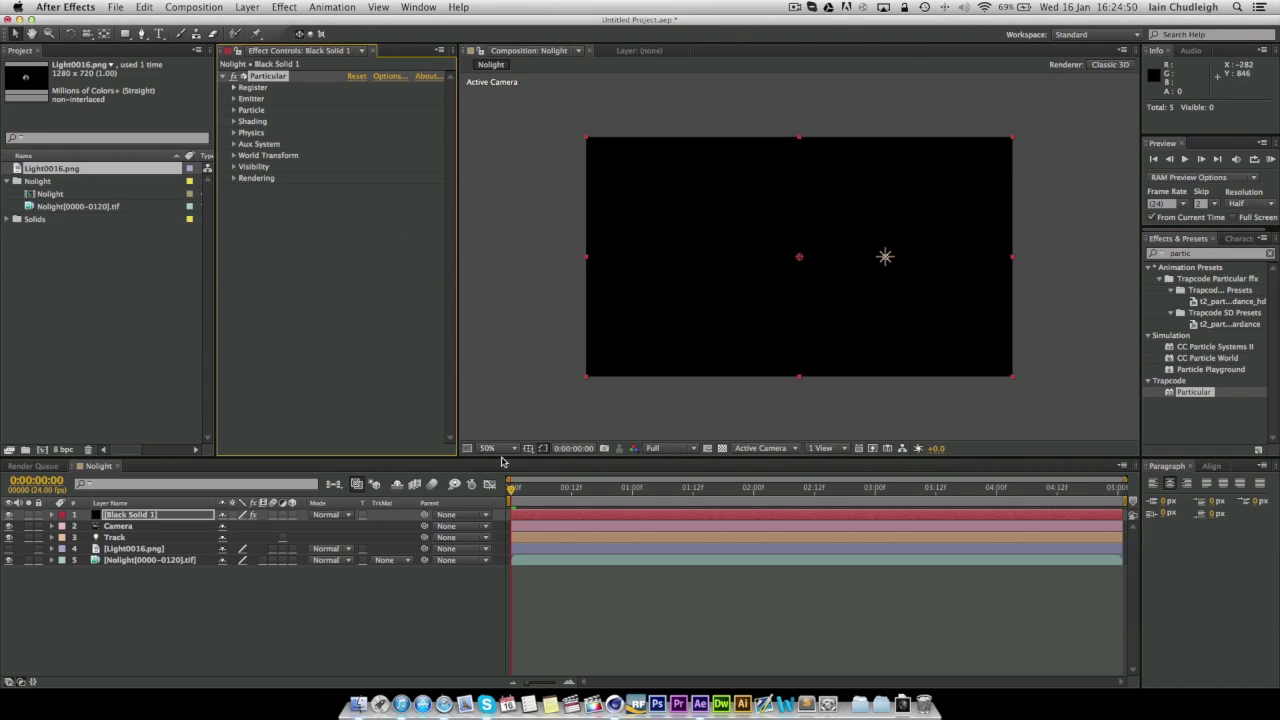
drag(527, 493, 848, 509)
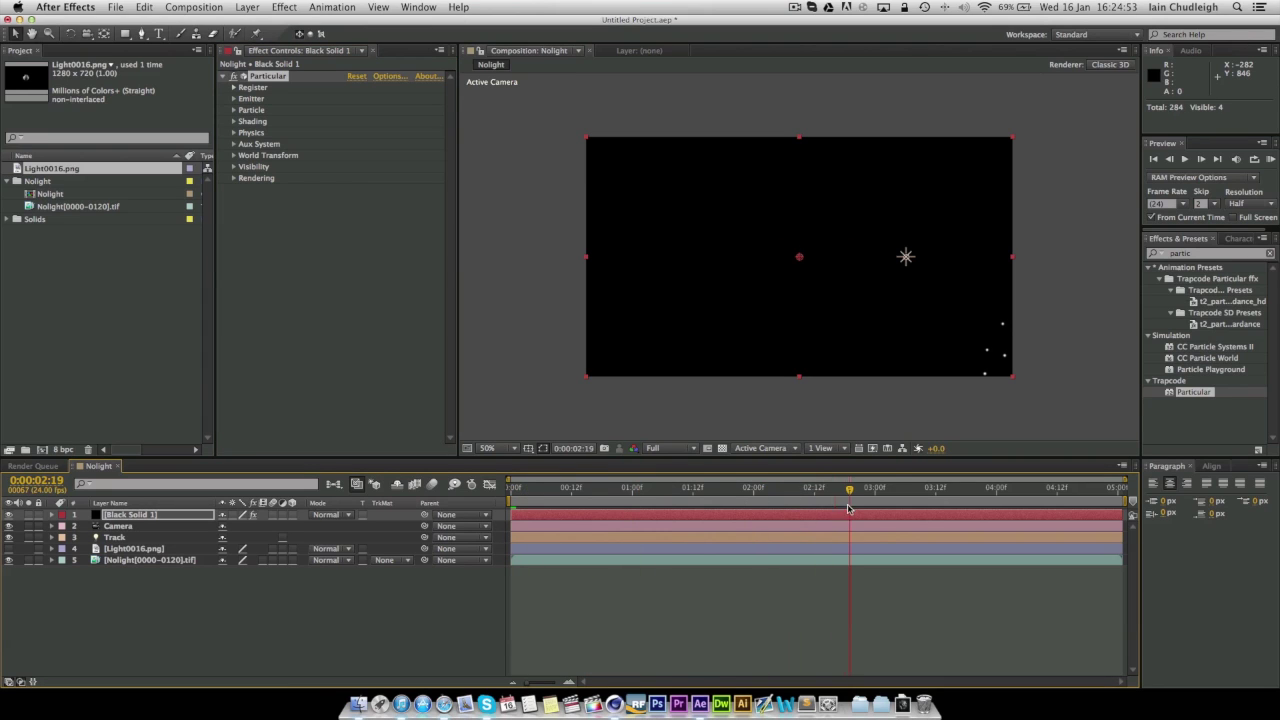
Step: Set the emitter to 1000 particles/sec, emitting from the light named 'Track'
click(234, 99)
click(358, 110)
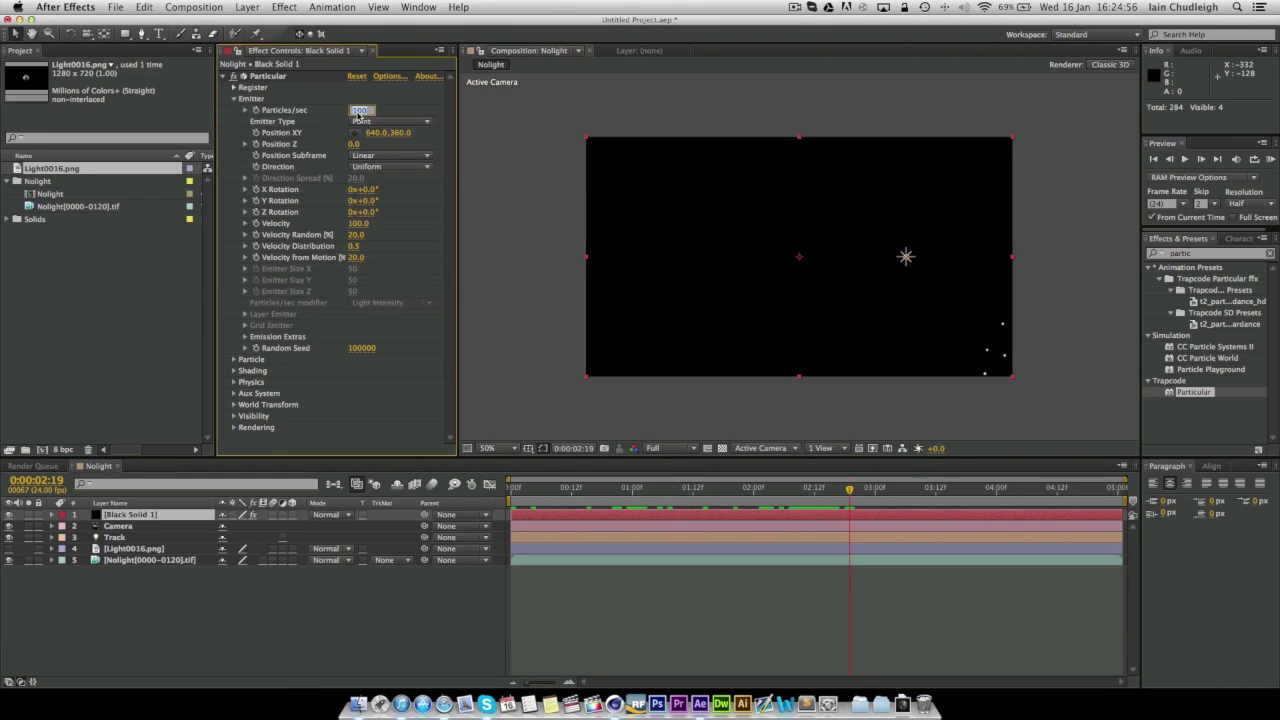
key(Return)
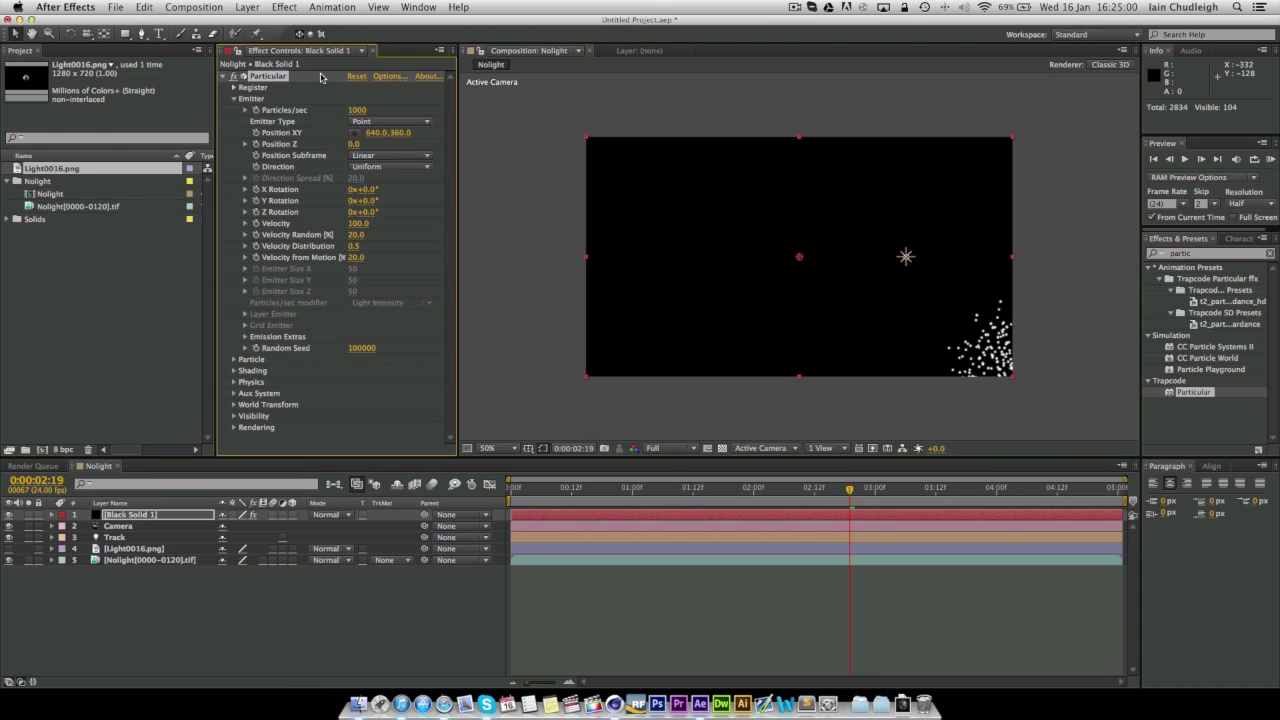
click(380, 79)
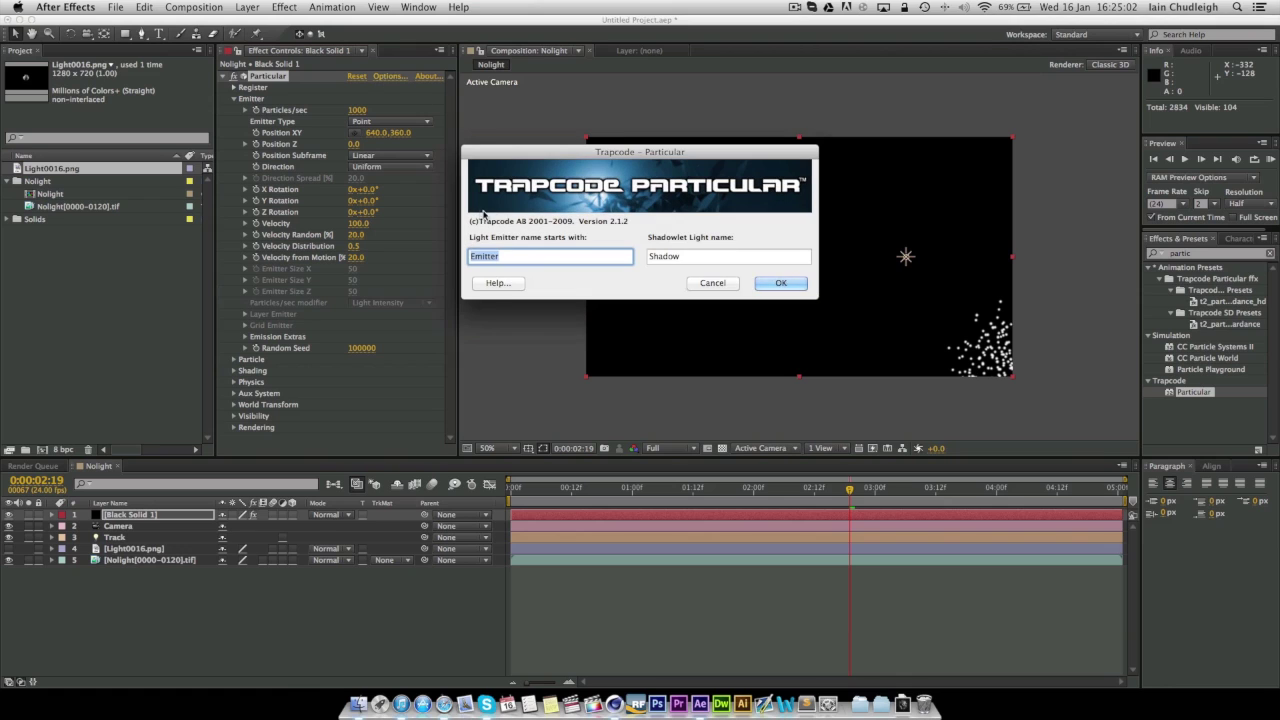
text(Track)
key(Return)
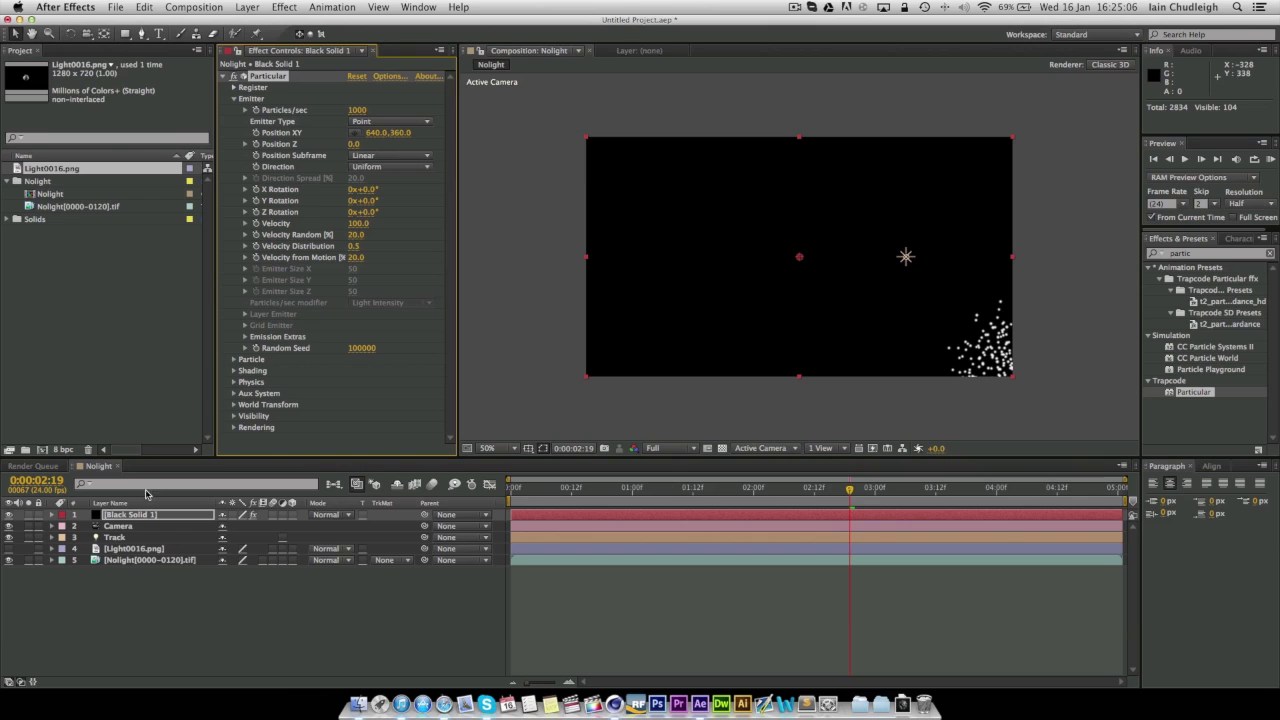
click(361, 122)
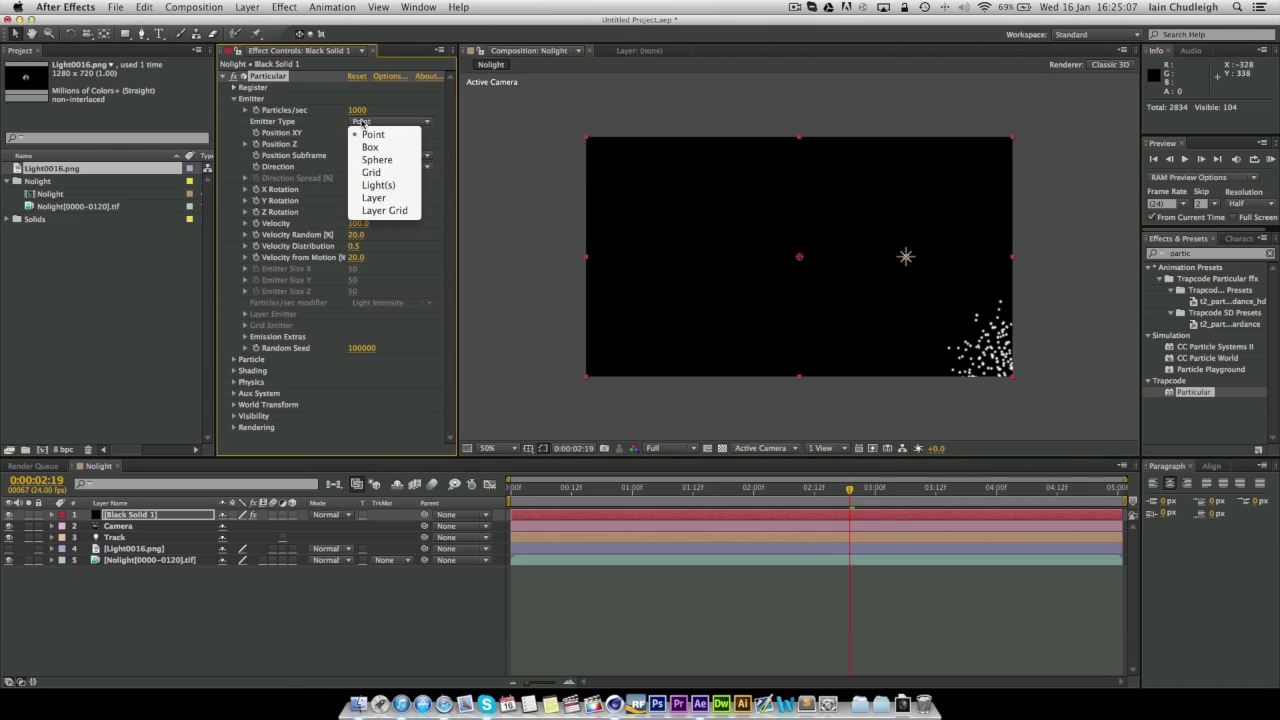
click(378, 185)
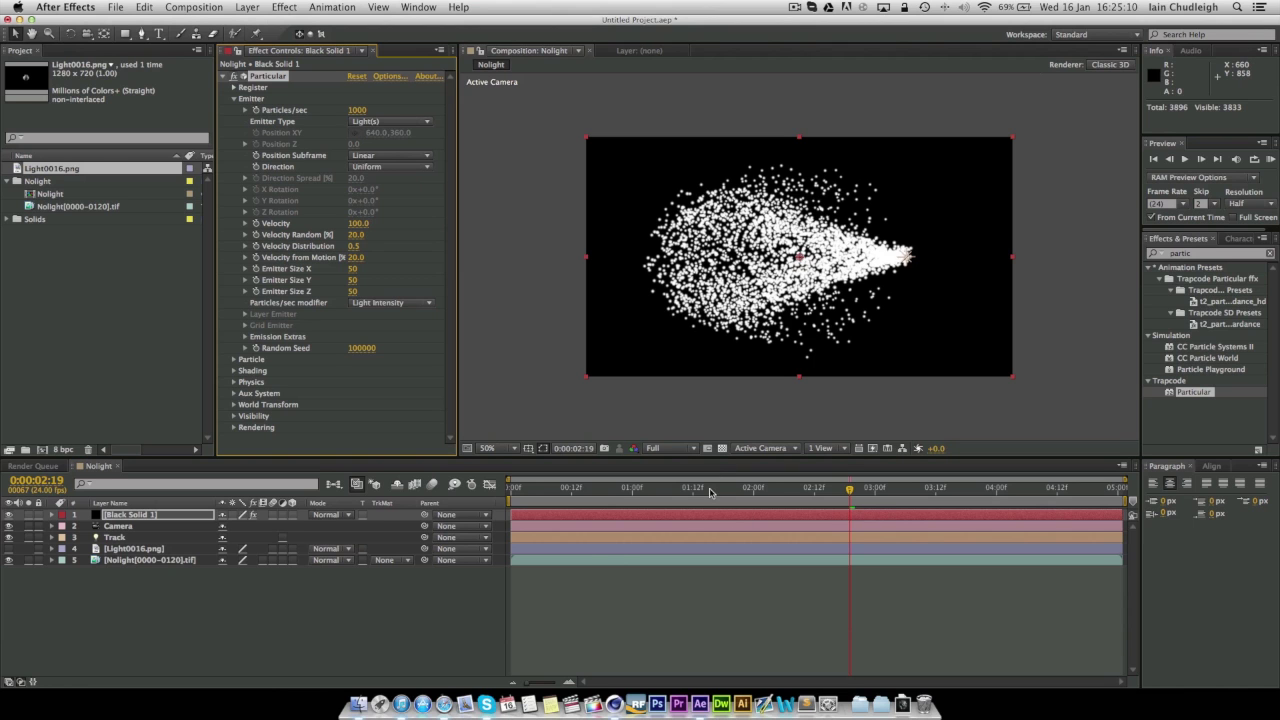
key(space)
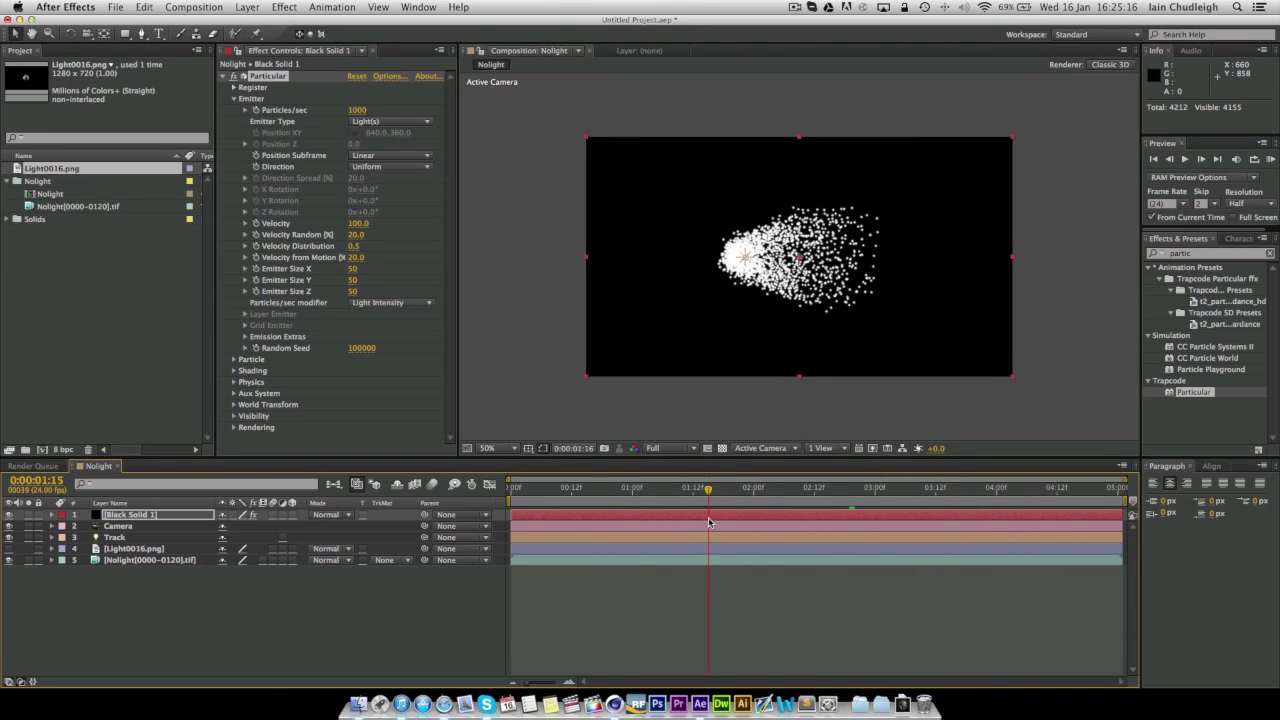
drag(708, 521, 580, 512)
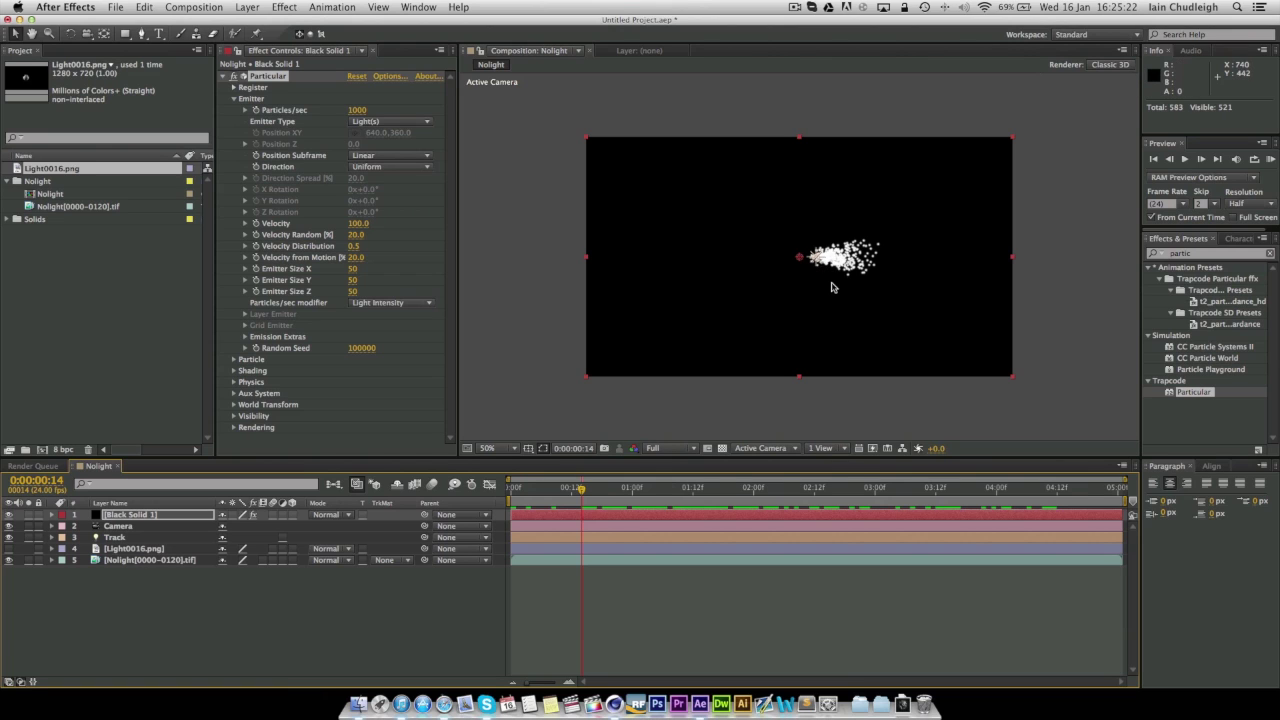
Step: Zero Velocity, Velocity Random, Distribution and from Motion, and set Emitter Size X/Y/Z to 1
click(360, 224)
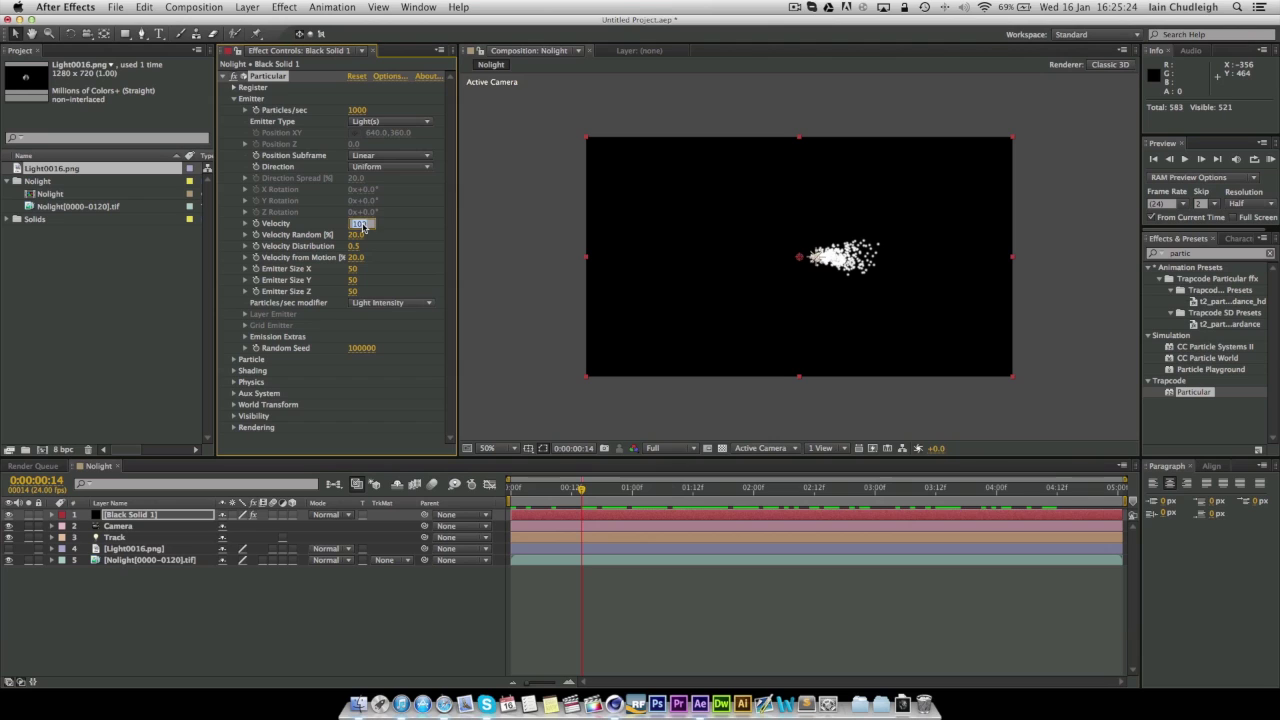
text(0)
key(Tab)
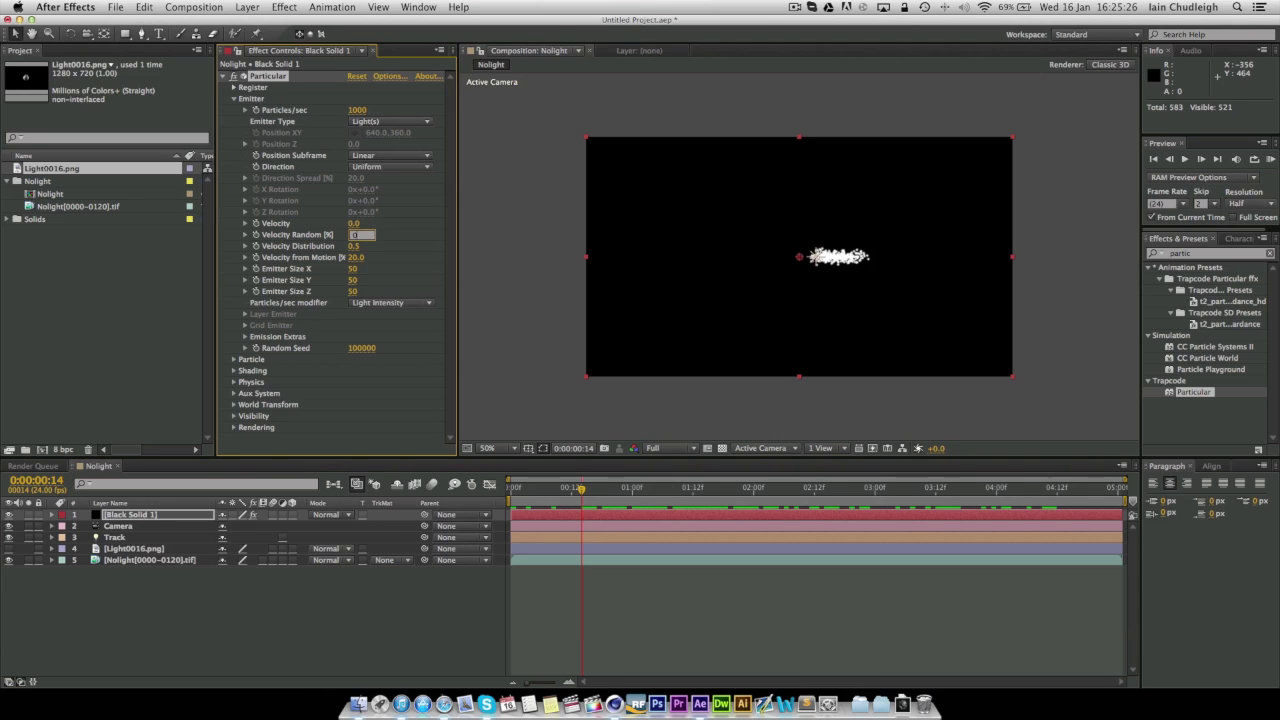
key(Tab)
text(0)
key(Tab)
text(0)
key(Tab)
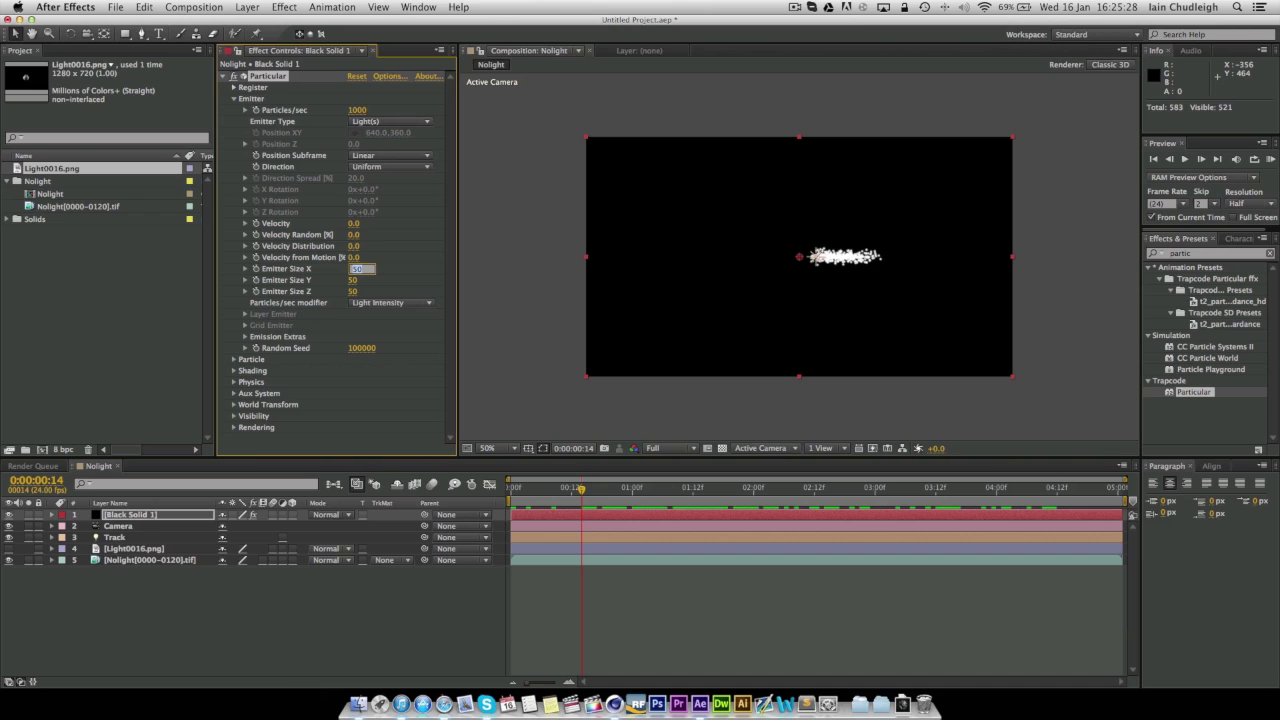
text(1)
key(Tab)
text(1)
key(Tab)
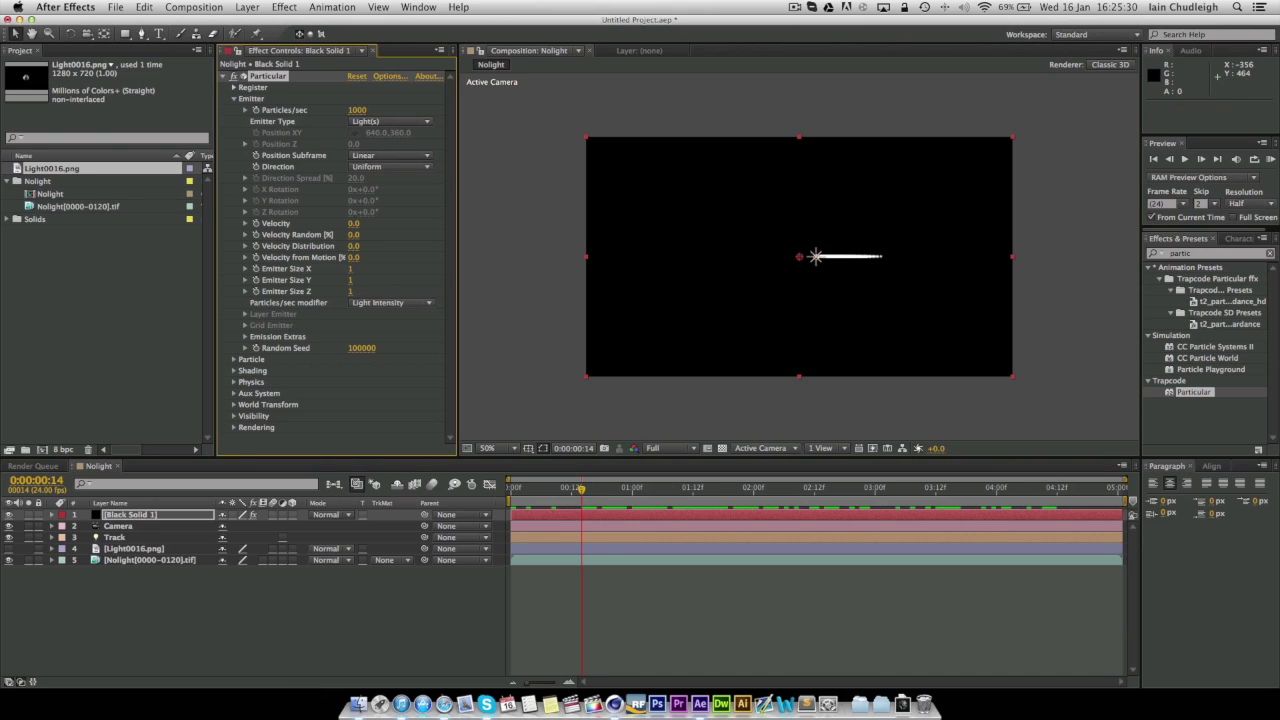
text(1)
key(Return)
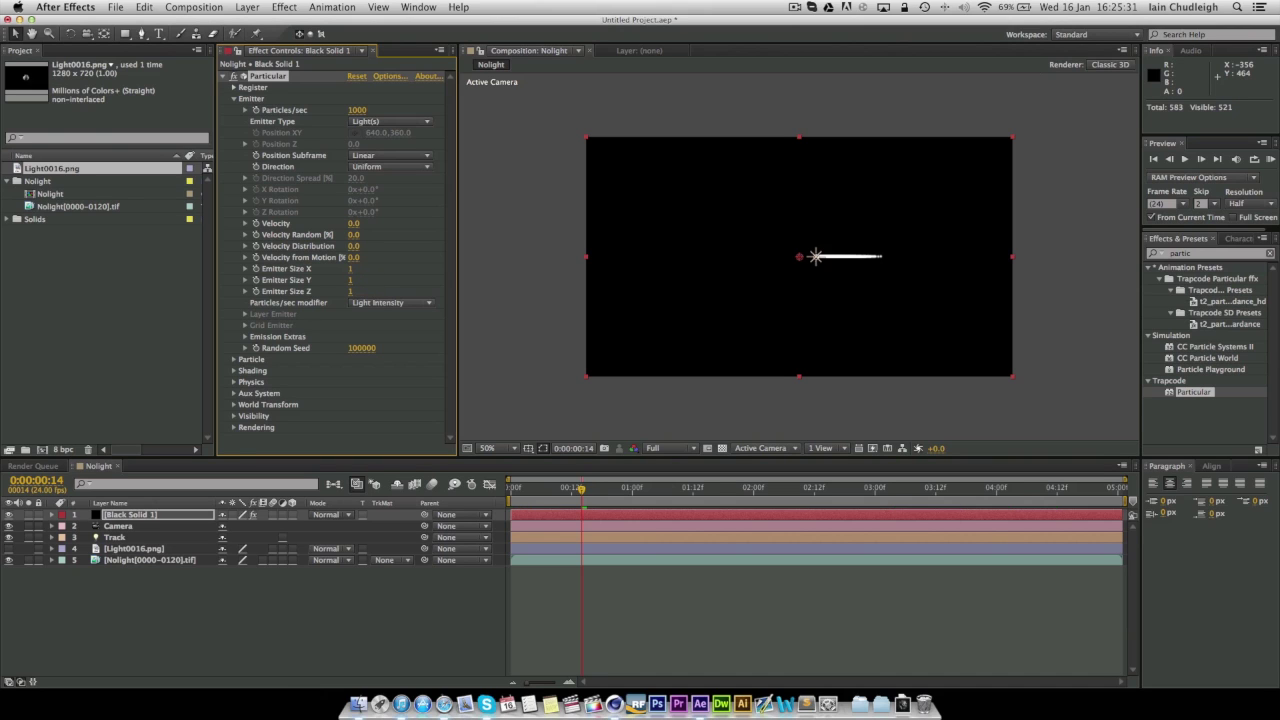
Step: Keep the particles/sec modifier on Light Intensity and scrub to check the thin streak
click(398, 304)
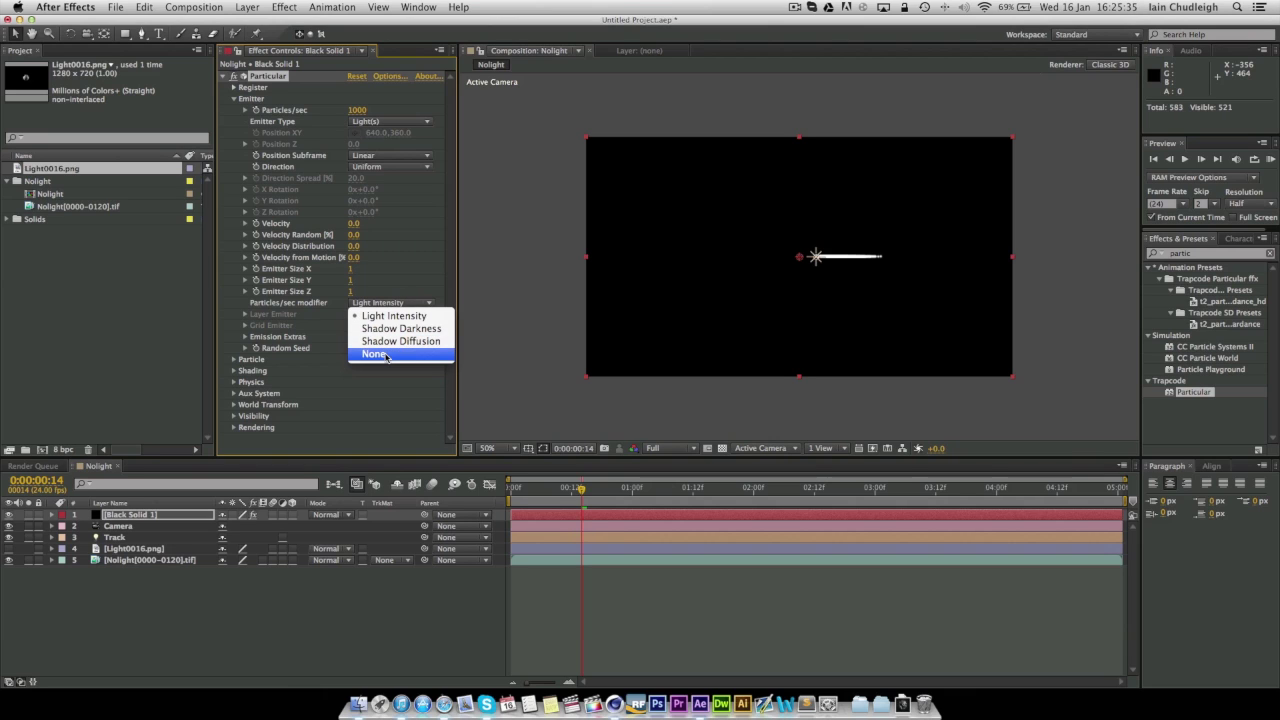
click(386, 355)
click(396, 300)
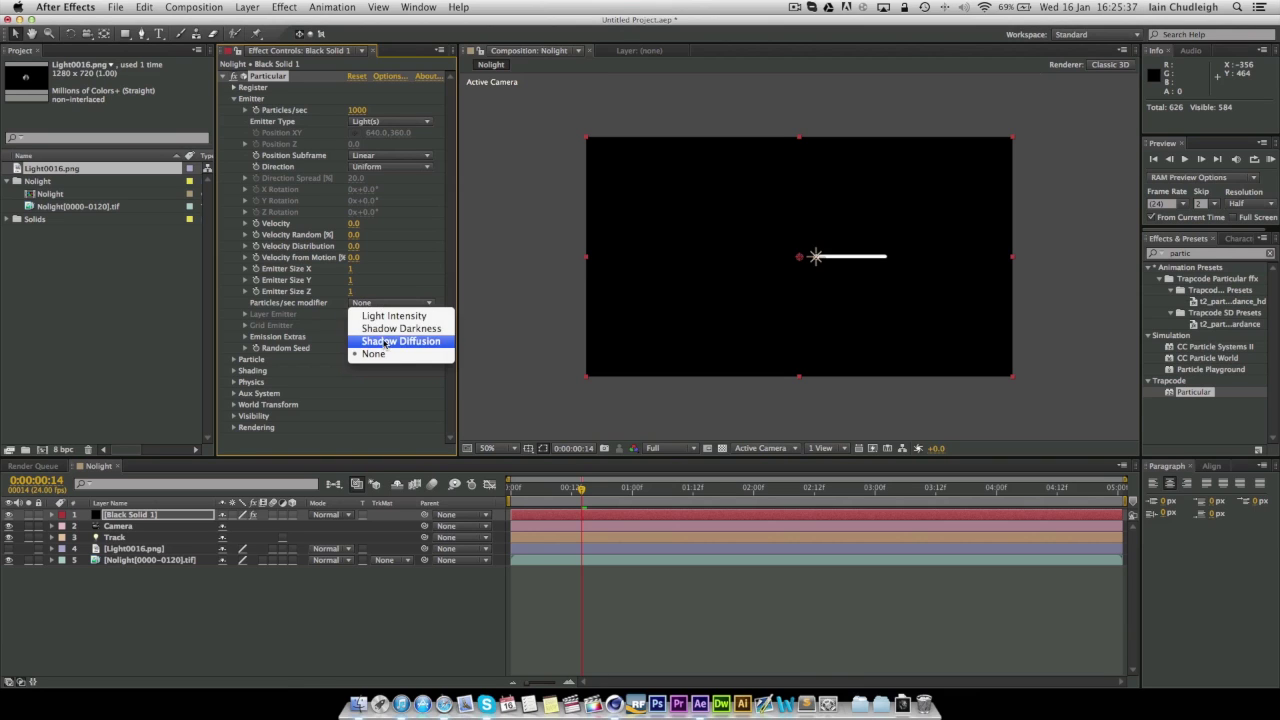
click(389, 318)
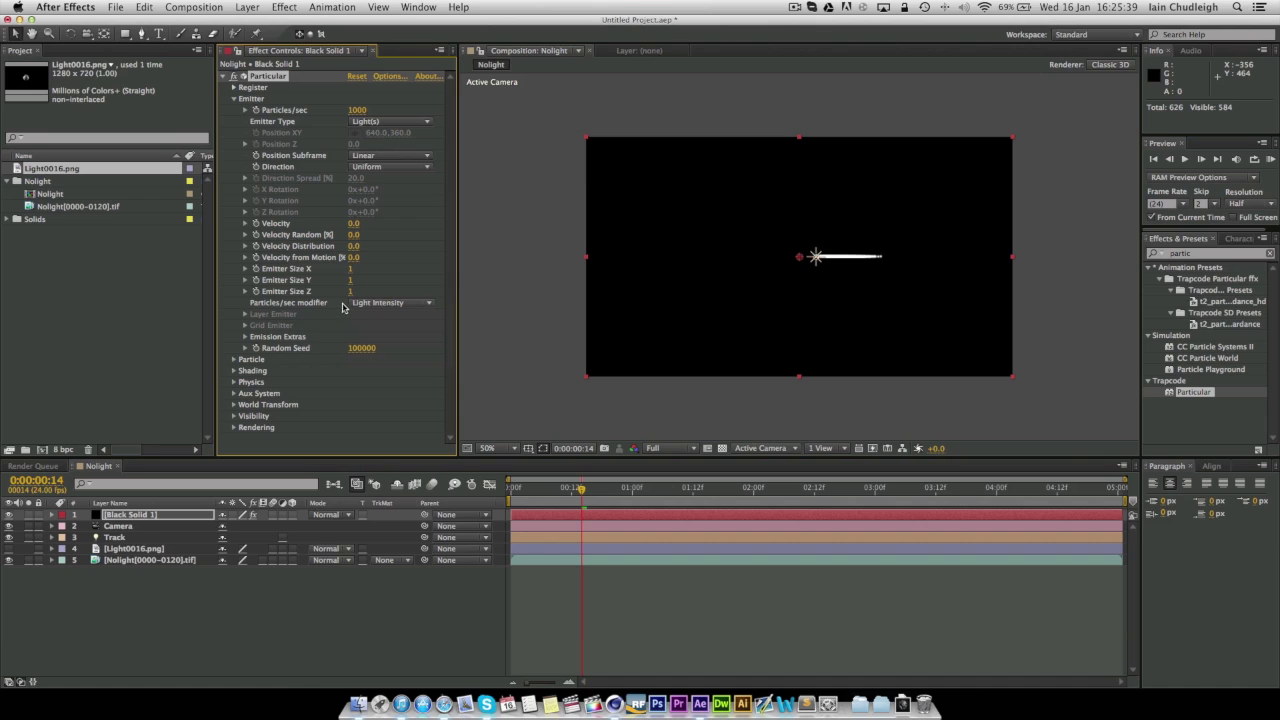
click(571, 488)
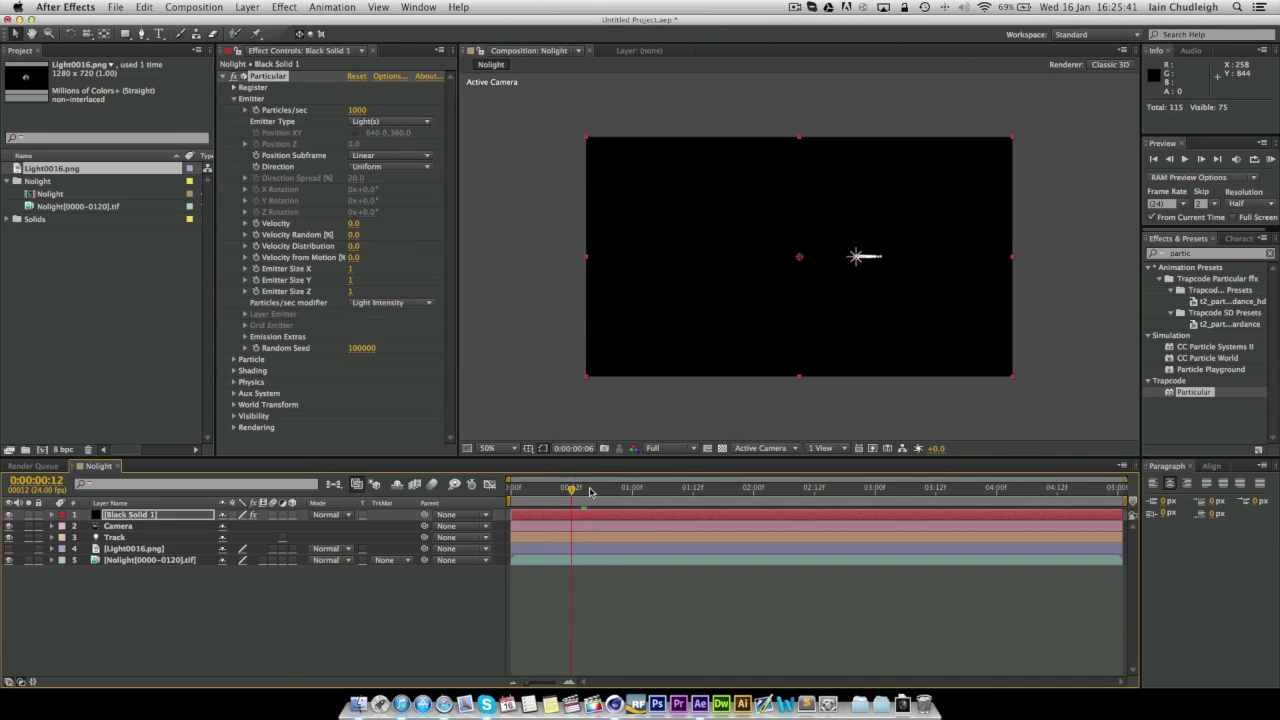
drag(590, 491, 890, 489)
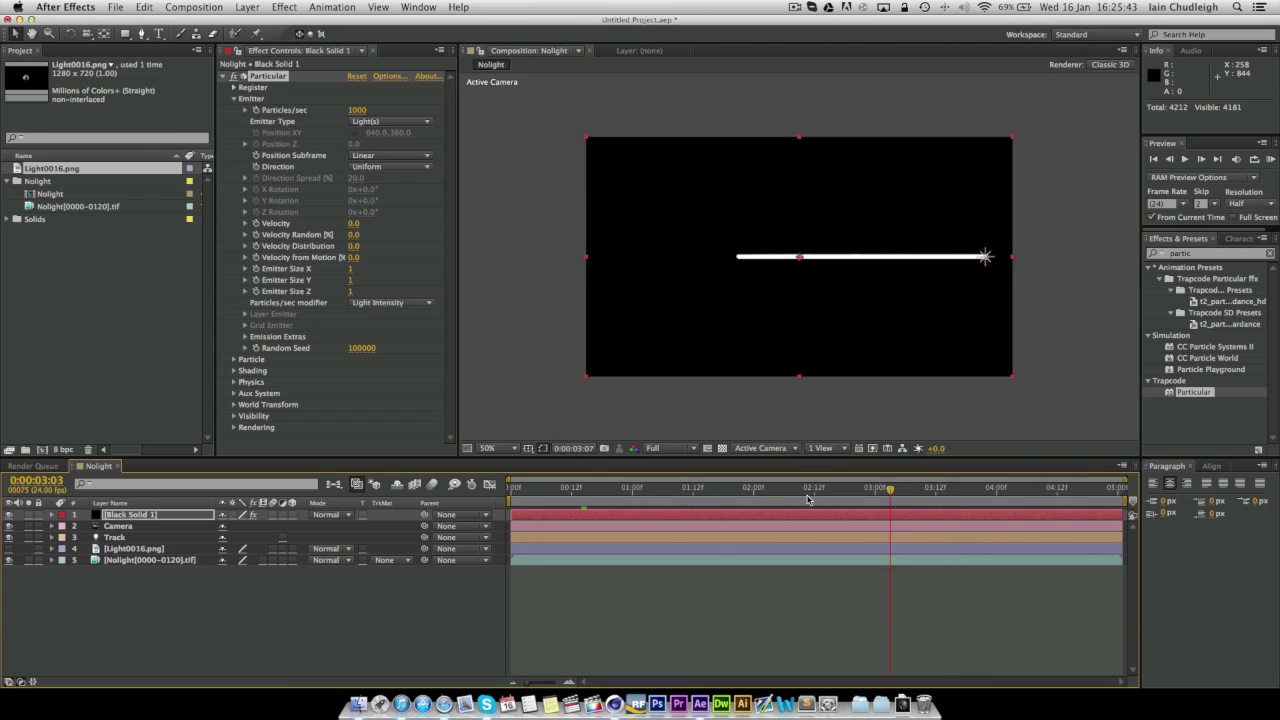
mouse_move(808, 499)
mouse_down()
mouse_move(523, 489)
mouse_move(846, 489)
mouse_move(1058, 510)
mouse_move(600, 492)
mouse_move(627, 491)
mouse_up()
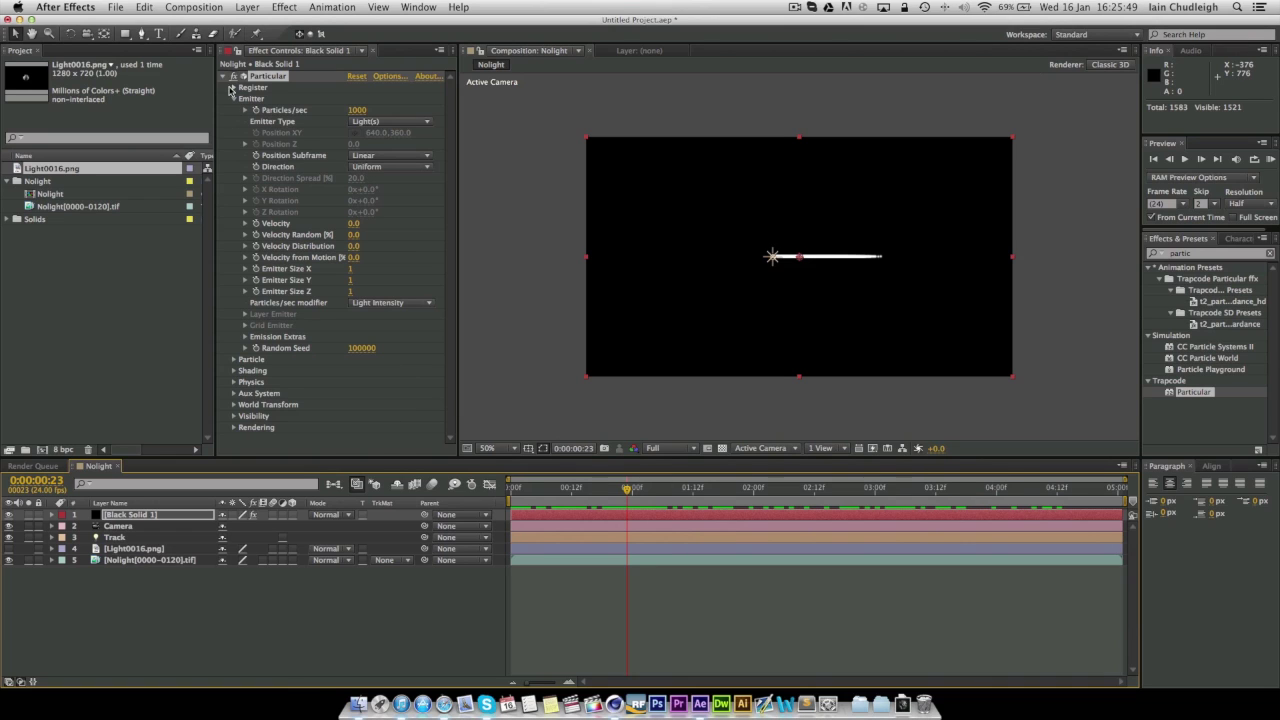
Step: Set the particle Life to 1.1 seconds
click(234, 98)
click(234, 110)
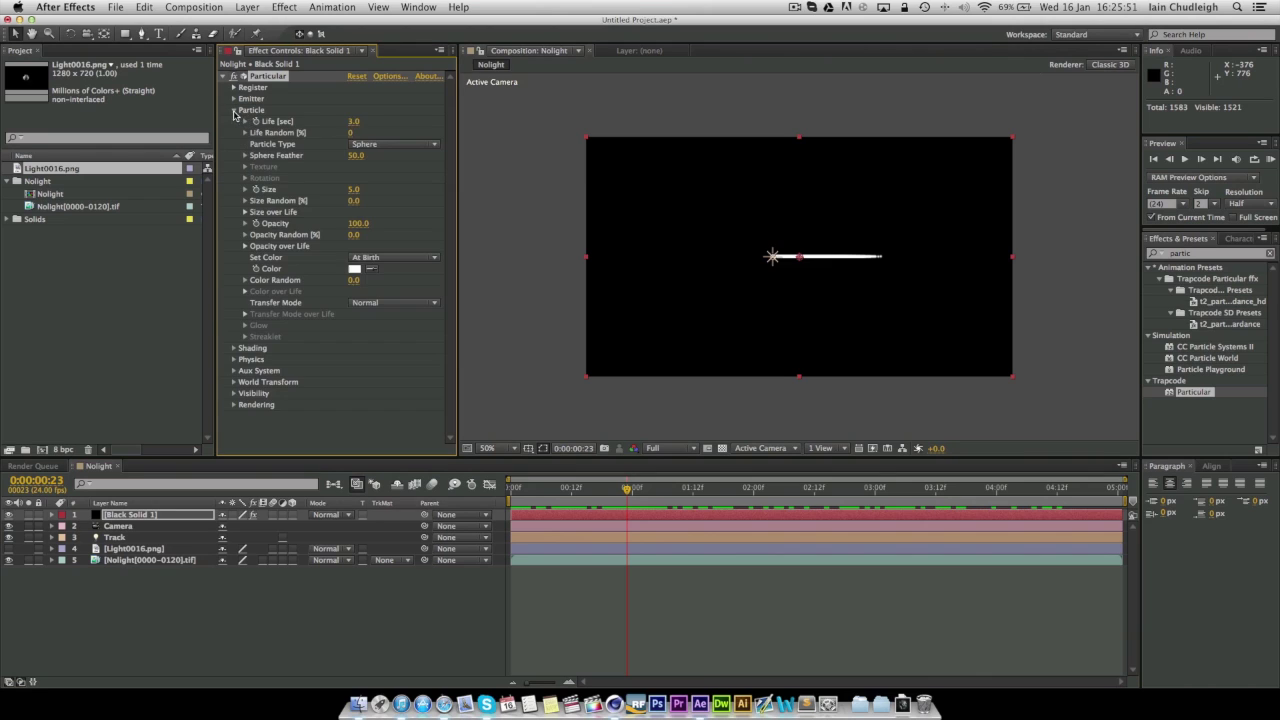
click(353, 122)
text(1.2)
key(Return)
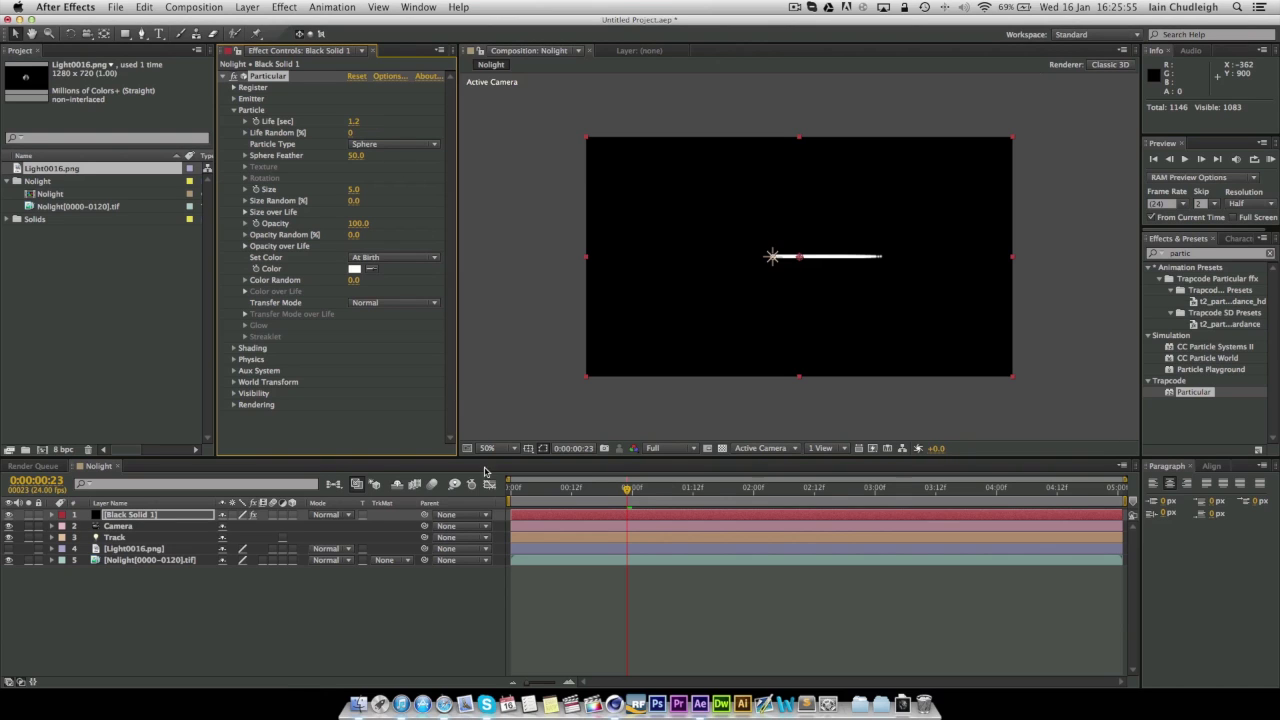
drag(606, 486, 976, 488)
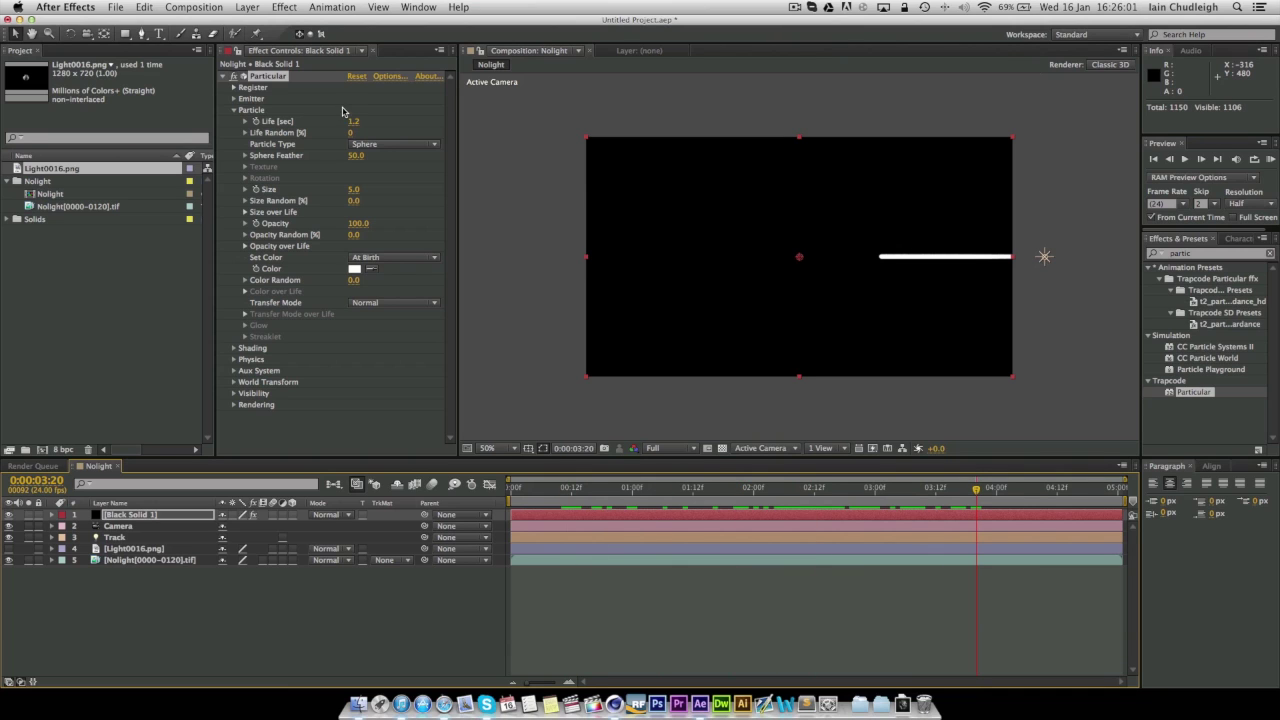
click(353, 121)
key(Return)
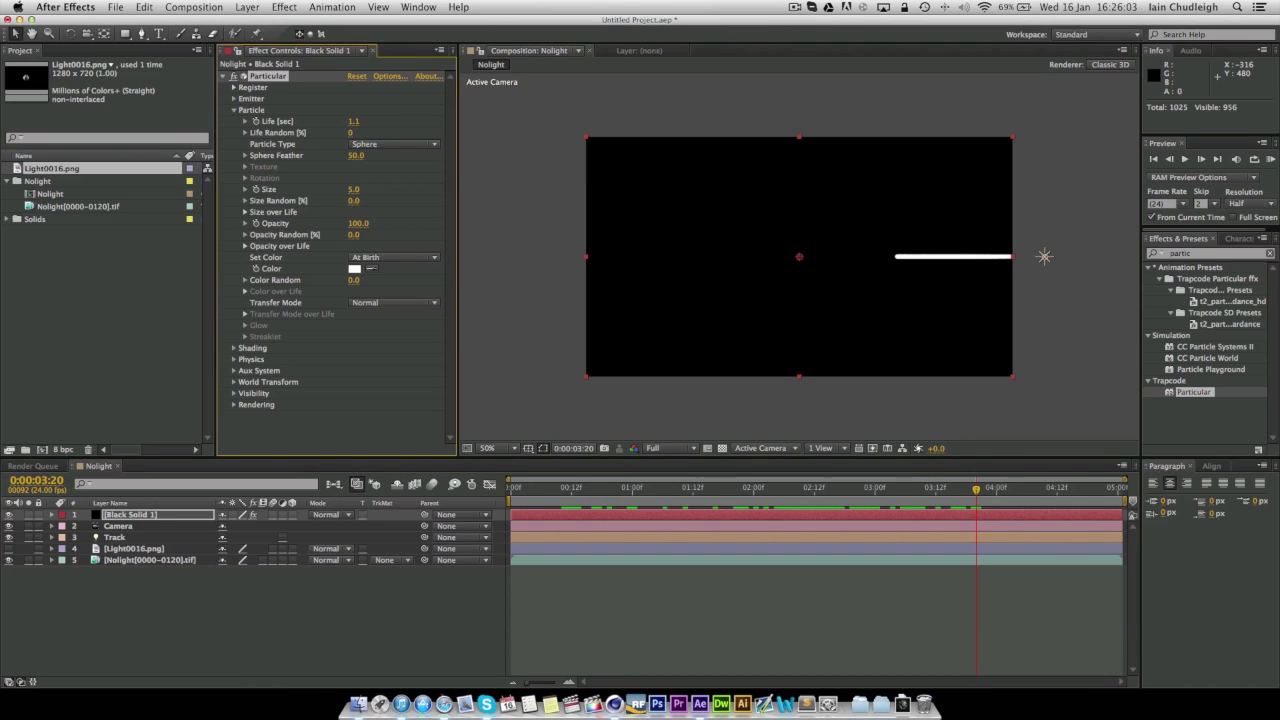
Step: Make the particles Streaklets with Streaklet Feather 0 and size 2
click(367, 146)
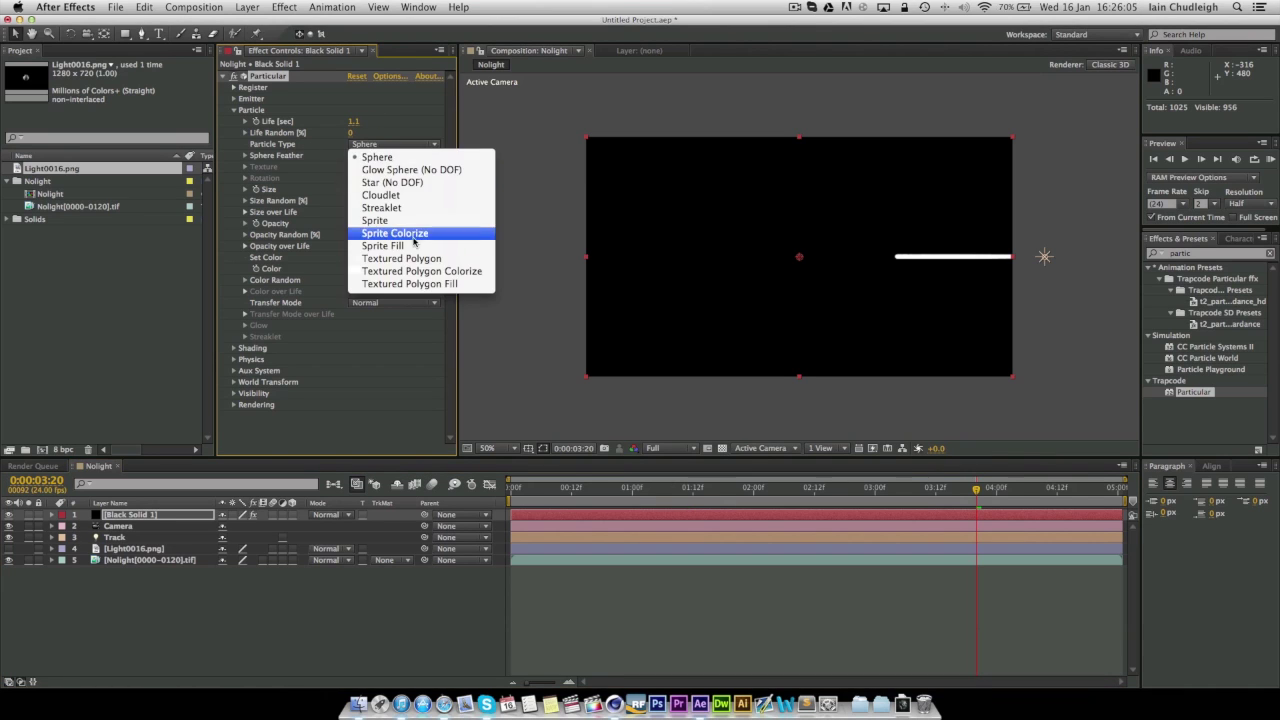
click(385, 208)
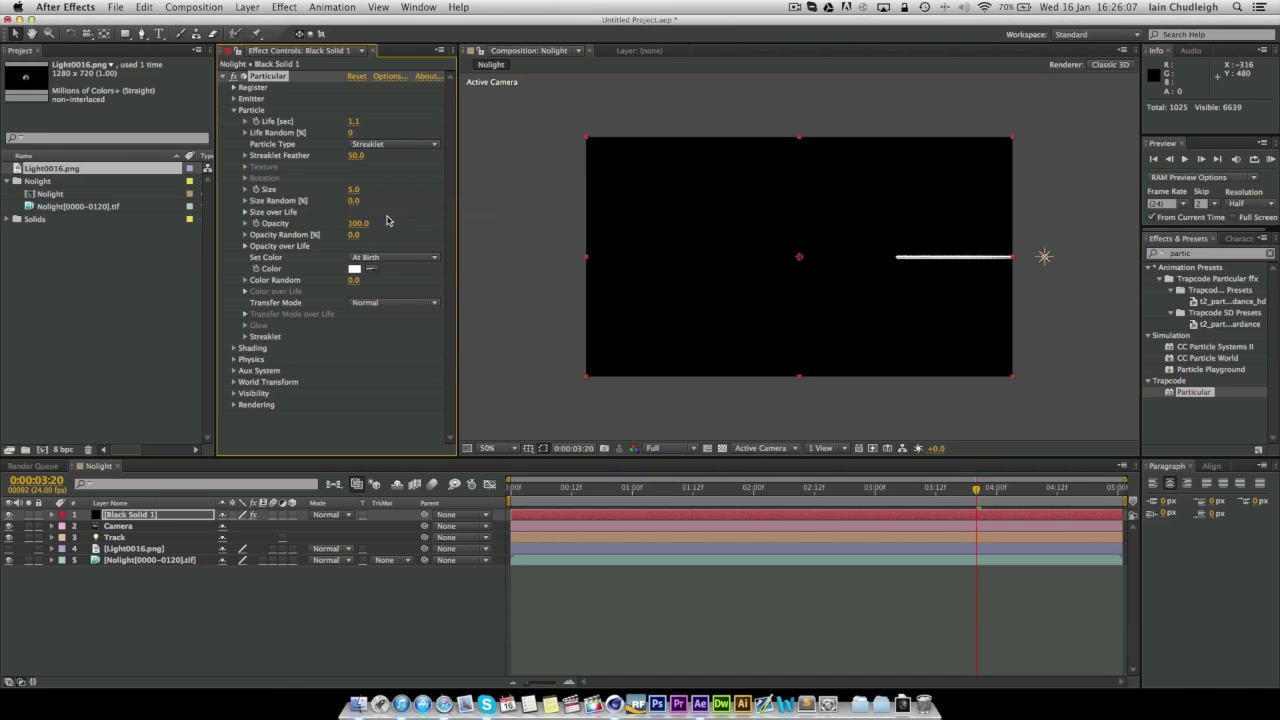
click(355, 157)
key(Return)
click(353, 189)
text(1)
key(Return)
click(353, 189)
text(2)
key(Return)
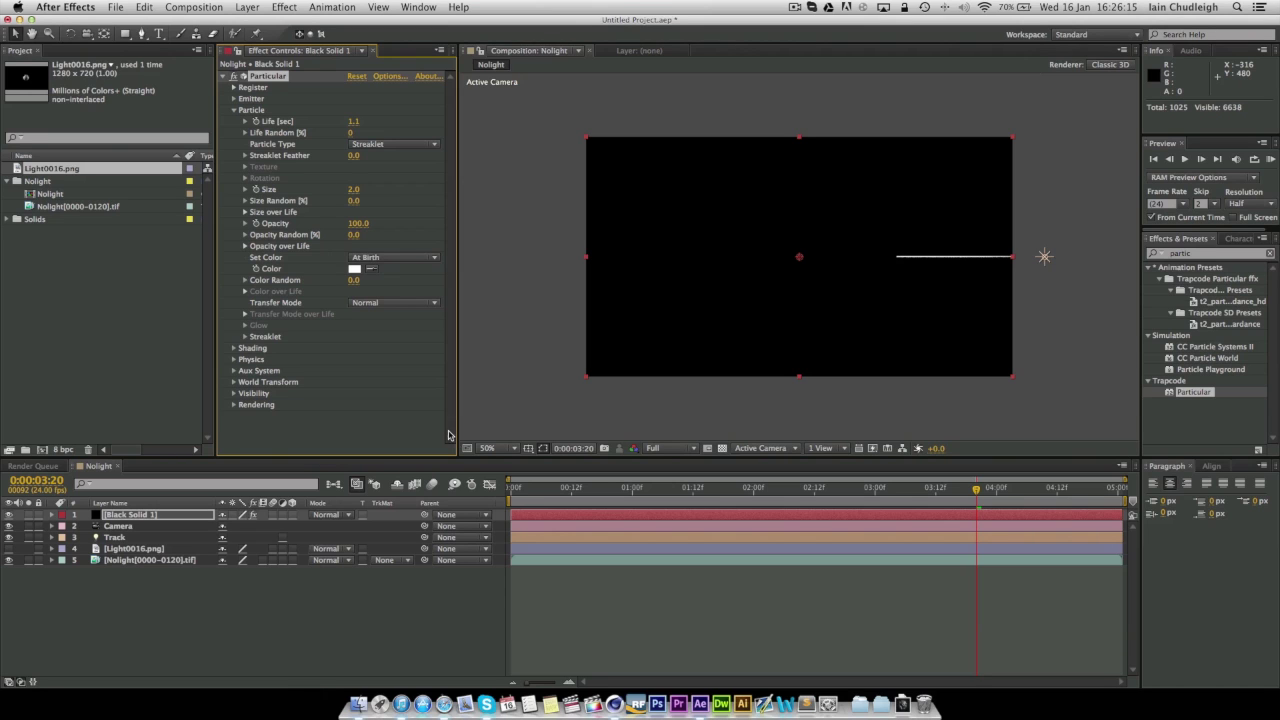
drag(520, 484, 826, 491)
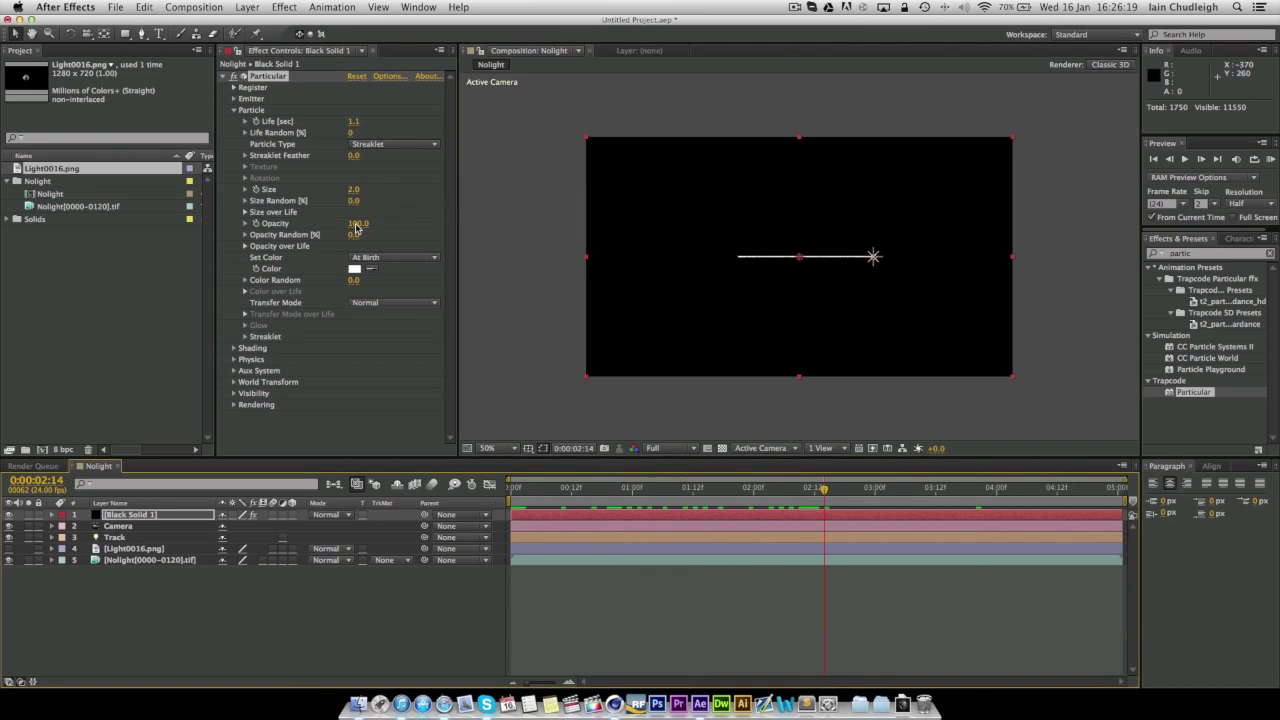
Step: Give Size over Life a linear ramp-down preset so the streak tapers
click(245, 213)
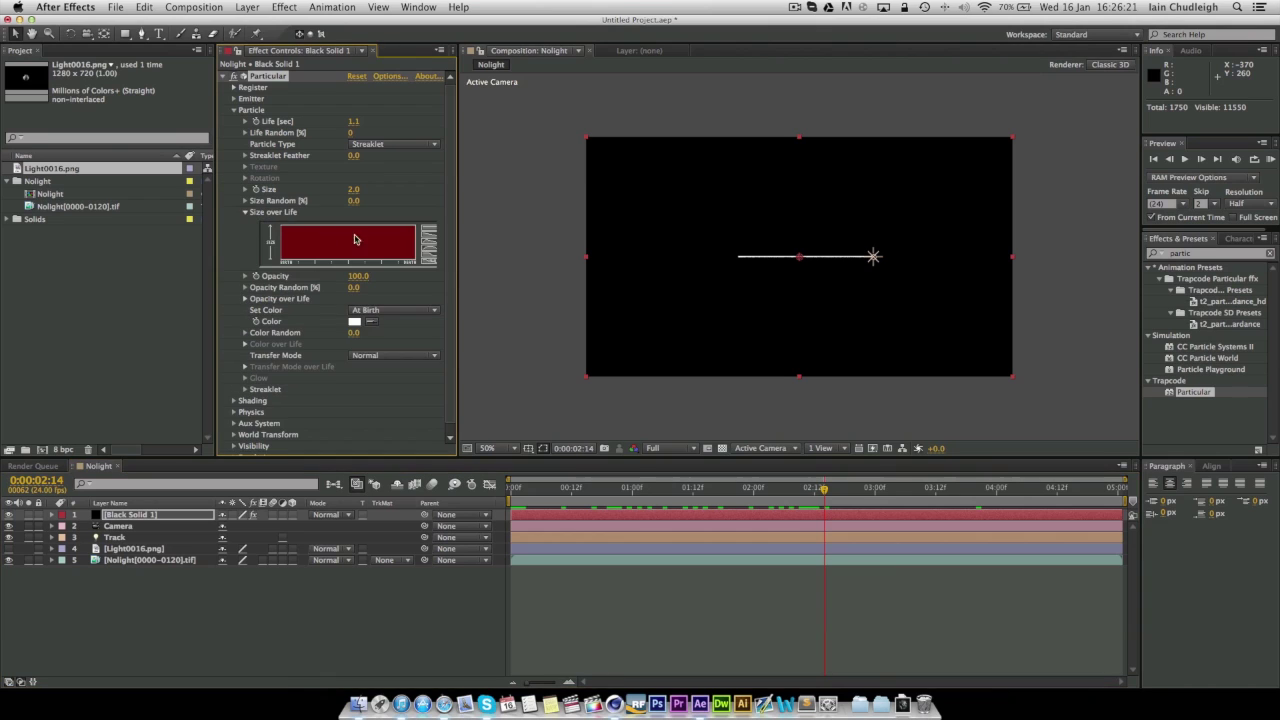
click(425, 240)
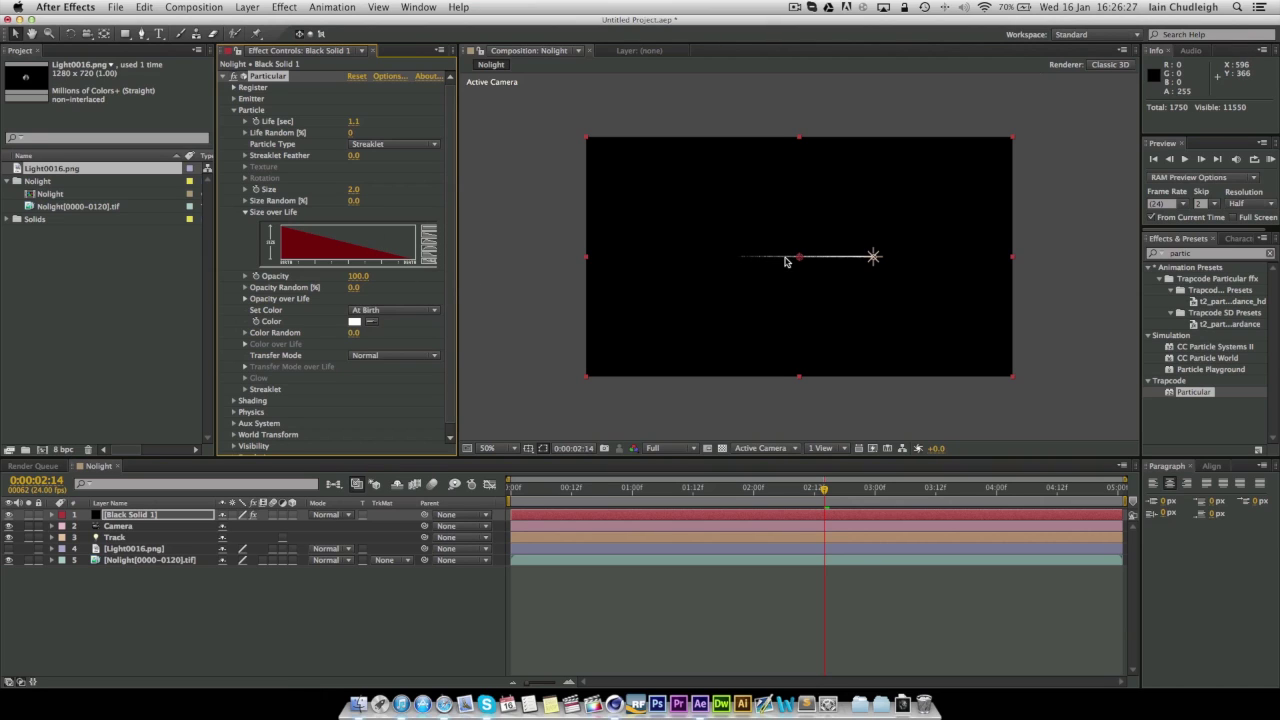
click(431, 256)
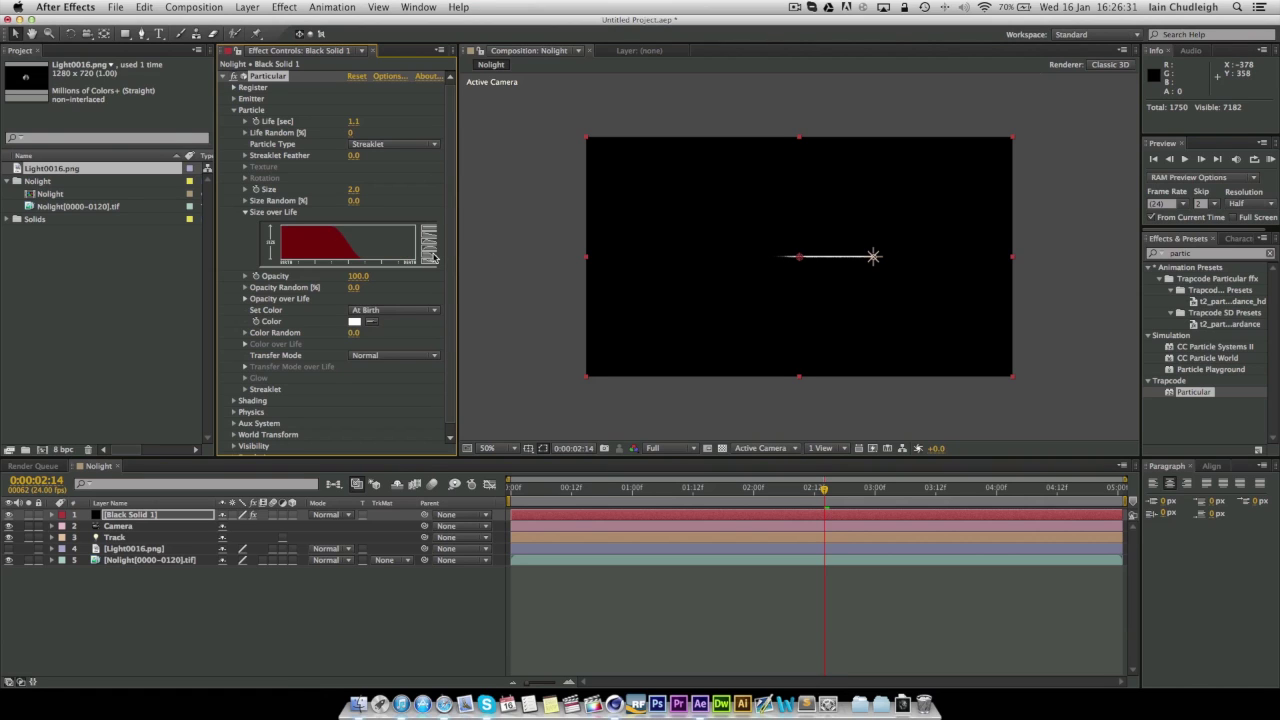
click(428, 237)
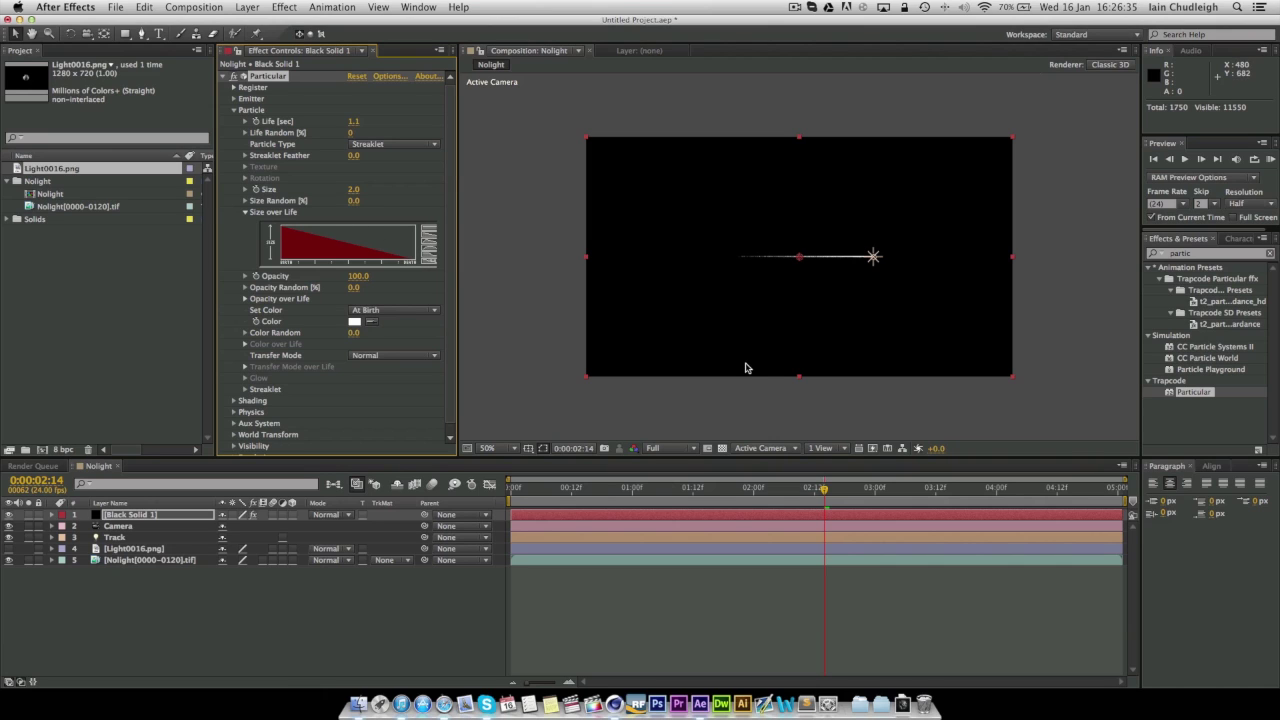
click(246, 213)
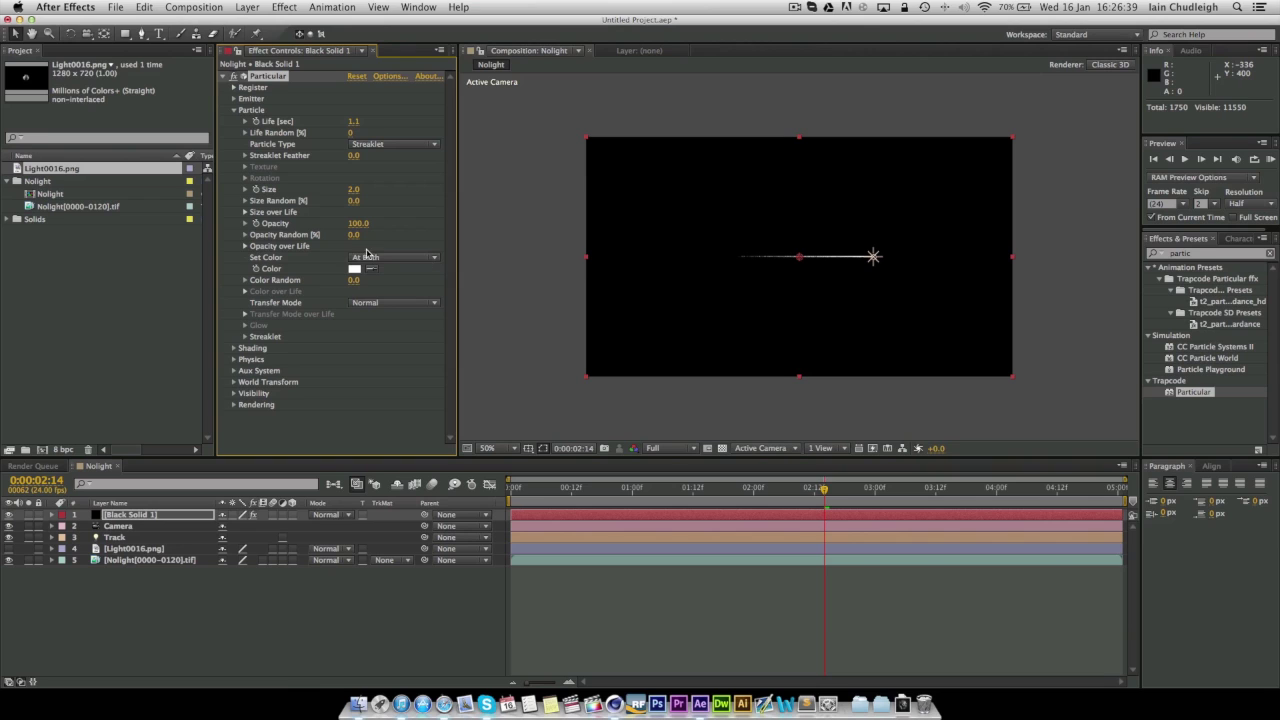
Step: Fade opacity out over life and set the Streaklets to 10 streaks of size 80
click(245, 246)
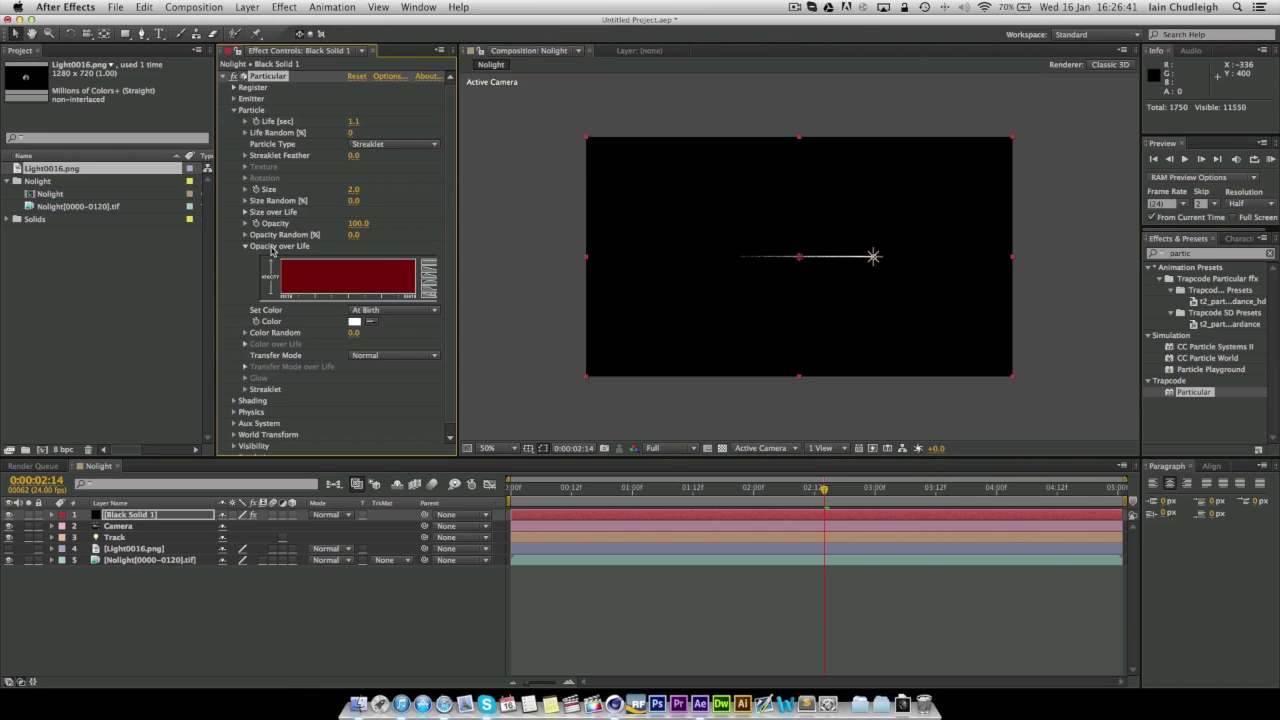
click(428, 272)
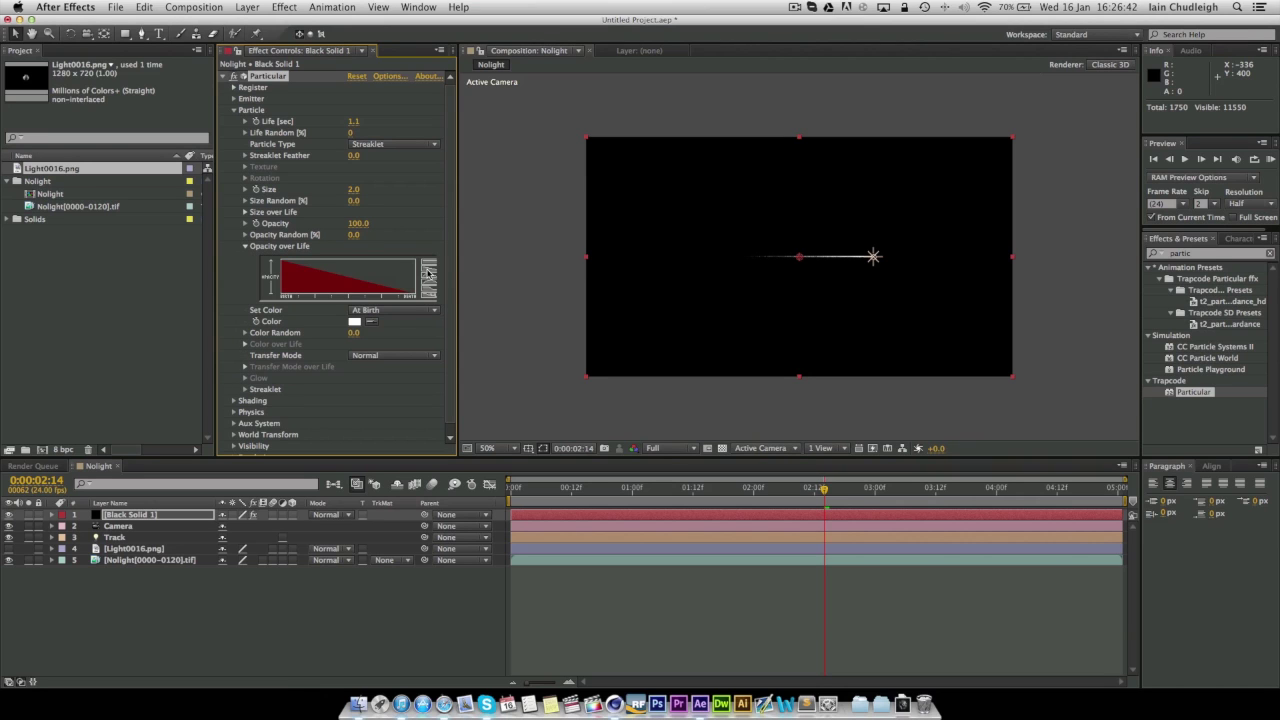
click(245, 247)
click(245, 337)
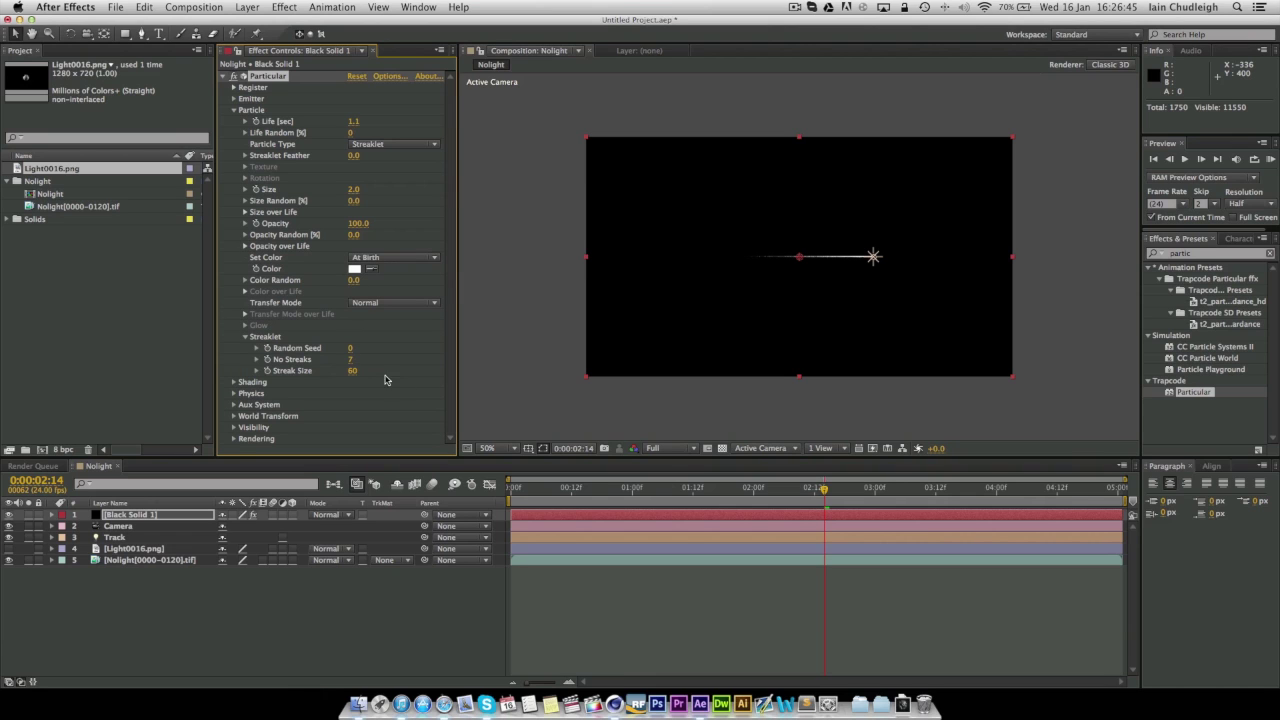
click(351, 360)
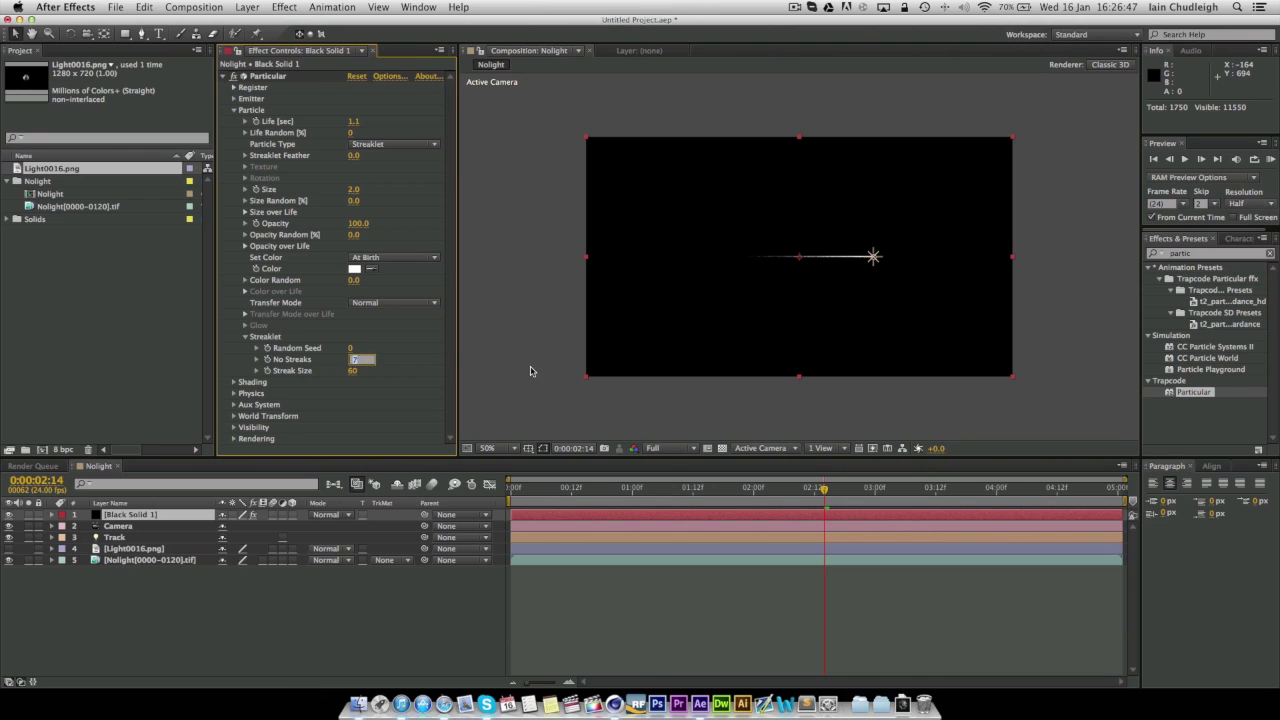
text(10)
key(Return)
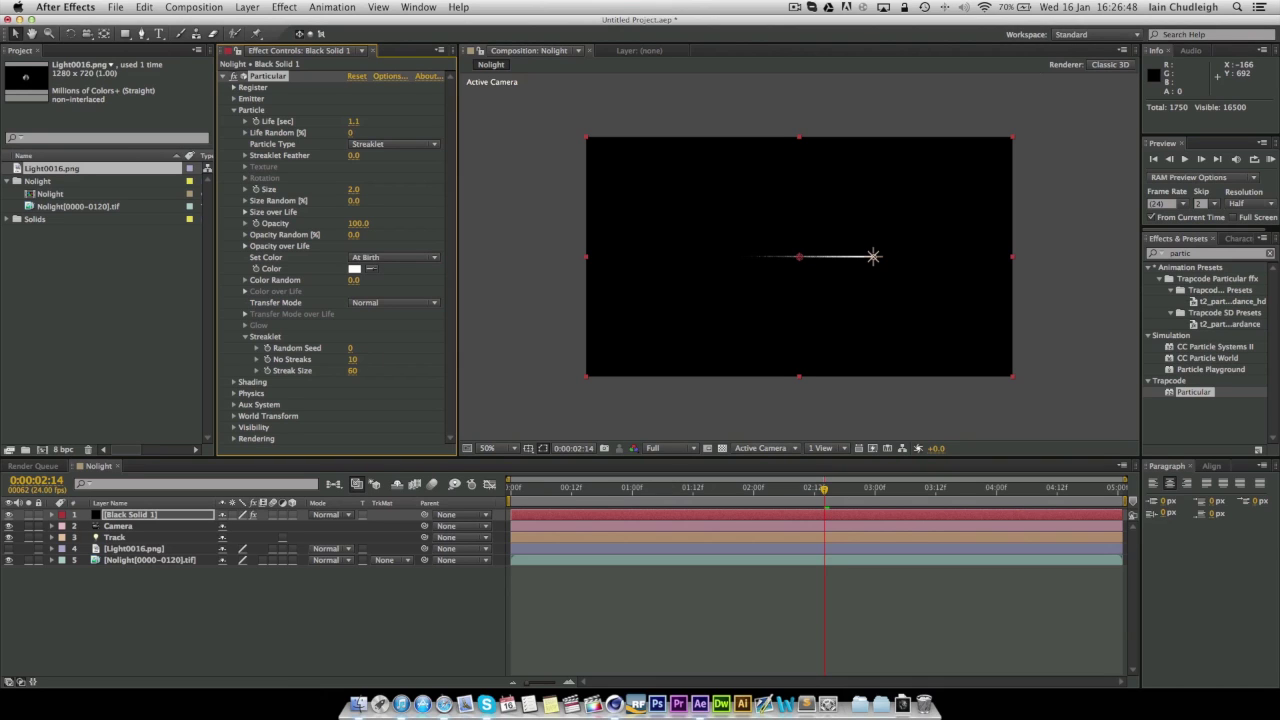
click(352, 371)
text(80)
key(Return)
Step: Change the particle colour to dark red and hide the Track layer
drag(548, 496, 902, 488)
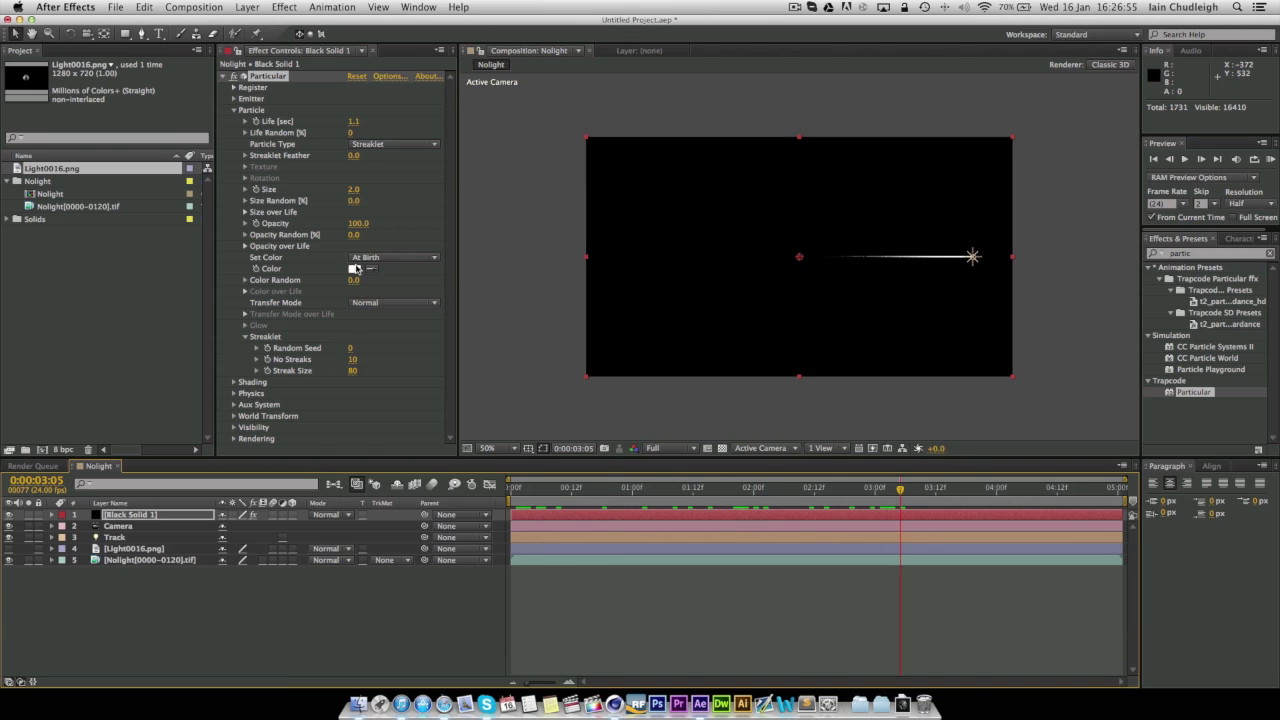
click(356, 269)
mouse_move(150, 205)
mouse_down()
mouse_move(157, 171)
mouse_move(127, 204)
mouse_move(123, 160)
mouse_move(179, 169)
mouse_up()
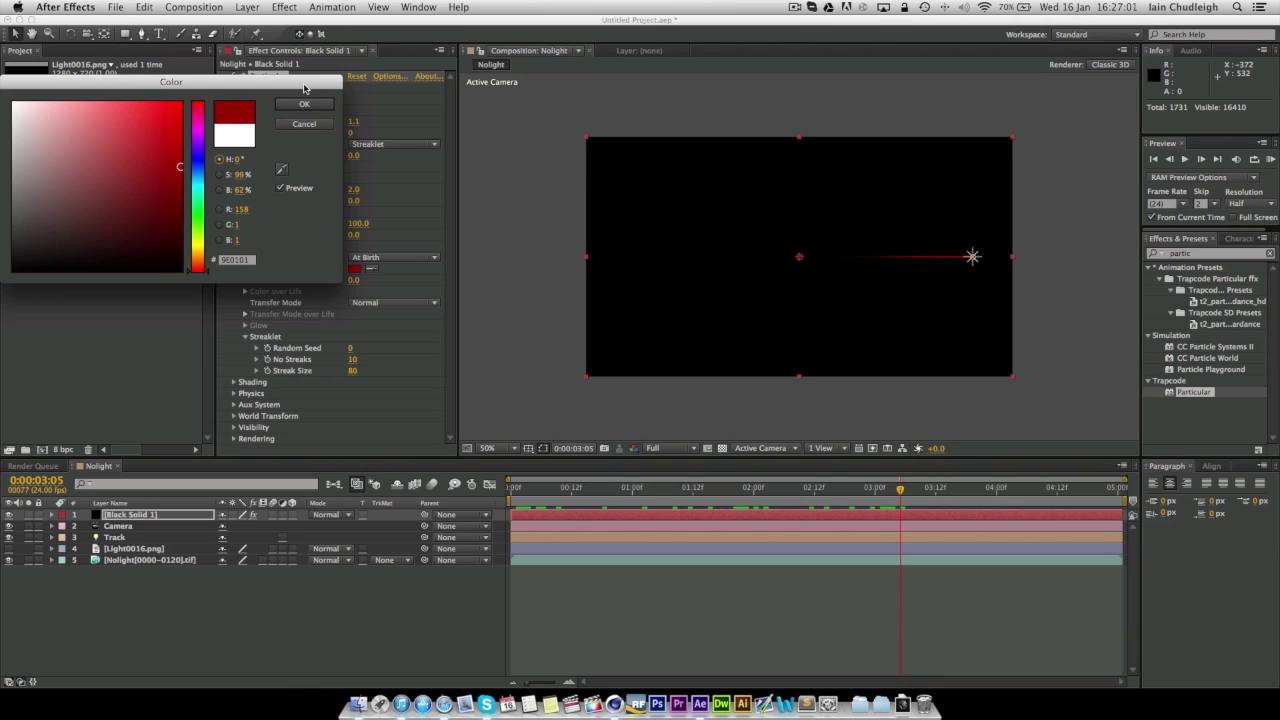
click(304, 104)
click(223, 77)
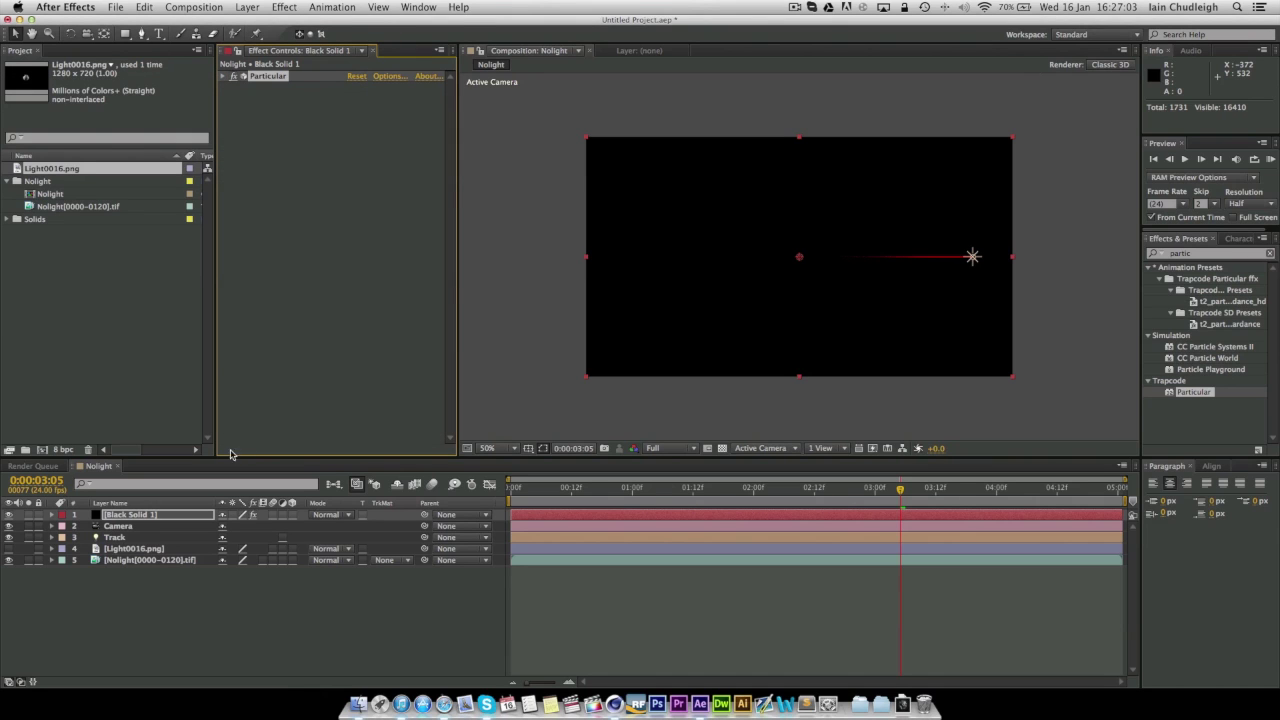
click(10, 538)
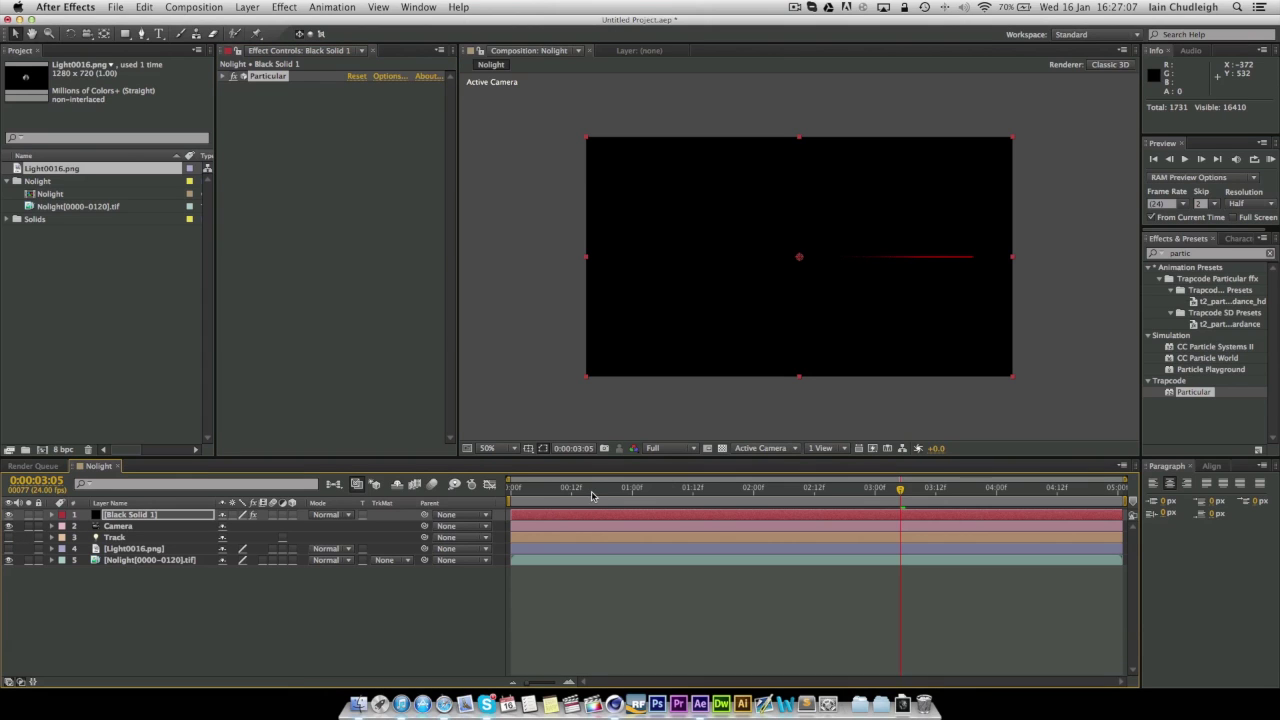
drag(591, 496, 882, 506)
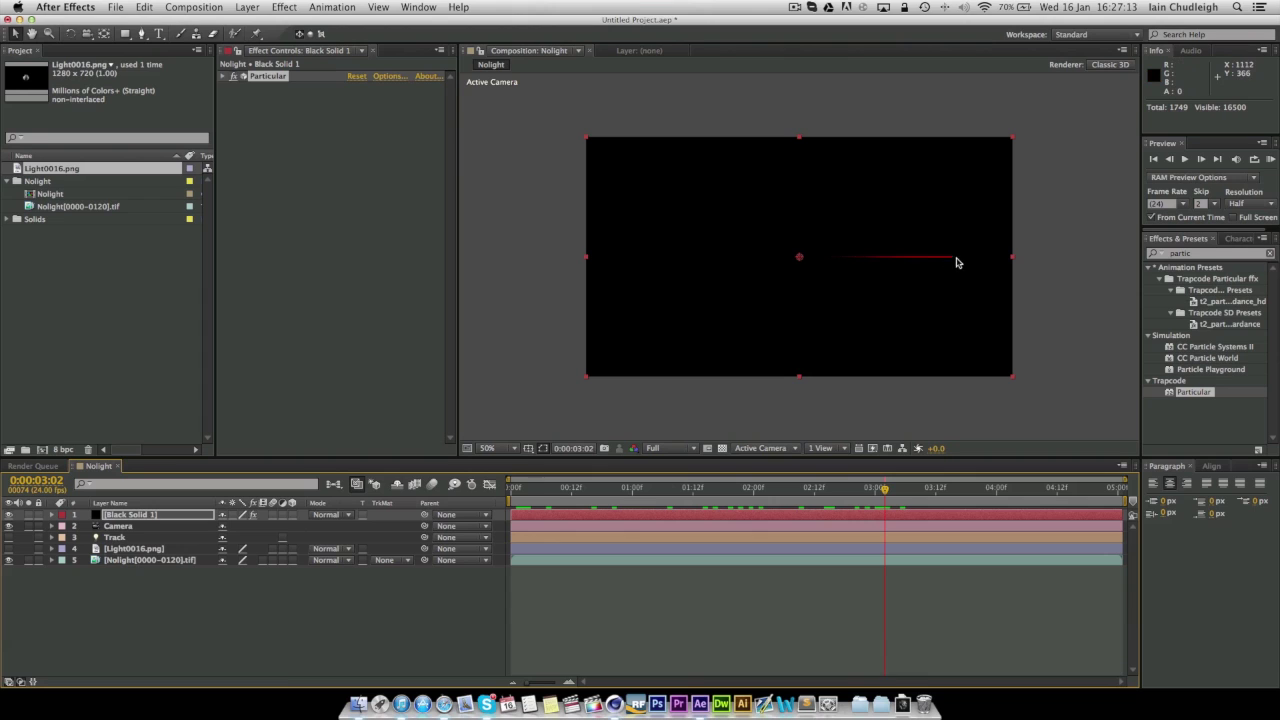
Step: Create a new black solid set to Add blend mode
right_click(130, 596)
mouse_move(160, 545)
click(322, 583)
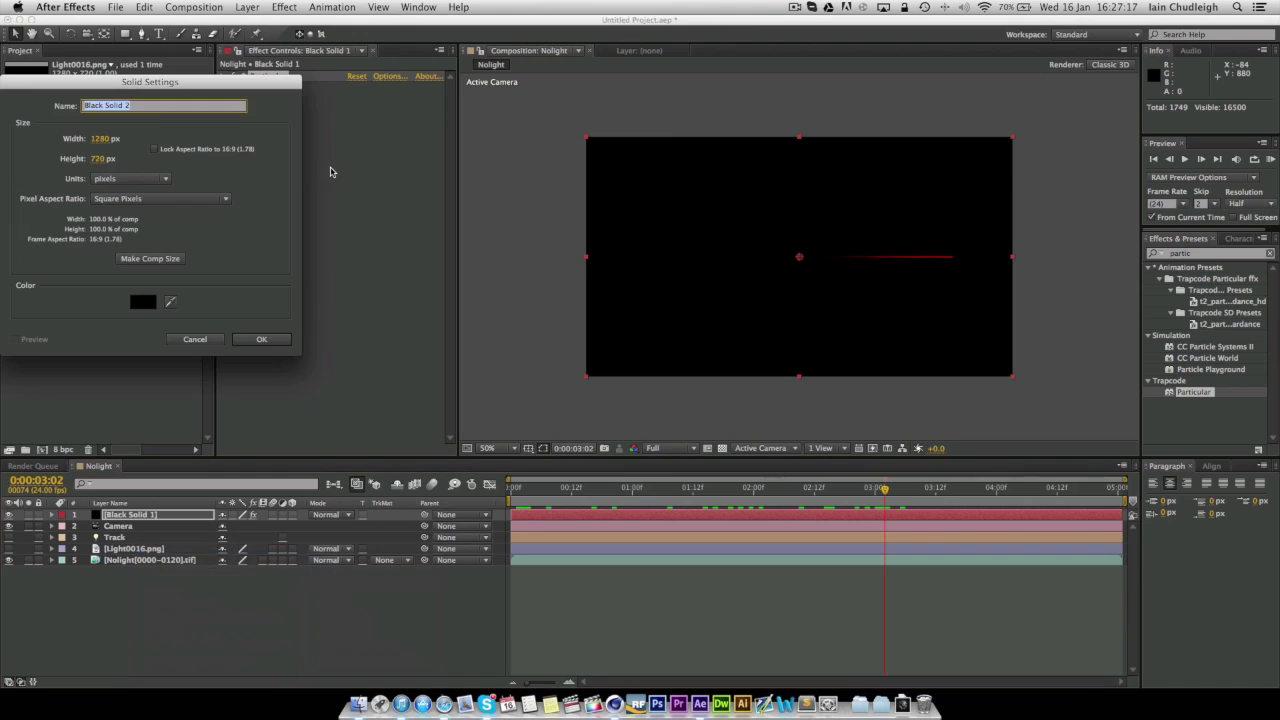
click(258, 339)
click(328, 514)
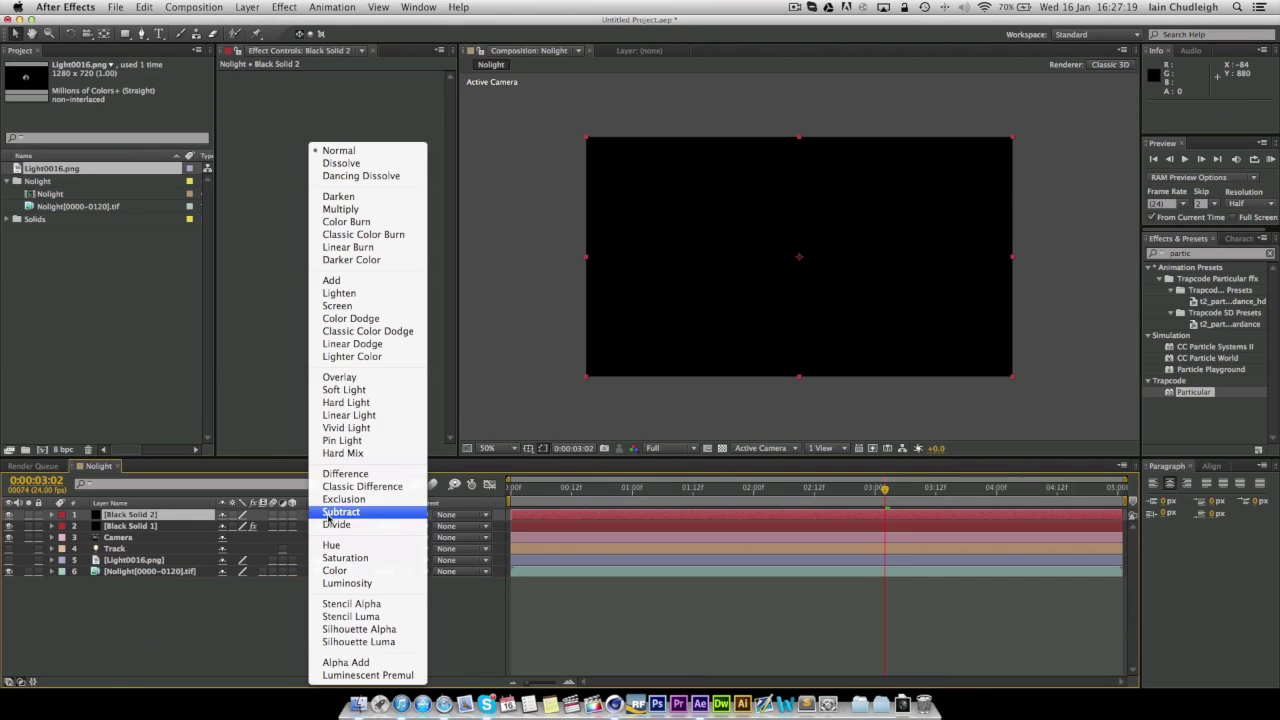
click(335, 280)
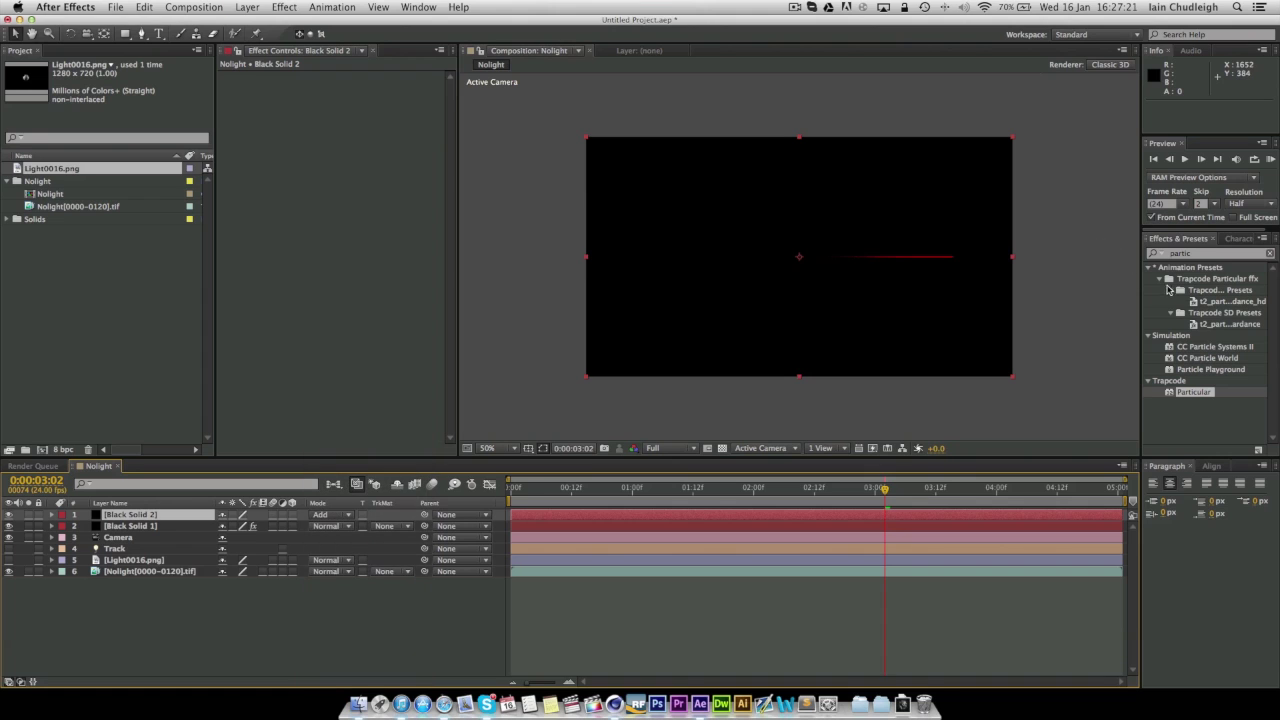
Step: Apply Optical Flares to it with Source Type Track Lights and all lights selected
click(1186, 258)
text(flares)
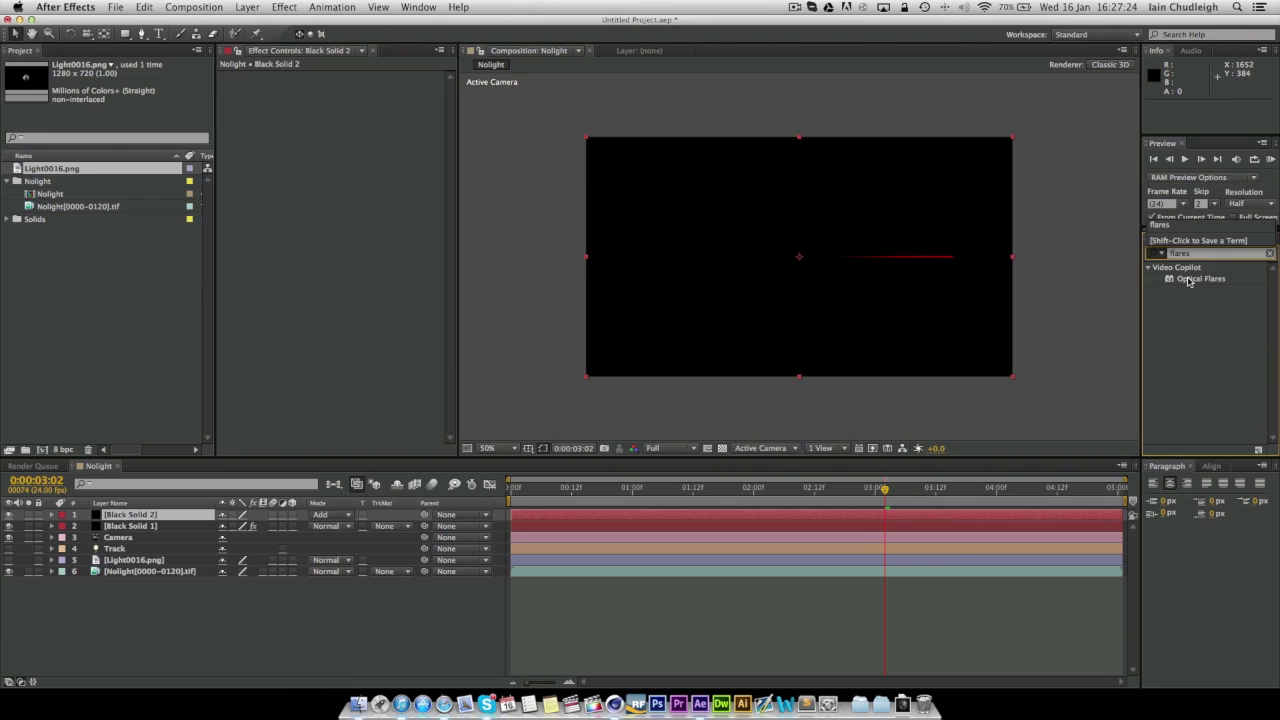
drag(1188, 283, 320, 238)
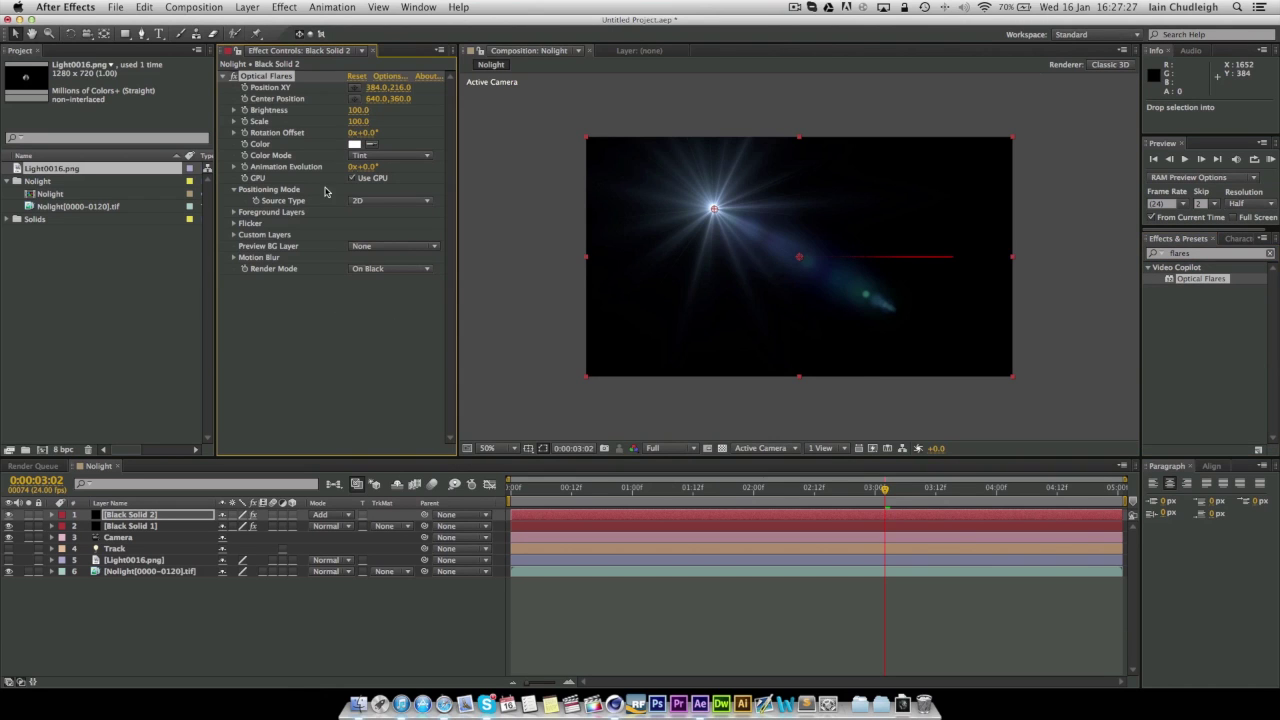
click(372, 203)
click(398, 246)
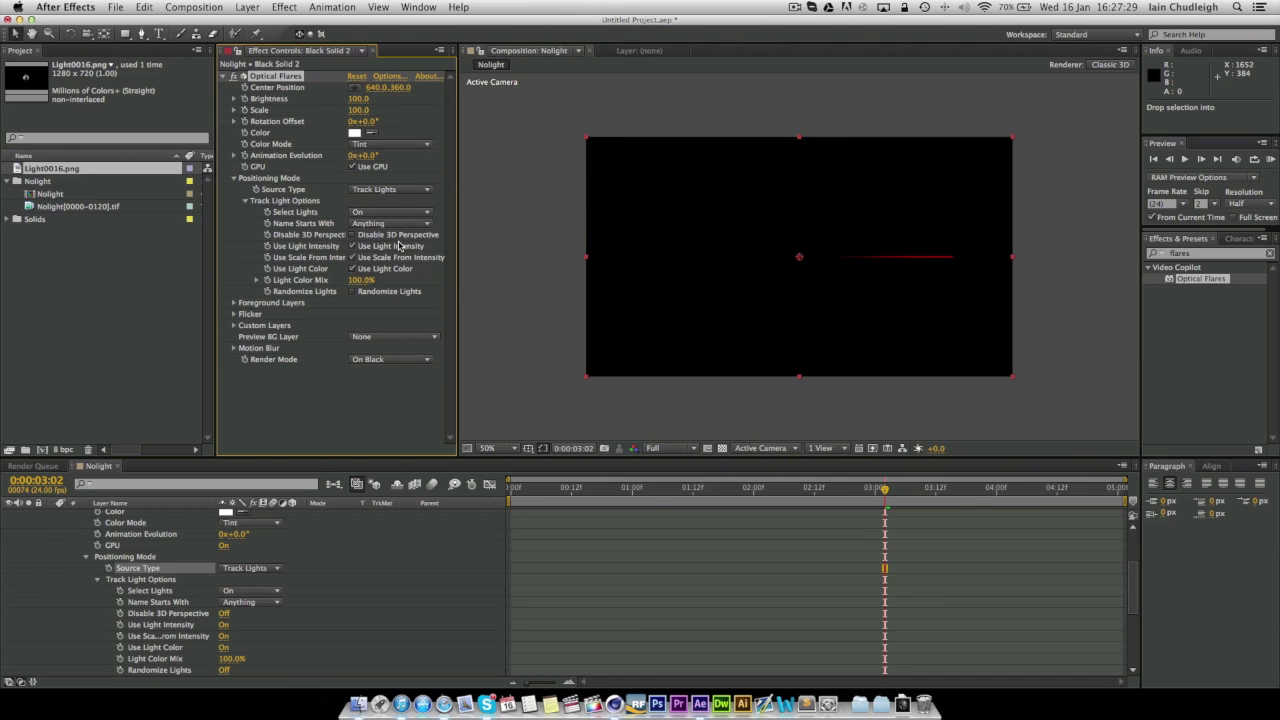
click(385, 217)
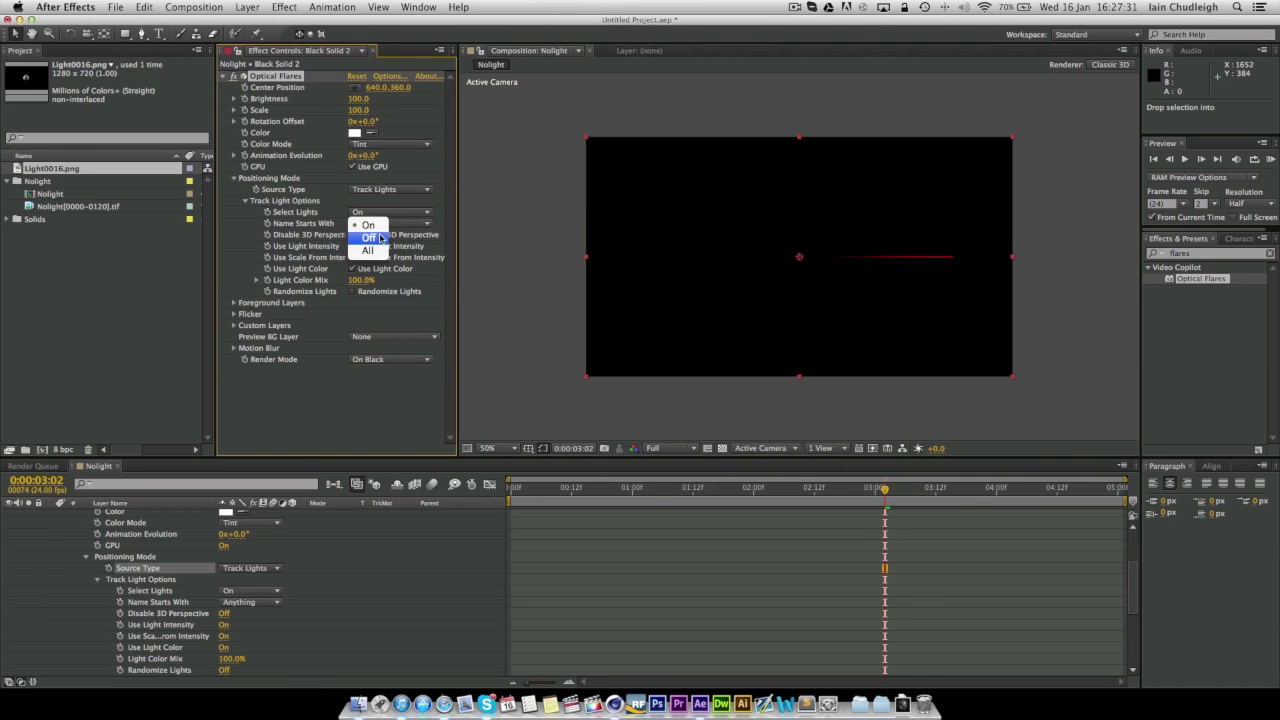
click(375, 251)
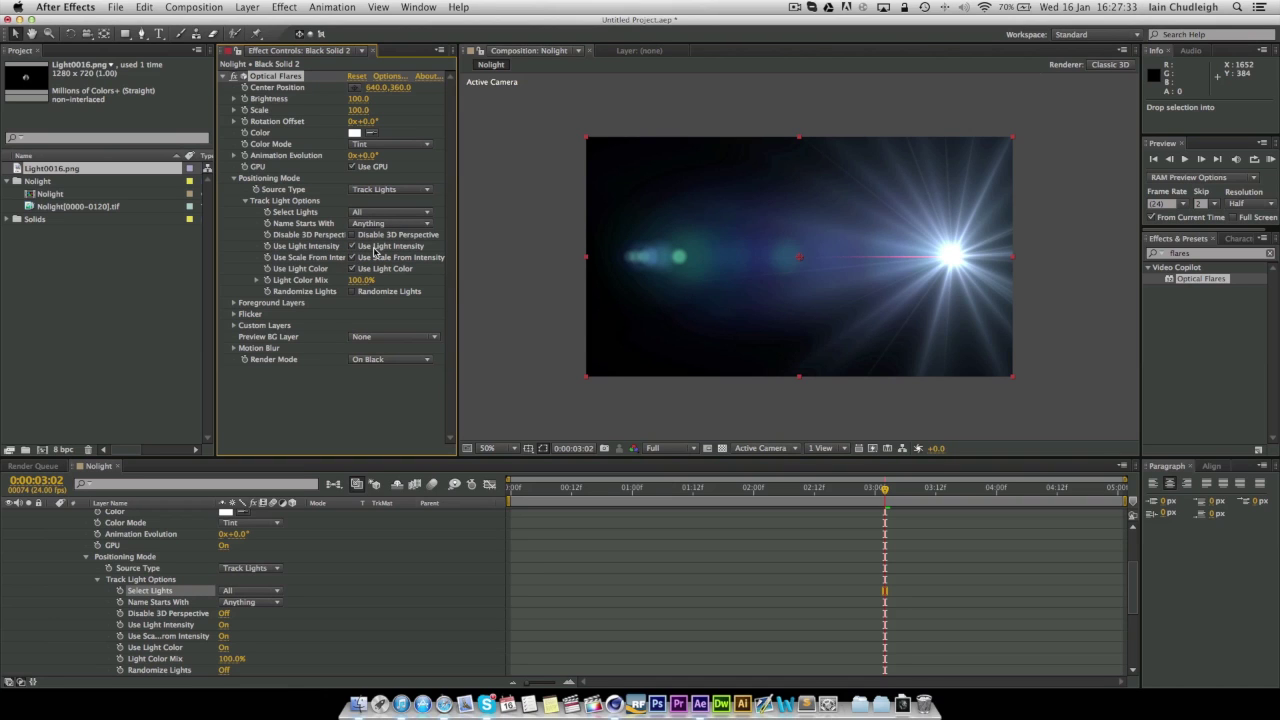
drag(531, 491, 895, 491)
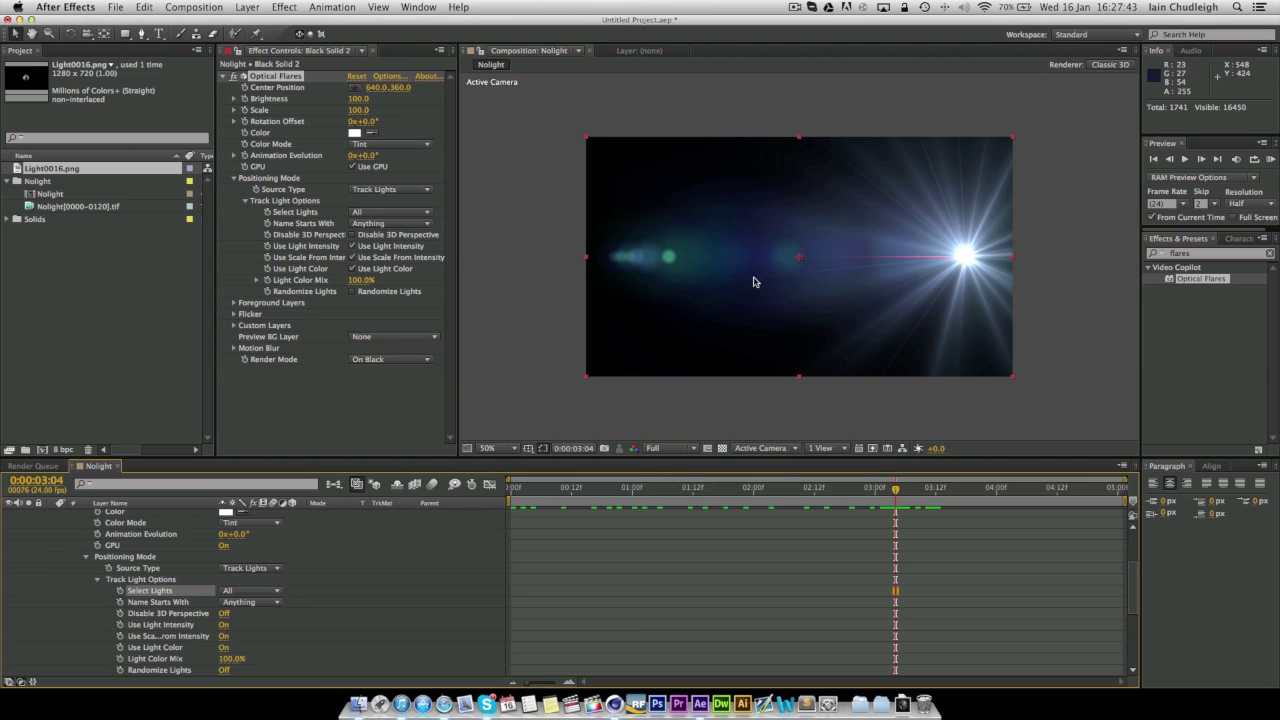
Step: Clear all default flare elements and add a single Glow element
click(394, 78)
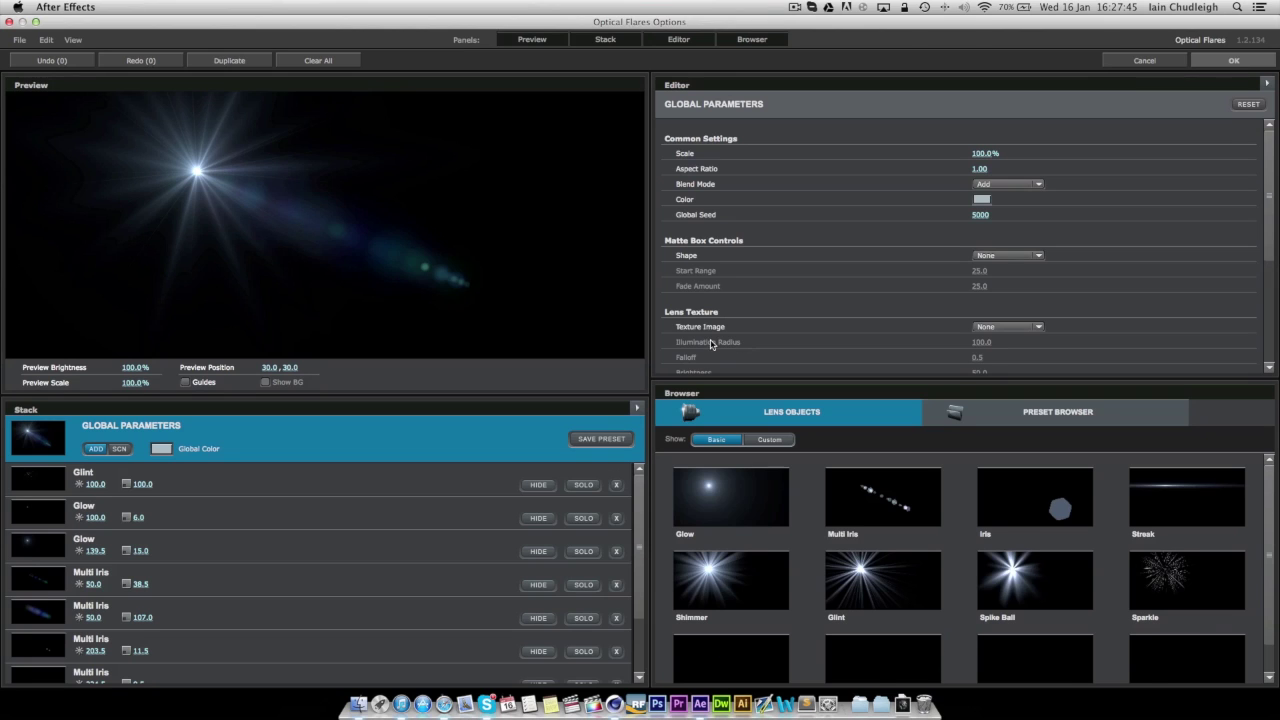
drag(214, 165, 457, 171)
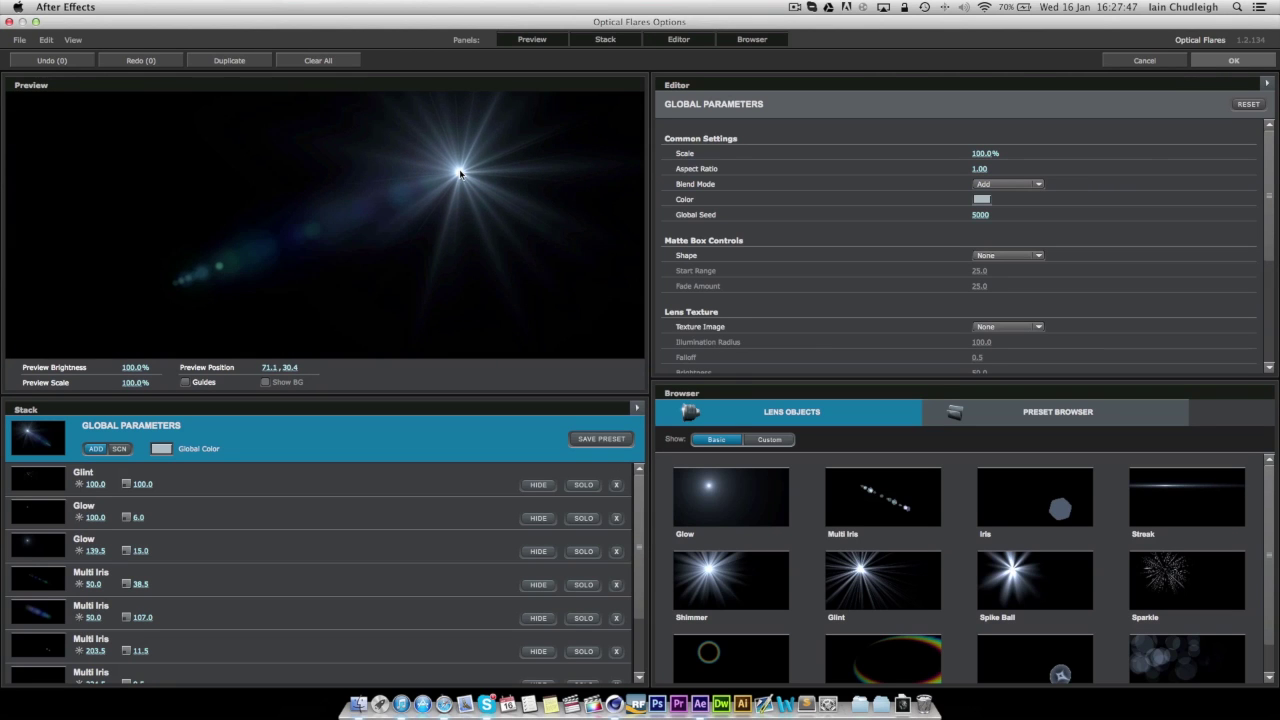
click(318, 60)
click(624, 372)
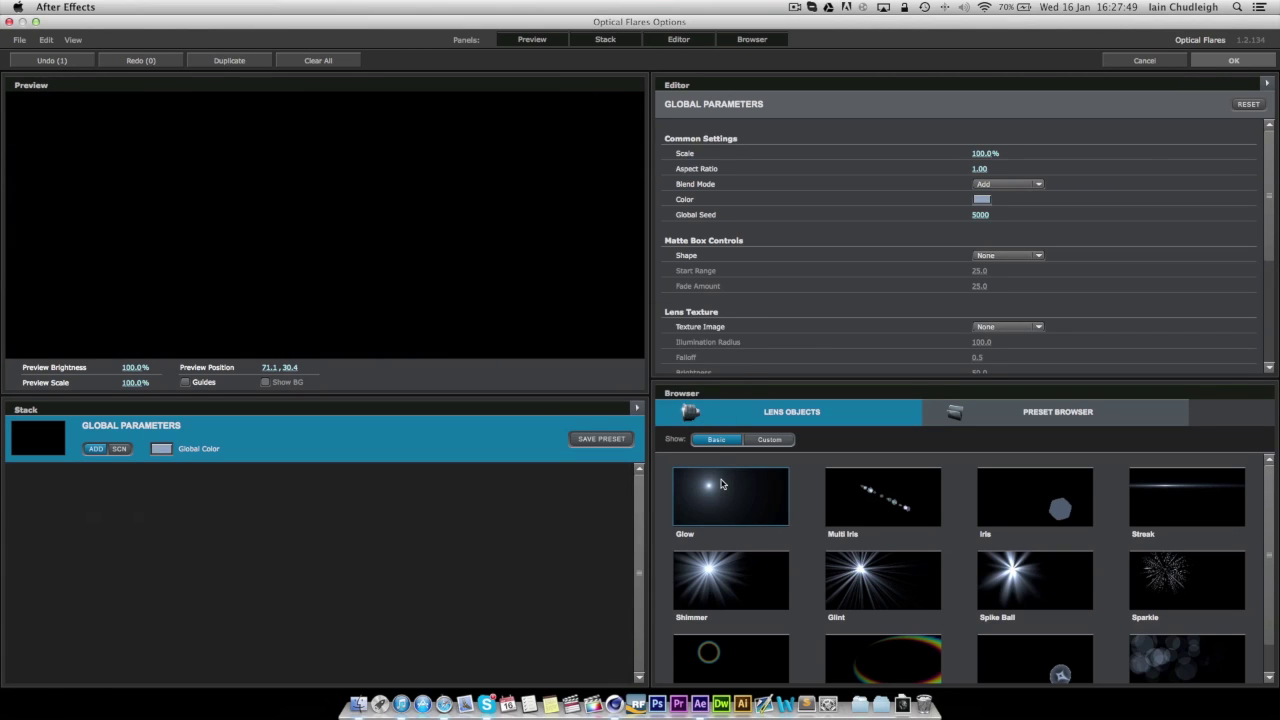
click(726, 484)
click(247, 230)
drag(247, 230, 300, 218)
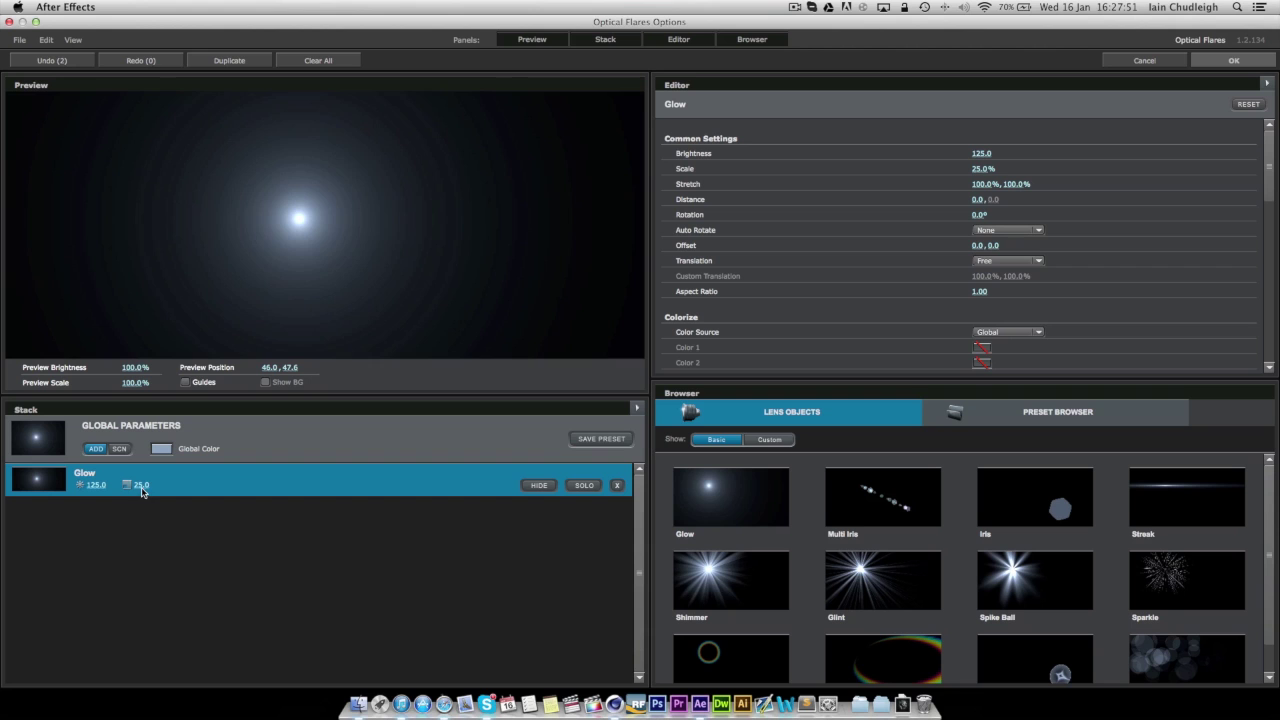
Step: Set the Glow's scale to 5.5 and gamma to 0.6, then apply the flare
drag(141, 486, 113, 490)
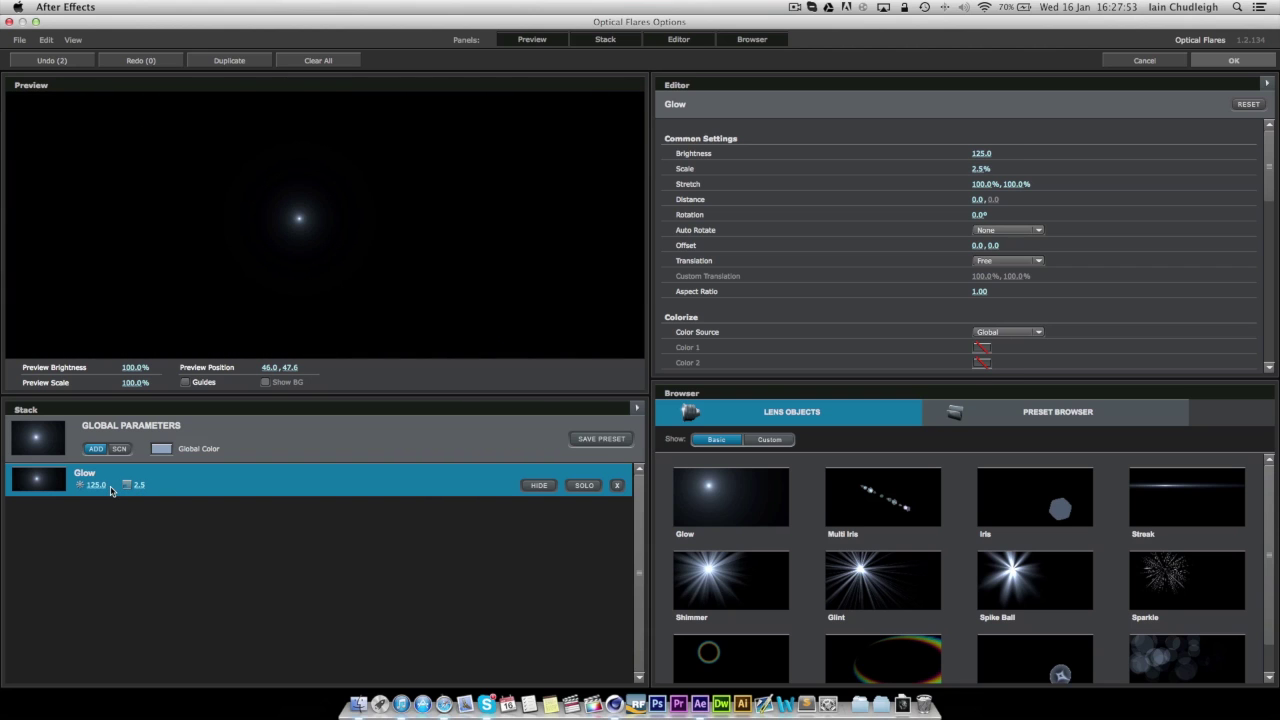
drag(1269, 172, 1244, 238)
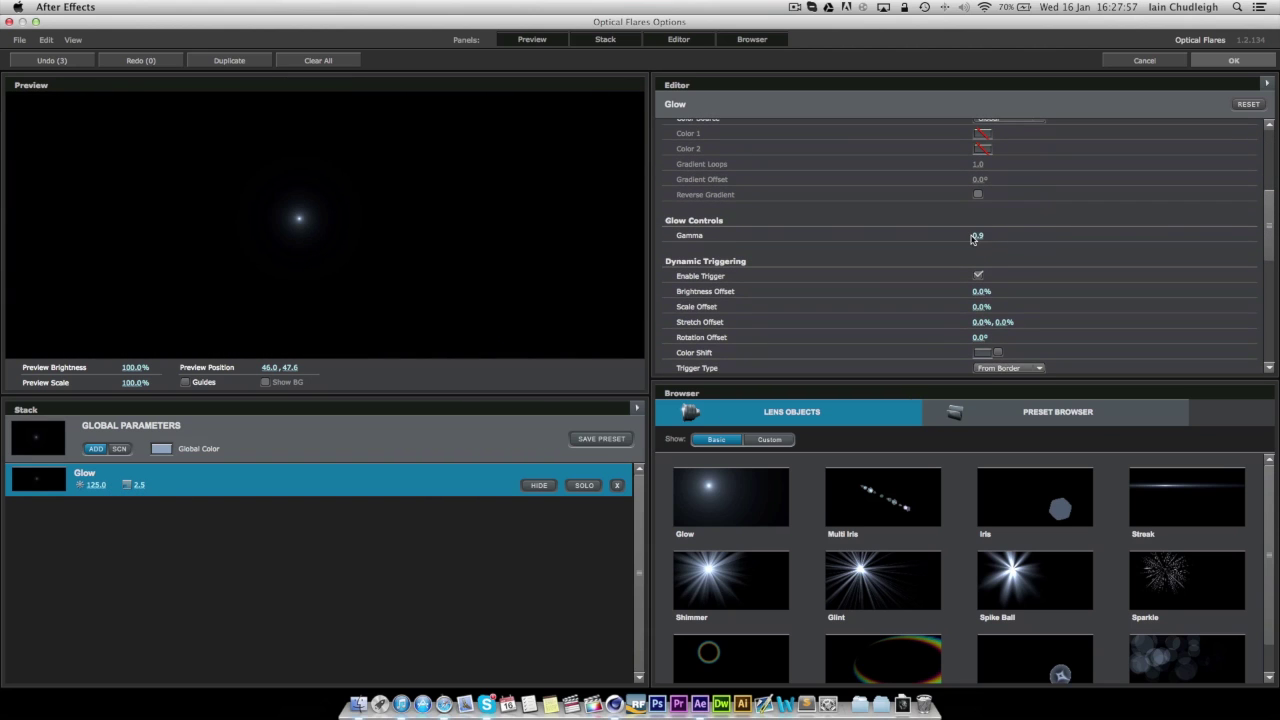
drag(971, 238, 974, 238)
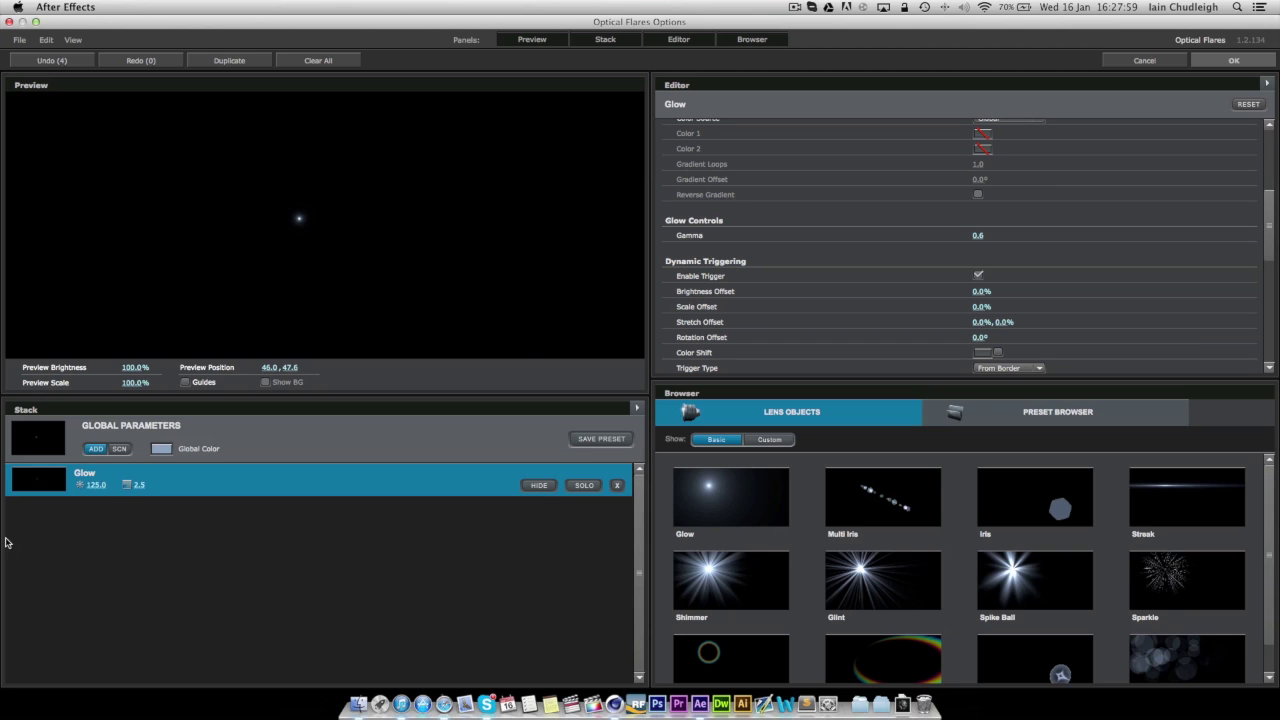
drag(141, 486, 146, 487)
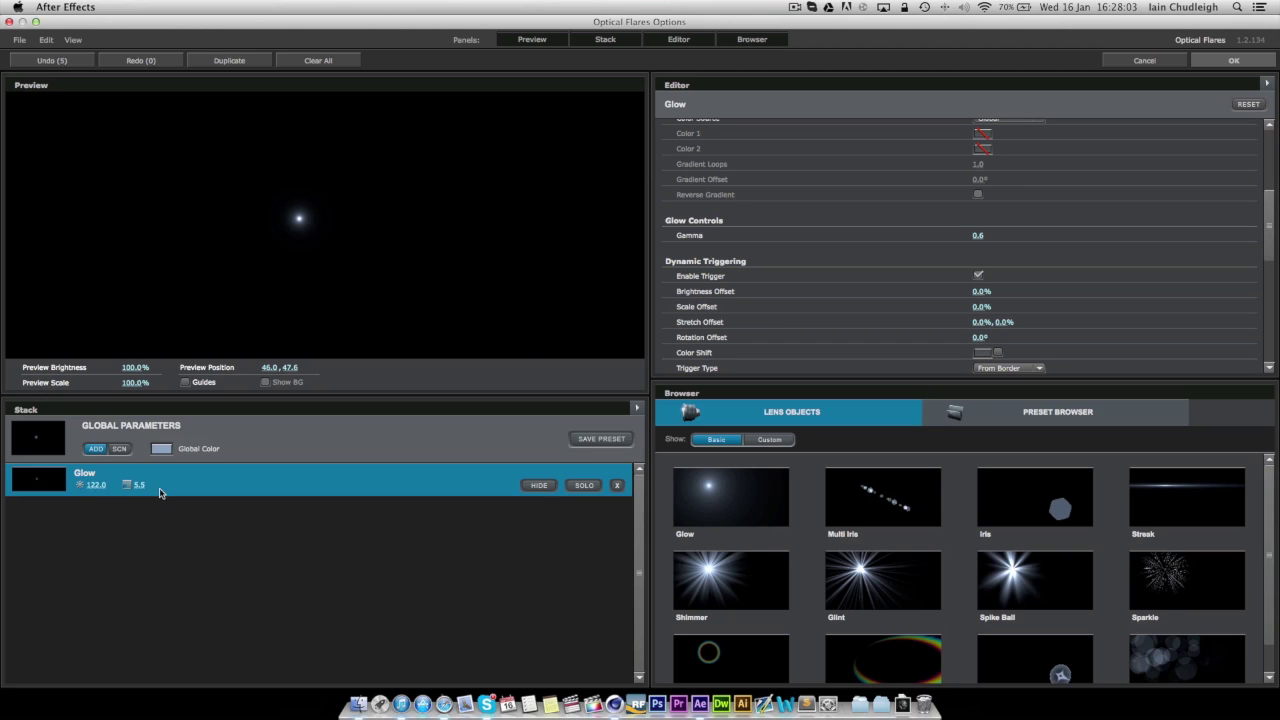
click(1212, 62)
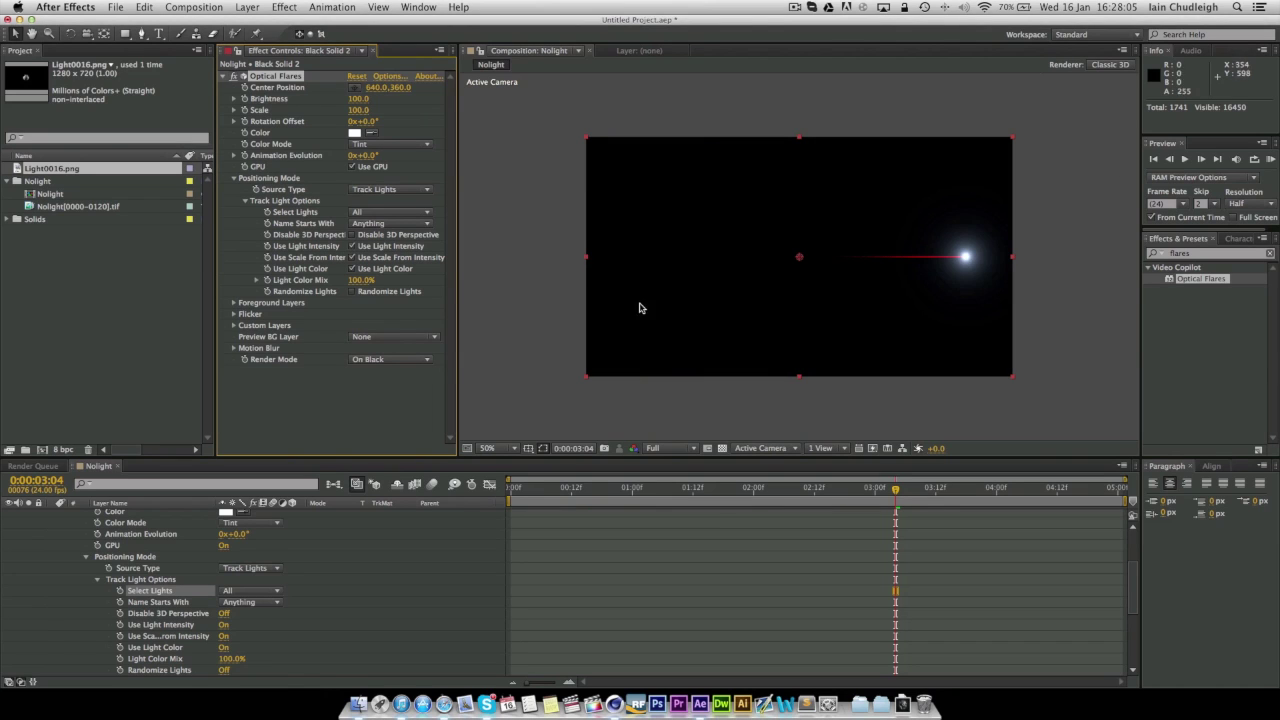
Step: Shrink the flare to scale 40 and tint it red BE0101
drag(368, 109, 355, 101)
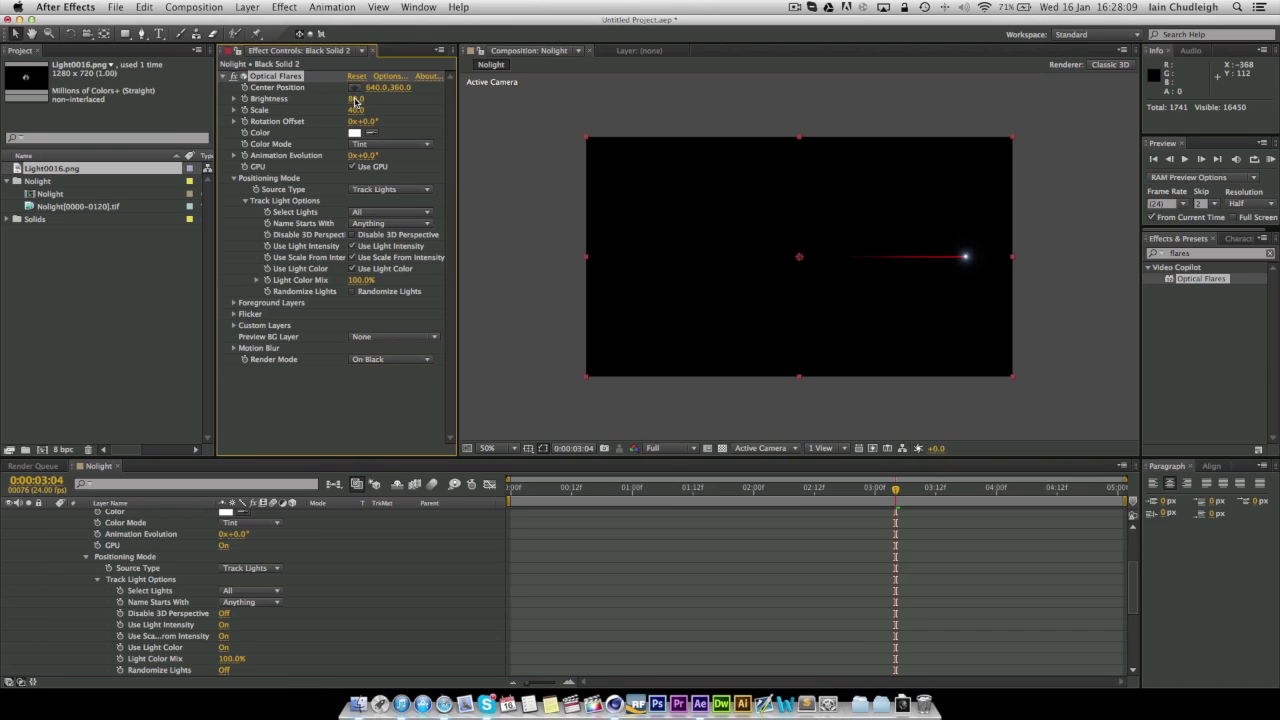
click(356, 138)
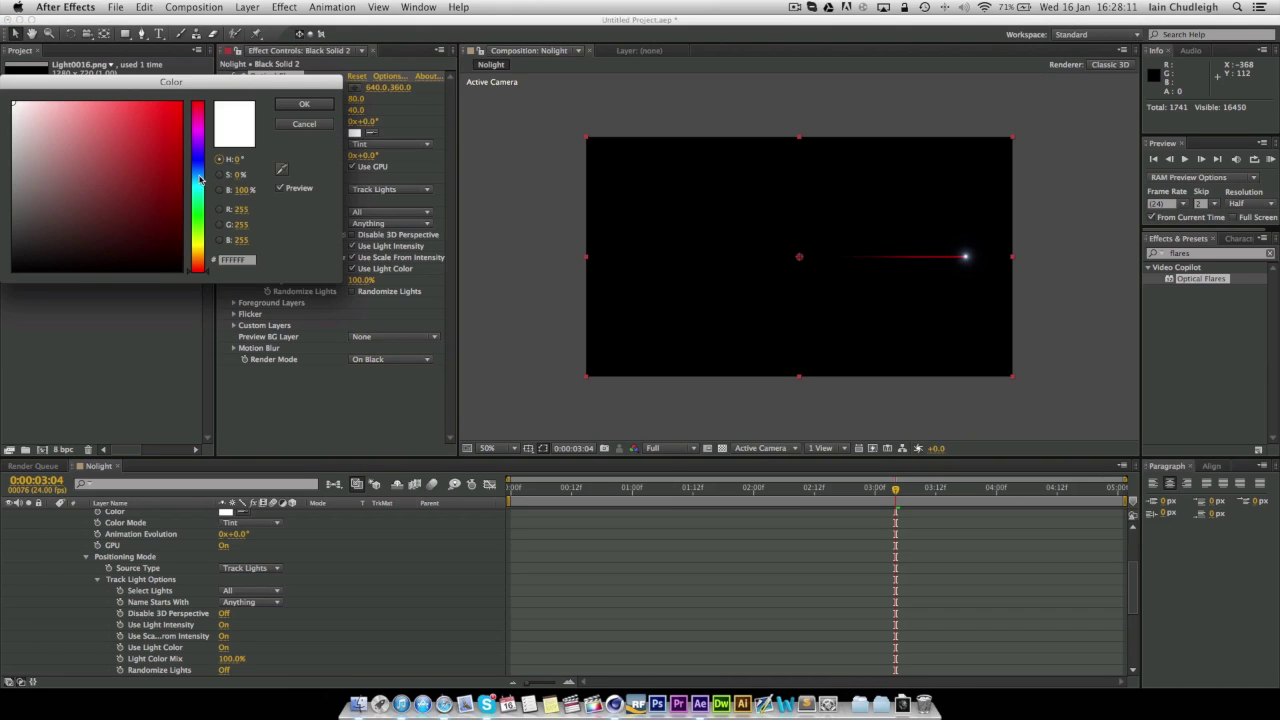
drag(182, 175, 181, 147)
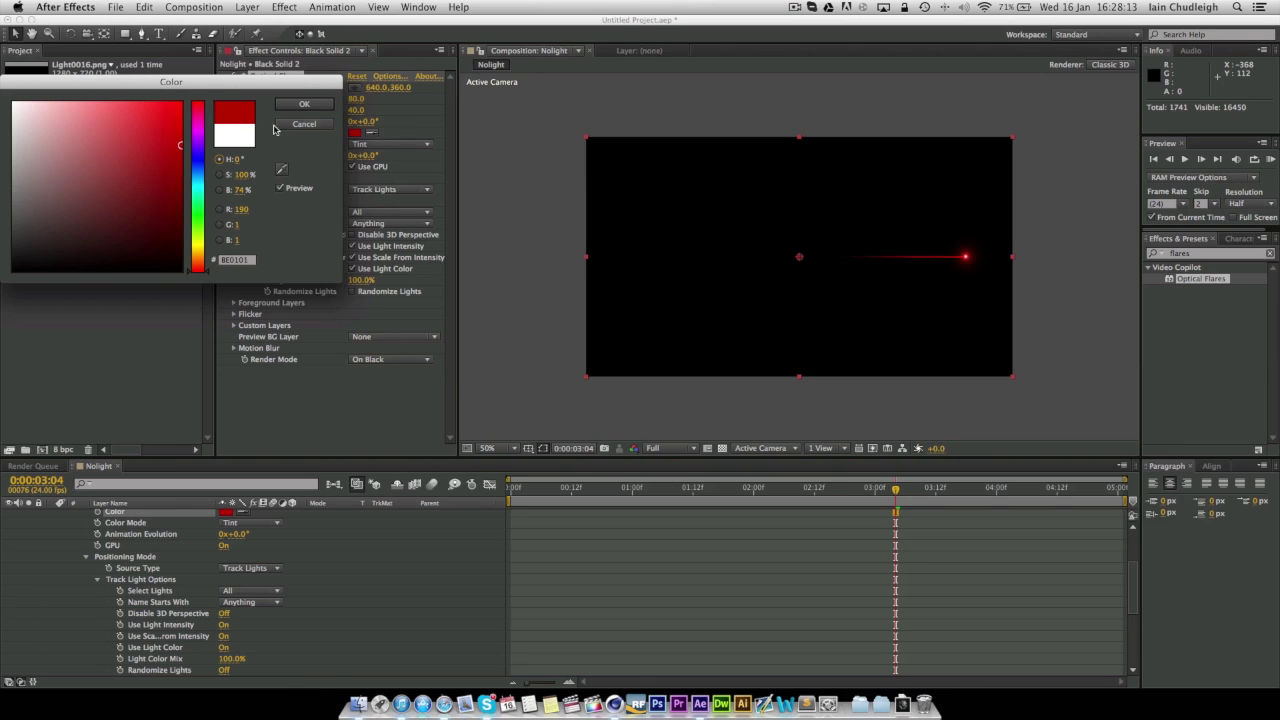
click(306, 105)
drag(643, 484, 884, 488)
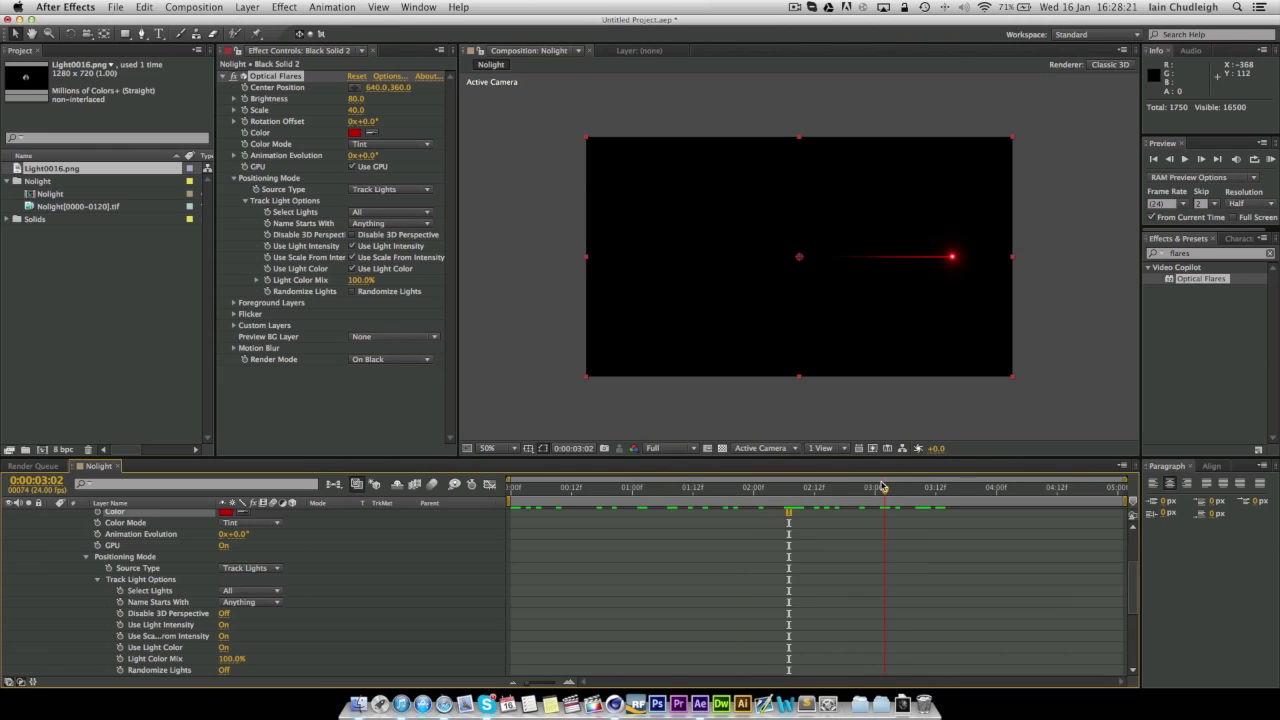
click(224, 77)
scroll(95, 559, up, 3)
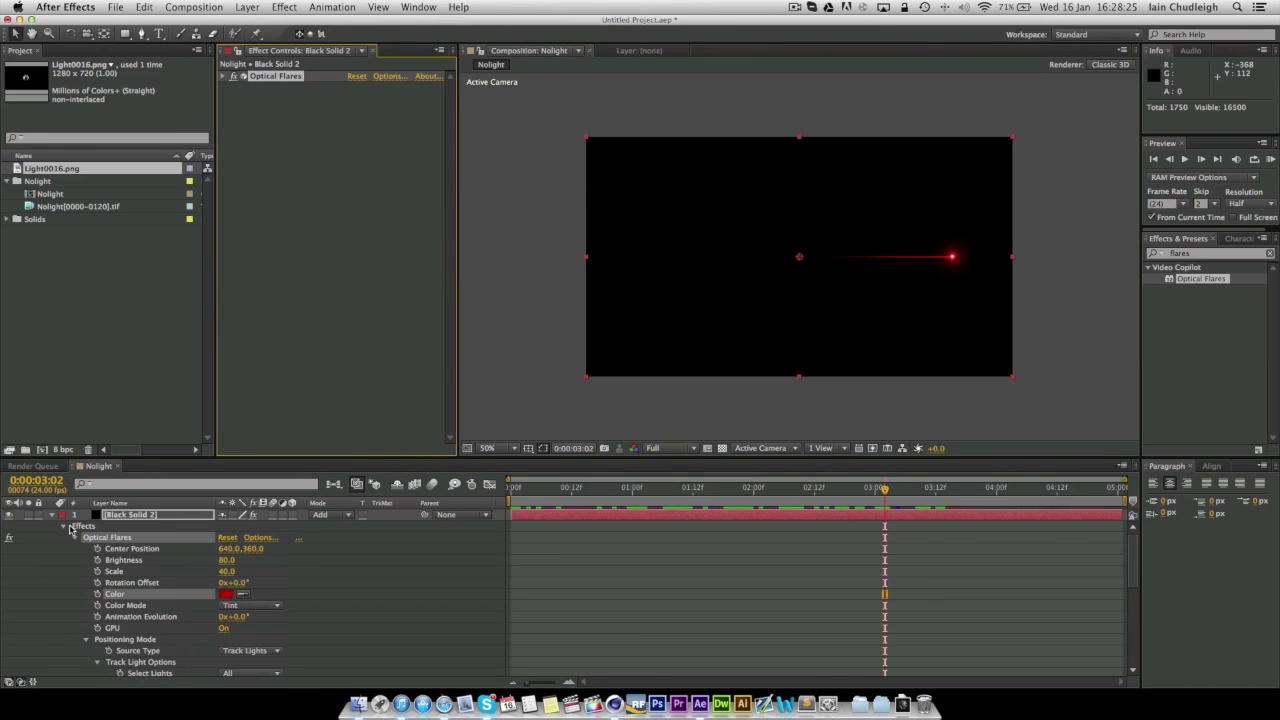
Step: Turn the Light0016.png sphere layer back on at 01:19 and pick the Rectangle tool
click(55, 515)
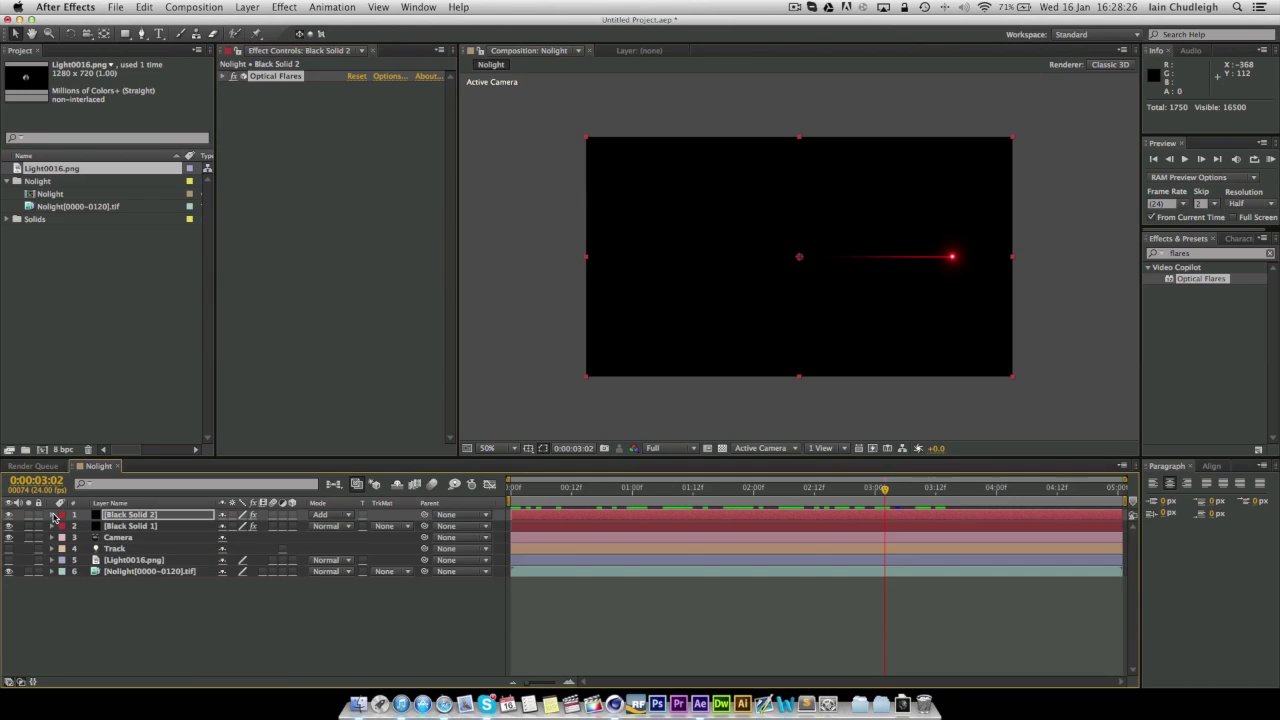
click(8, 560)
drag(514, 489, 714, 494)
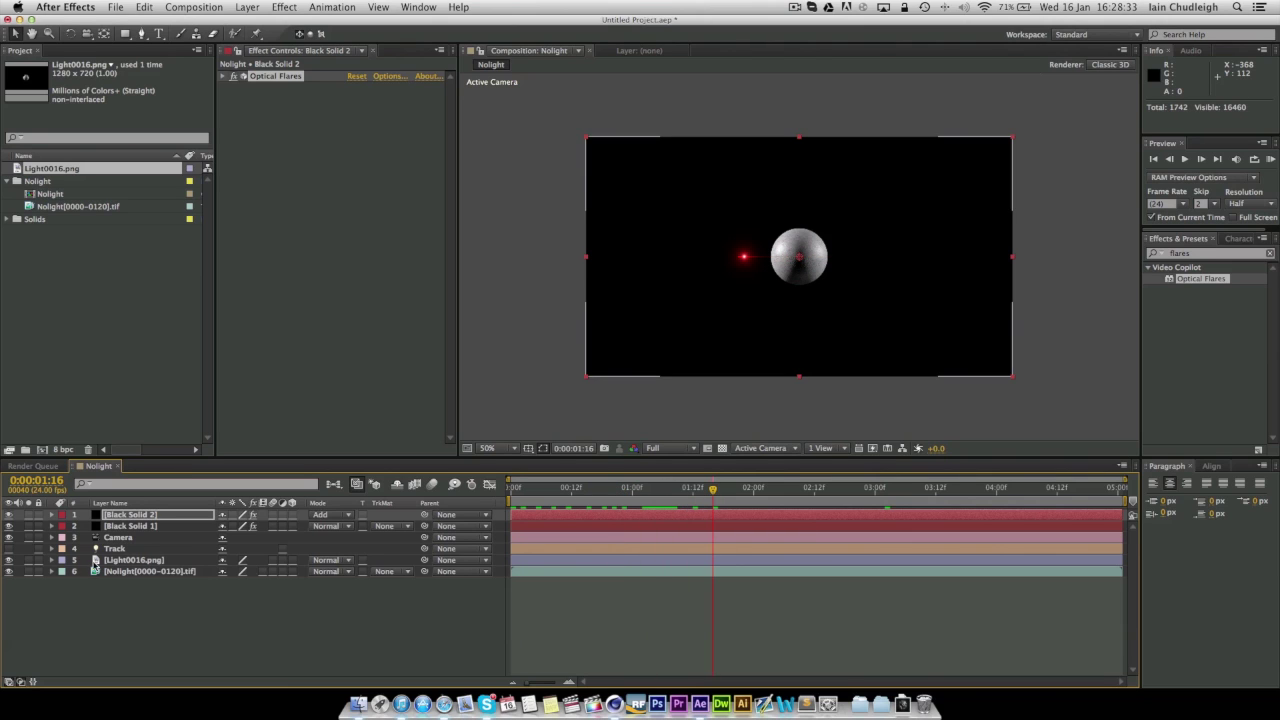
click(8, 560)
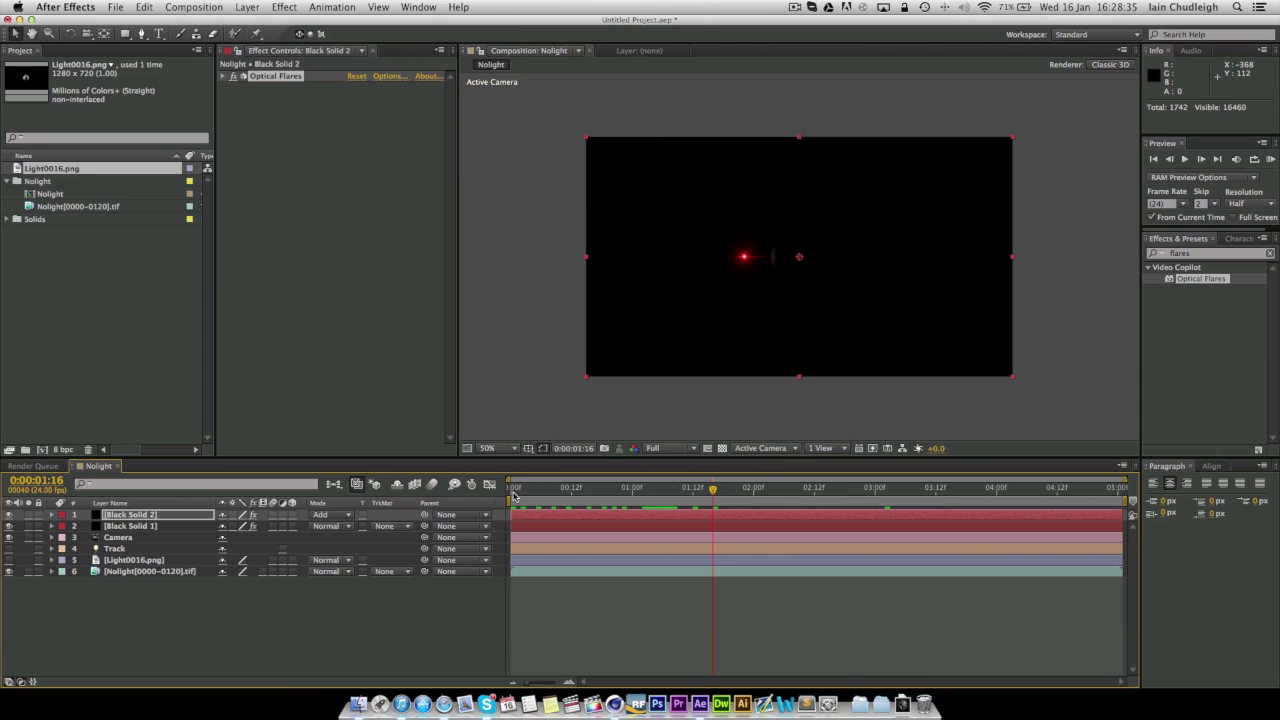
click(728, 490)
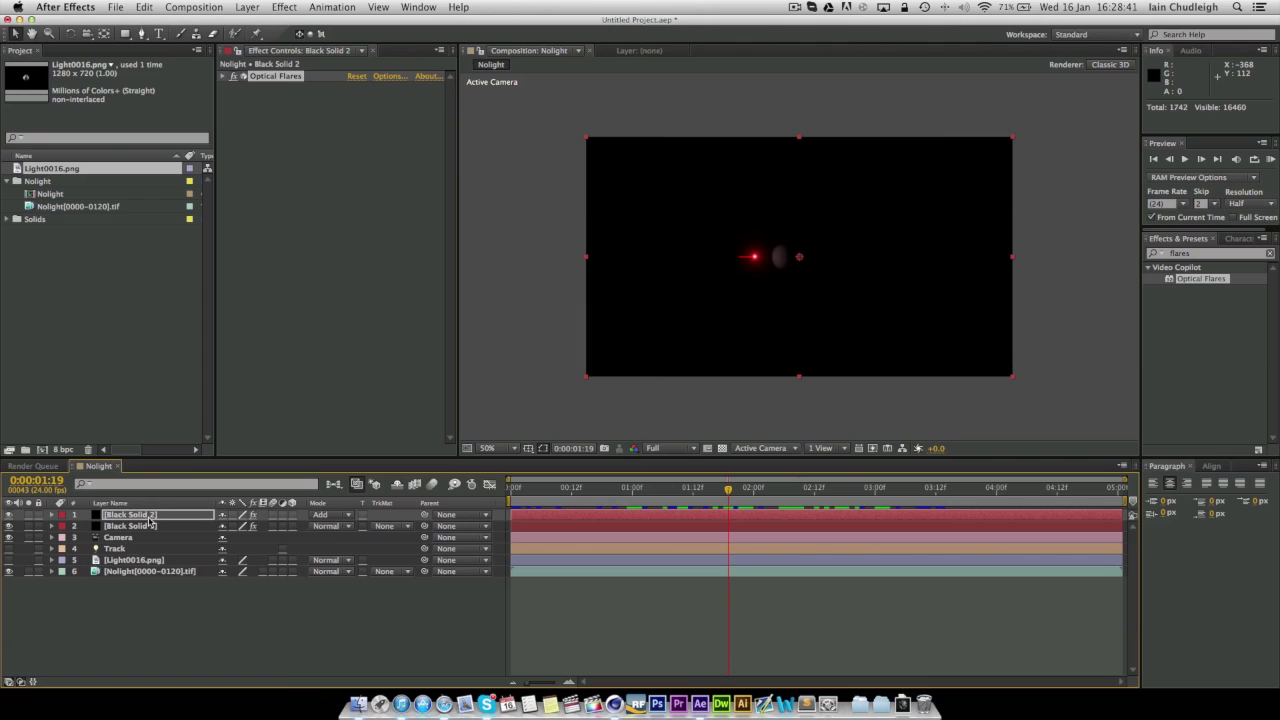
click(9, 560)
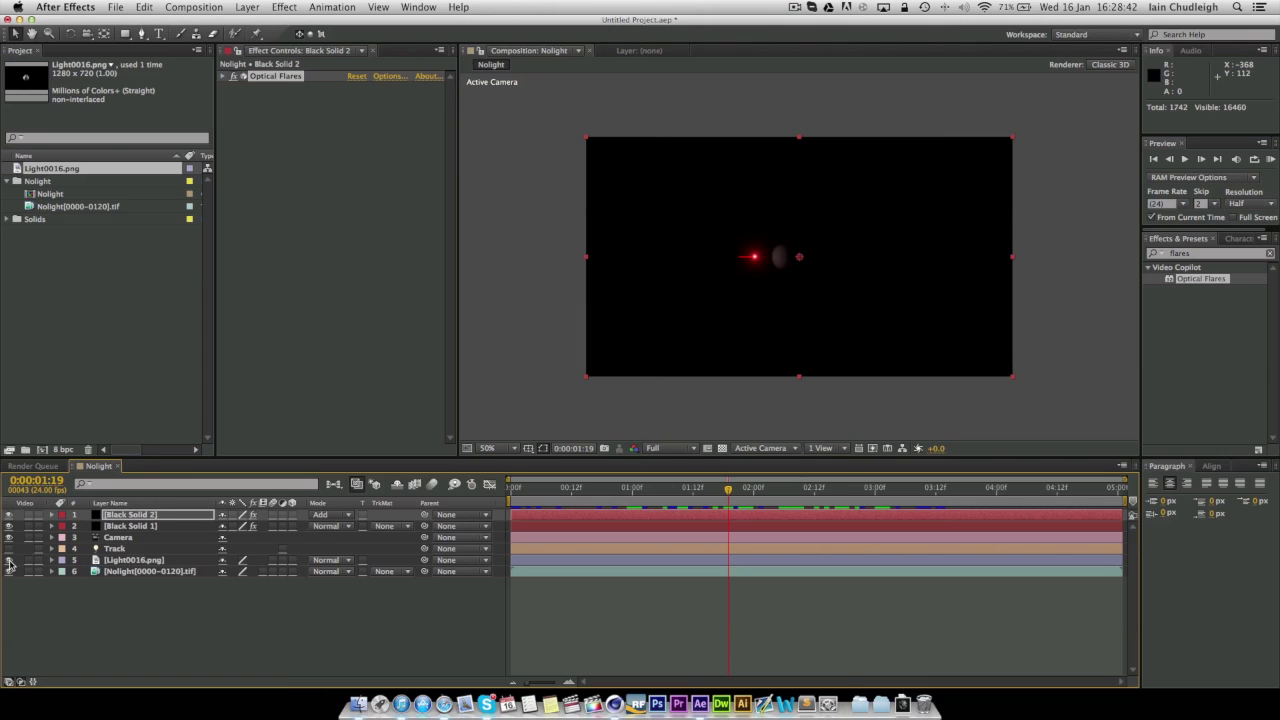
click(126, 33)
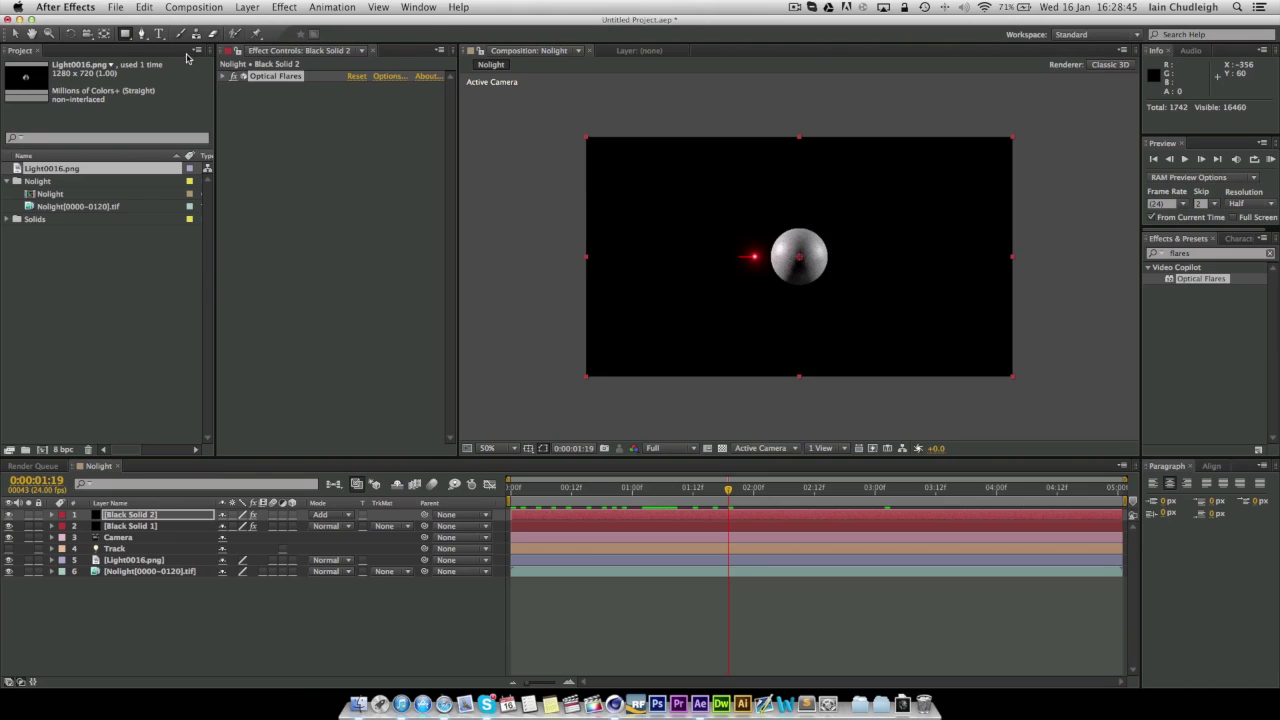
Step: Draw a rectangular mask on the Light0016.png layer around the sphere
drag(751, 214, 846, 303)
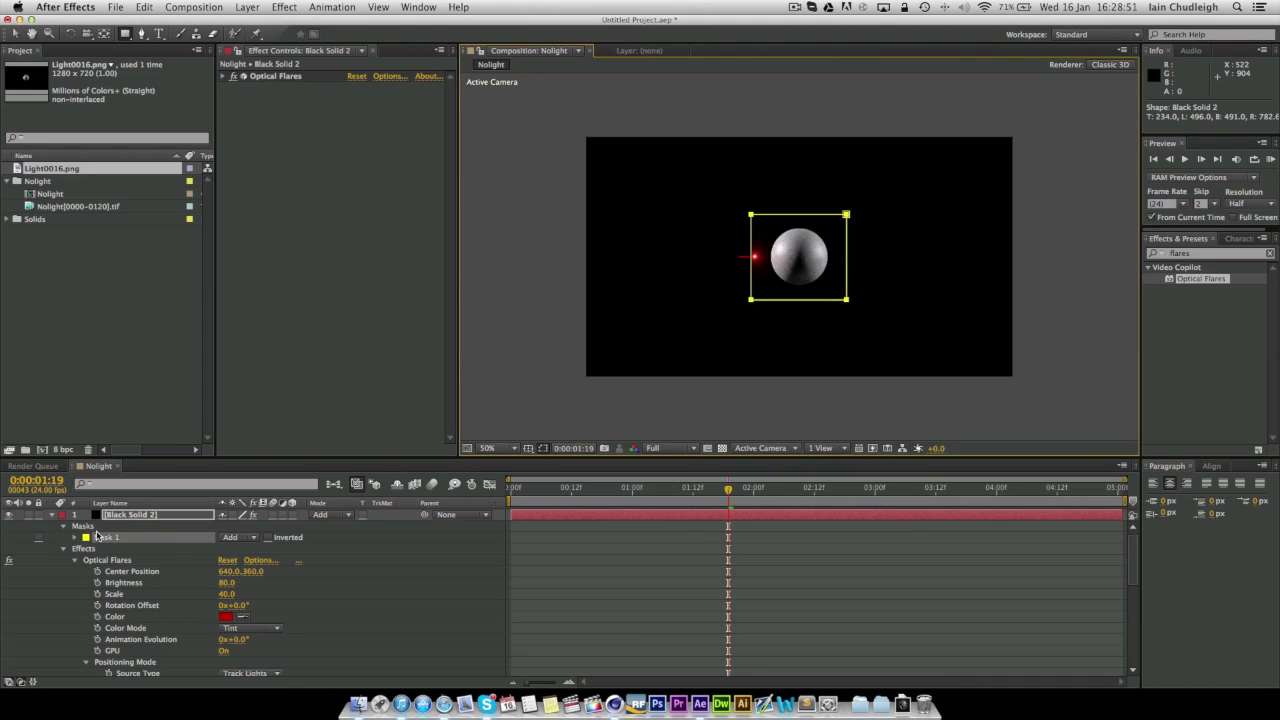
click(54, 514)
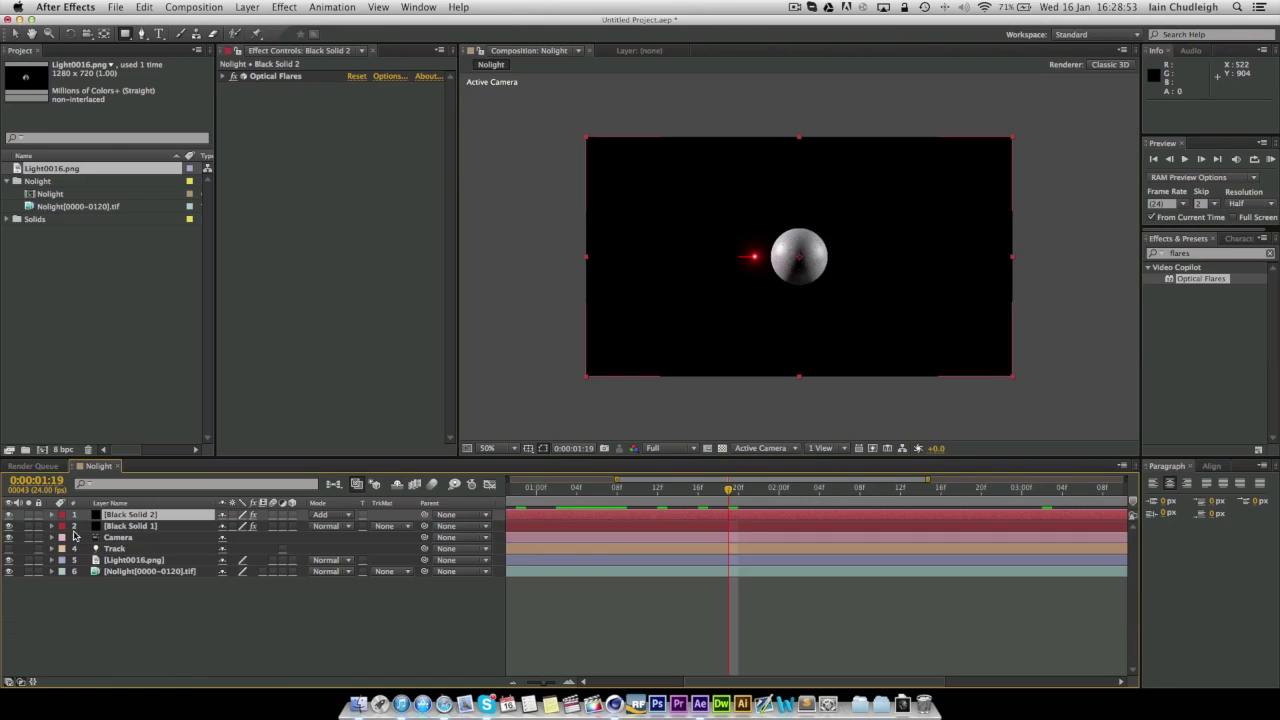
click(121, 561)
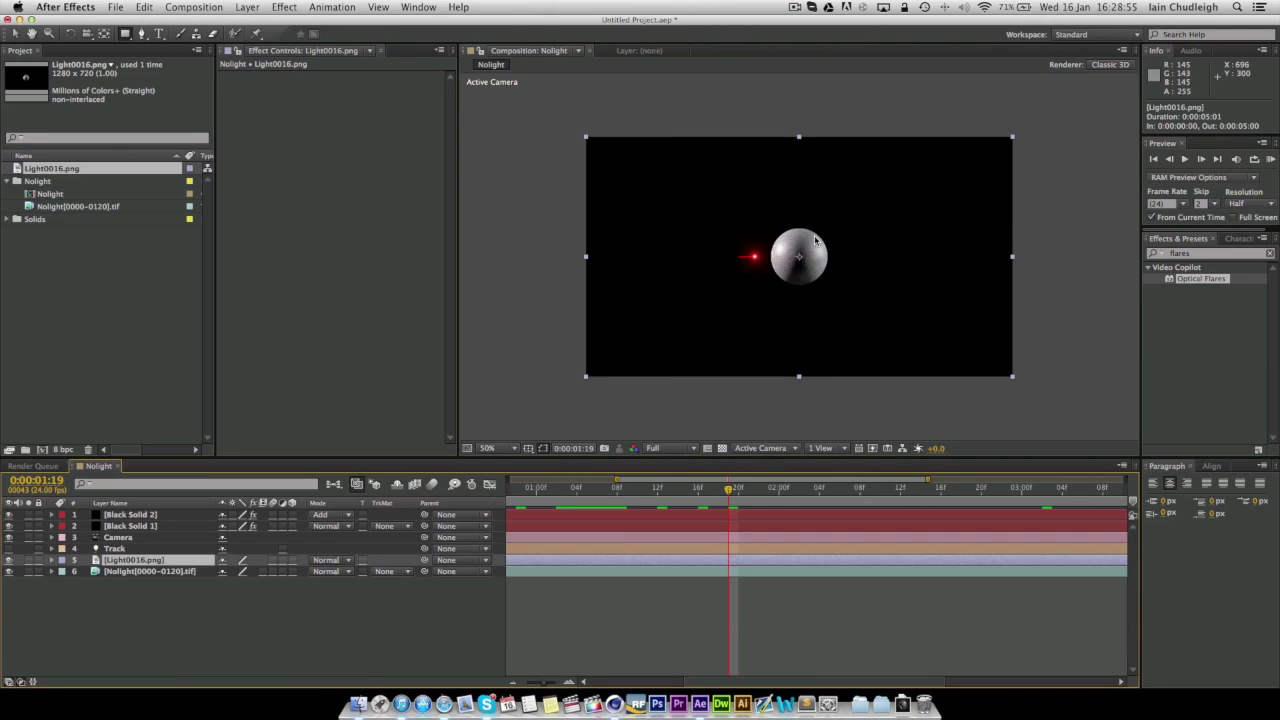
drag(752, 218, 848, 297)
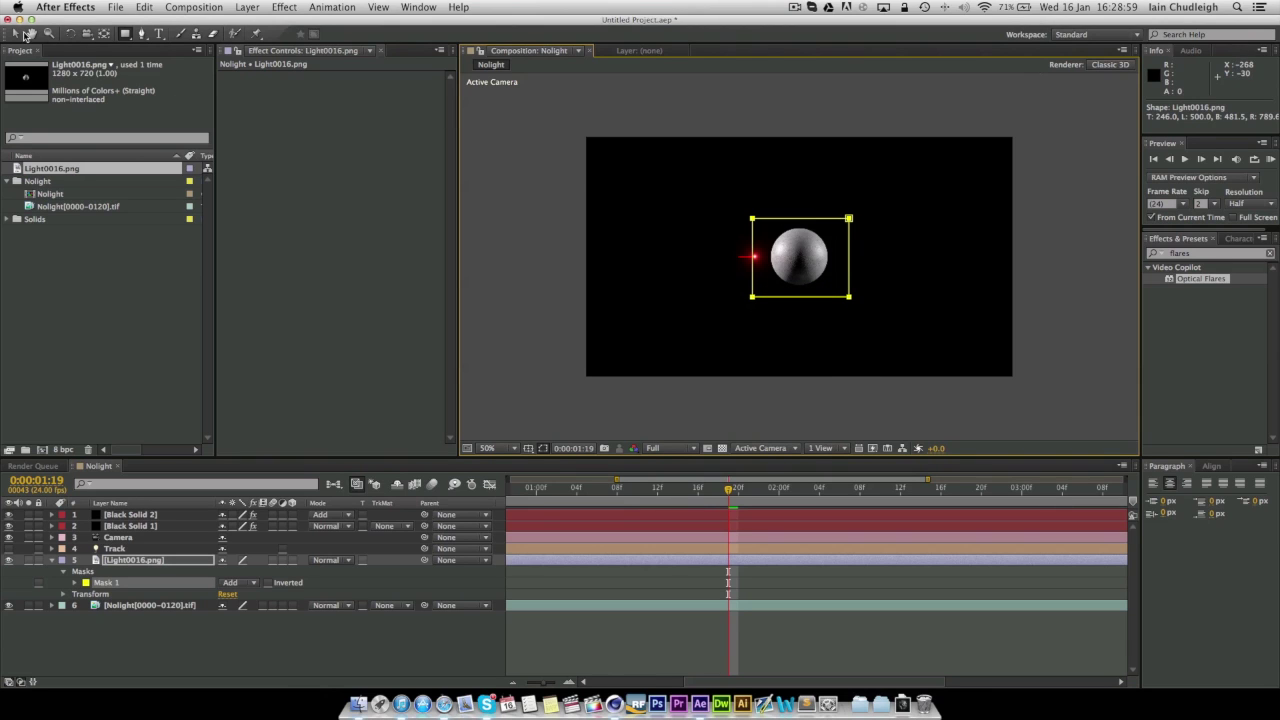
click(18, 33)
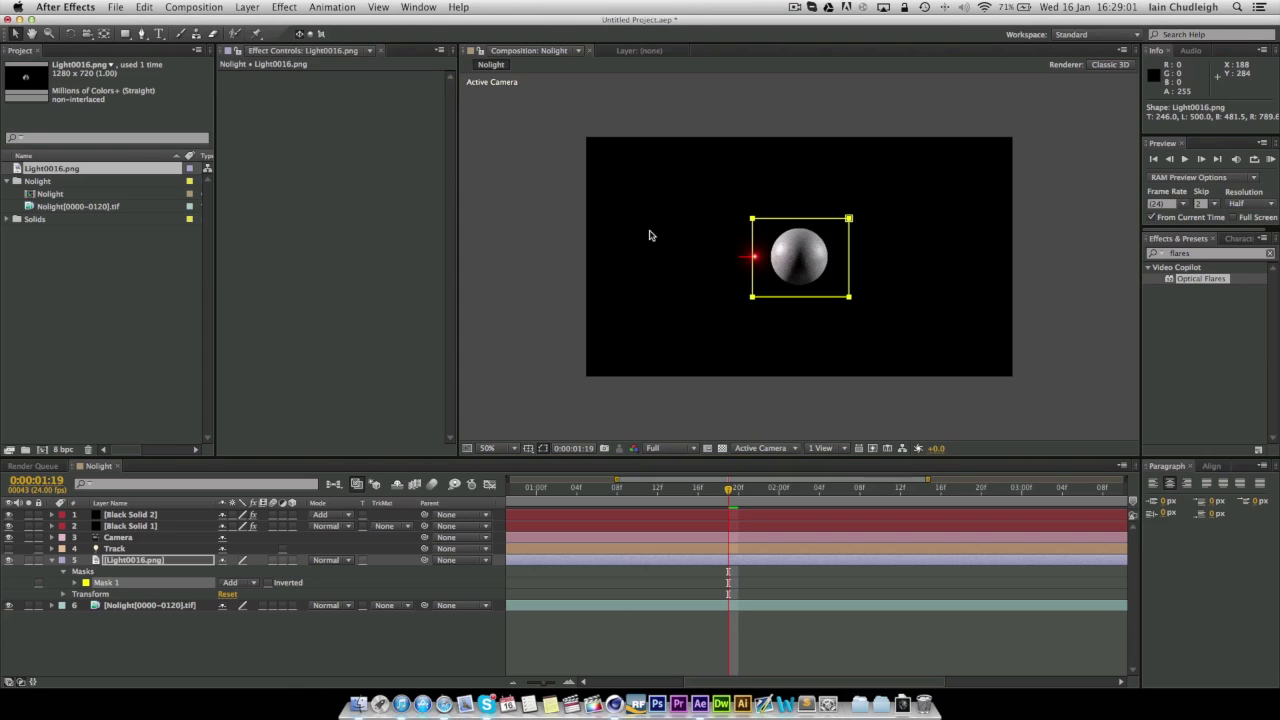
click(826, 296)
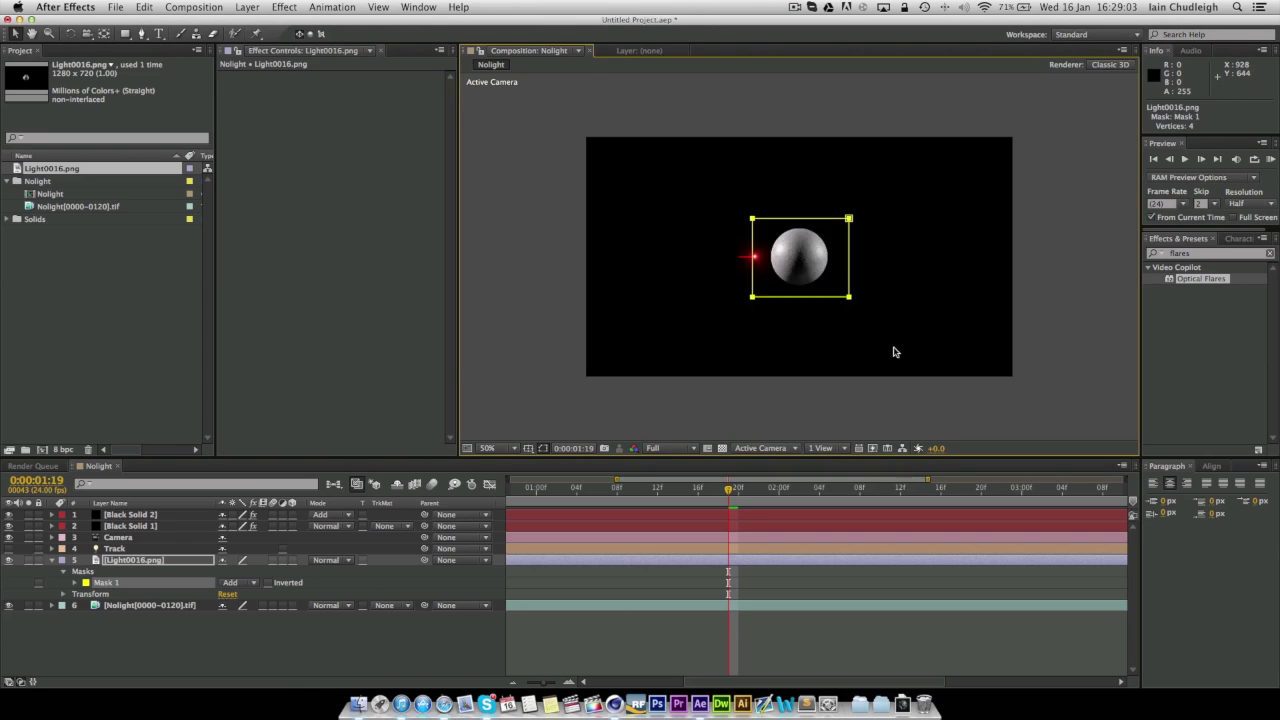
Step: Move the mask left of the sphere and stretch its top and bottom edges outward
drag(848, 260, 755, 257)
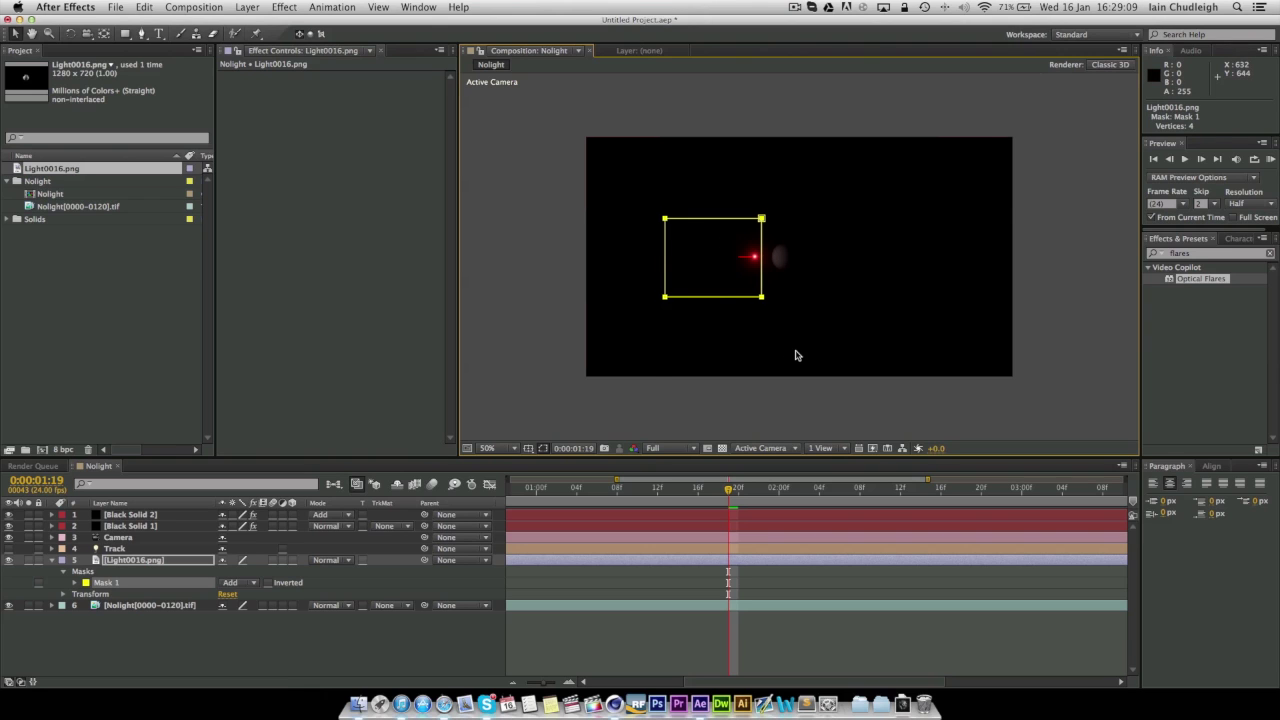
drag(646, 286, 760, 314)
key(super+z)
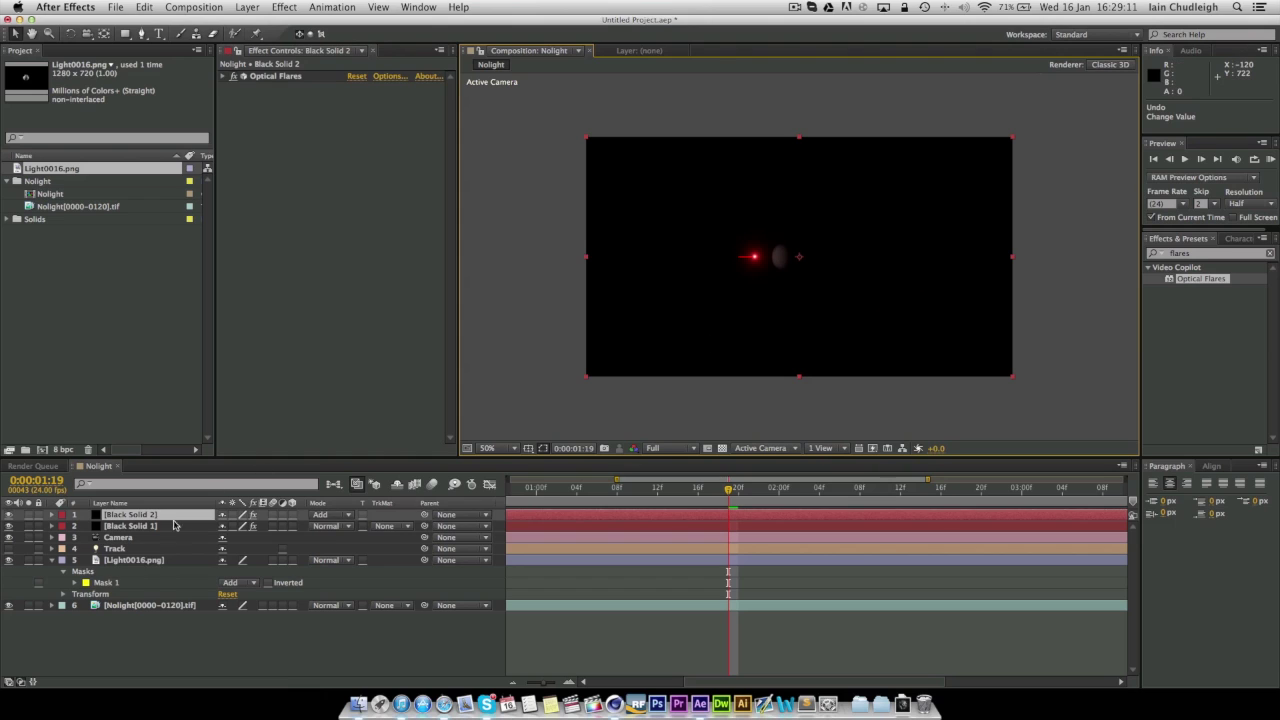
click(114, 583)
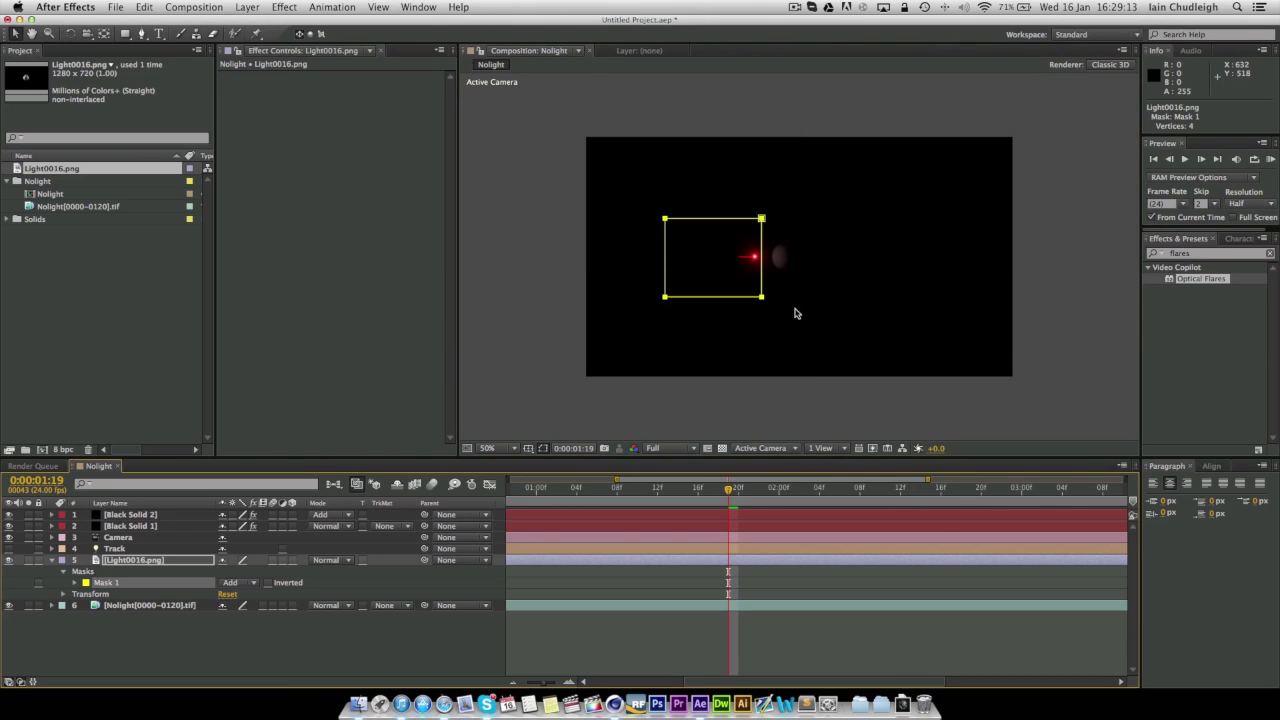
drag(796, 313, 694, 311)
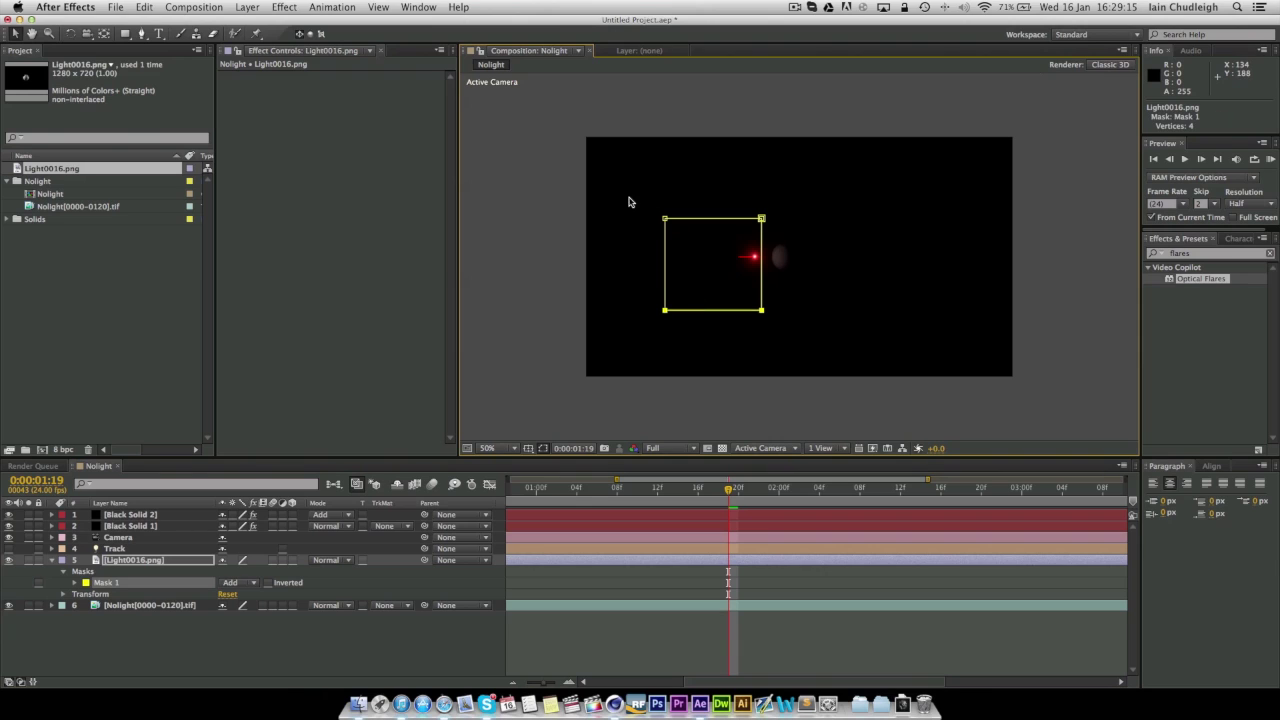
drag(629, 200, 822, 253)
drag(731, 220, 740, 202)
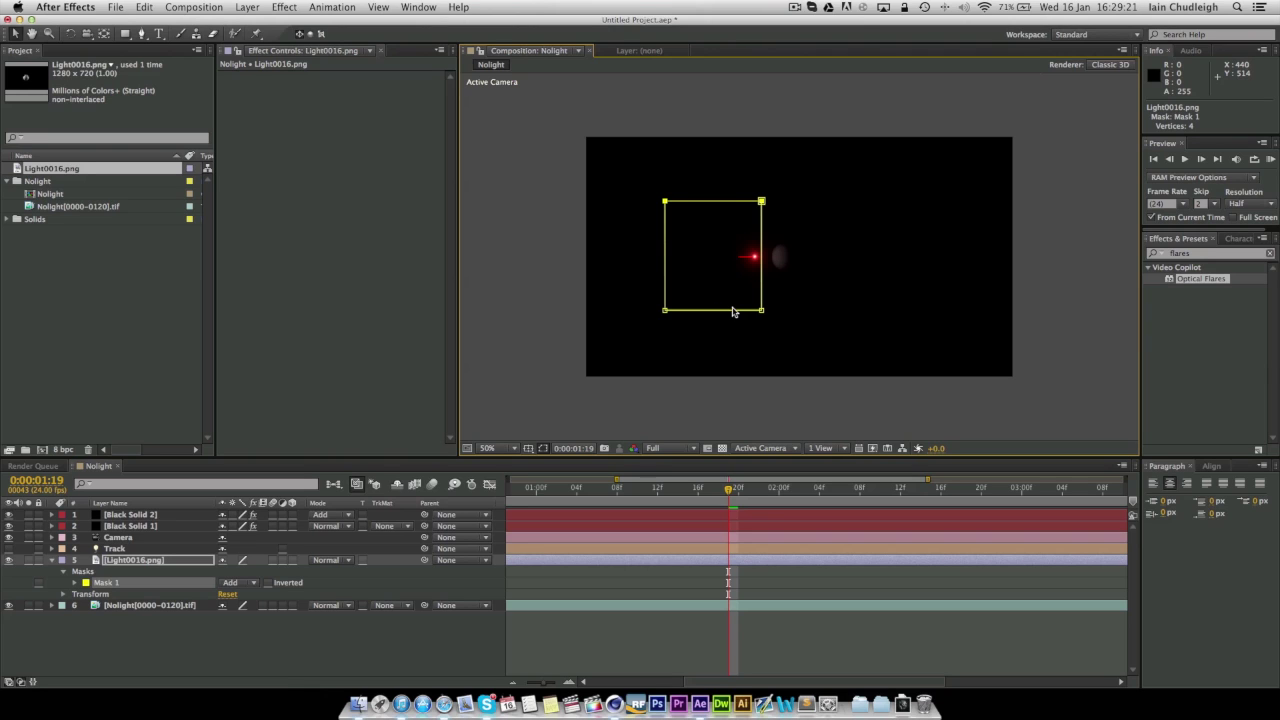
Step: Keyframe Mask 1's path and shift the mask right at 0:00:01:22
click(78, 583)
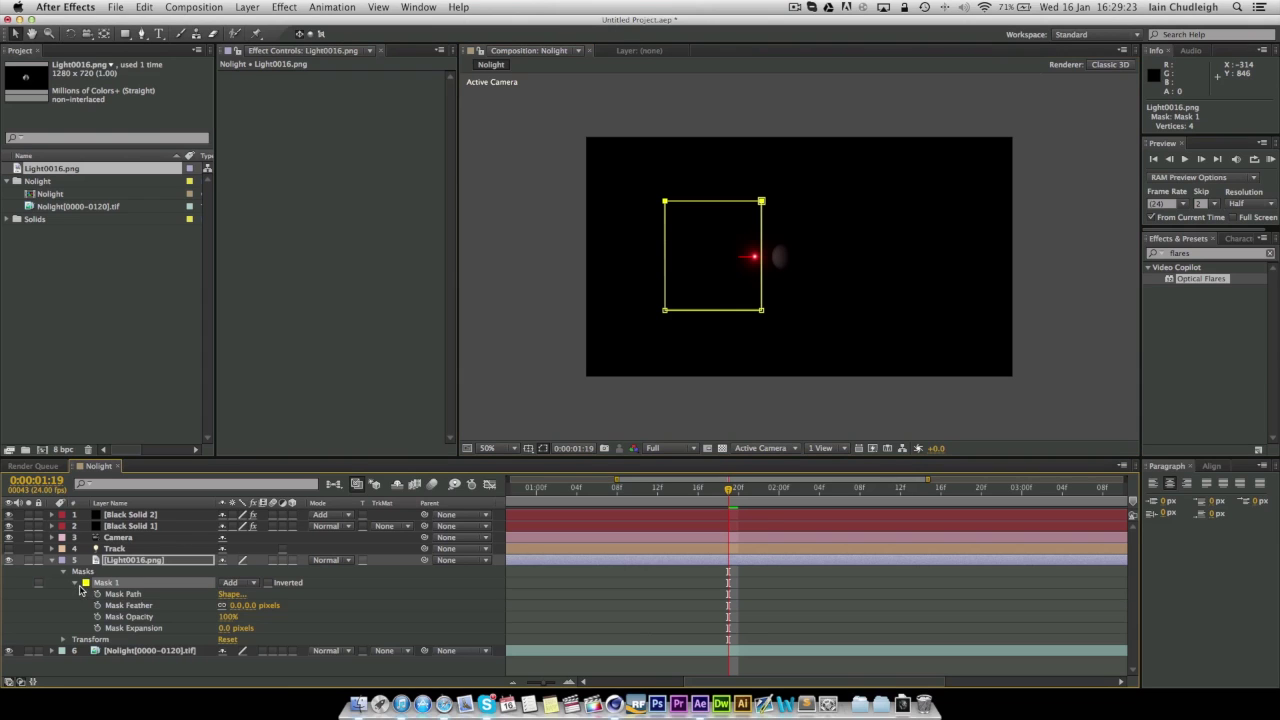
click(97, 594)
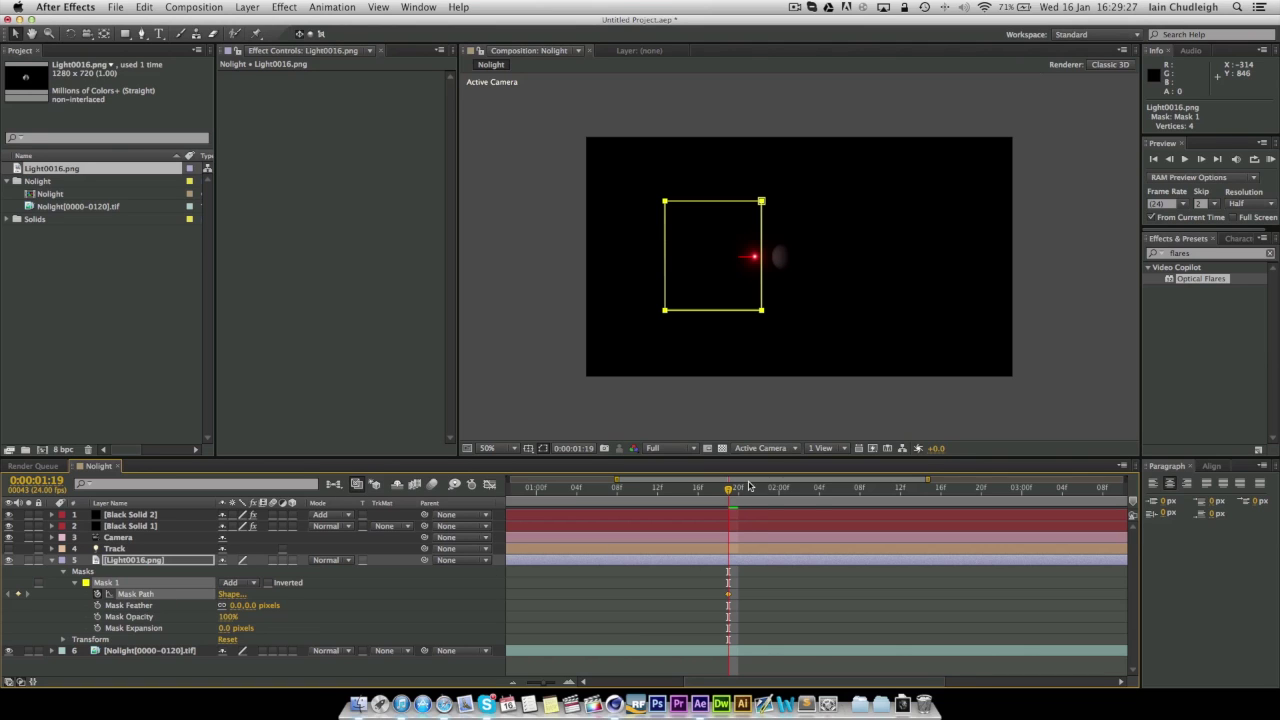
drag(733, 490, 759, 490)
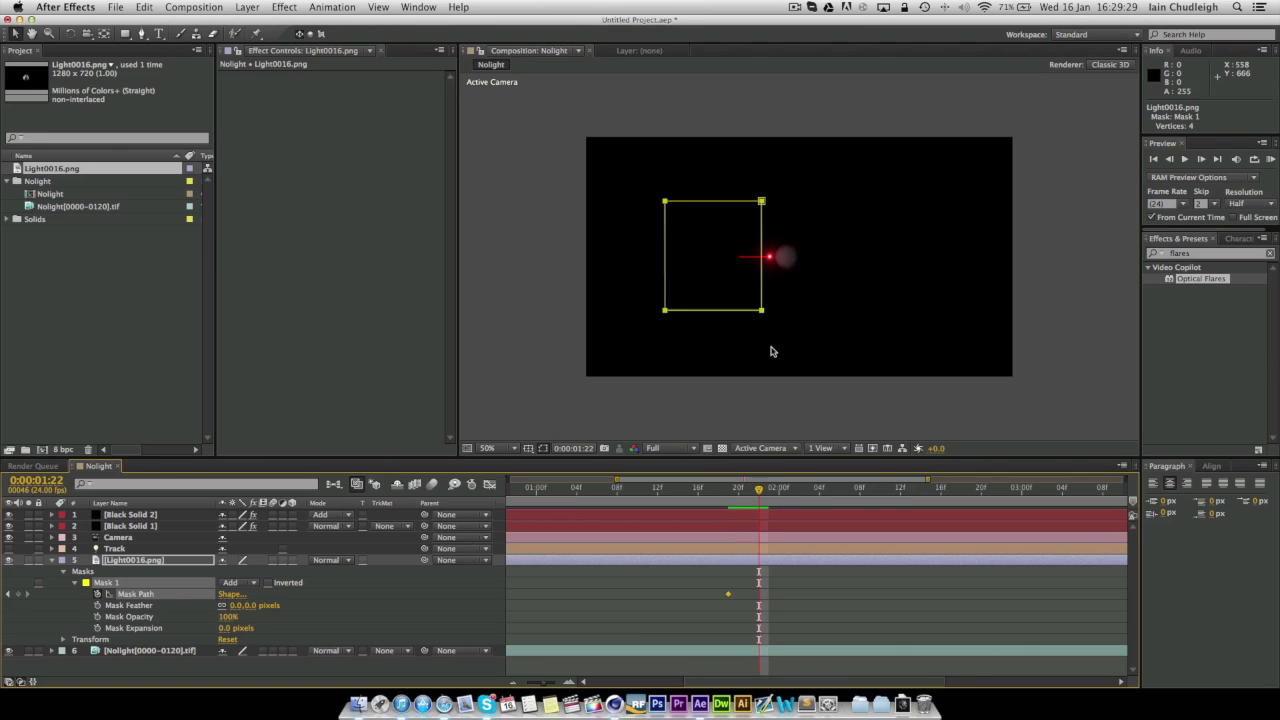
mouse_move(763, 293)
mouse_down()
mouse_move(796, 290)
mouse_move(772, 291)
mouse_up()
Step: Add mask keyframes at 0:00:02:01, 0:00:02:05 and 0:00:02:10, sliding the mask onto the flare
key(Page_Down)
key(Page_Down)
key(Page_Down)
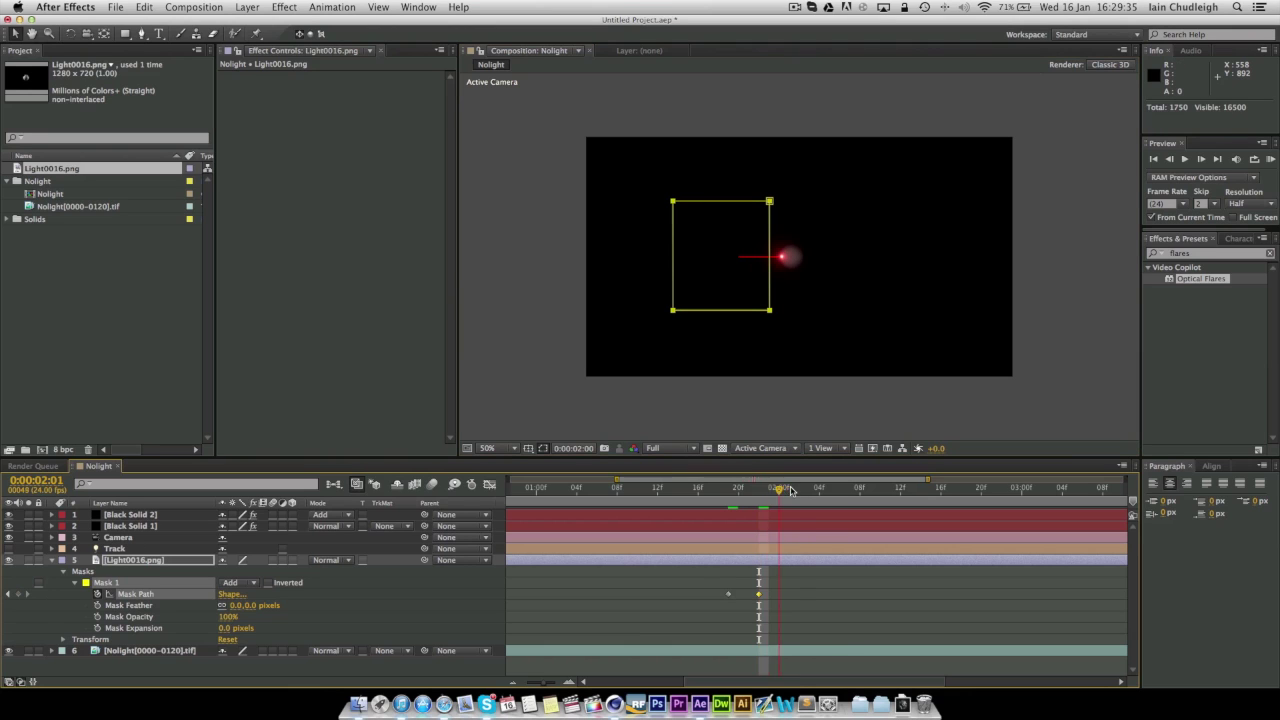
drag(771, 288, 789, 288)
drag(797, 490, 829, 490)
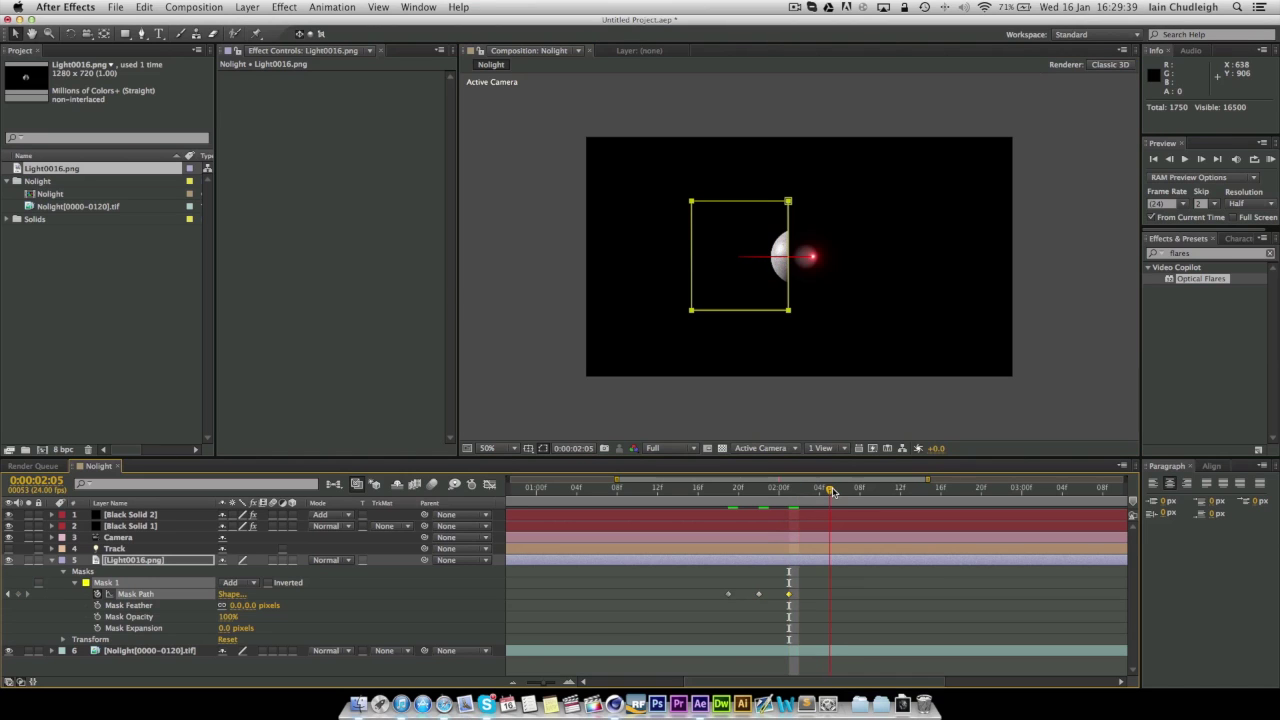
drag(790, 274, 814, 275)
drag(841, 493, 880, 493)
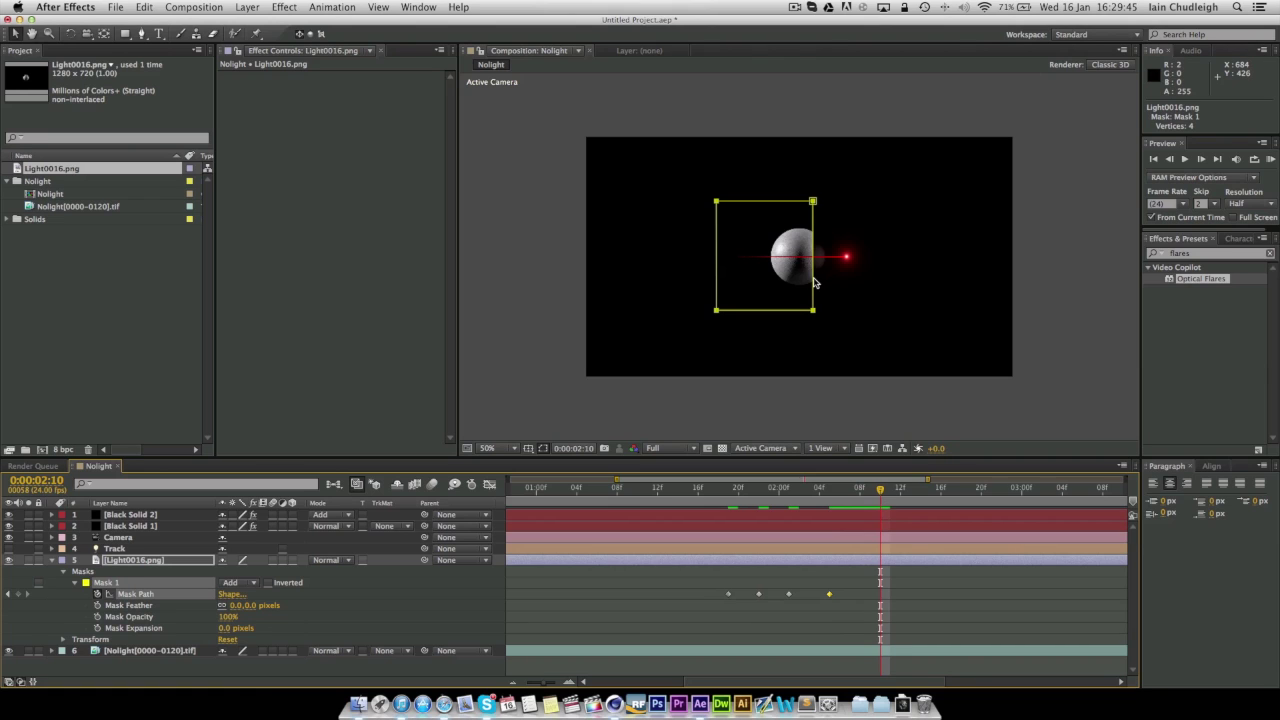
drag(814, 283, 848, 283)
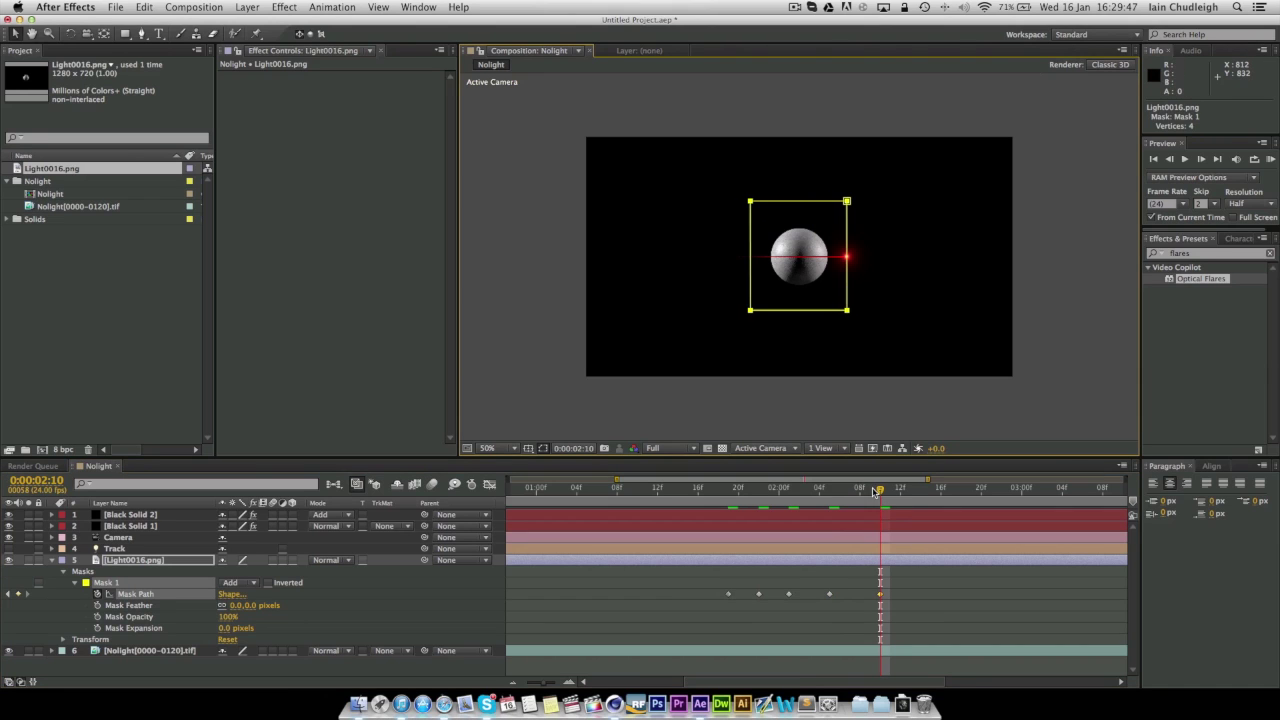
drag(874, 491, 839, 497)
Step: Give Mask 1 a 55 px feather and -47 px expansion, then scrub back to preview
key(F2)
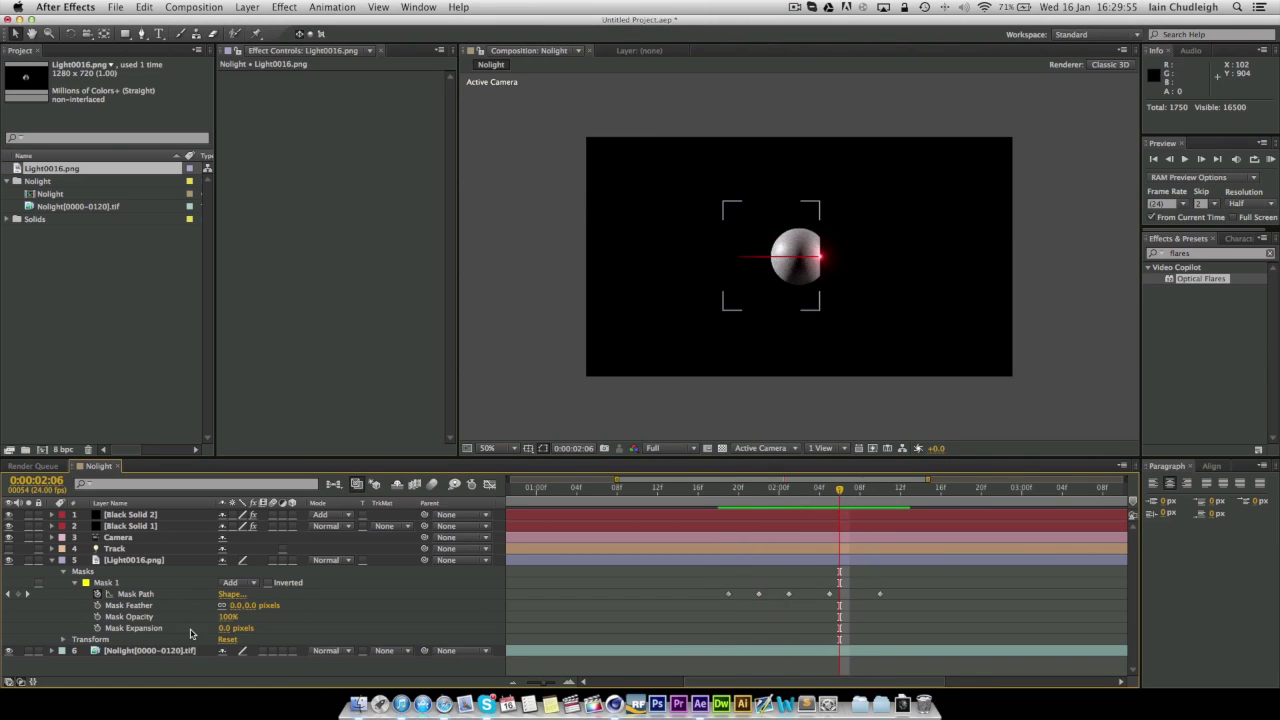
drag(247, 614, 297, 612)
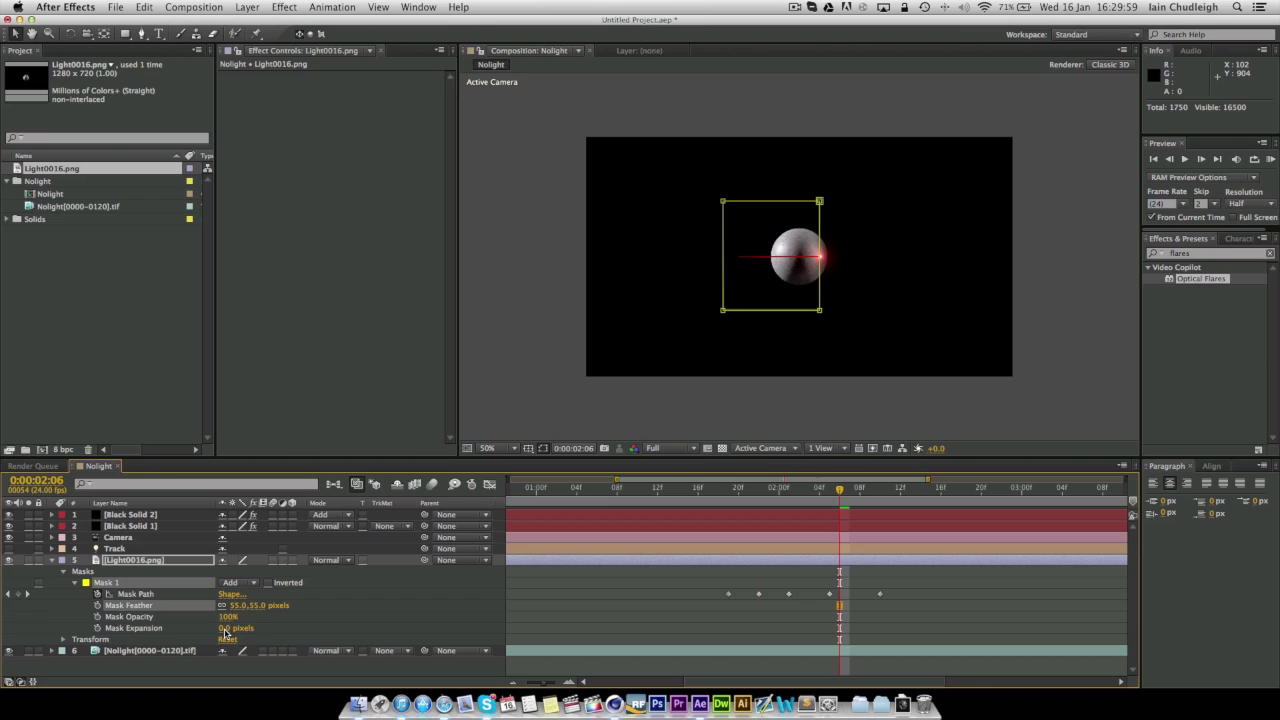
drag(225, 632, 219, 629)
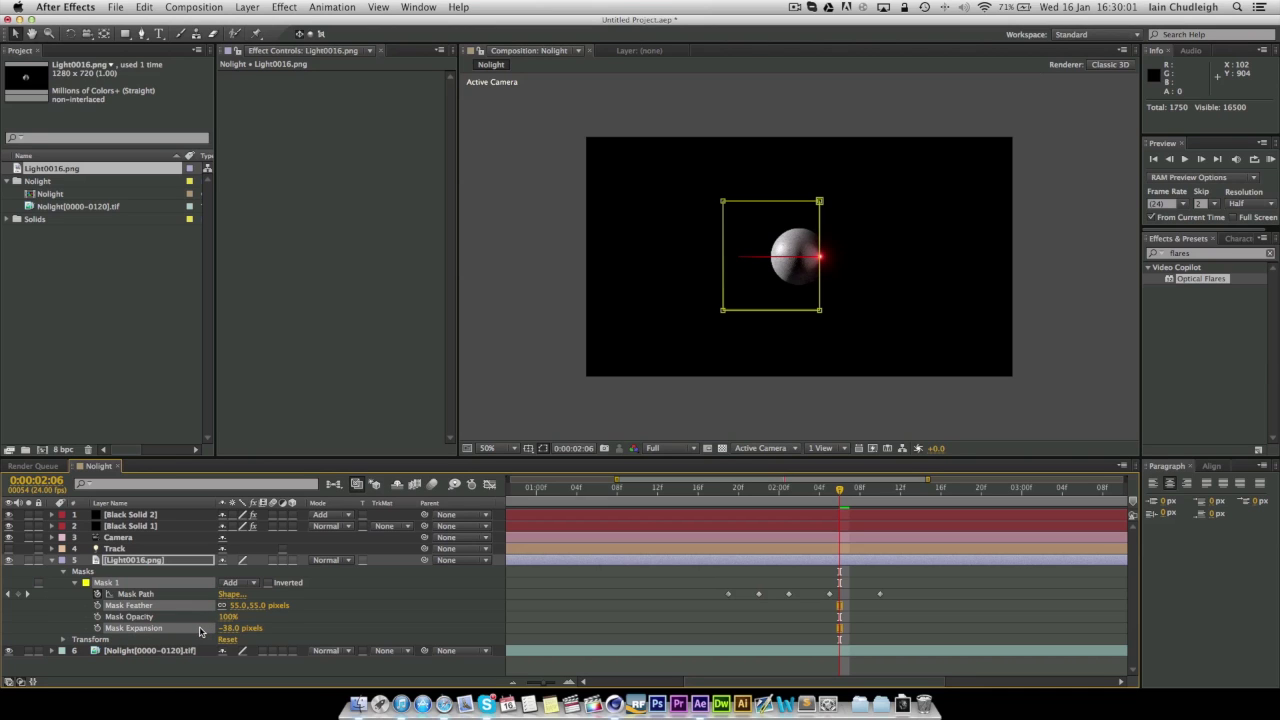
click(196, 632)
click(604, 407)
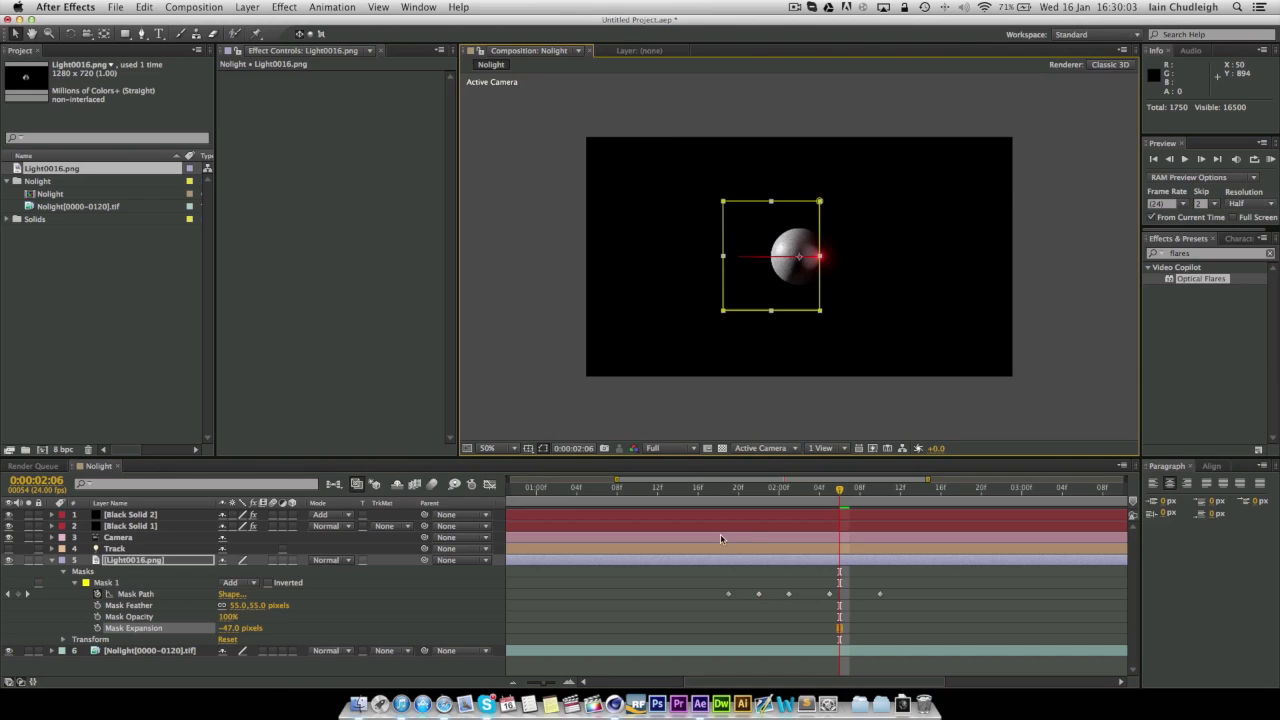
click(604, 407)
drag(668, 489, 725, 540)
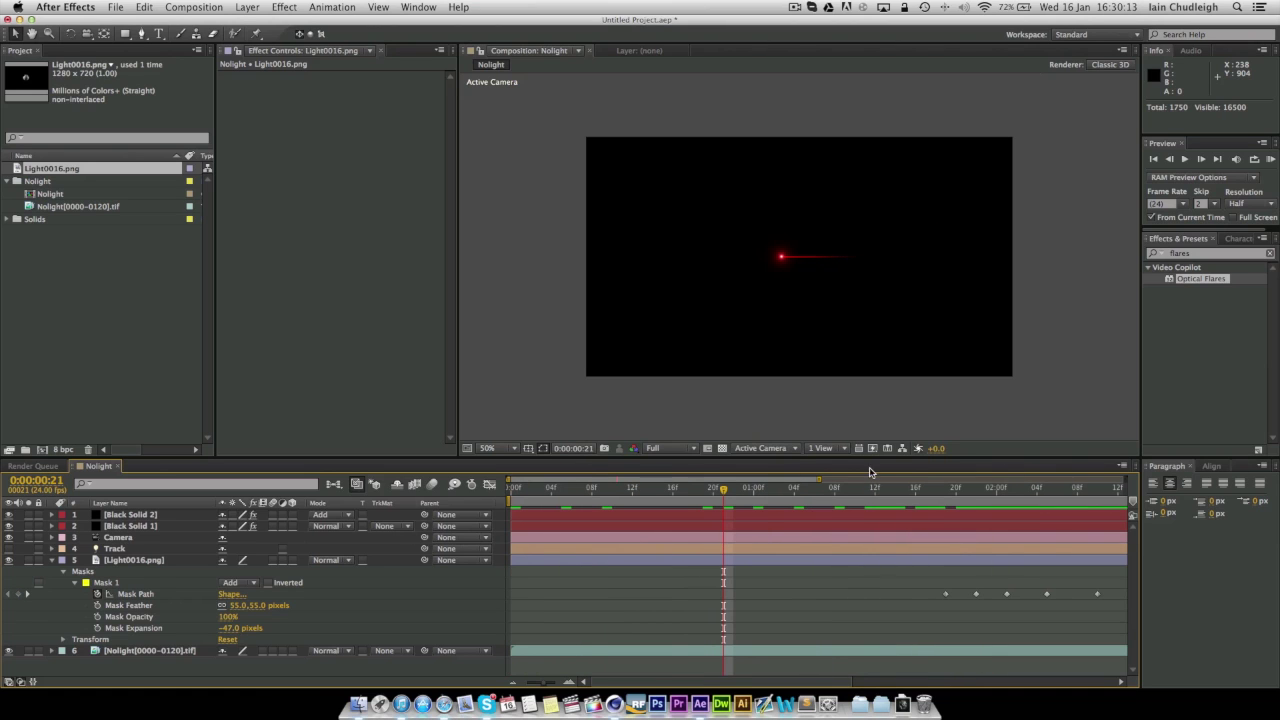
Step: Widen the timeline to the full five seconds and scrub through, stopping at 0:00:02:22
drag(822, 481, 1122, 481)
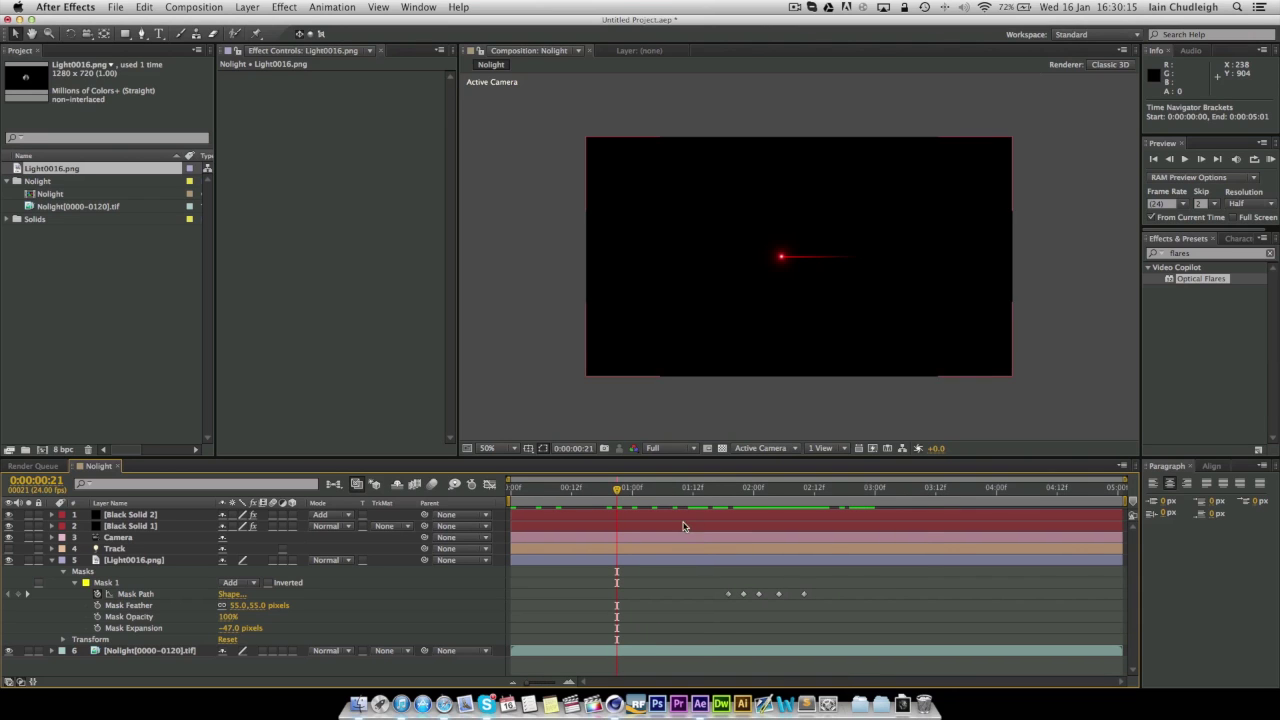
drag(637, 500, 885, 522)
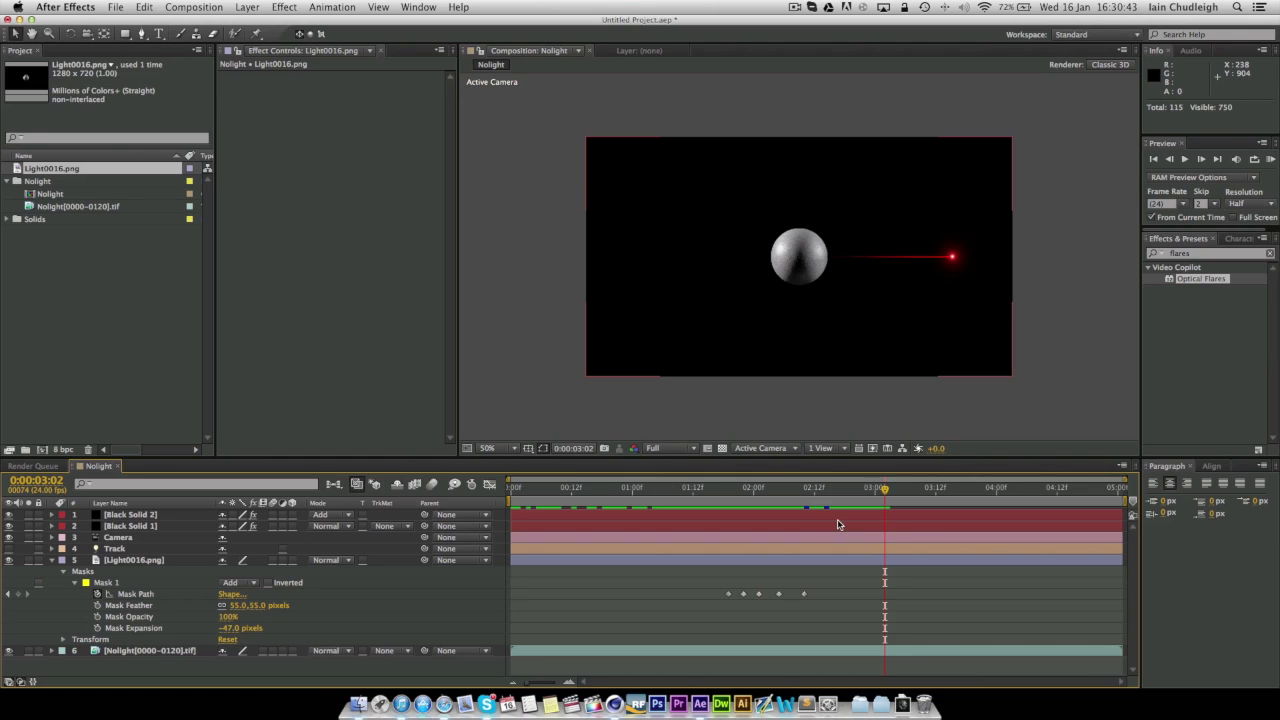
drag(727, 492, 865, 490)
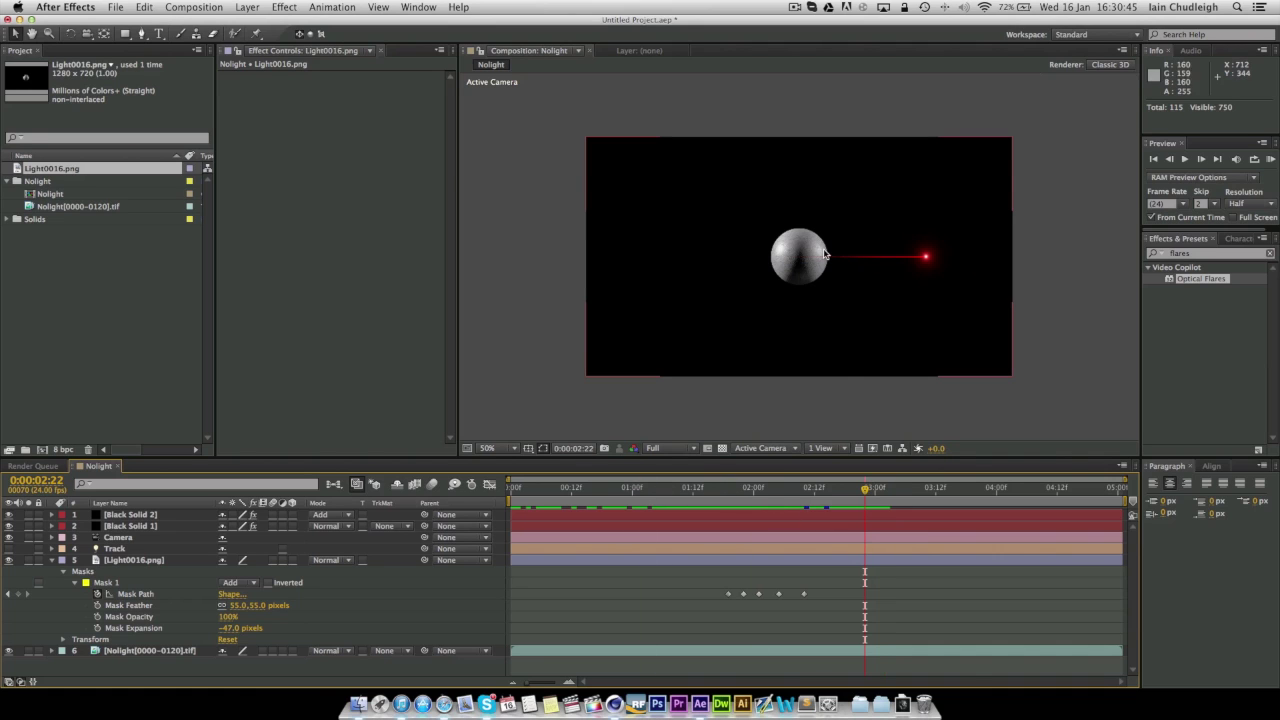